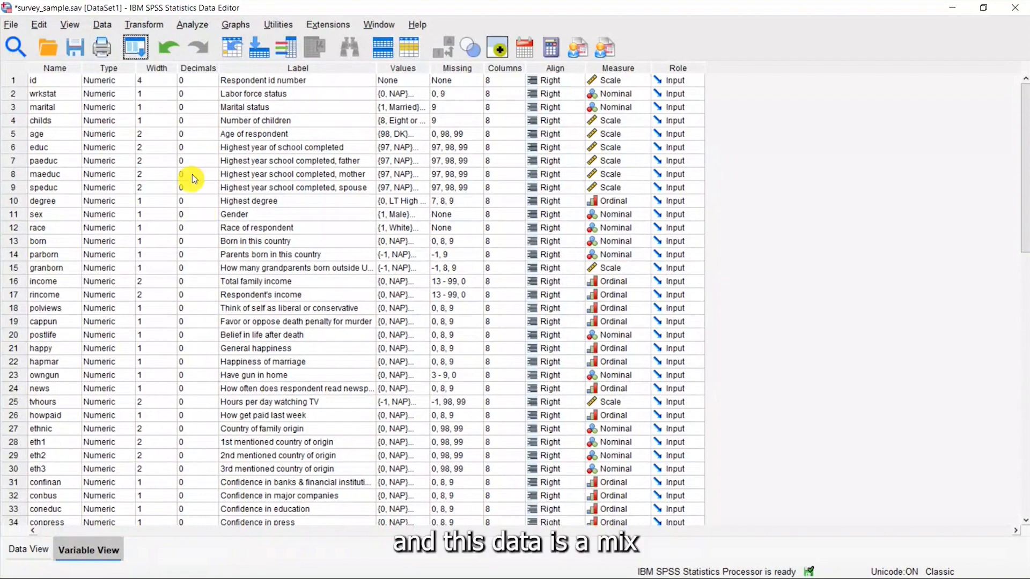
# Review the survey's variable list, from the demographic variables through the confidence, news source and car maker variables
pyautogui.scroll(-2, 196, 169)
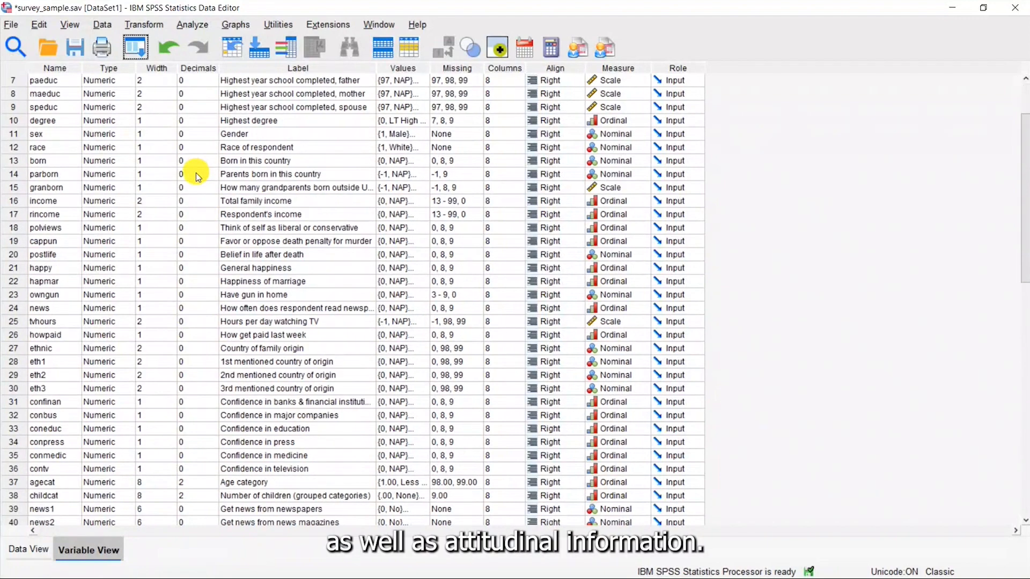
pyautogui.scroll(-2, 195, 173)
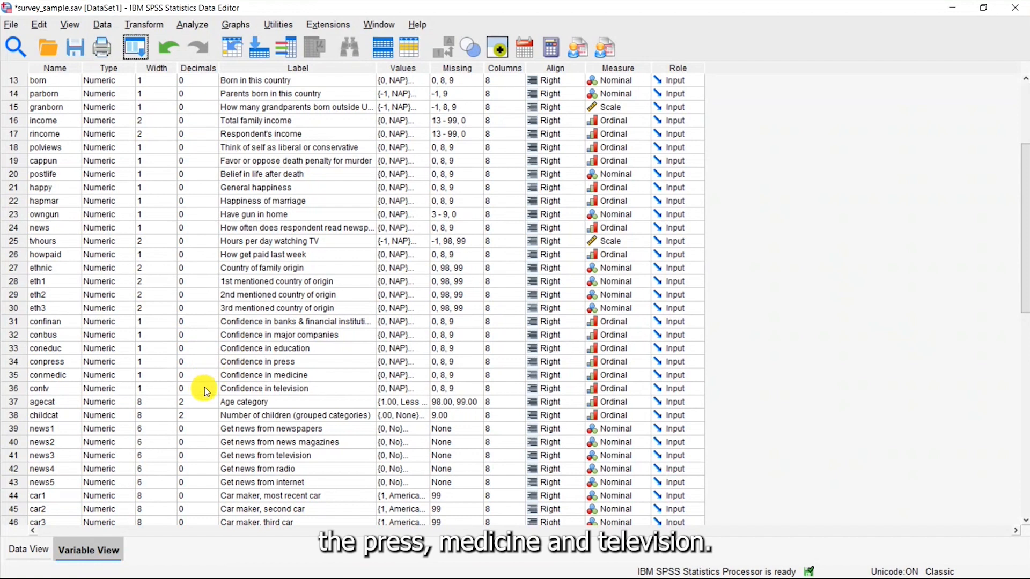
pyautogui.scroll(-1, 204, 388)
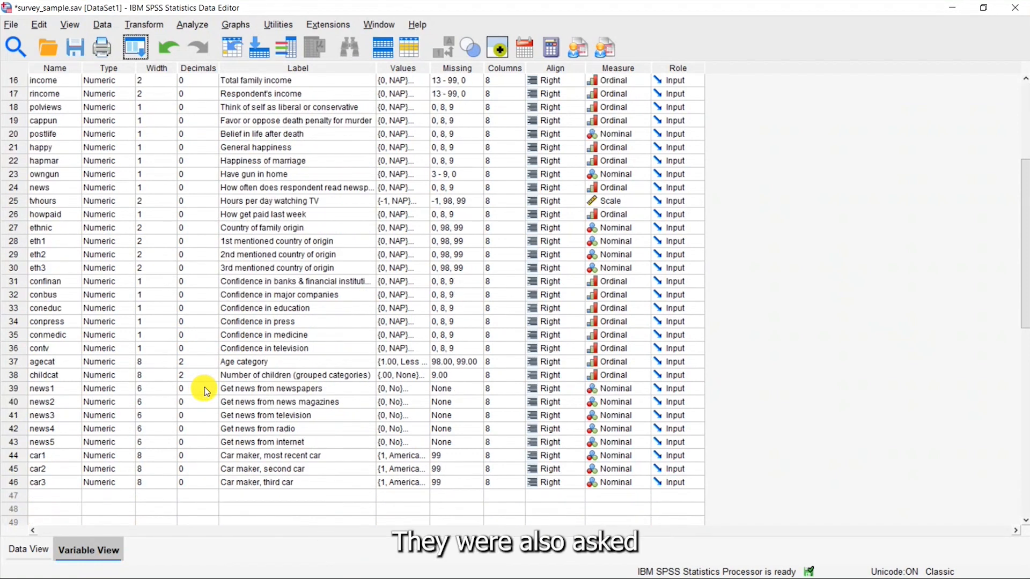
pyautogui.scroll(-1, 206, 387)
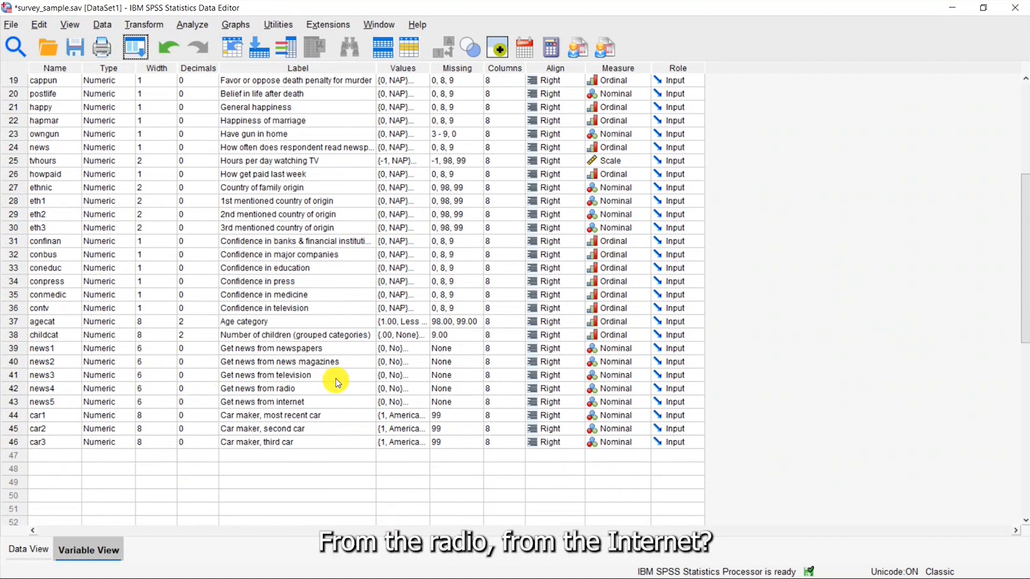
pyautogui.scroll(6, 333, 379)
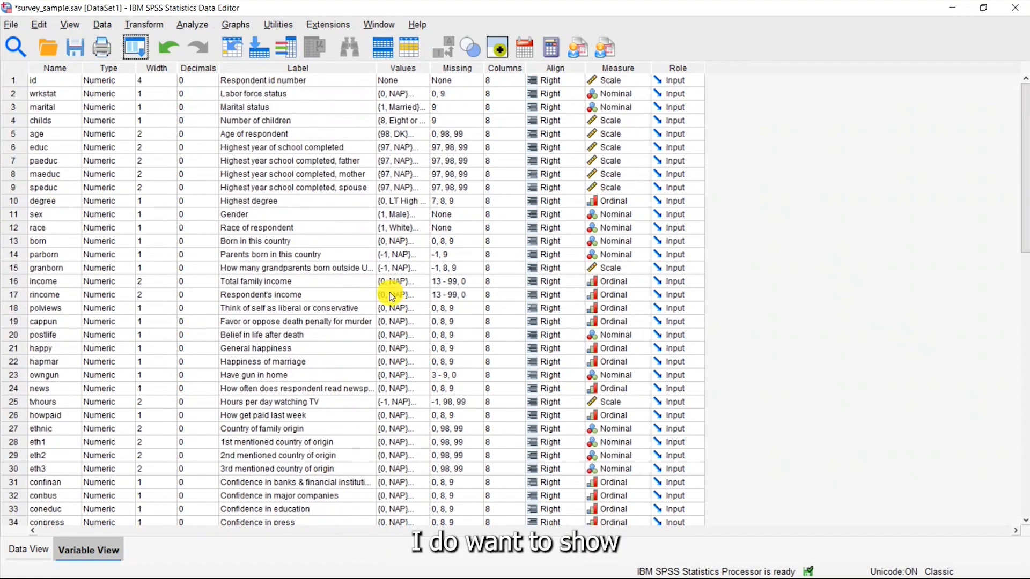
# Run a Frequencies analysis on the marital variable with the frequency table displayed
pyautogui.click(193, 25)
pyautogui.moveTo(224, 78)
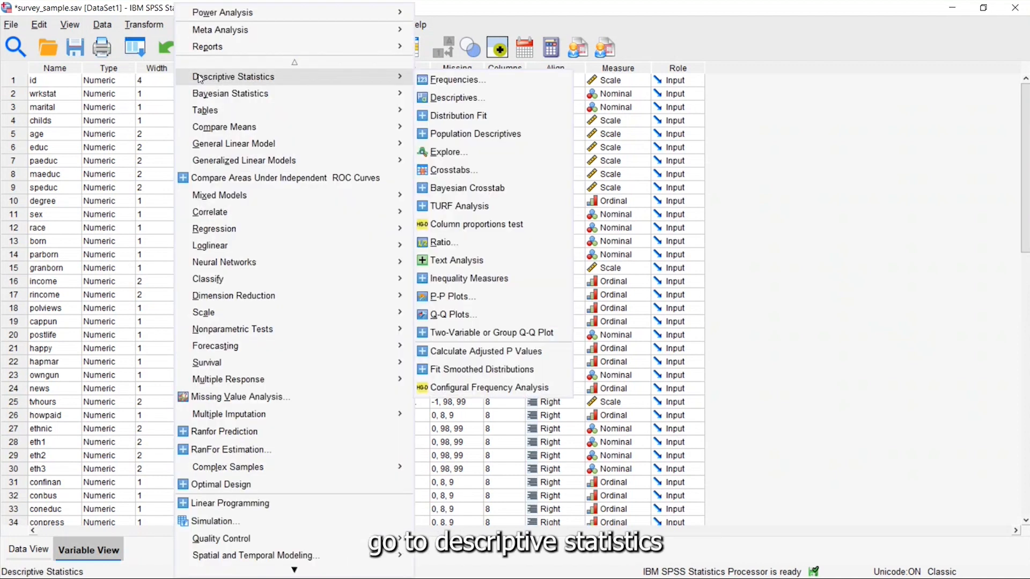
pyautogui.click(441, 80)
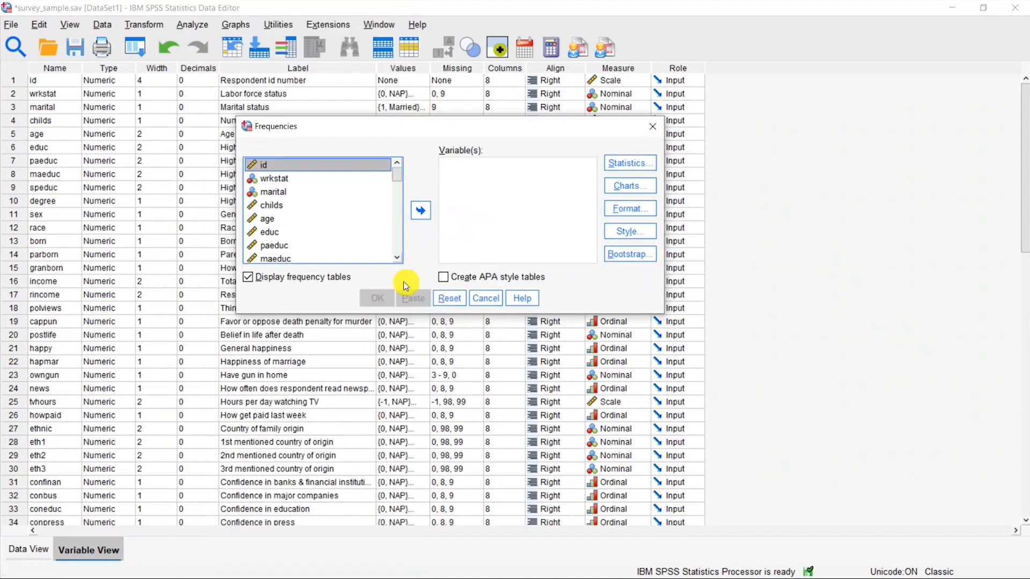
pyautogui.click(272, 192)
pyautogui.click(427, 211)
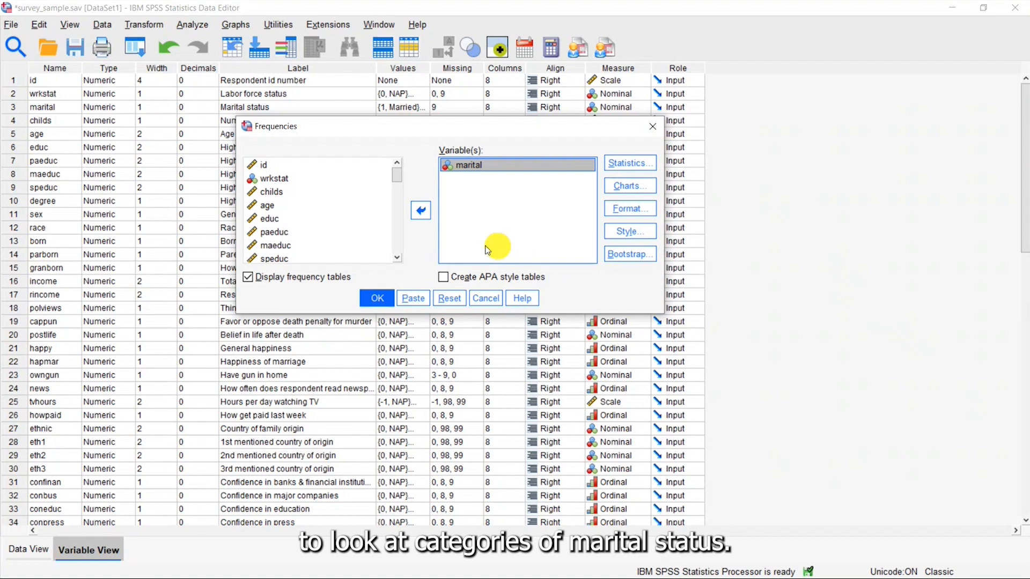
pyautogui.click(377, 298)
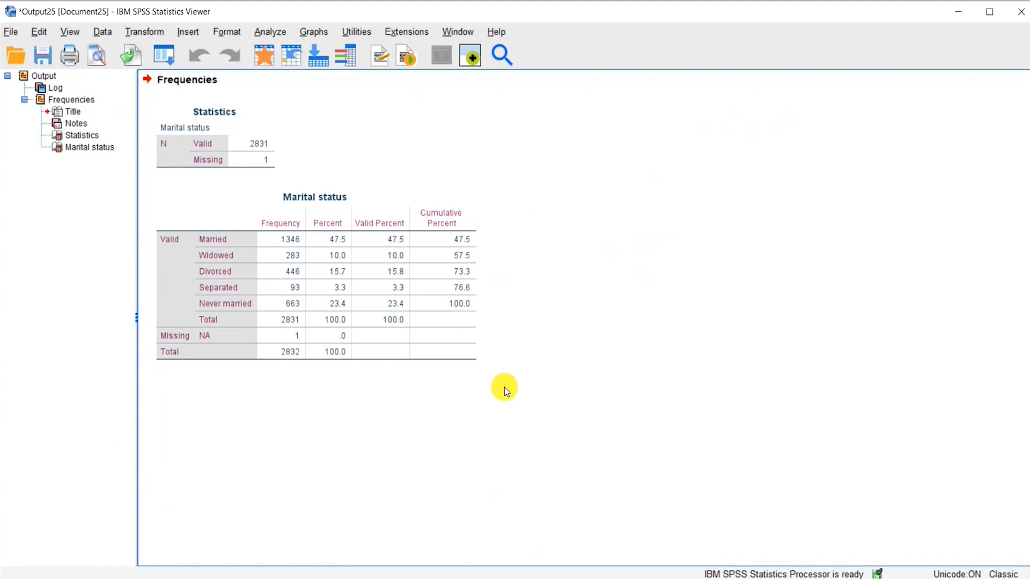
# Rerun Frequencies with tvhours added alongside marital
pyautogui.click(164, 55)
pyautogui.click(171, 83)
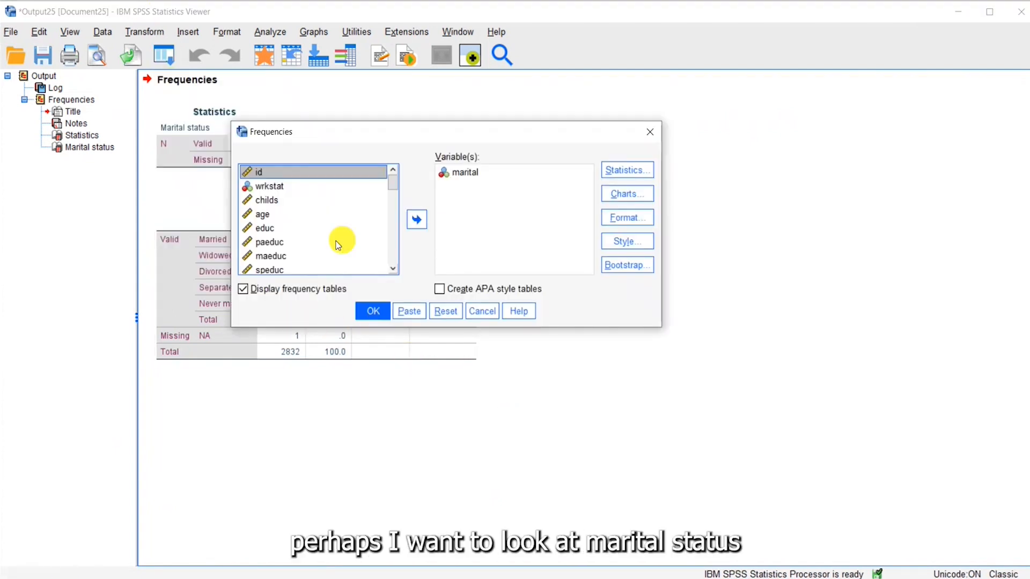
pyautogui.click(261, 244)
pyautogui.scroll(-8, 263, 247)
pyautogui.click(268, 267)
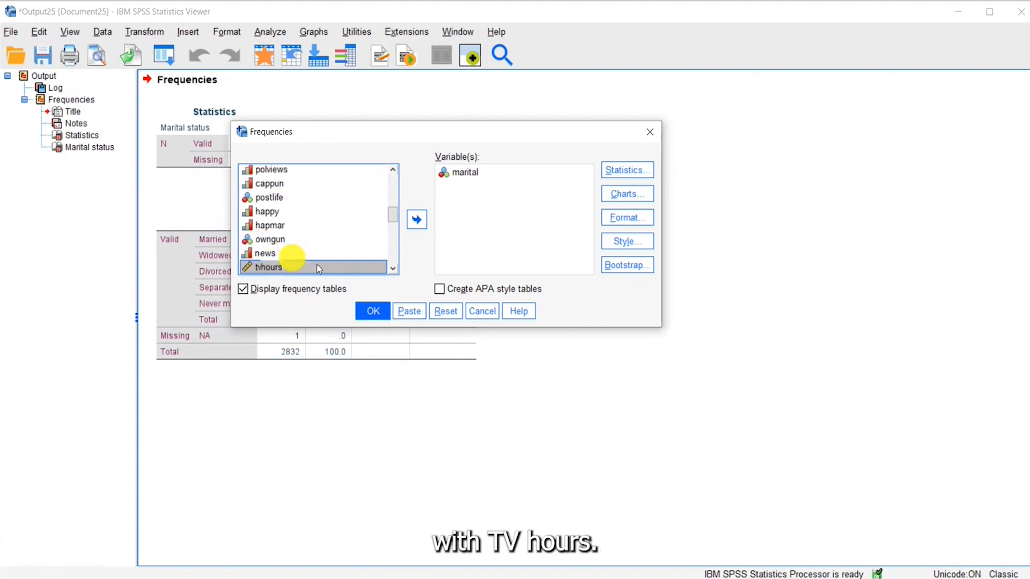
pyautogui.click(417, 222)
pyautogui.click(374, 310)
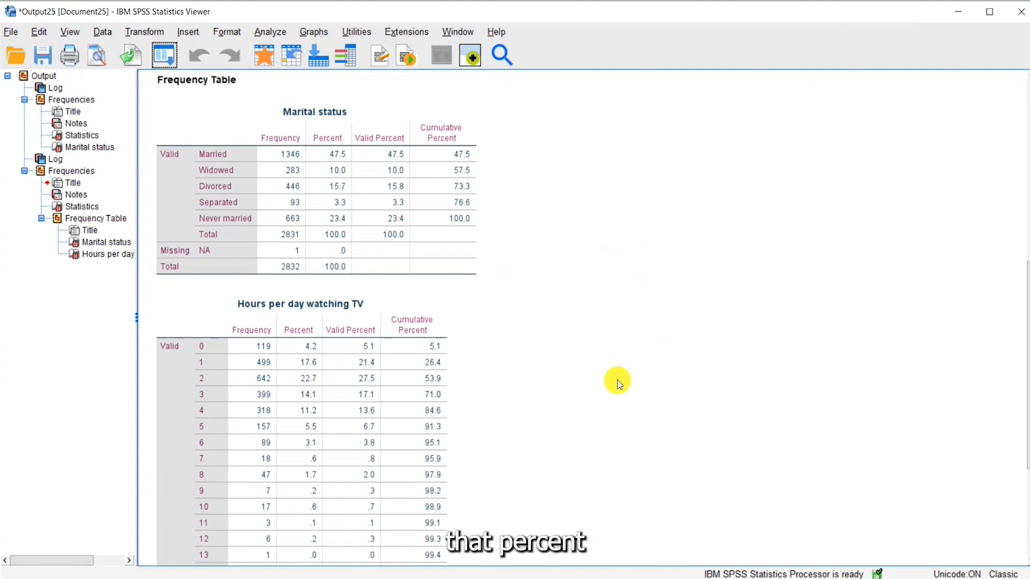
# Examine the marital status and hours per day watching TV frequency tables, comparing their counts and percent columns
pyautogui.click(283, 208)
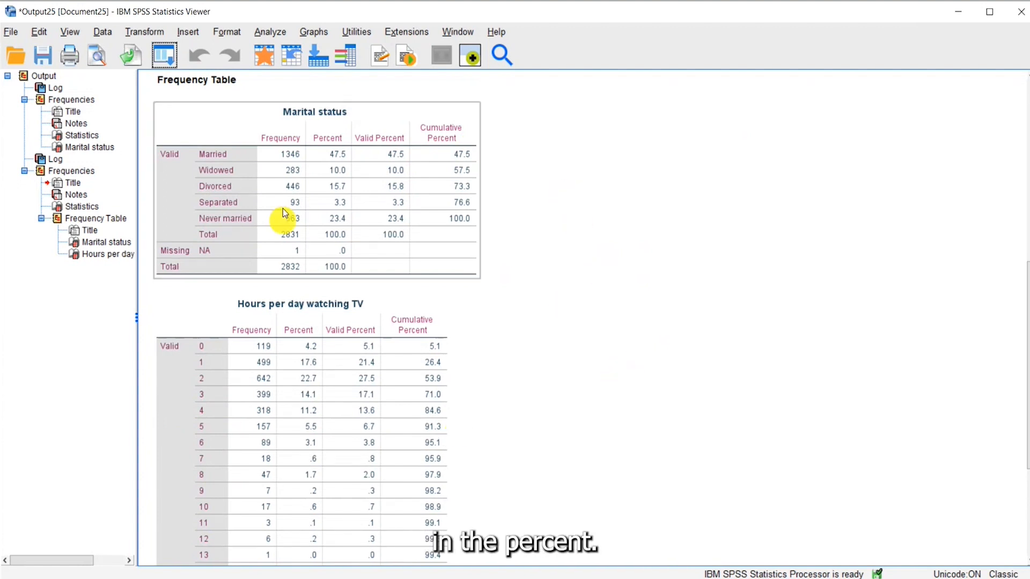
pyautogui.click(584, 214)
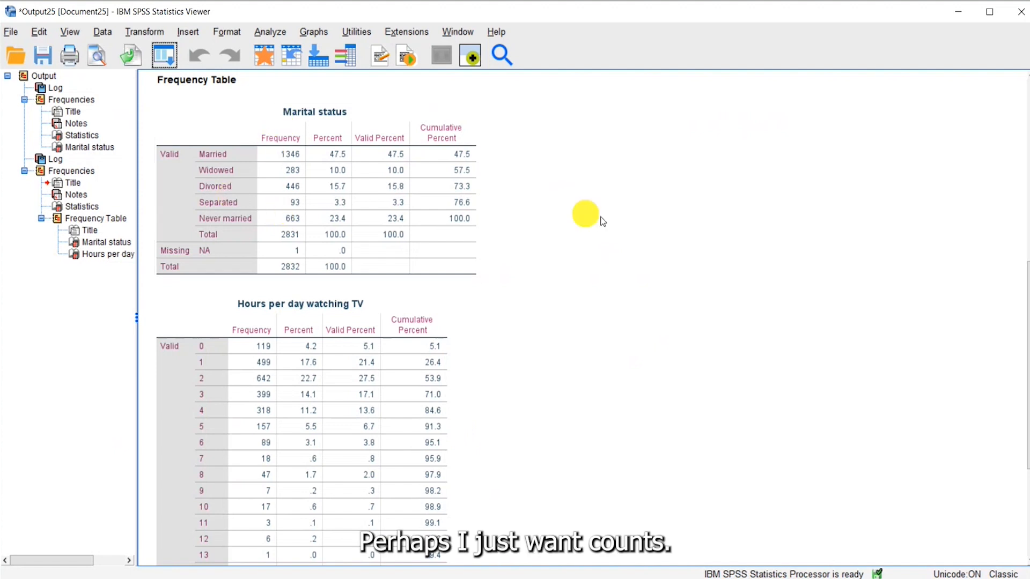
pyautogui.scroll(-3, 623, 272)
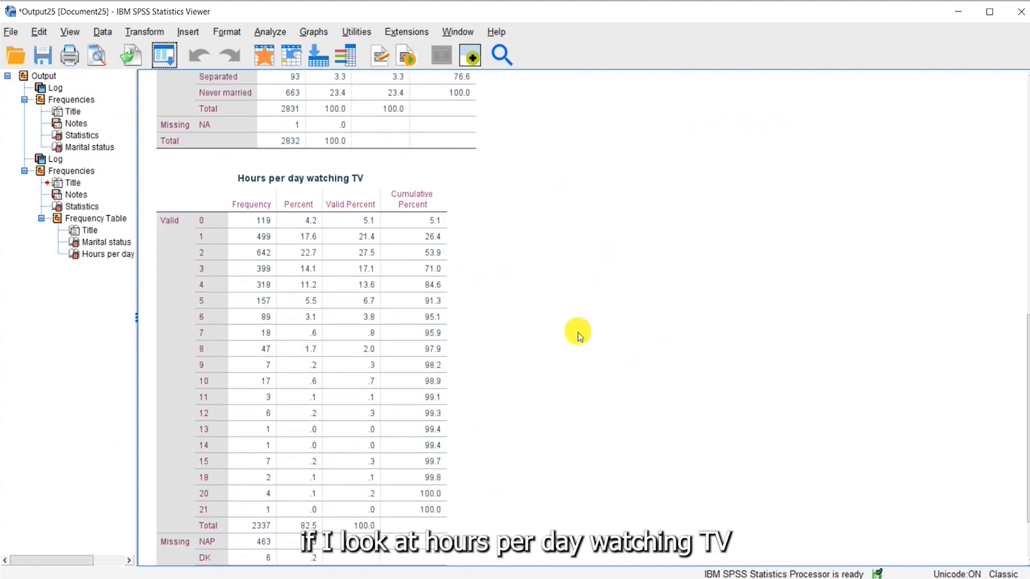
pyautogui.scroll(-2, 585, 373)
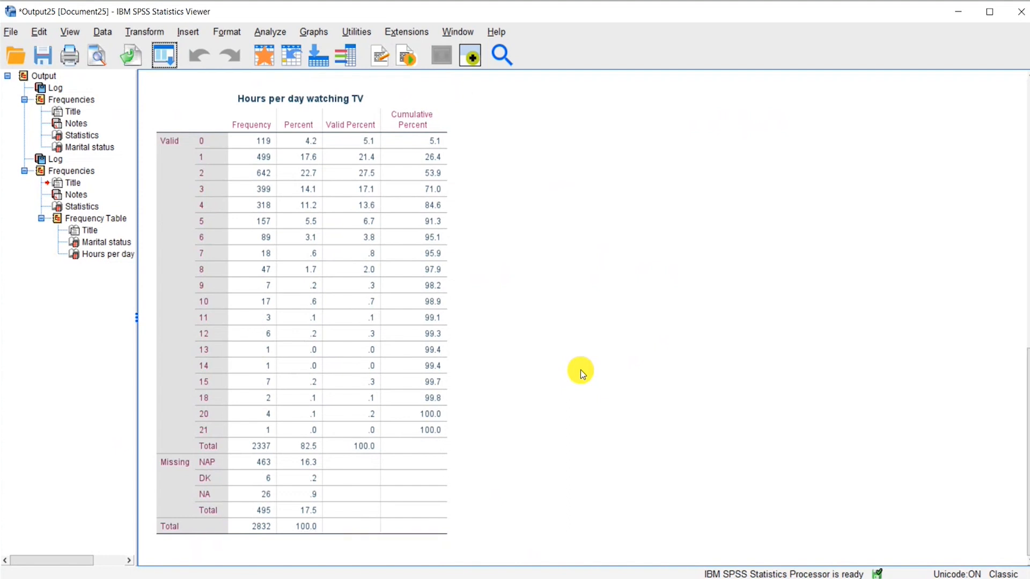
pyautogui.click(322, 189)
pyautogui.click(642, 466)
pyautogui.scroll(3, 625, 468)
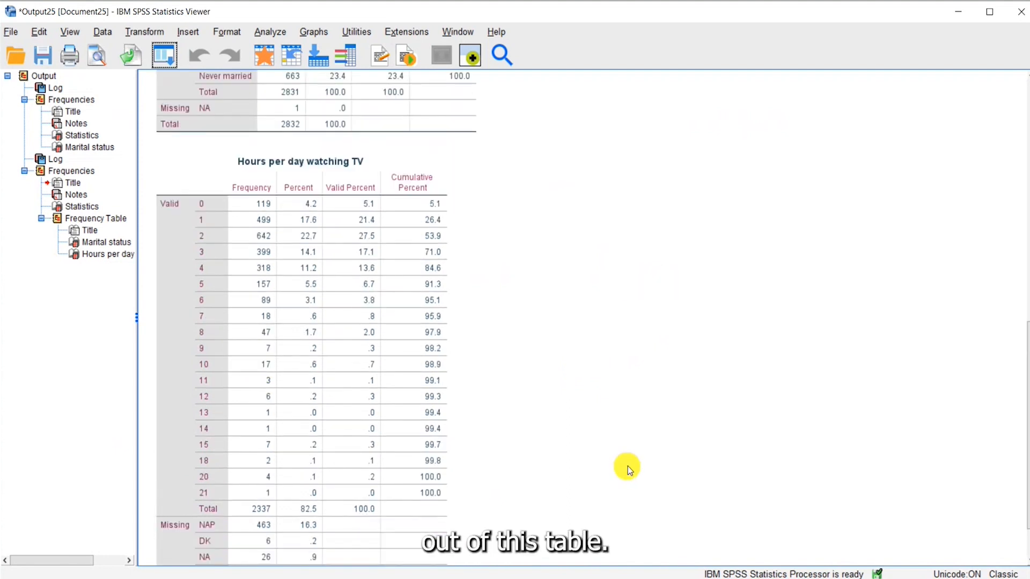
pyautogui.scroll(3, 628, 466)
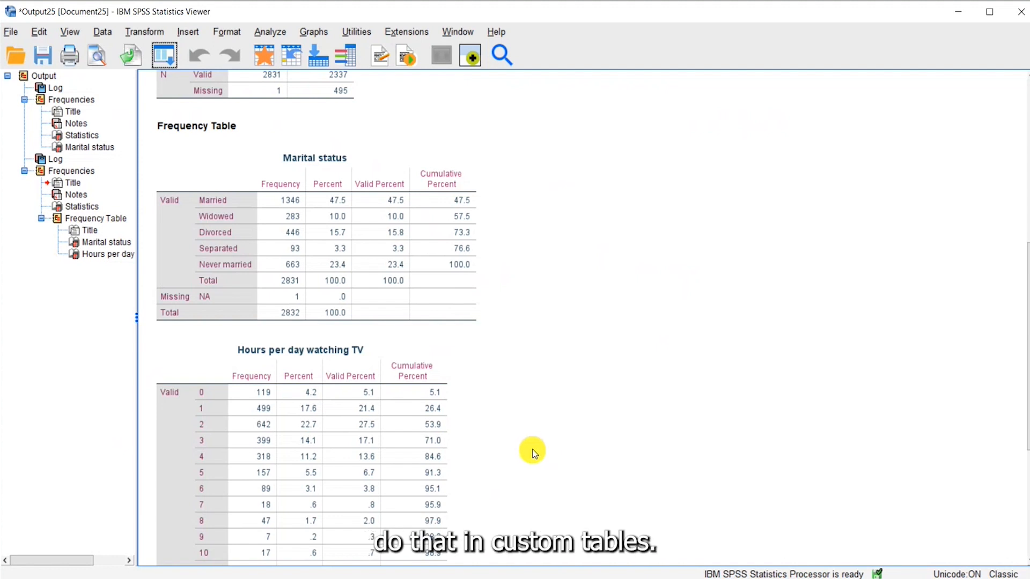
# Lay out a custom table with tvhours in the rows and marital in the columns
pyautogui.click(270, 32)
pyautogui.moveTo(293, 119)
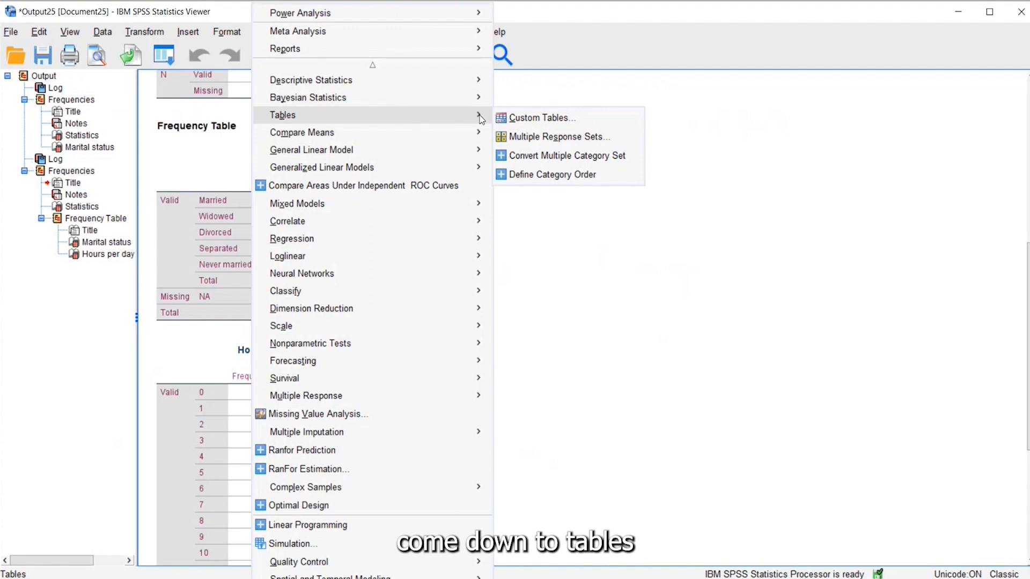
pyautogui.click(524, 119)
pyautogui.click(95, 223)
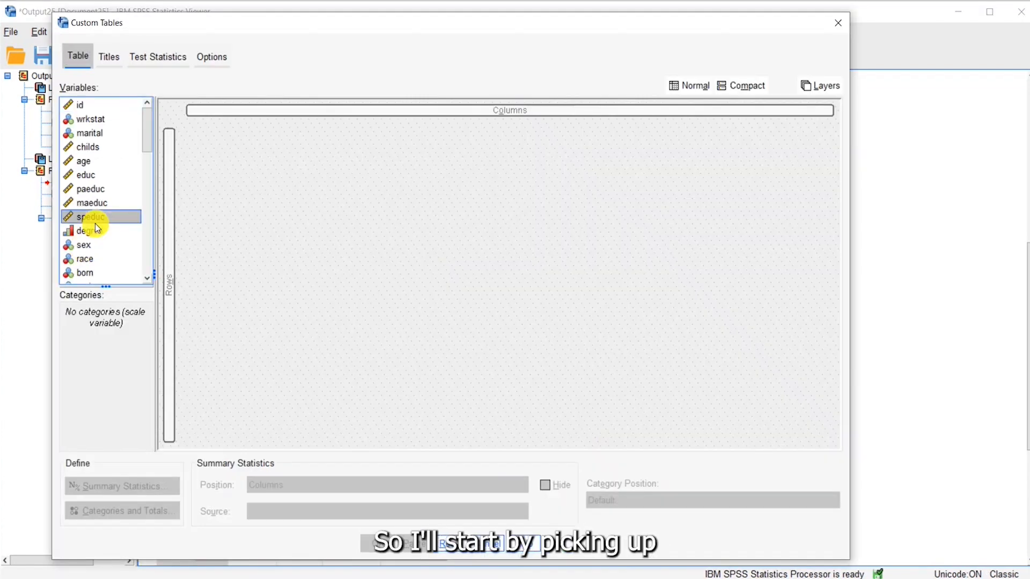
pyautogui.scroll(-4, 95, 223)
pyautogui.click(112, 276)
pyautogui.moveTo(112, 275); pyautogui.dragTo(174, 256)
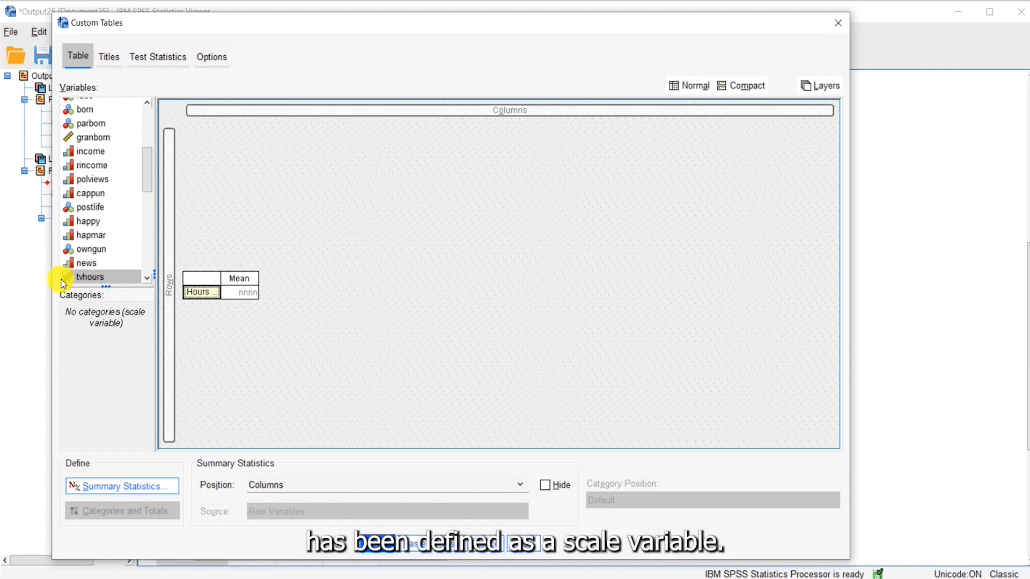
pyautogui.moveTo(71, 280); pyautogui.dragTo(211, 288)
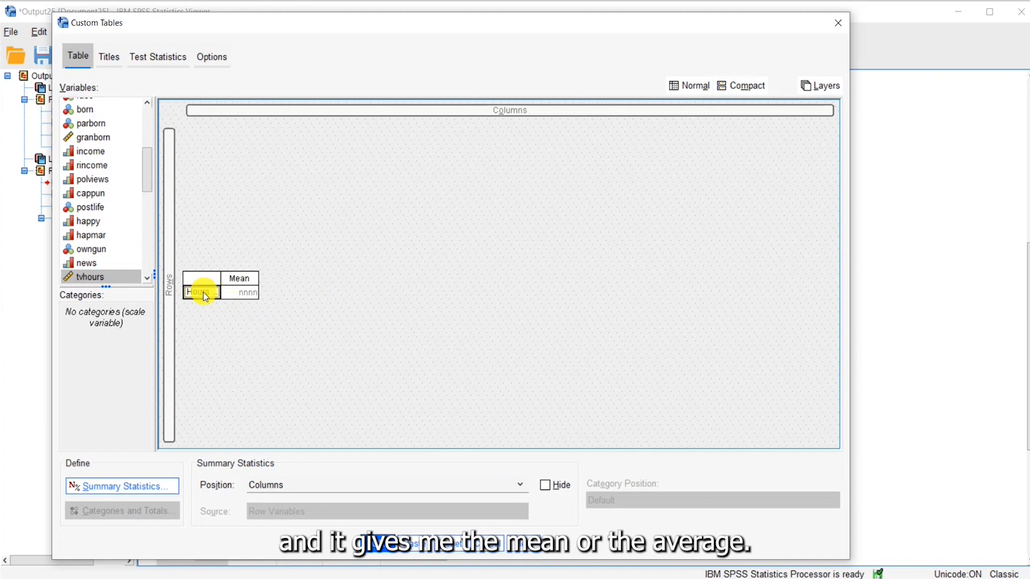
pyautogui.moveTo(142, 172); pyautogui.dragTo(146, 89)
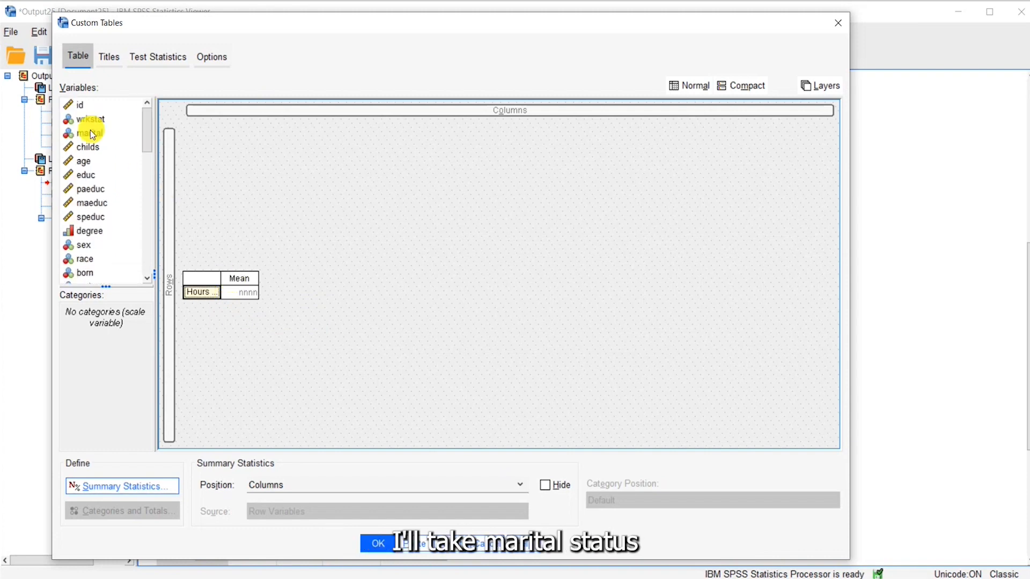
pyautogui.moveTo(89, 133); pyautogui.dragTo(252, 114)
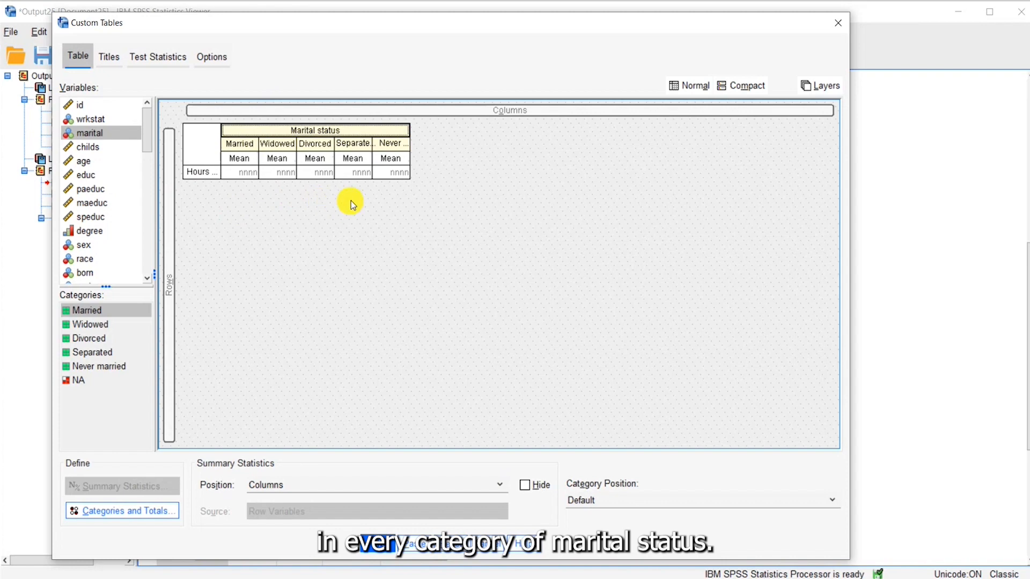
# Format the mean of hours per day watching TV as nnnn with 2 decimals and generate the custom table
pyautogui.click(201, 172)
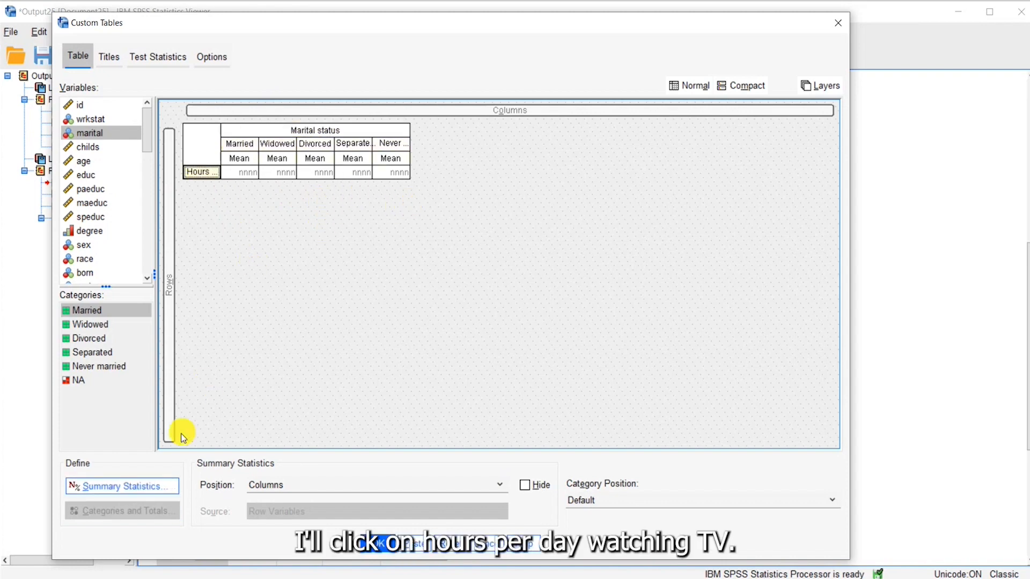
pyautogui.click(167, 486)
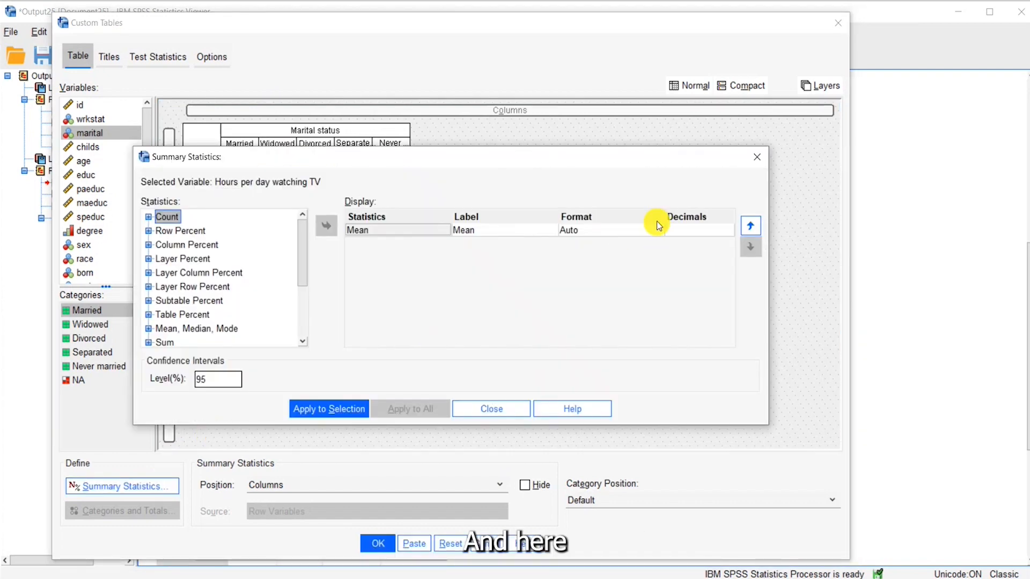
pyautogui.click(656, 229)
pyautogui.moveTo(655, 285); pyautogui.dragTo(655, 255)
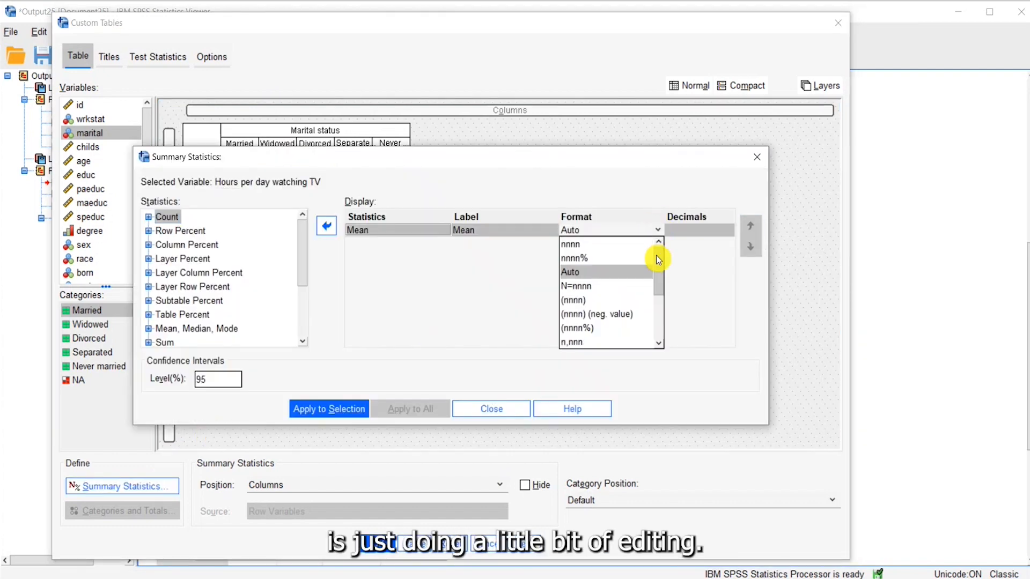
pyautogui.click(616, 240)
pyautogui.click(681, 231)
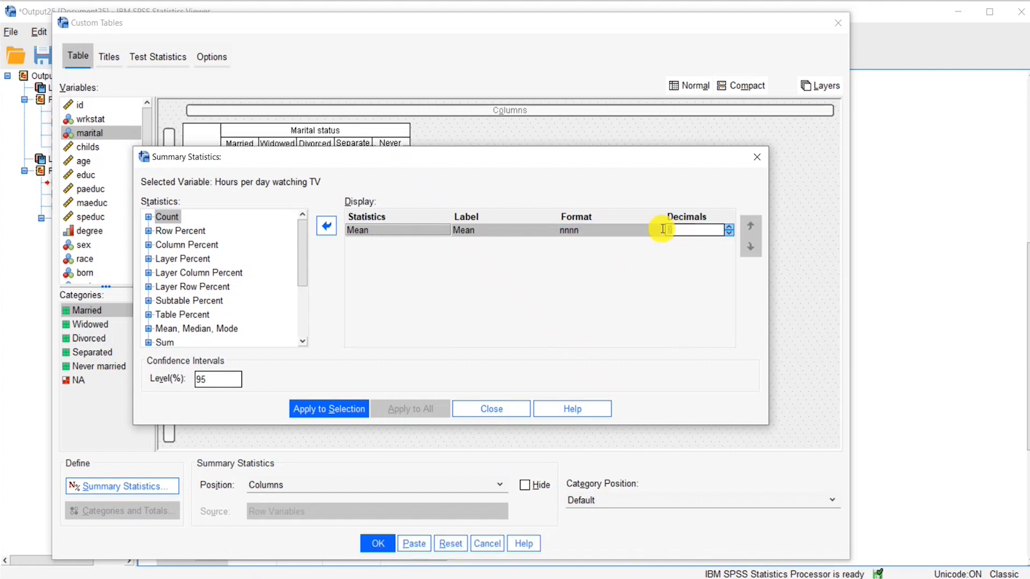
pyautogui.write('2')
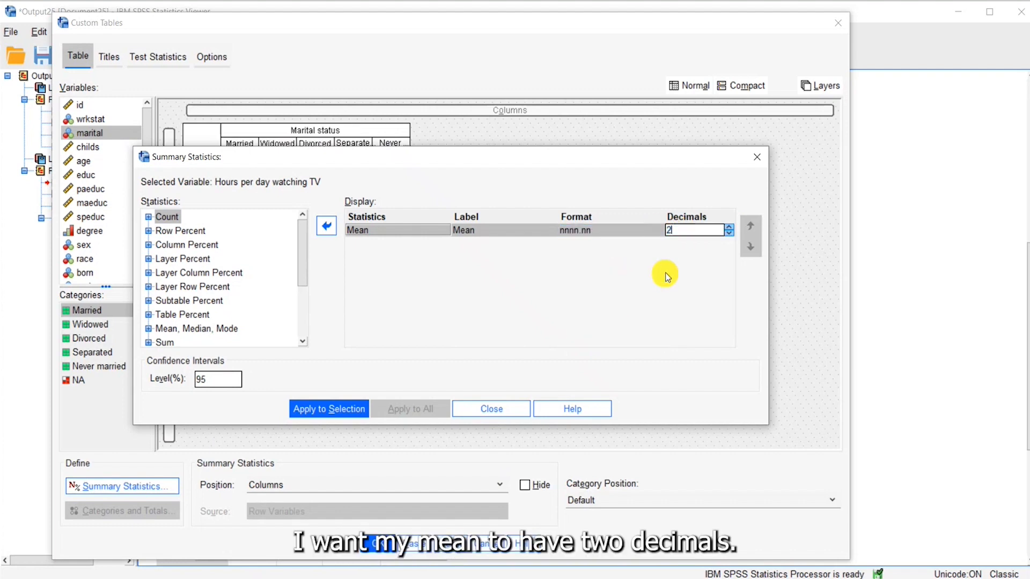
pyautogui.click(334, 413)
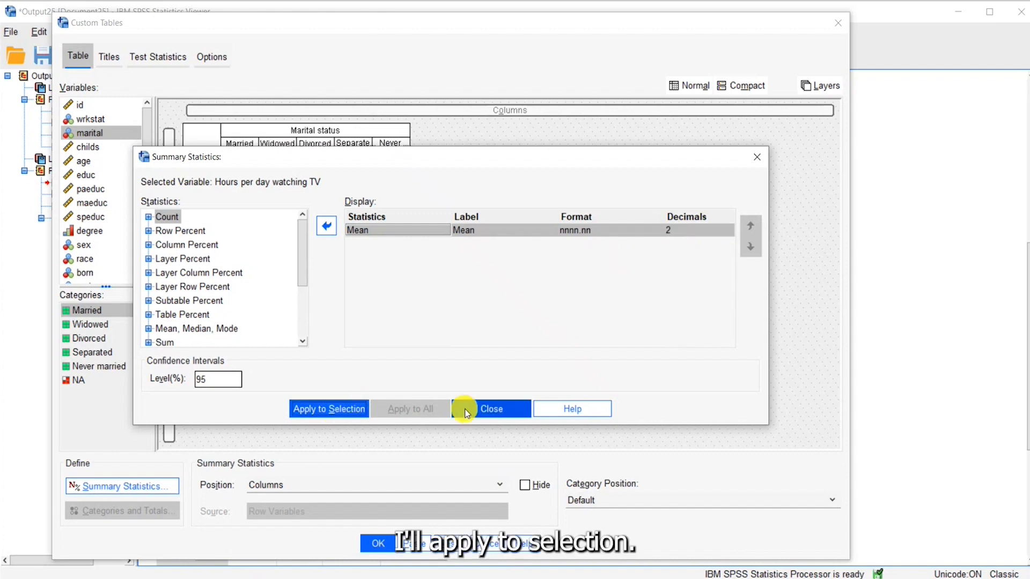
pyautogui.click(469, 412)
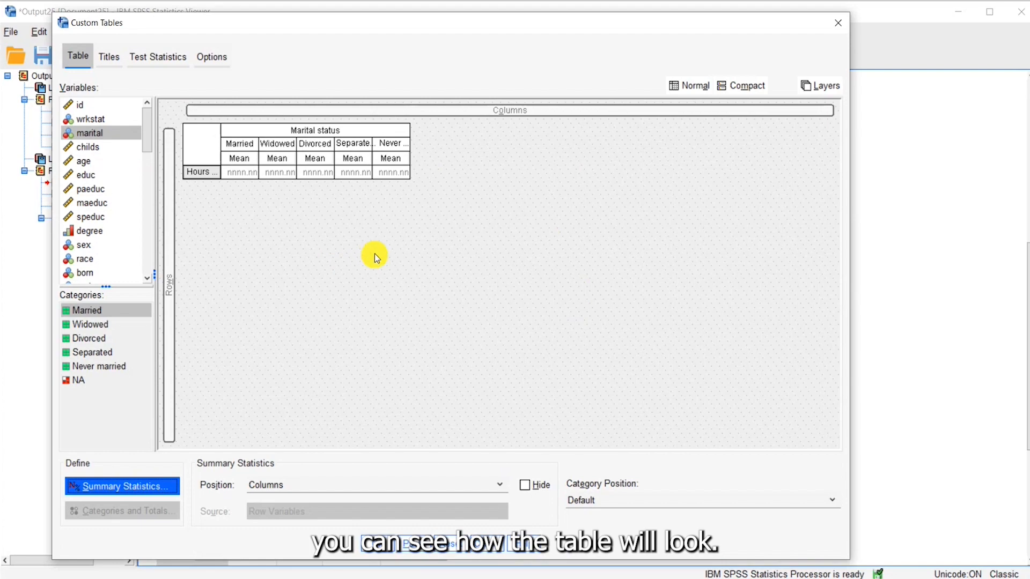
pyautogui.click(382, 541)
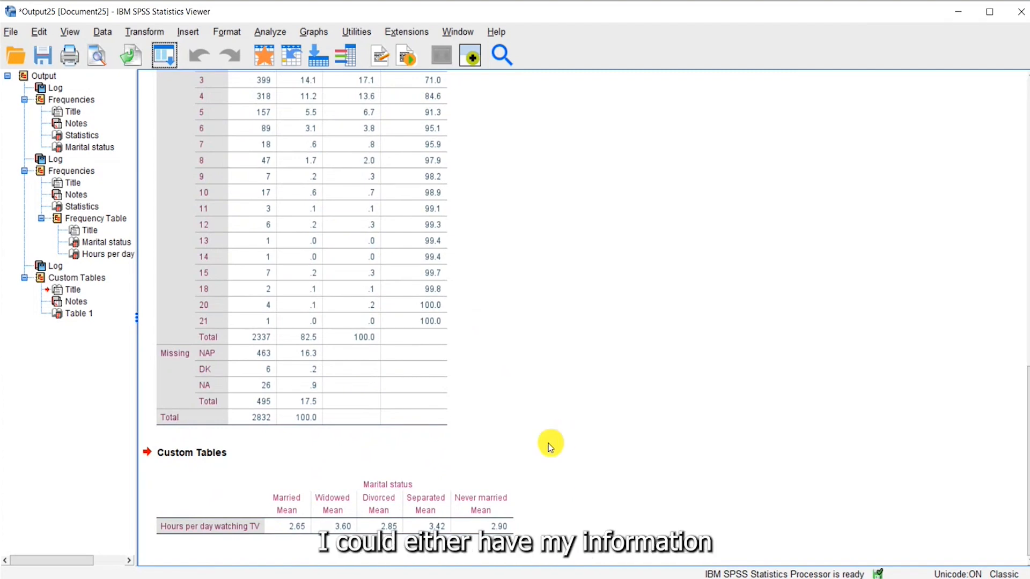
# Compare the custom table of mean TV hours by marital status with the earlier frequency tables
pyautogui.scroll(3, 360, 327)
pyautogui.scroll(5, 363, 320)
pyautogui.scroll(-5, 354, 252)
pyautogui.scroll(-3, 352, 271)
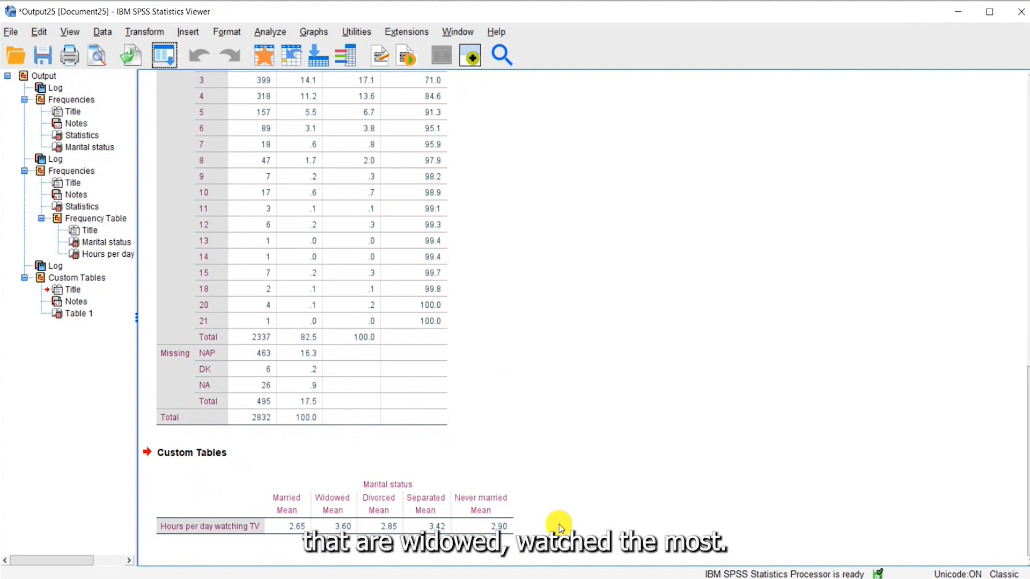
pyautogui.click(453, 526)
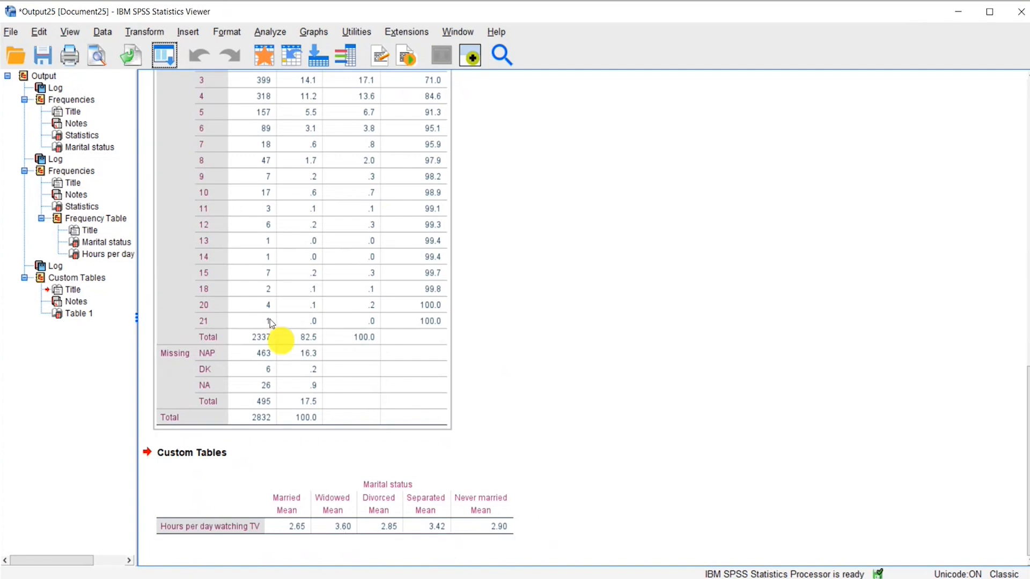
# Add a Compare column means test to the custom table of TV hours by marital status and generate it again
pyautogui.click(170, 53)
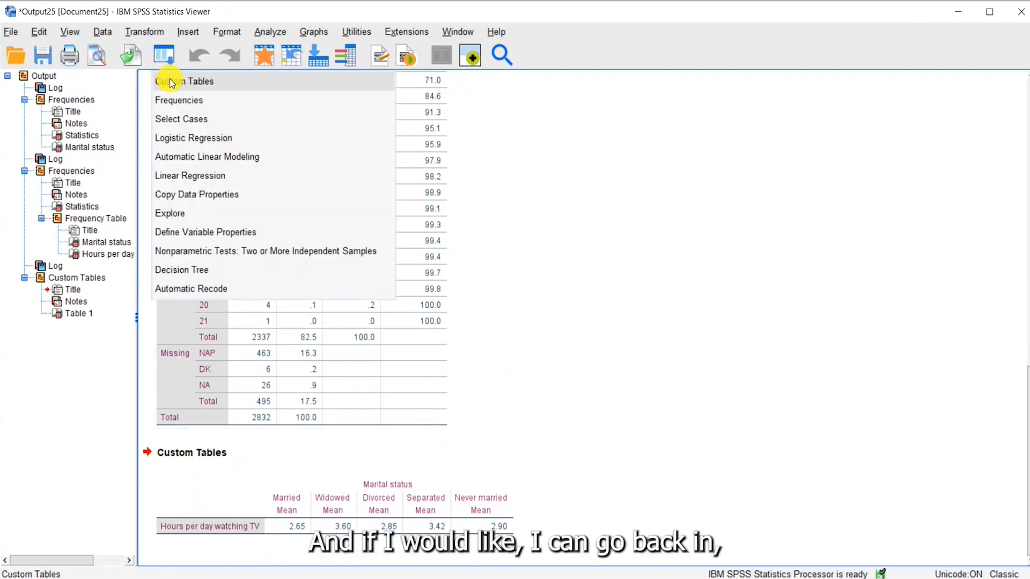
pyautogui.click(169, 80)
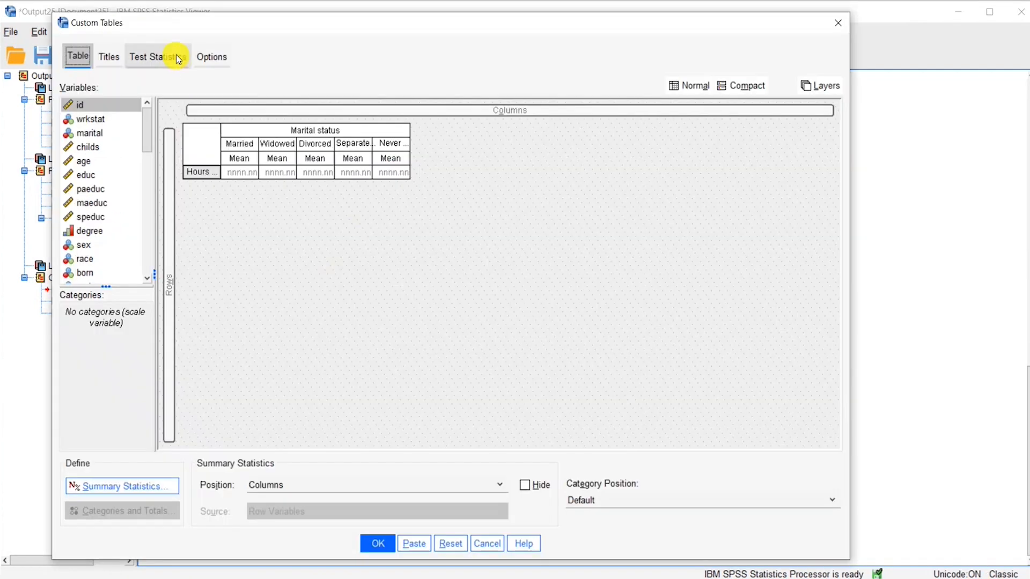
pyautogui.click(176, 54)
pyautogui.click(79, 118)
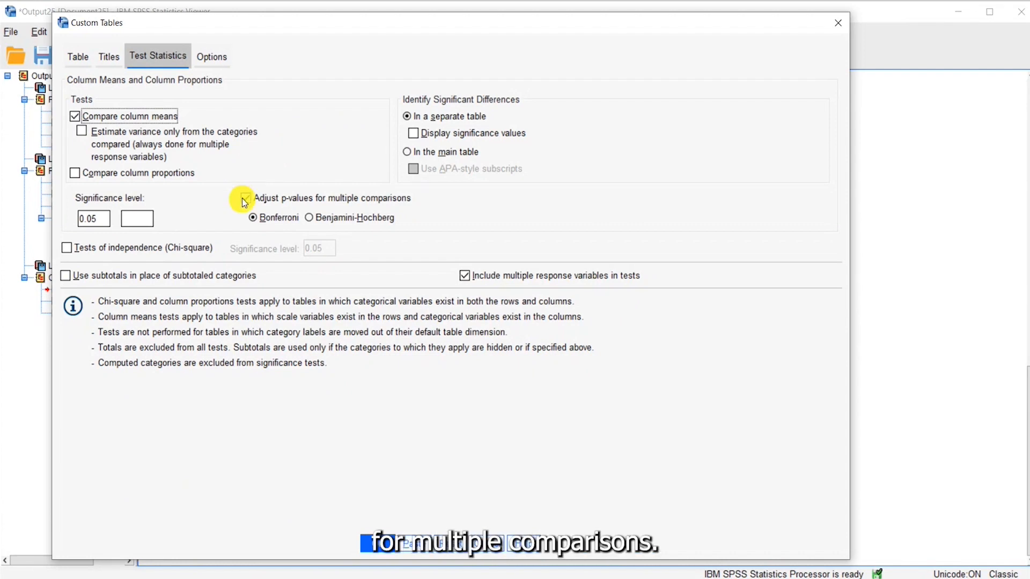
pyautogui.click(379, 544)
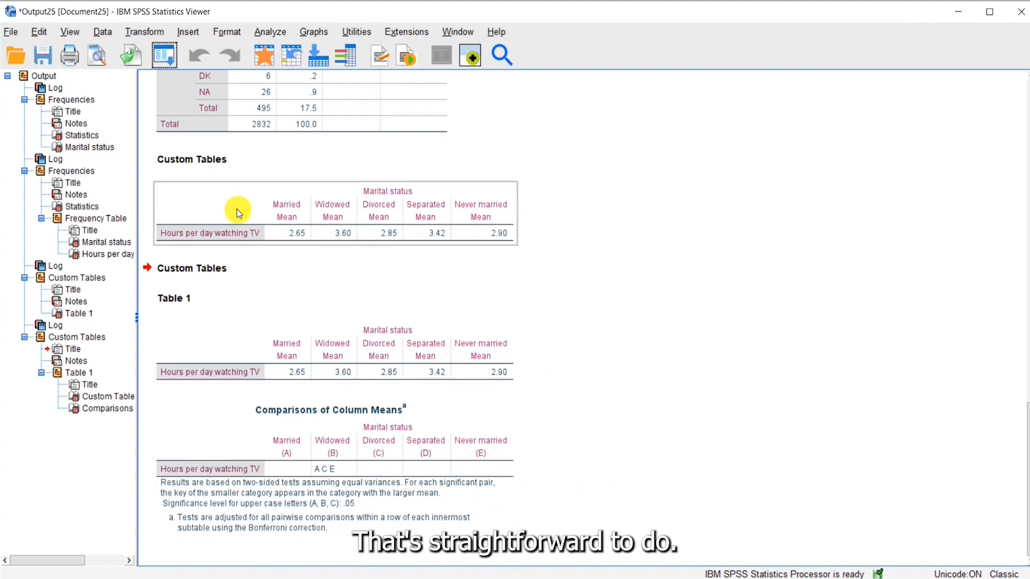
# Preview the Blue and BlueYellowContrast TableLooks for pivot tables and set the default TableLook to Classic
pyautogui.click(40, 31)
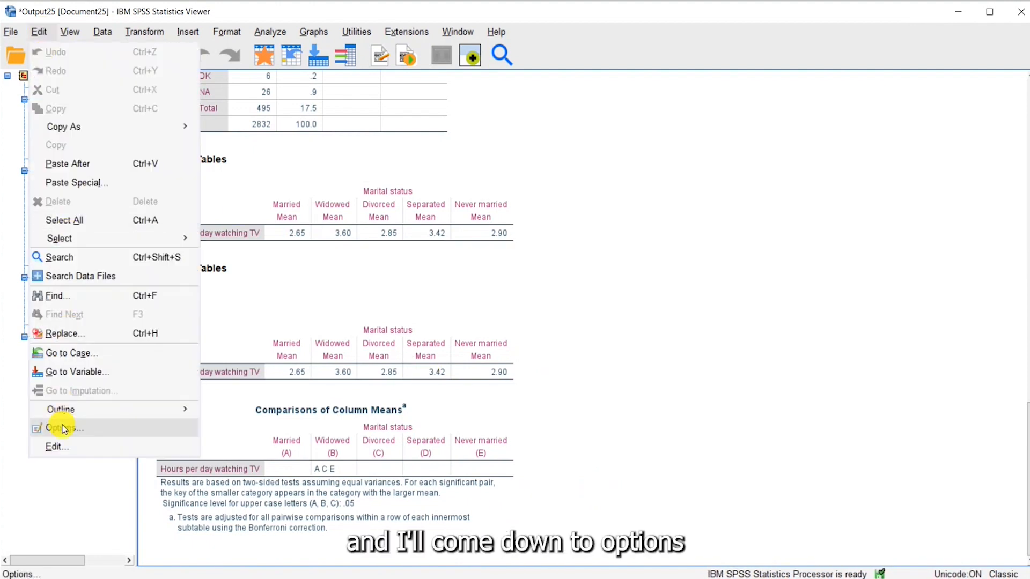
pyautogui.click(63, 428)
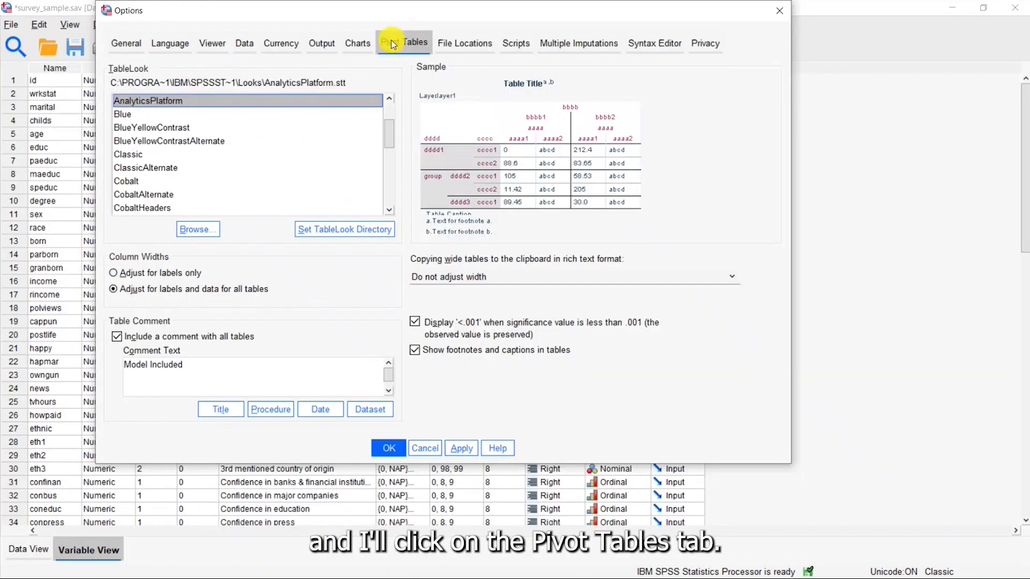
pyautogui.click(400, 43)
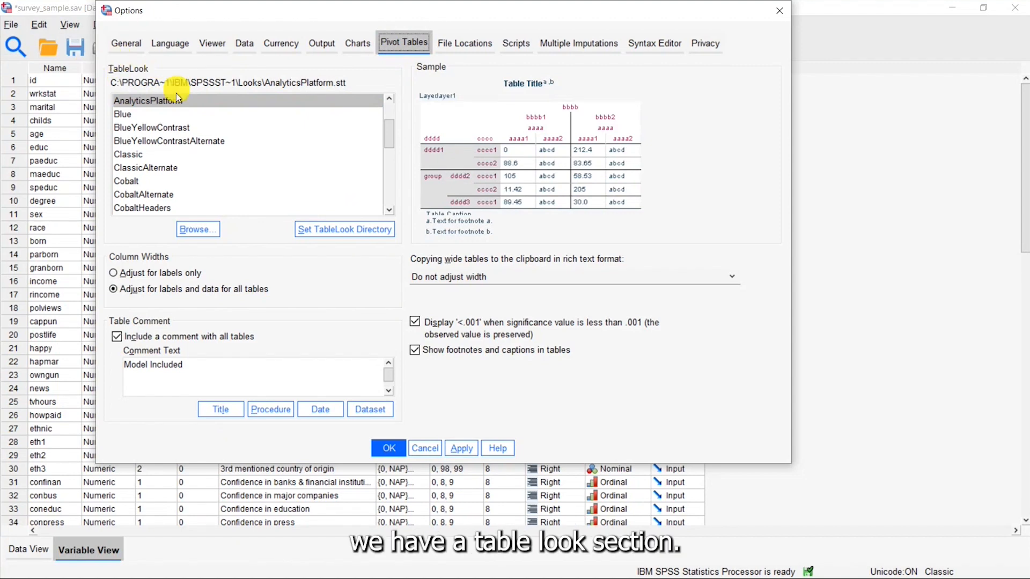
pyautogui.click(129, 114)
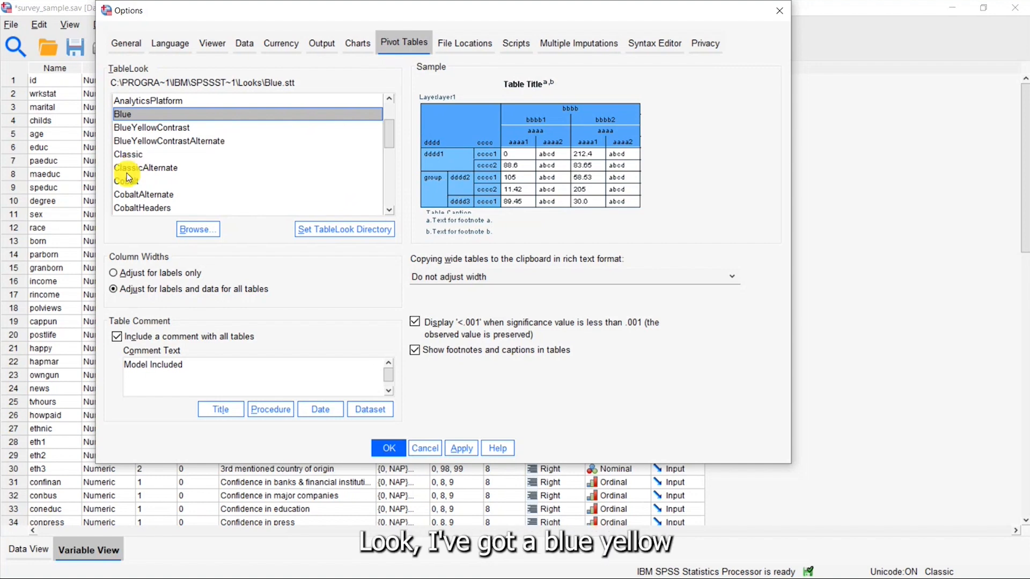
pyautogui.click(134, 128)
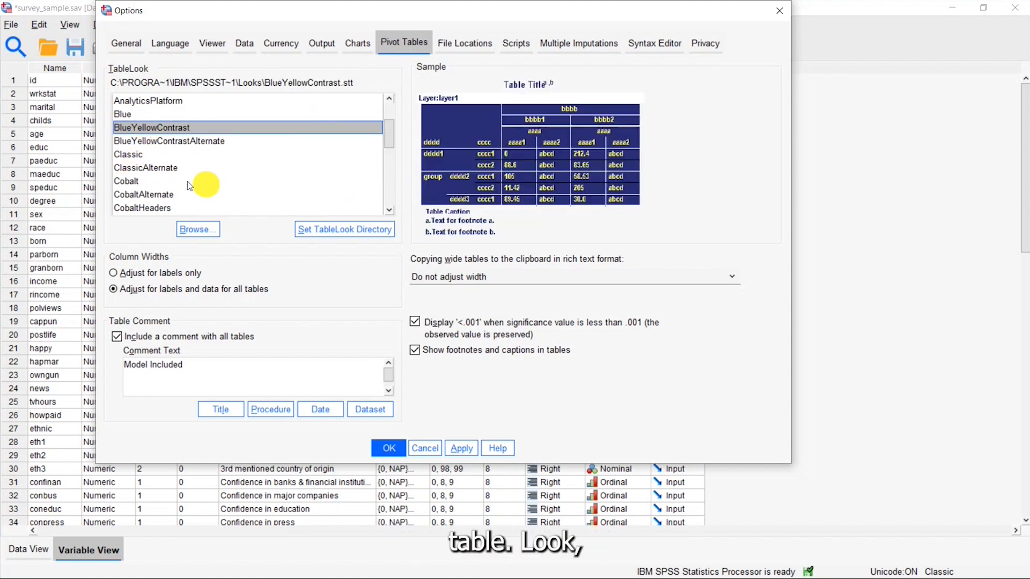
pyautogui.click(132, 154)
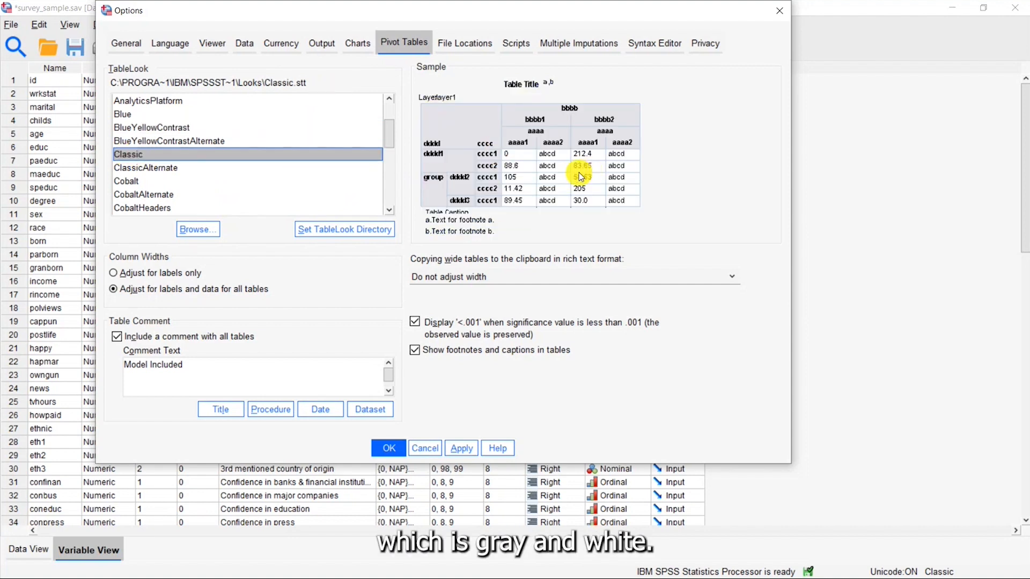
pyautogui.click(391, 448)
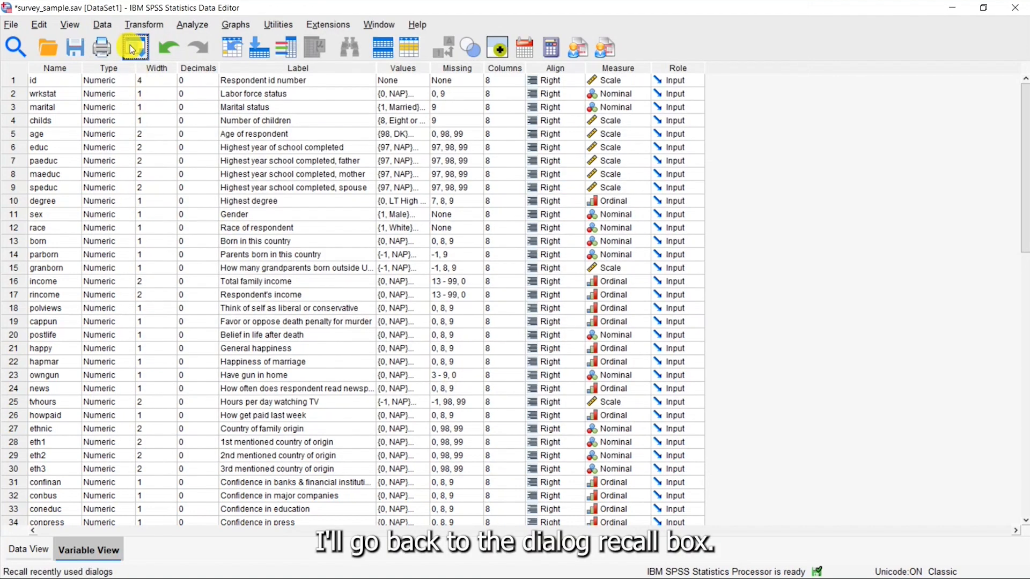
# Recall the Custom Tables dialog and rerun the same table of mean TV hours by marital status
pyautogui.click(133, 49)
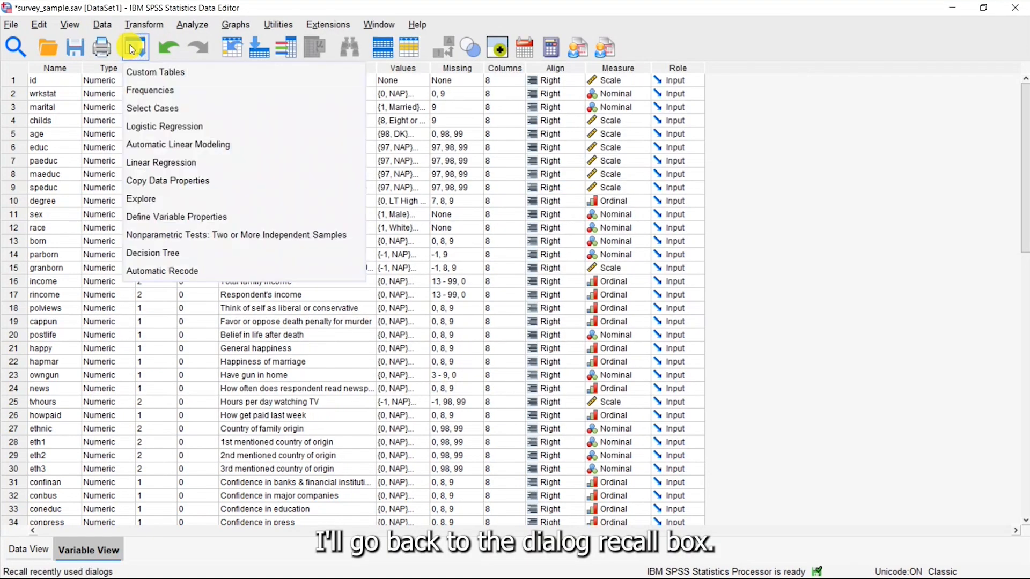
pyautogui.click(139, 74)
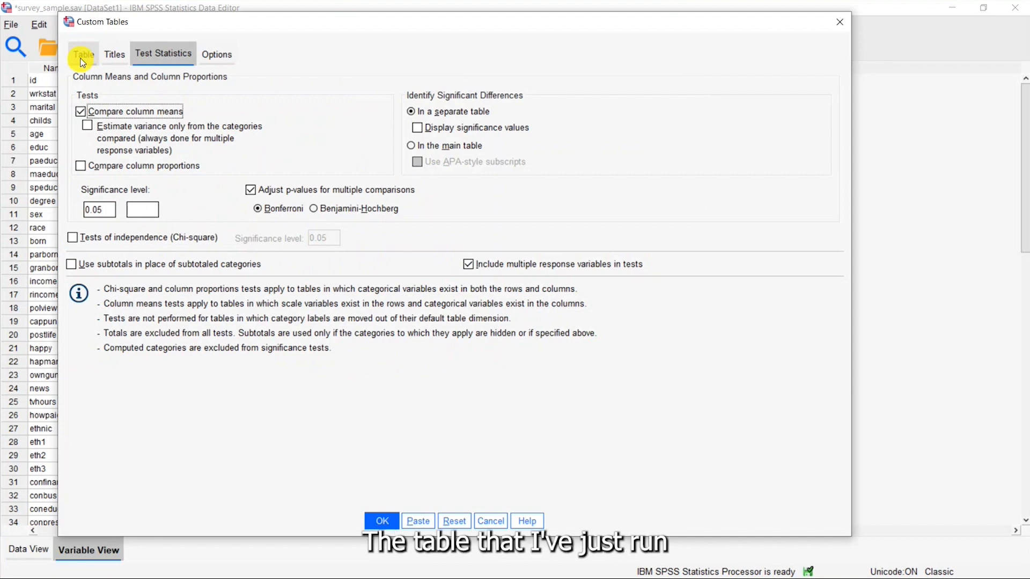
pyautogui.click(84, 57)
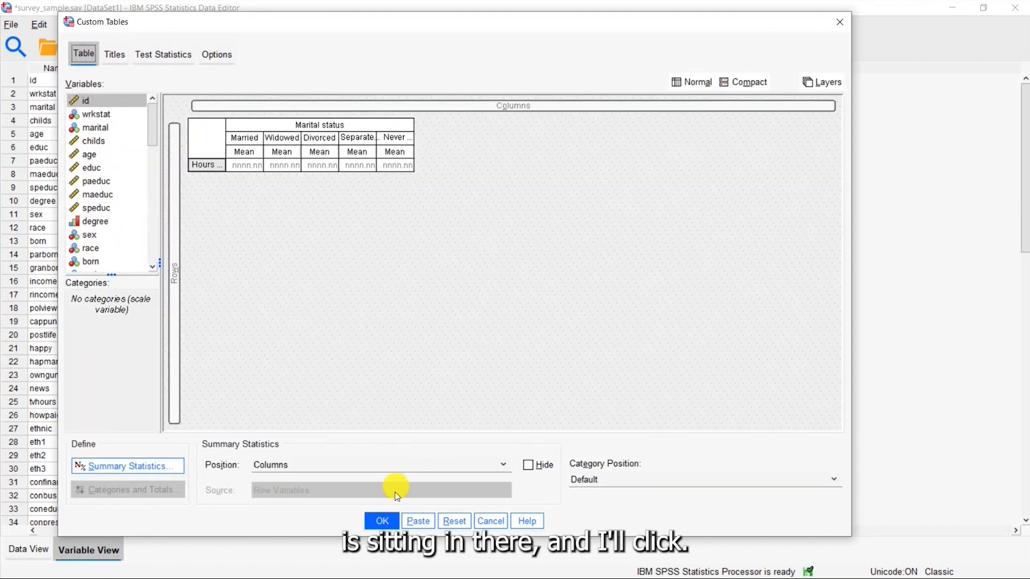
pyautogui.click(381, 522)
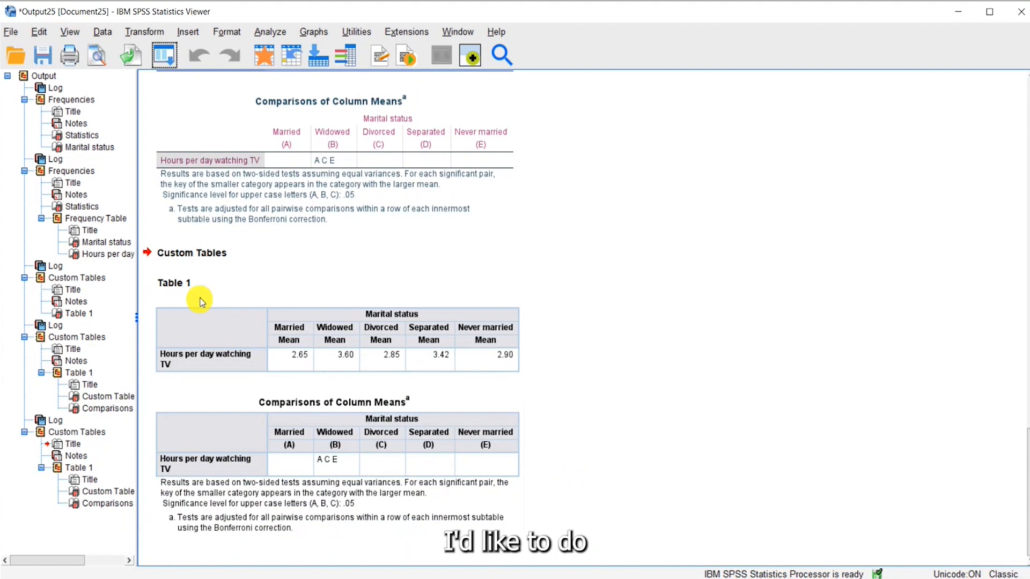
# Insert the image Picture1.png from the Demo 2 folder below the Table 1 title of the newest custom table output
pyautogui.doubleClick(177, 284)
pyautogui.click(177, 283)
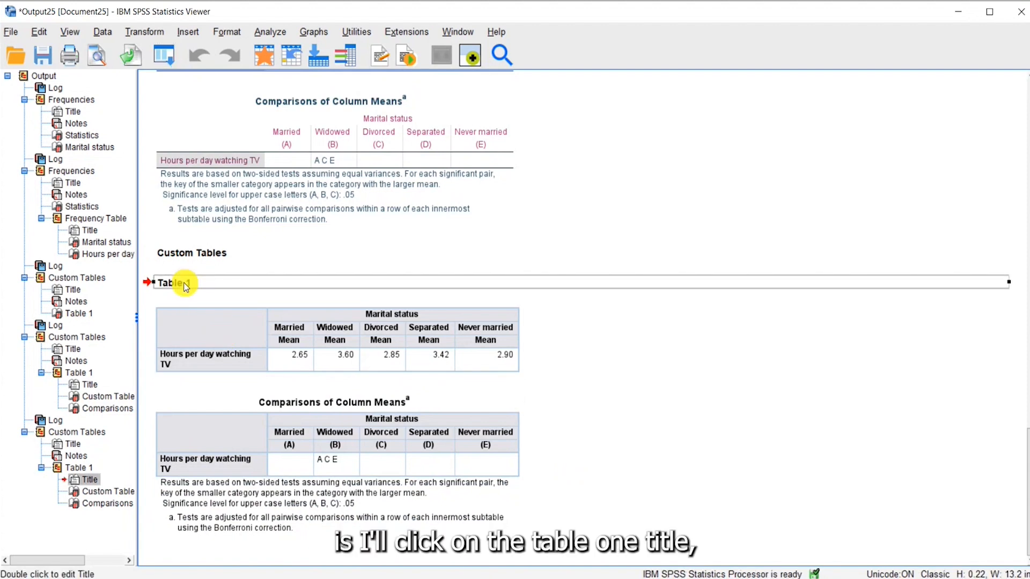
pyautogui.click(188, 31)
pyautogui.click(201, 185)
pyautogui.click(301, 198)
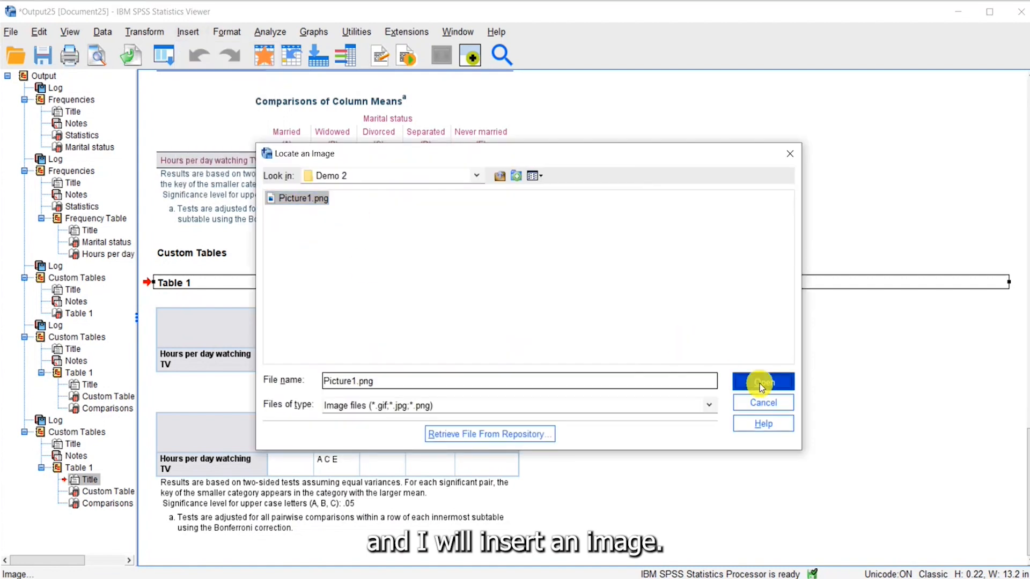
pyautogui.click(760, 384)
pyautogui.scroll(-2, 757, 400)
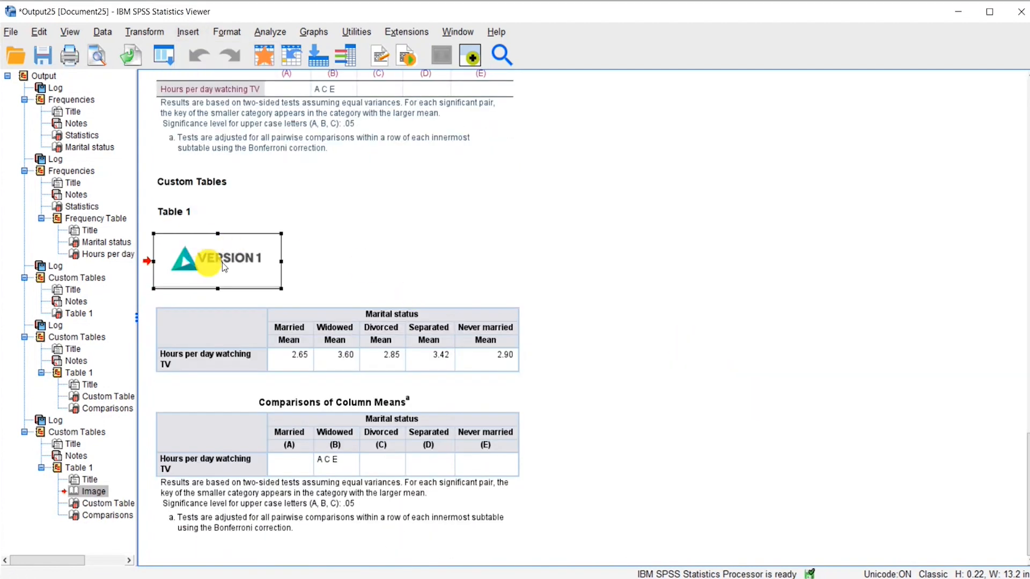
# Select the logo image, the custom table and the Comparisons of Column Means table together and start exporting them
pyautogui.click(236, 354)
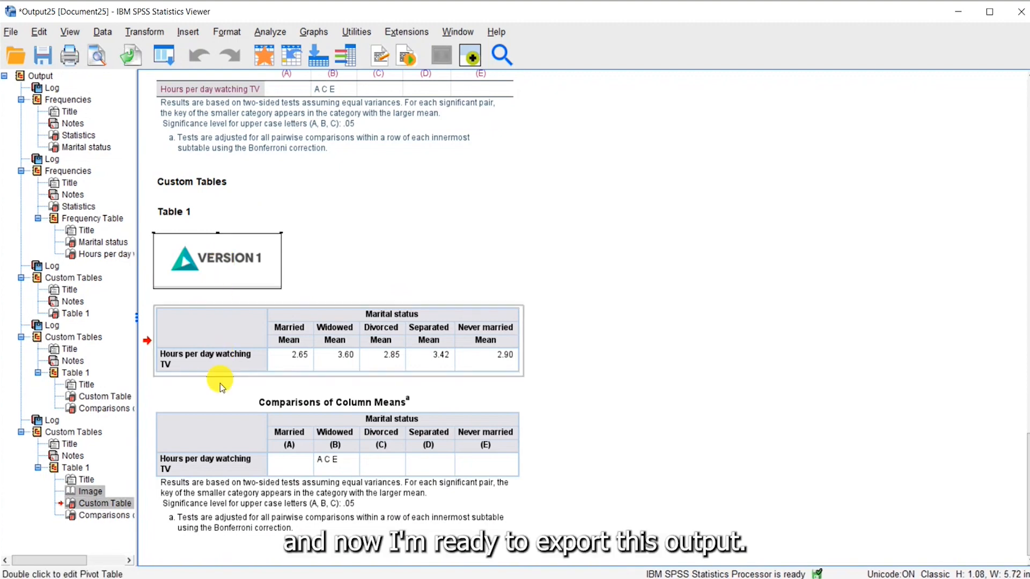
pyautogui.keyDown('ctrl'); pyautogui.click(218, 430); pyautogui.keyUp('ctrl')
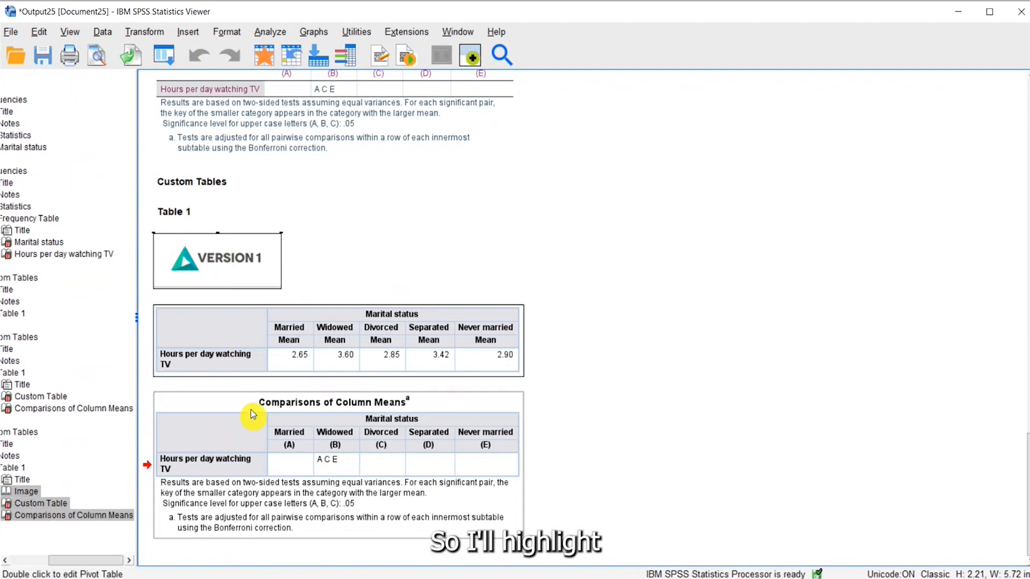
pyautogui.rightClick(365, 344)
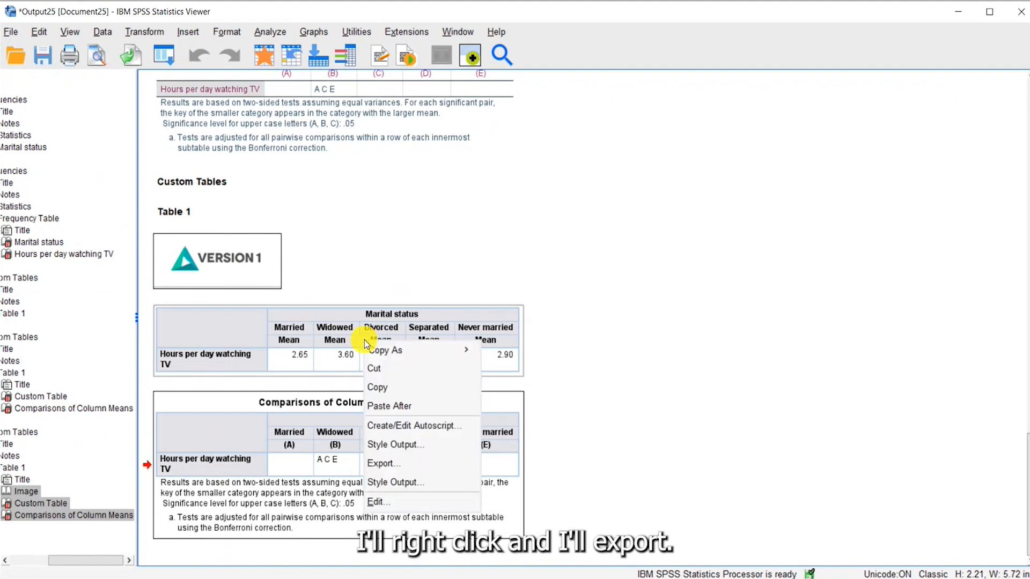
pyautogui.click(378, 464)
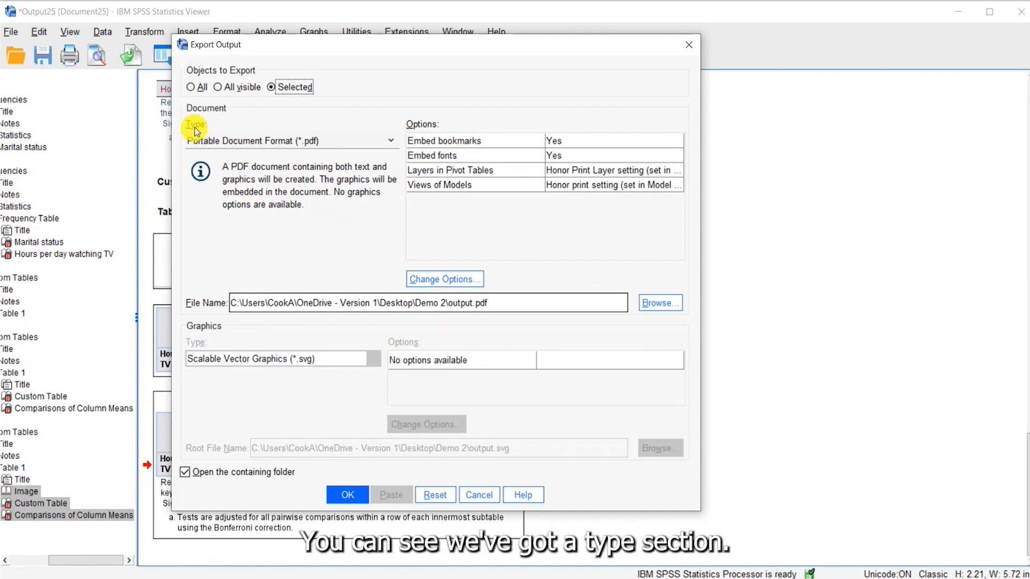
# Try Word Document (*.docx) and HTML (*.htm) as the export type, ending on Portable Document Format (*.pdf)
pyautogui.click(393, 143)
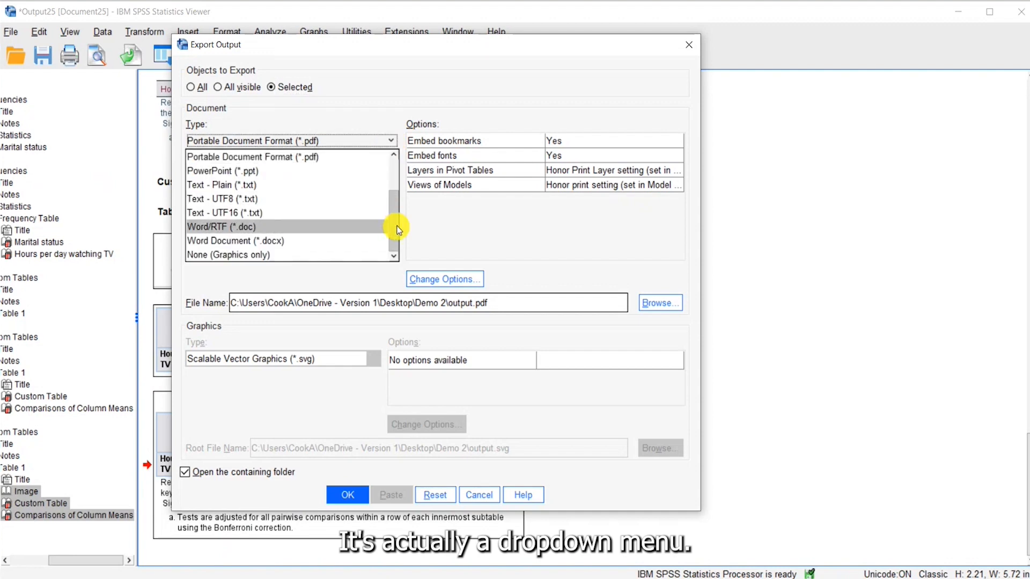
pyautogui.click(358, 240)
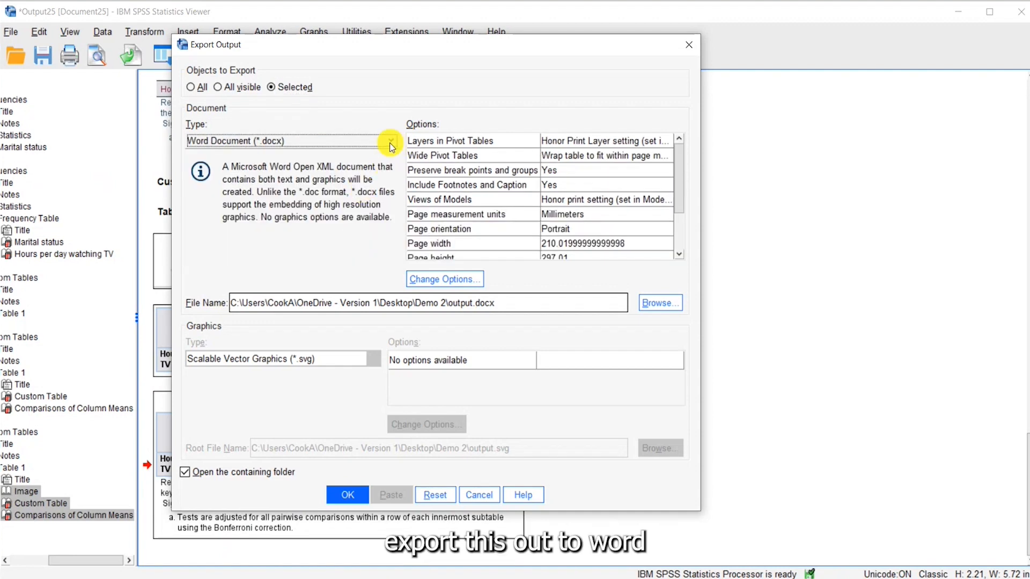
pyautogui.click(390, 142)
pyautogui.scroll(2, 393, 220)
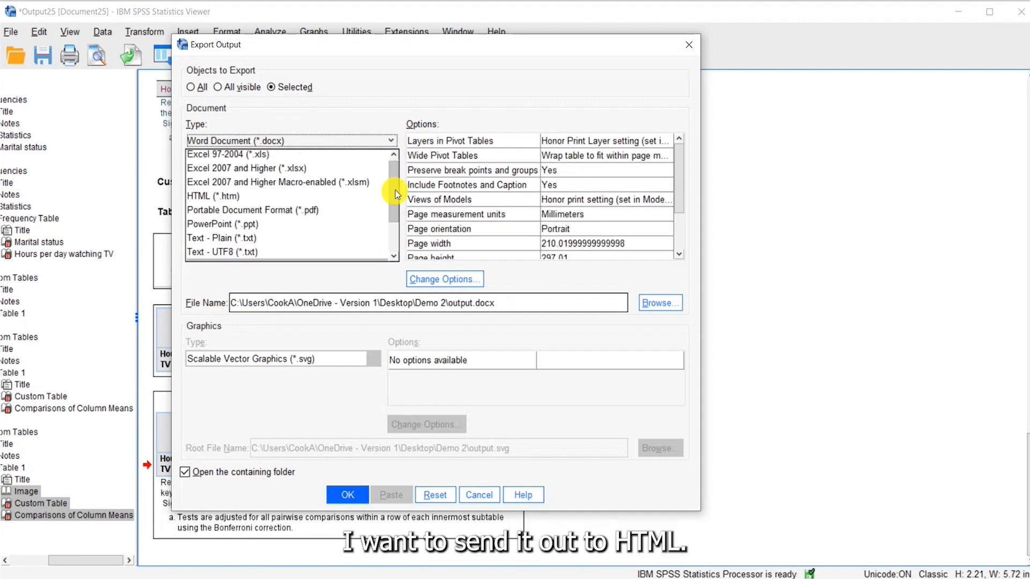
pyautogui.click(337, 202)
pyautogui.click(394, 142)
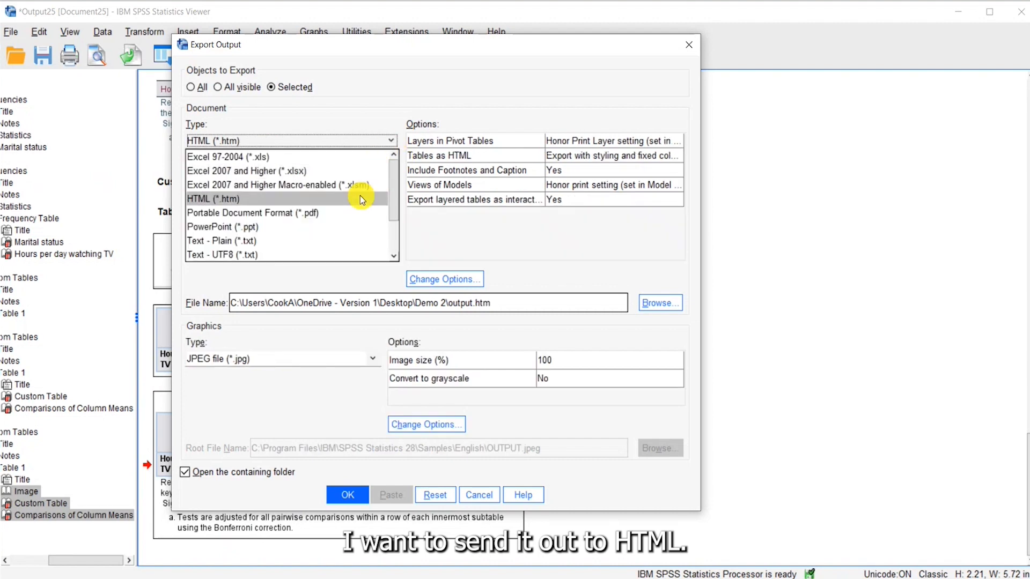
pyautogui.click(352, 214)
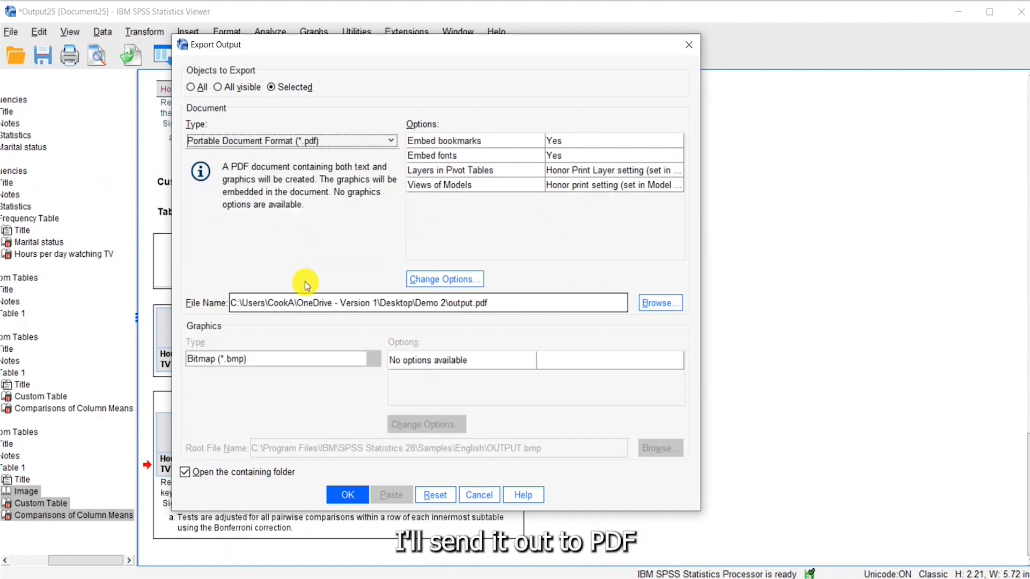
# Export the selected objects as output.pdf in the Demo 2 folder, replacing the existing file
pyautogui.click(665, 305)
pyautogui.click(294, 198)
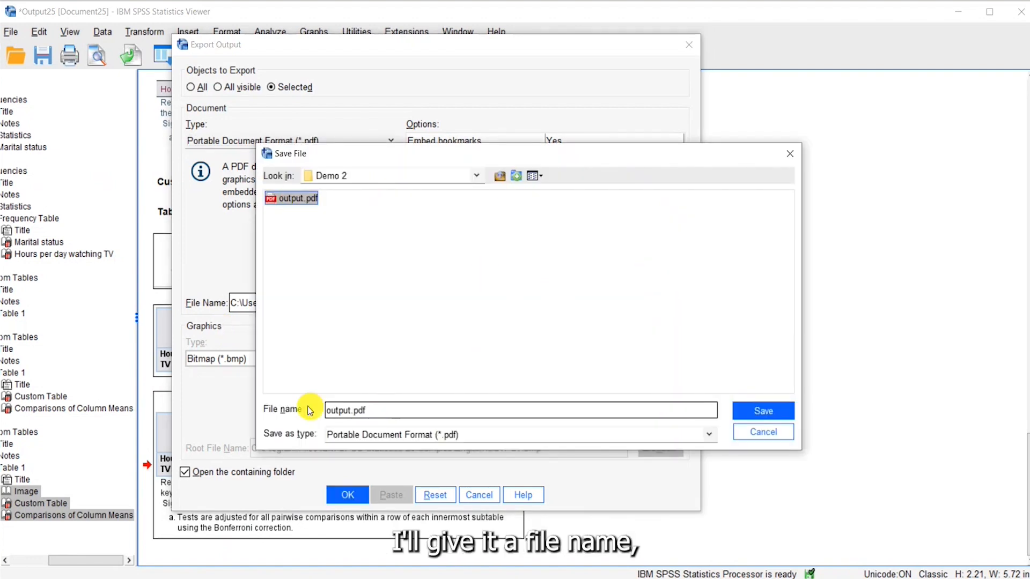
pyautogui.click(756, 414)
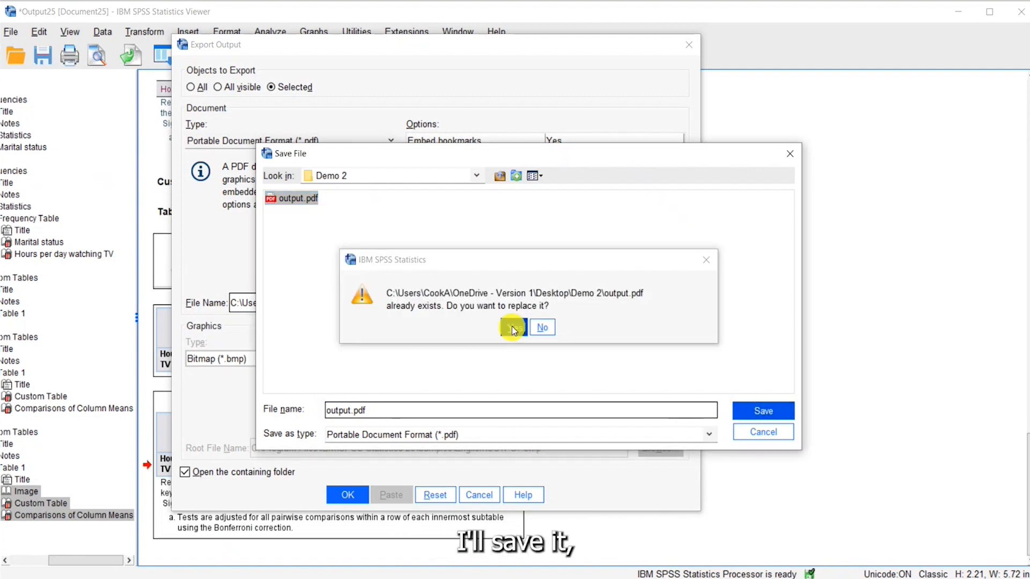
pyautogui.click(512, 326)
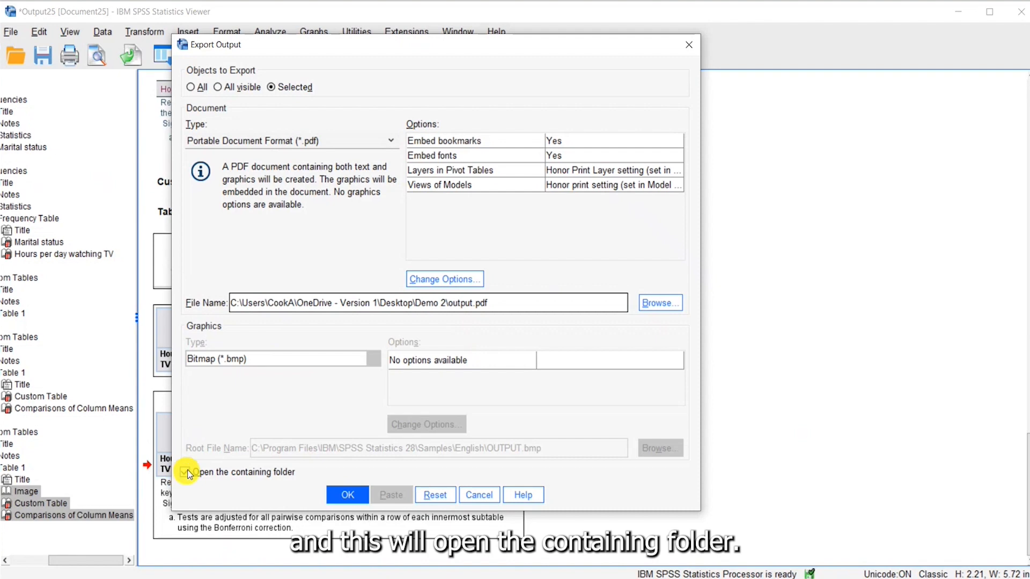
pyautogui.click(346, 495)
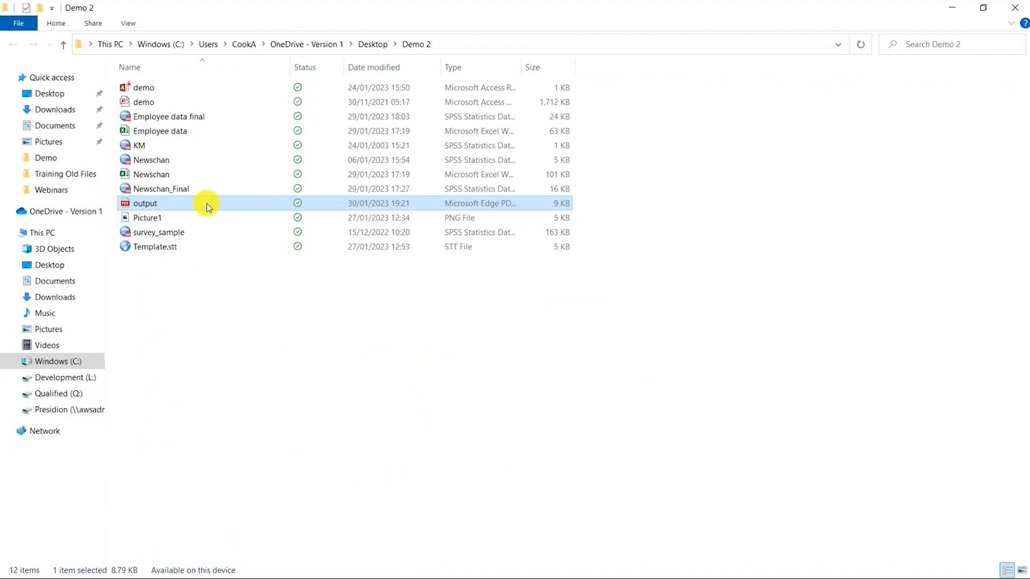
# Open the exported output.pdf from the Demo 2 folder to check its appearance, and close it and the folder
pyautogui.doubleClick(207, 204)
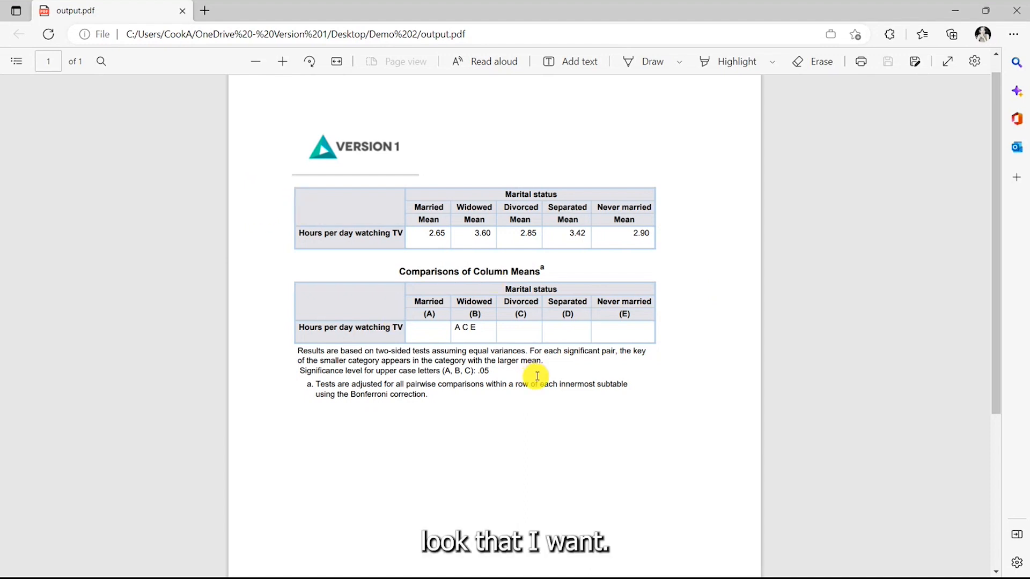
pyautogui.click(183, 12)
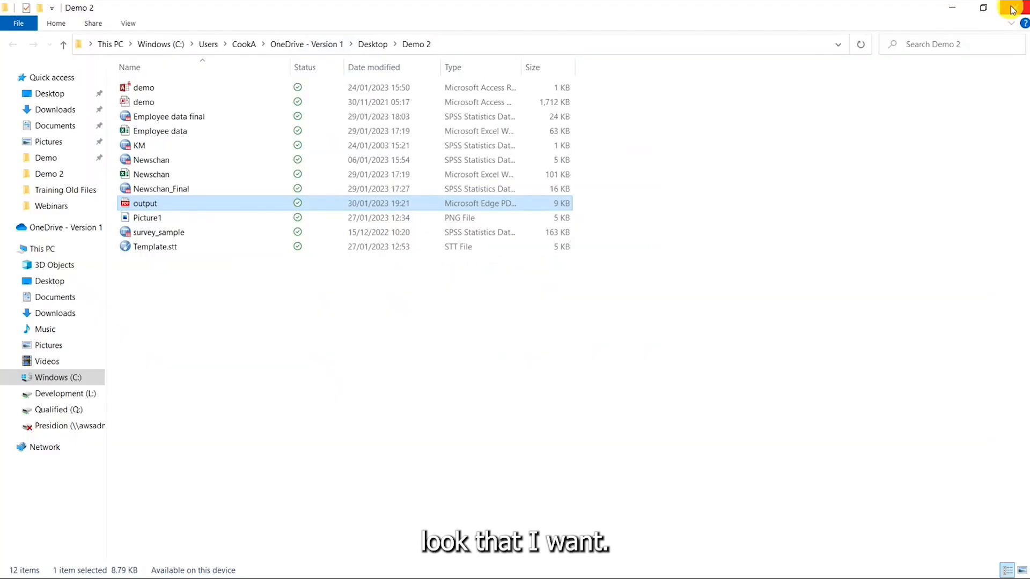
pyautogui.click(1012, 9)
pyautogui.scroll(3, 584, 296)
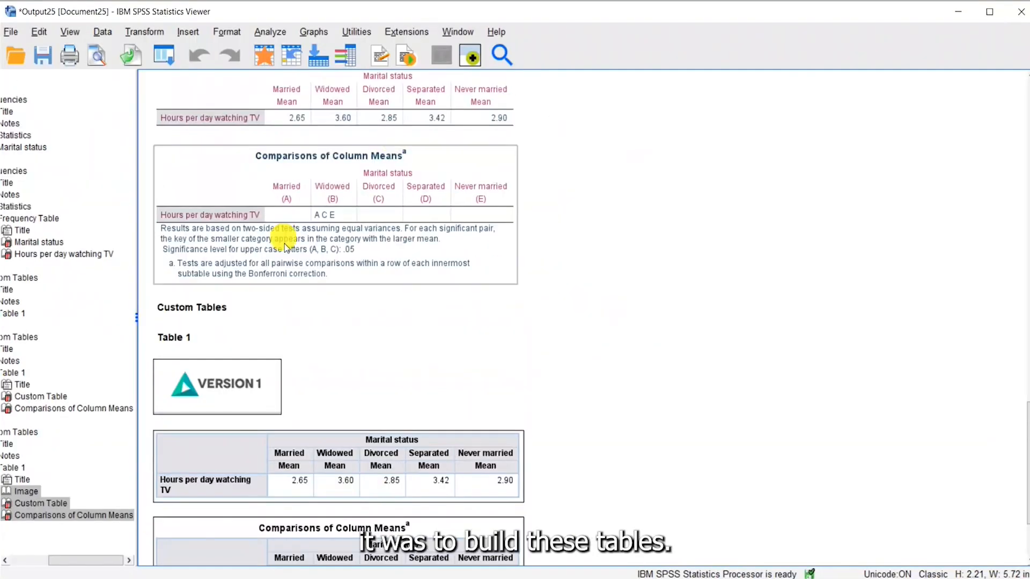
pyautogui.click(583, 396)
pyautogui.scroll(-3, 581, 396)
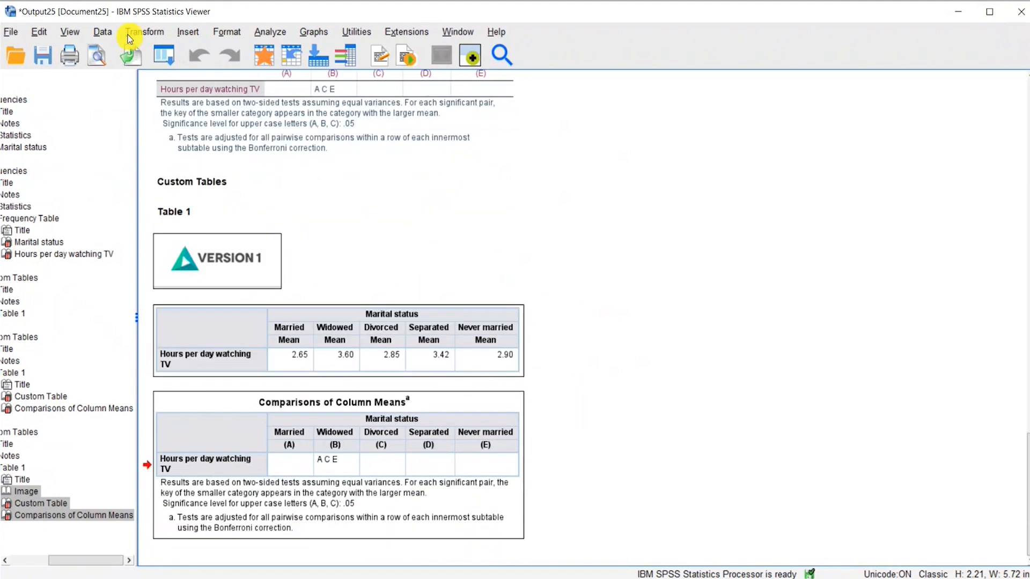
# Reopen the Custom Tables dialog, reset all of its tabs and widen the variable list
pyautogui.click(163, 54)
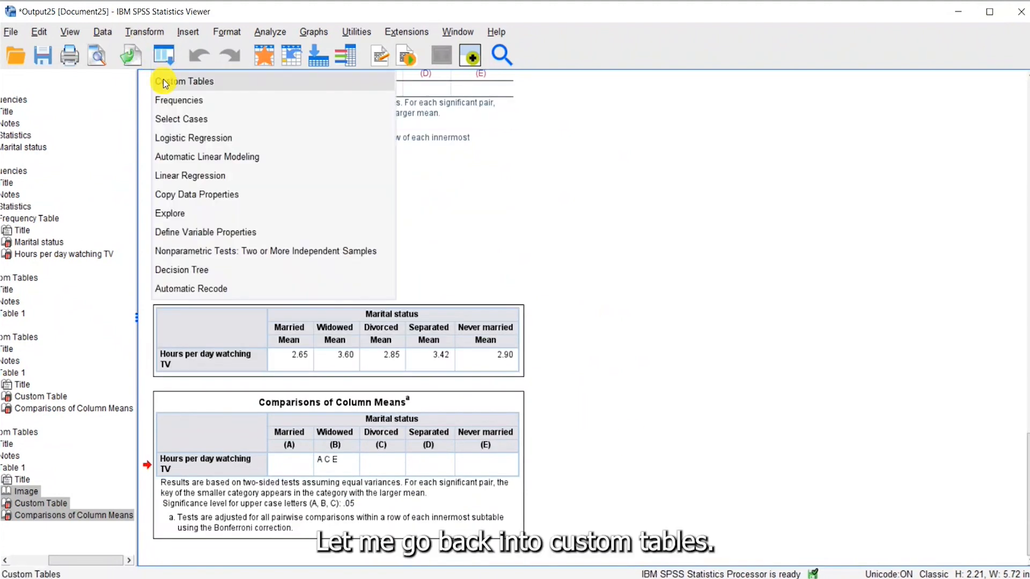
pyautogui.click(163, 82)
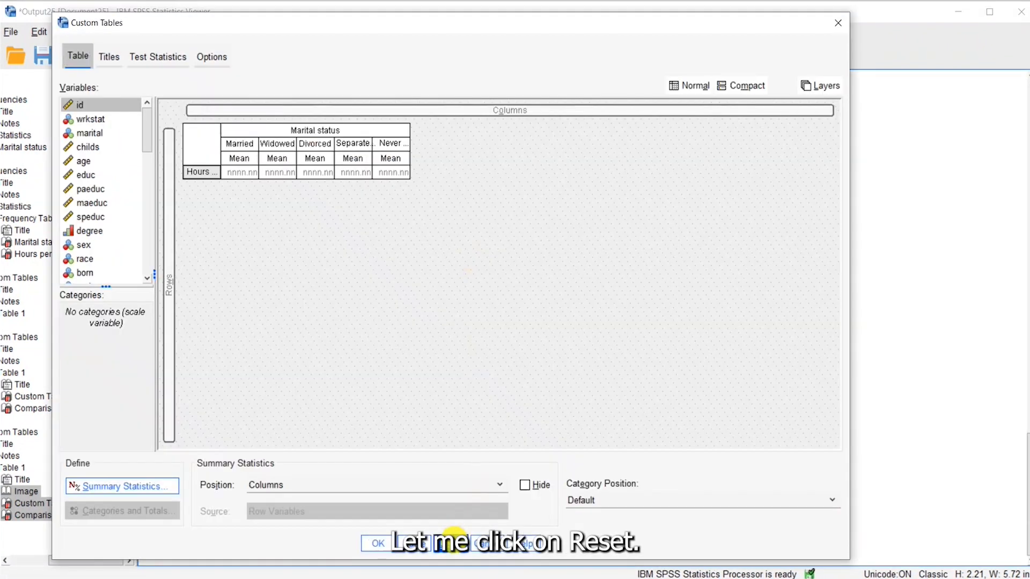
pyautogui.click(448, 543)
pyautogui.click(396, 317)
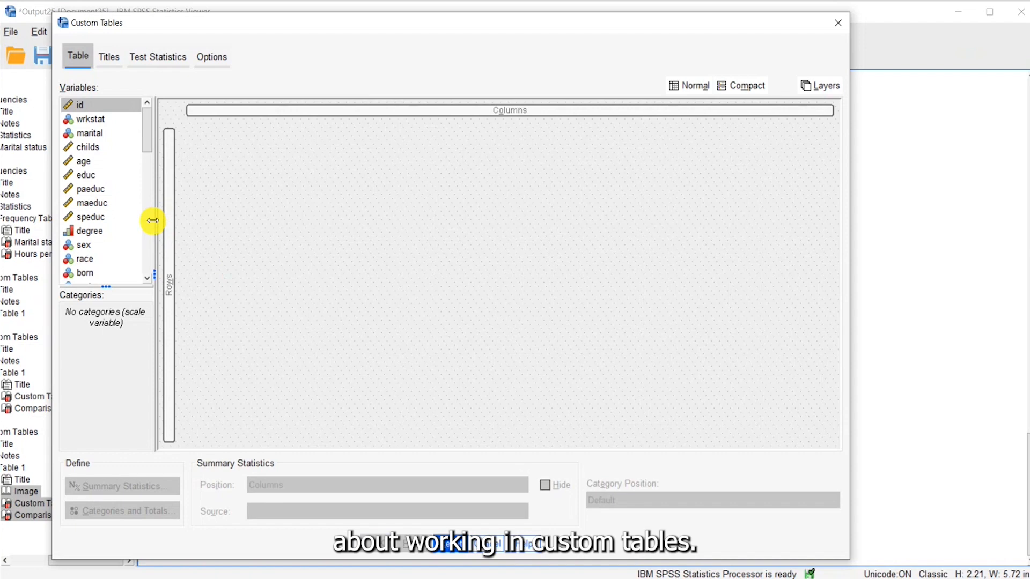
pyautogui.moveTo(153, 221); pyautogui.dragTo(217, 225)
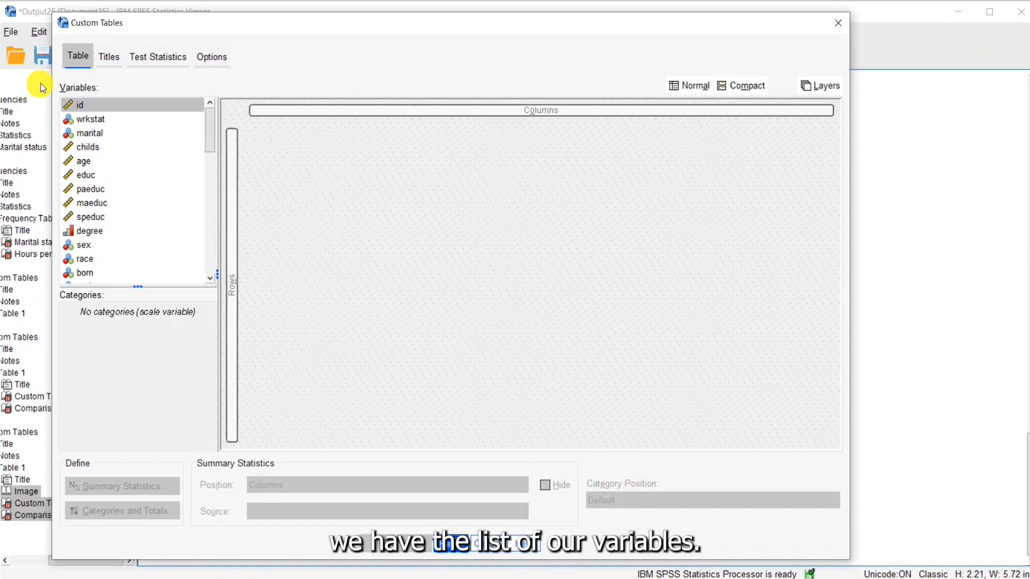
pyautogui.moveTo(212, 131); pyautogui.dragTo(220, 94)
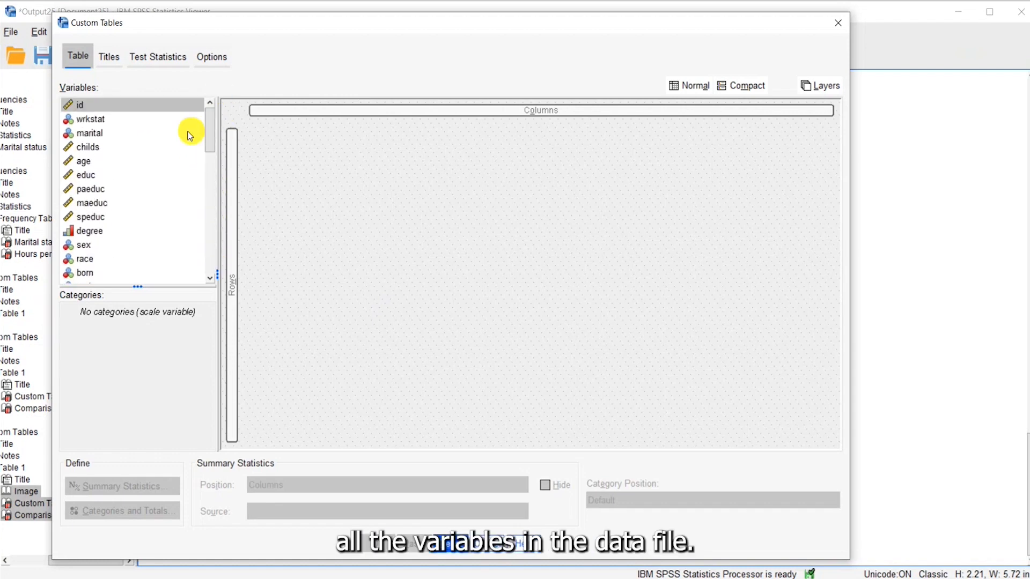
# Switch the variable list to display variable labels, and switch it back to variable names
pyautogui.rightClick(93, 134)
pyautogui.rightClick(93, 134)
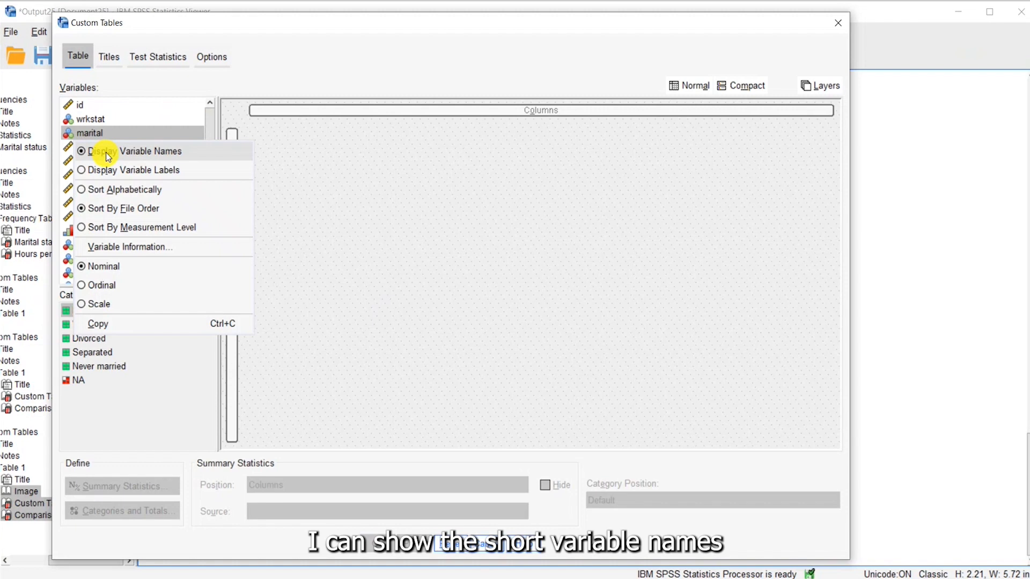
pyautogui.click(108, 170)
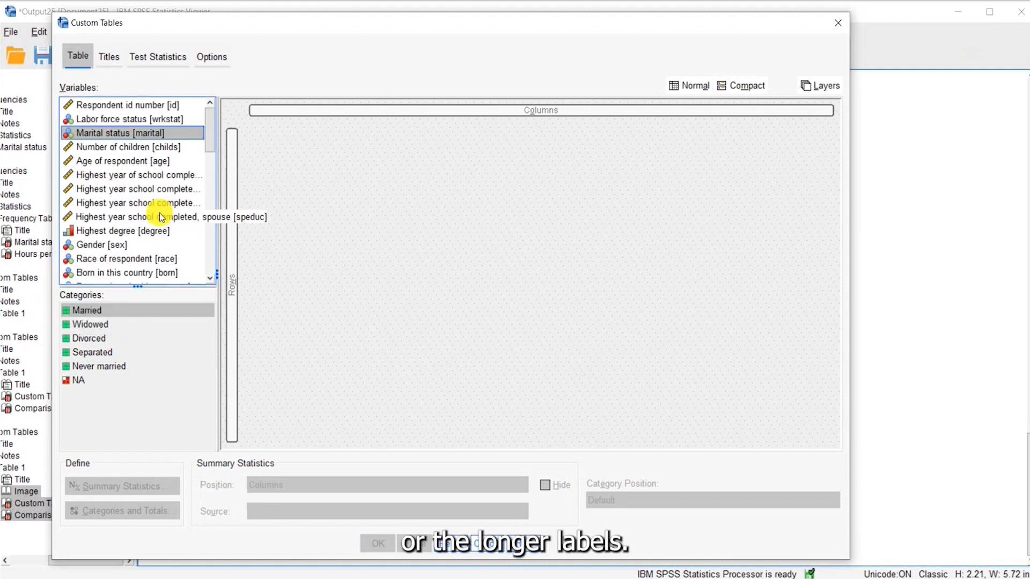
pyautogui.rightClick(121, 136)
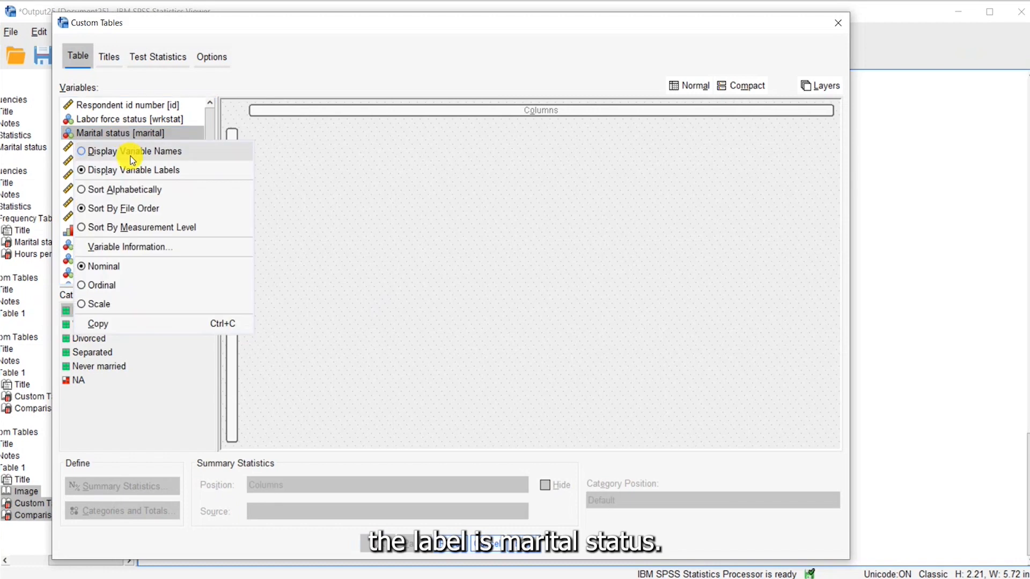
pyautogui.click(130, 156)
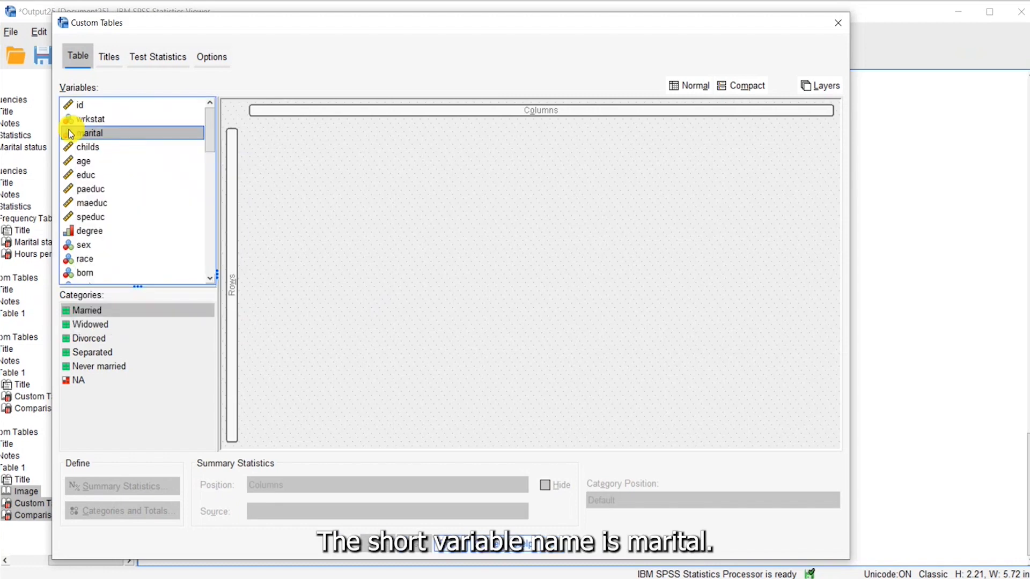
# View the variable information and value labels of marital, and check the categories of wrkstat
pyautogui.rightClick(116, 139)
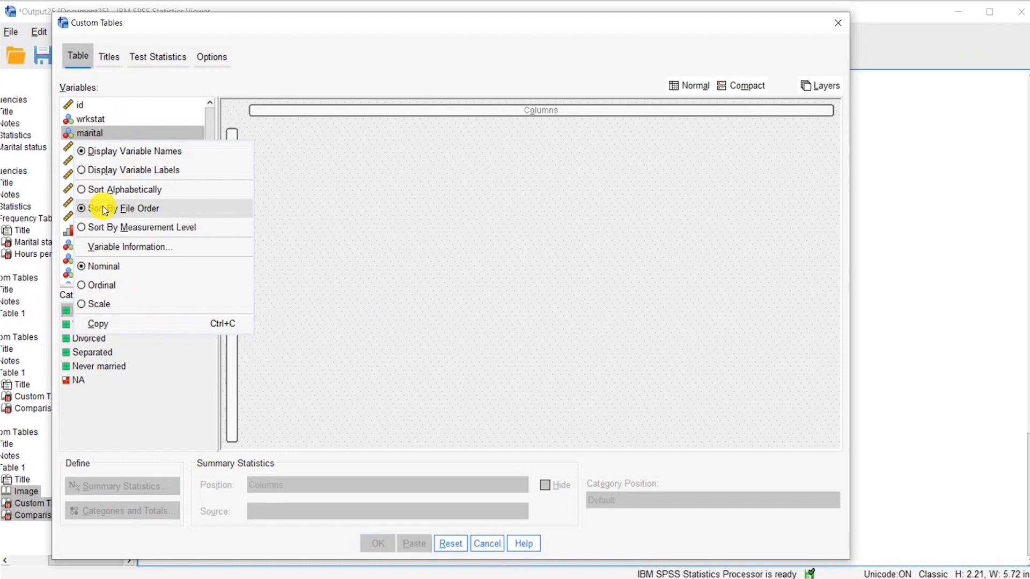
pyautogui.click(199, 252)
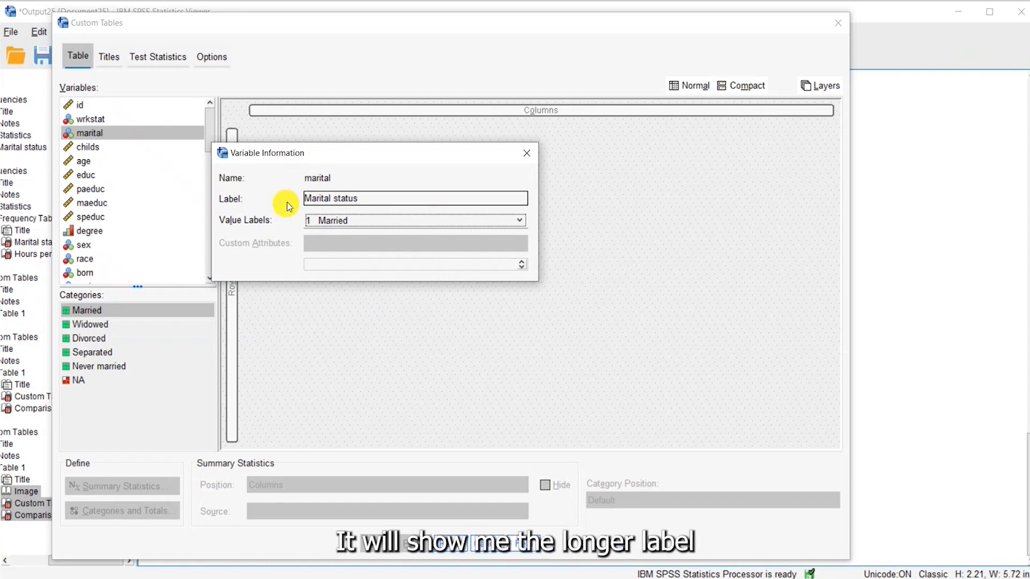
pyautogui.click(520, 220)
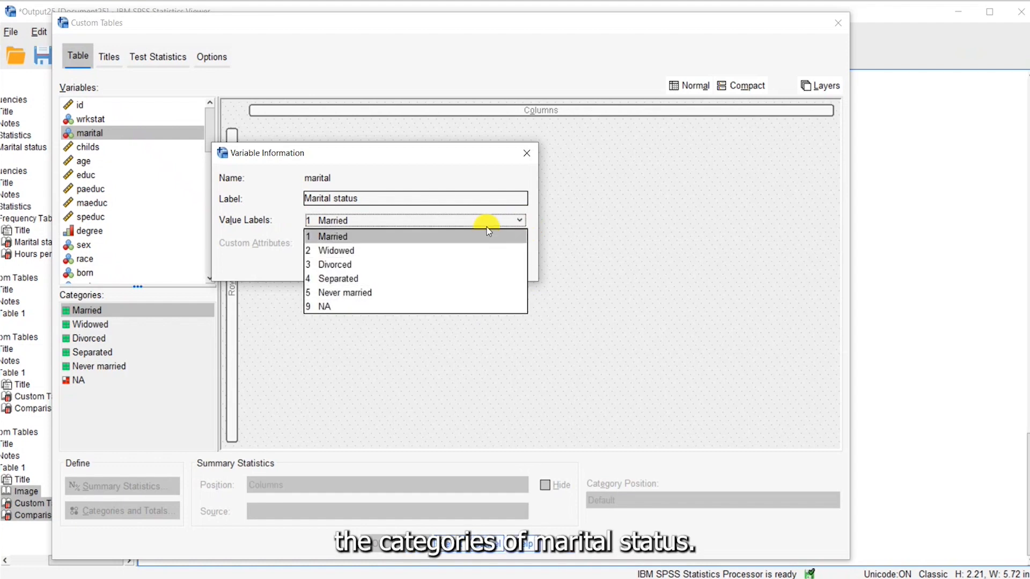
pyautogui.click(529, 154)
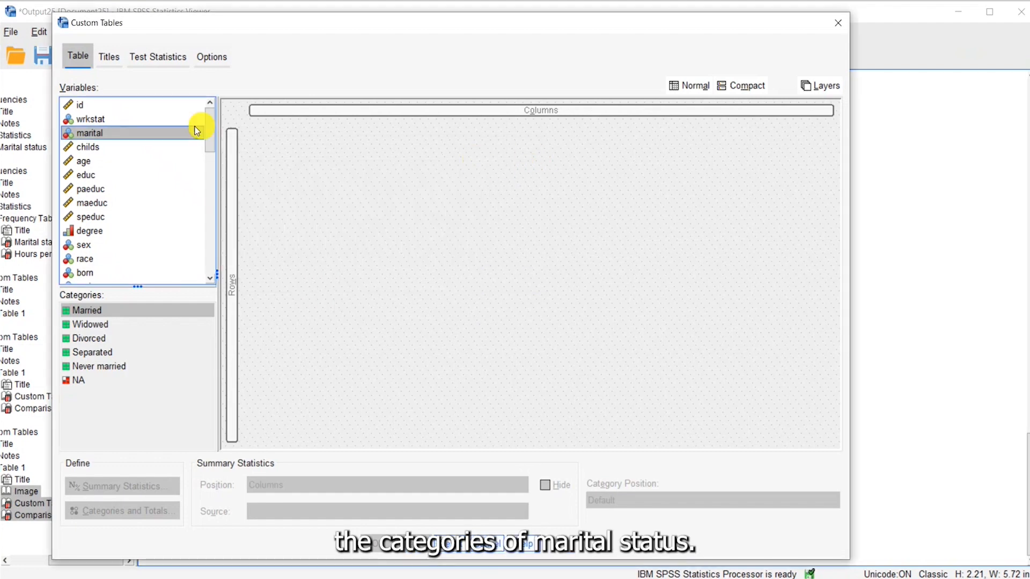
pyautogui.click(91, 118)
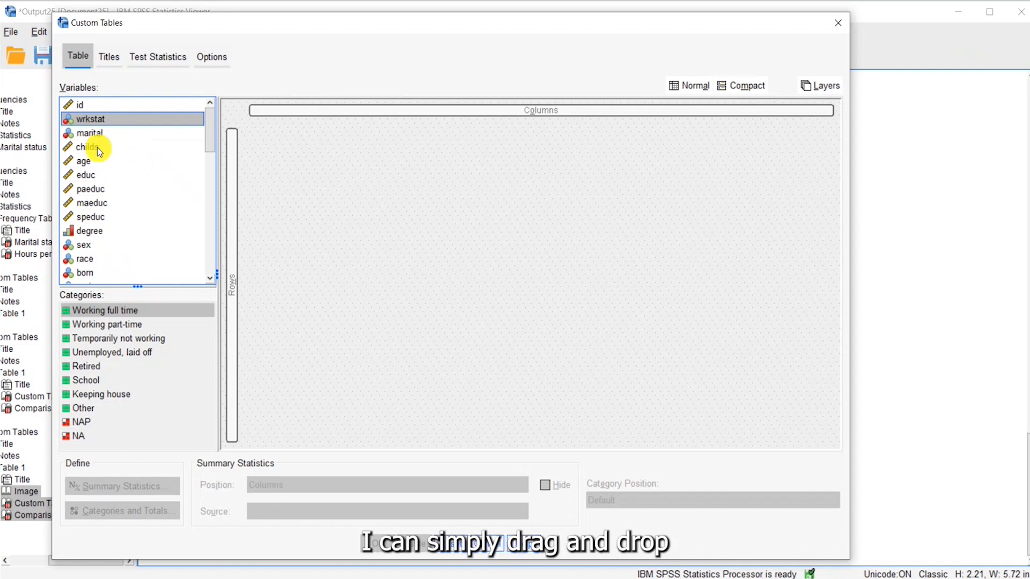
# Try a table layout with marital in the rows and wrkstat in the columns, and remove both variables again
pyautogui.moveTo(84, 135); pyautogui.dragTo(233, 190)
pyautogui.moveTo(94, 119); pyautogui.dragTo(297, 116)
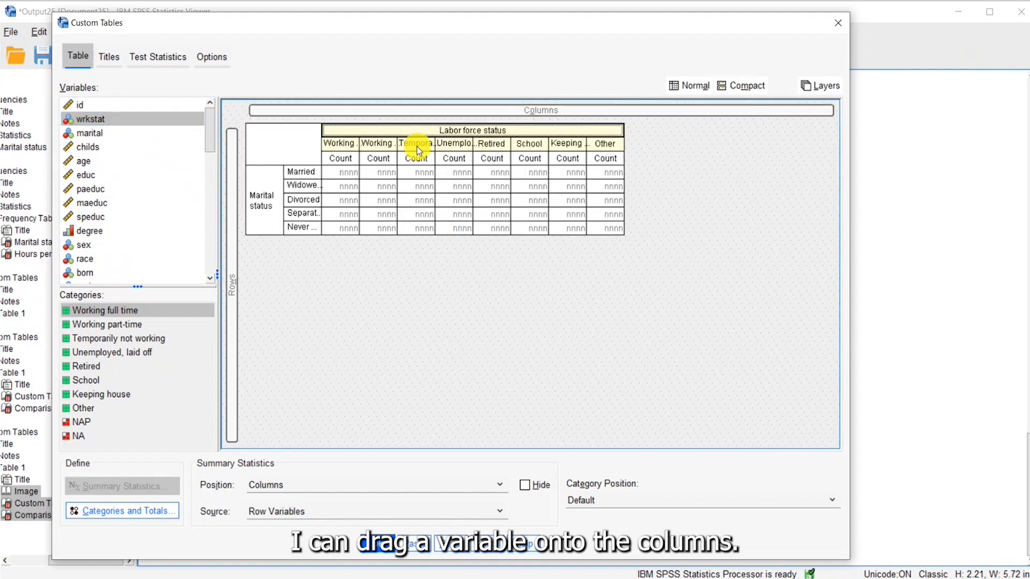
pyautogui.moveTo(414, 144); pyautogui.dragTo(271, 150)
pyautogui.click(264, 302)
pyautogui.moveTo(264, 301); pyautogui.dragTo(232, 202)
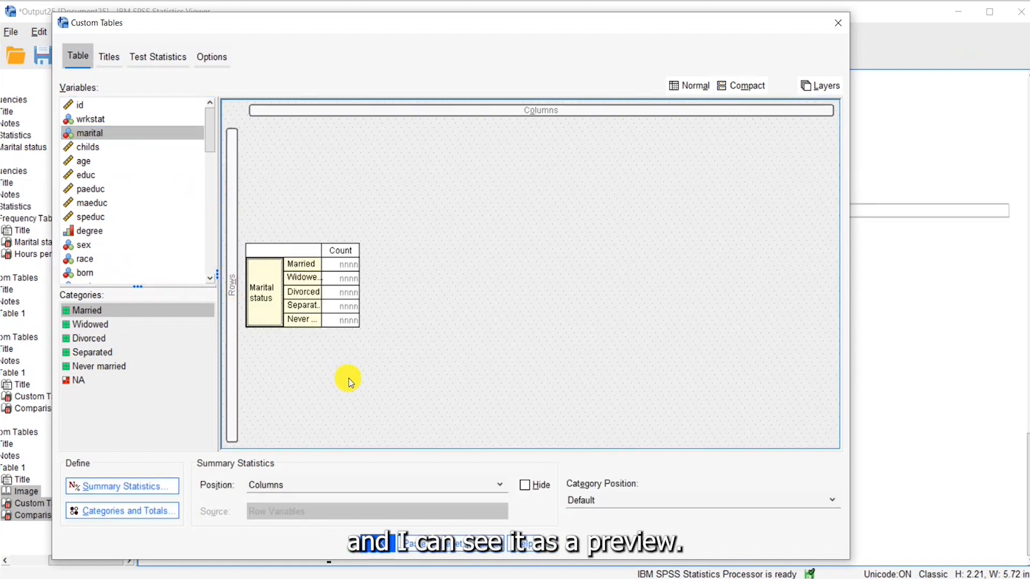
pyautogui.moveTo(271, 304); pyautogui.dragTo(135, 152)
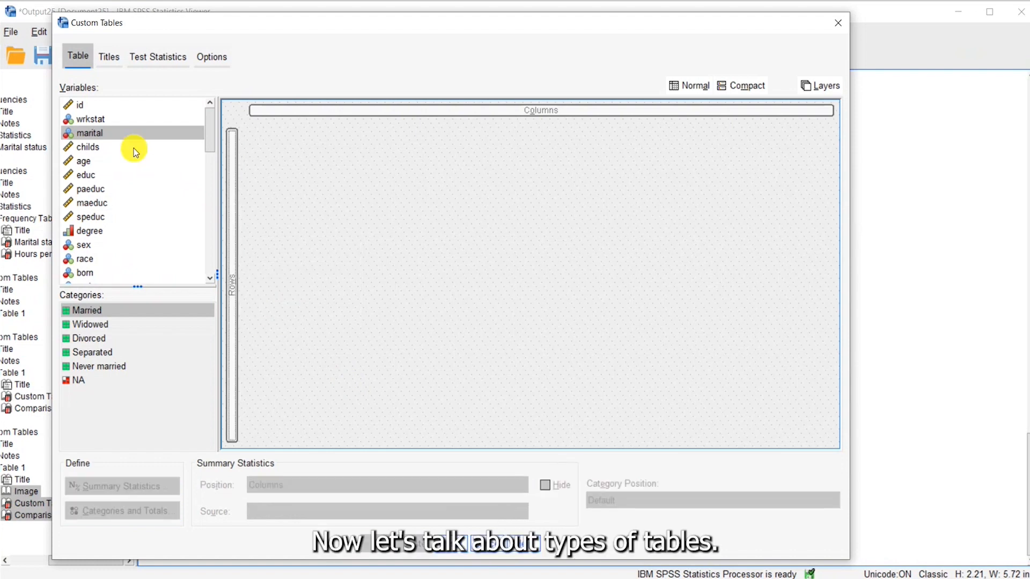
# Place marital in the table rows and show the Total and Missing Values for its categories
pyautogui.moveTo(129, 133); pyautogui.dragTo(236, 182)
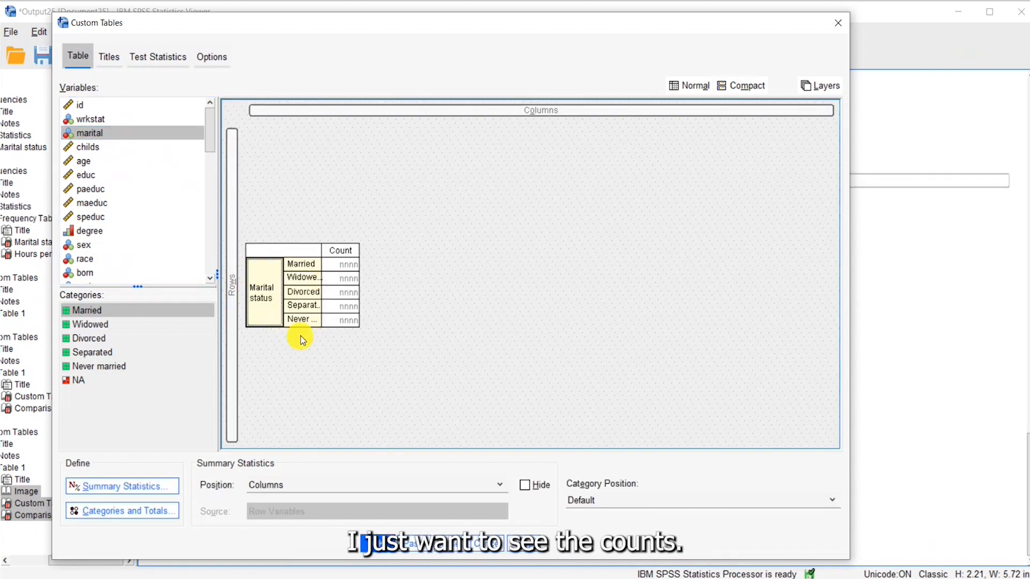
pyautogui.click(159, 511)
pyautogui.click(555, 267)
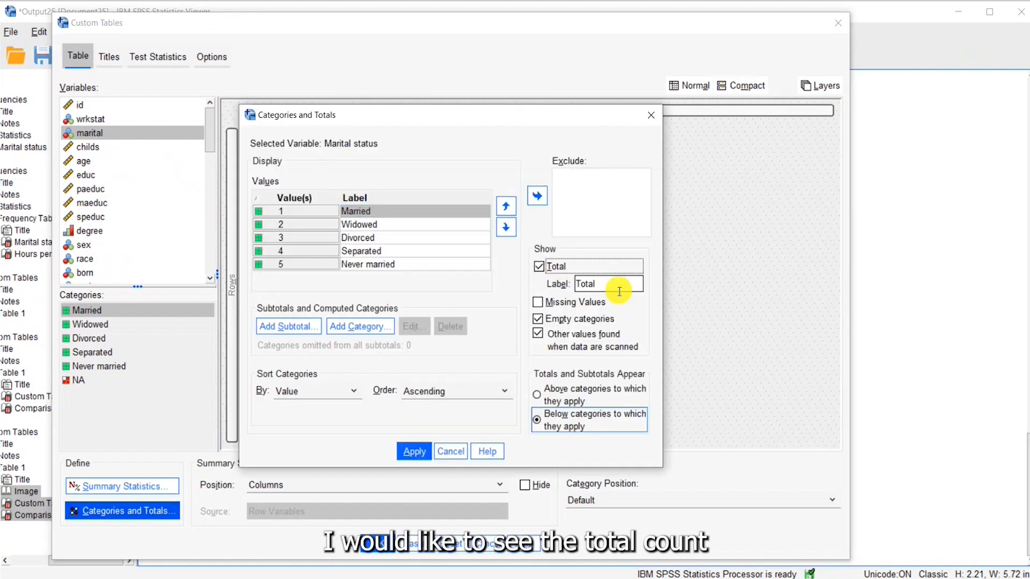
pyautogui.click(540, 304)
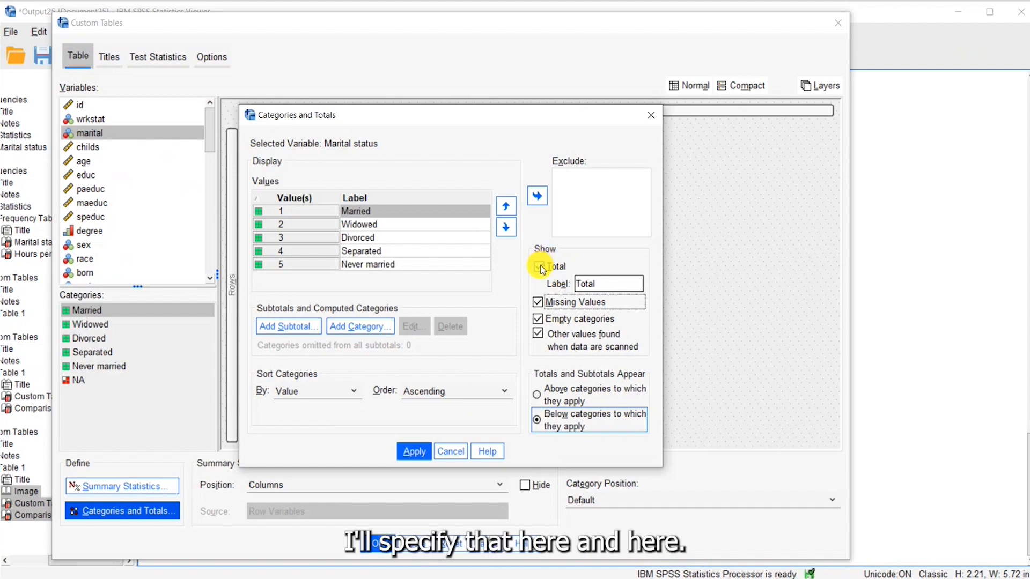
# Sort the marital status categories by Count in Descending order, and generate the table
pyautogui.click(354, 397)
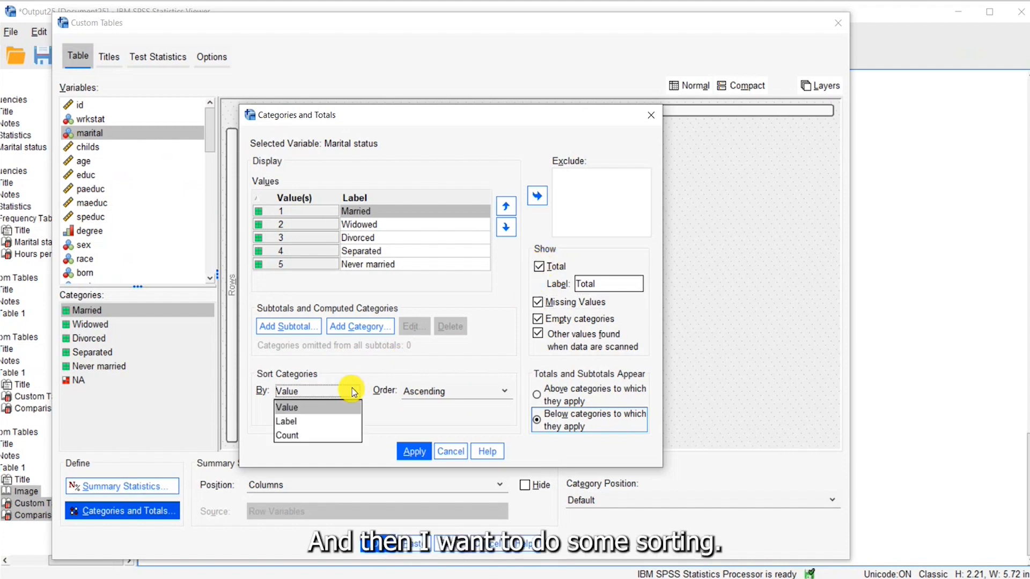
pyautogui.click(341, 436)
pyautogui.click(506, 391)
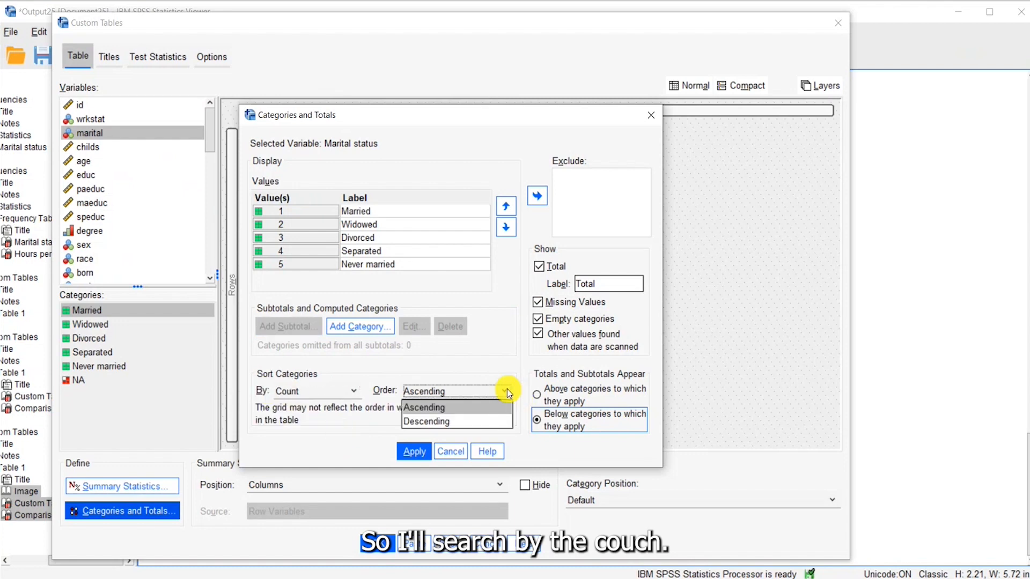
pyautogui.click(483, 422)
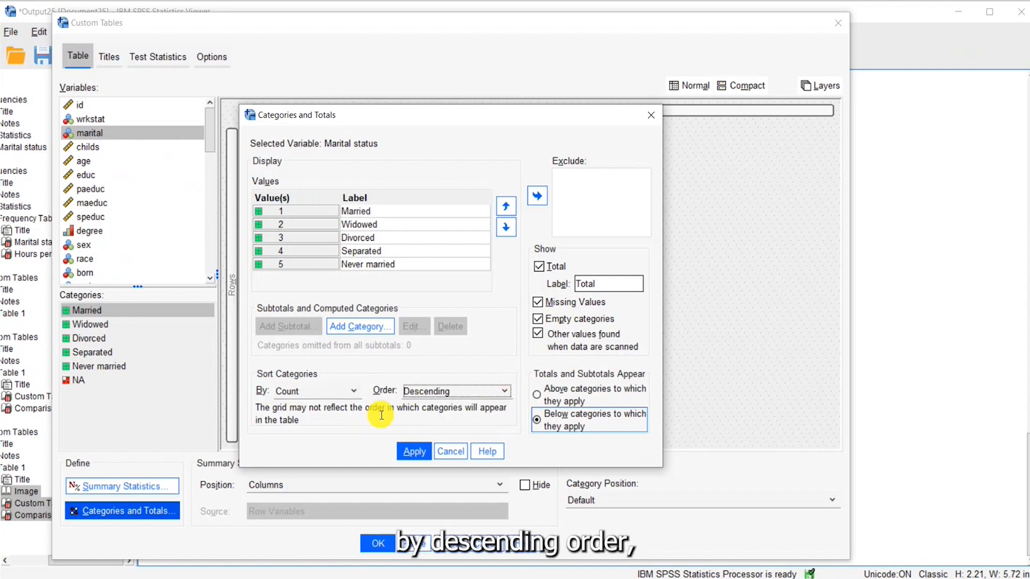
pyautogui.click(417, 455)
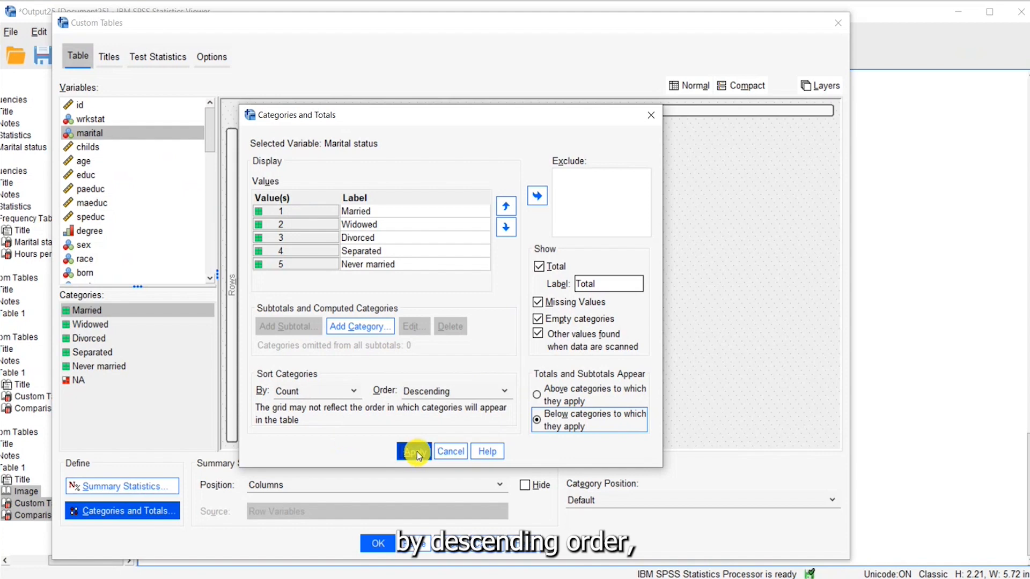
pyautogui.click(376, 542)
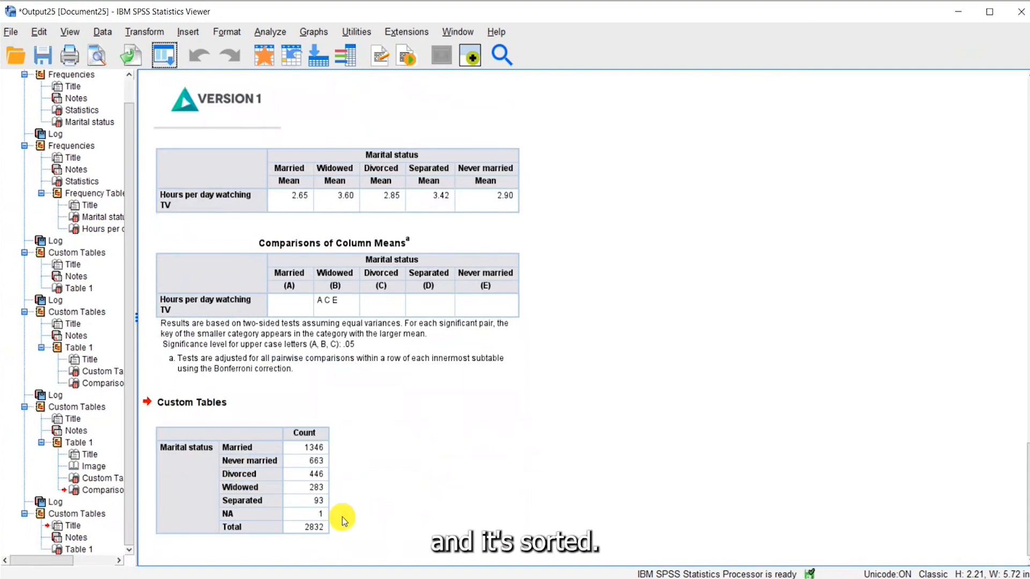
# Reopen the marital status custom table, add Column N % to its summary statistics and generate it again
pyautogui.click(163, 57)
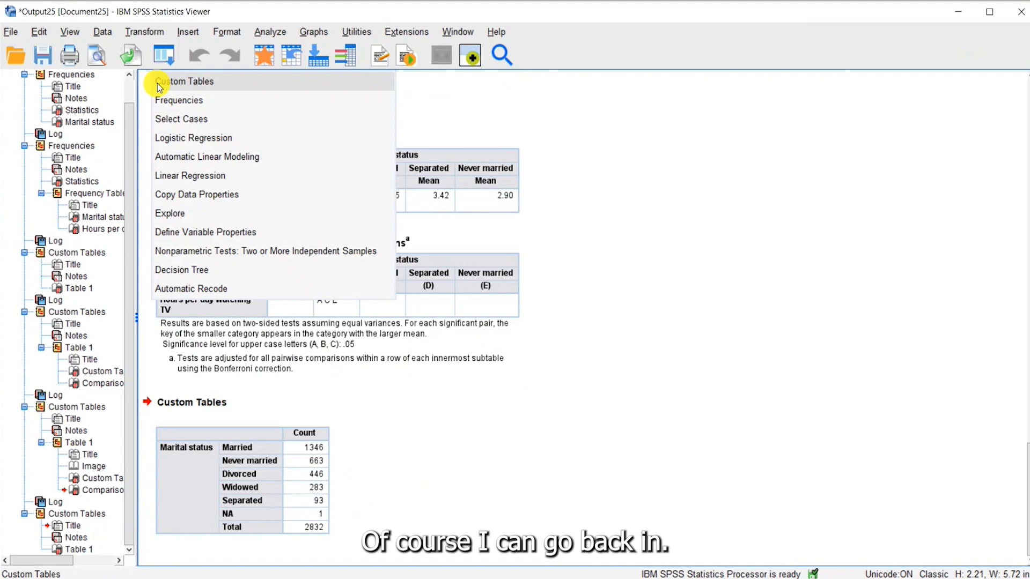
pyautogui.click(159, 86)
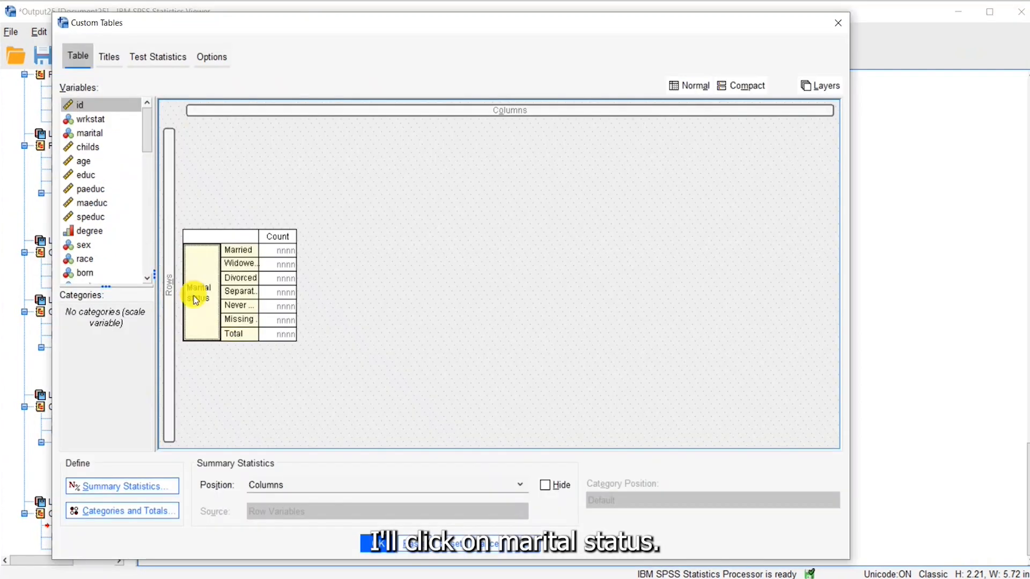
pyautogui.click(154, 485)
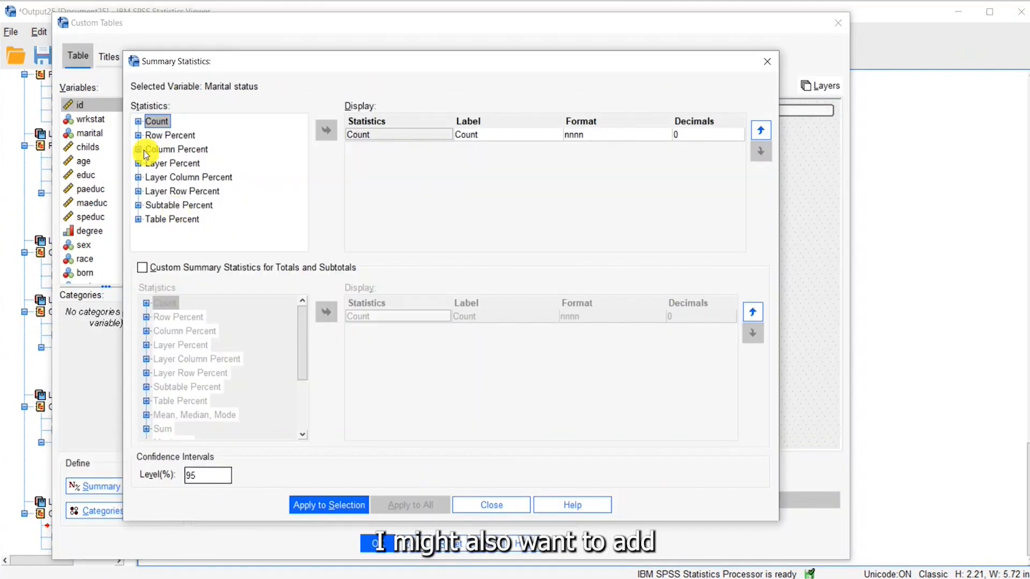
pyautogui.click(139, 151)
pyautogui.click(172, 136)
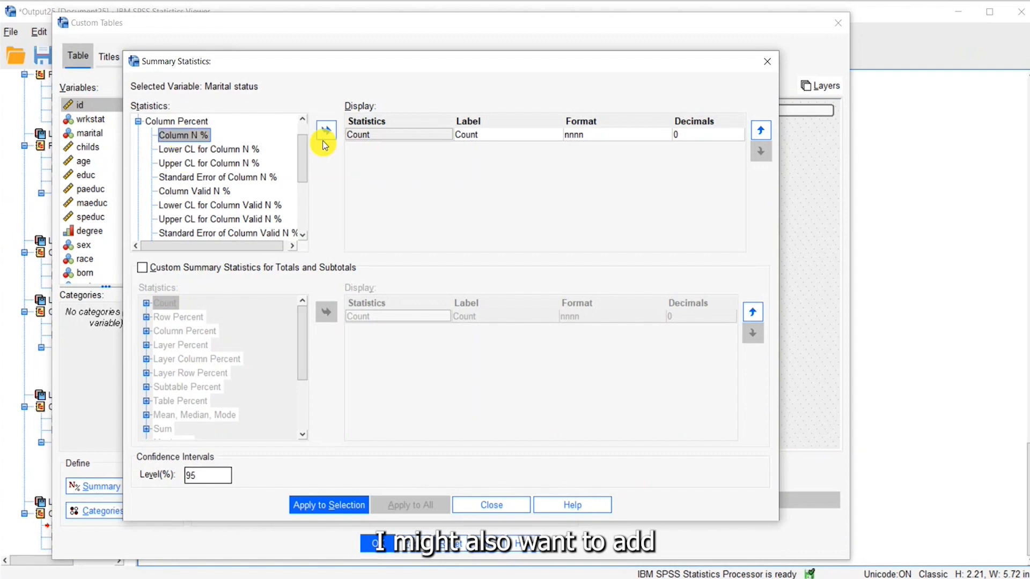
pyautogui.click(326, 130)
pyautogui.click(346, 503)
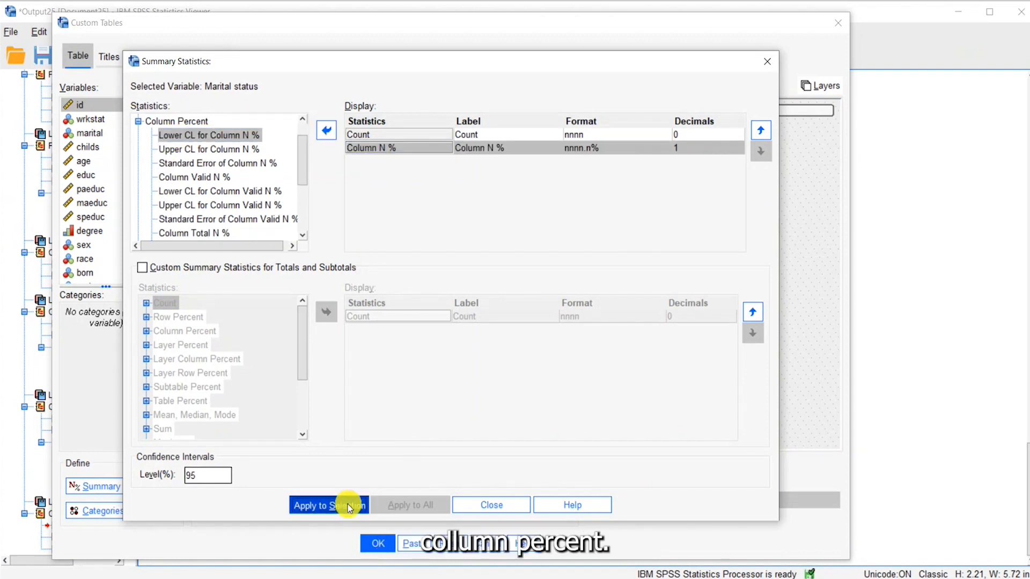
pyautogui.click(462, 505)
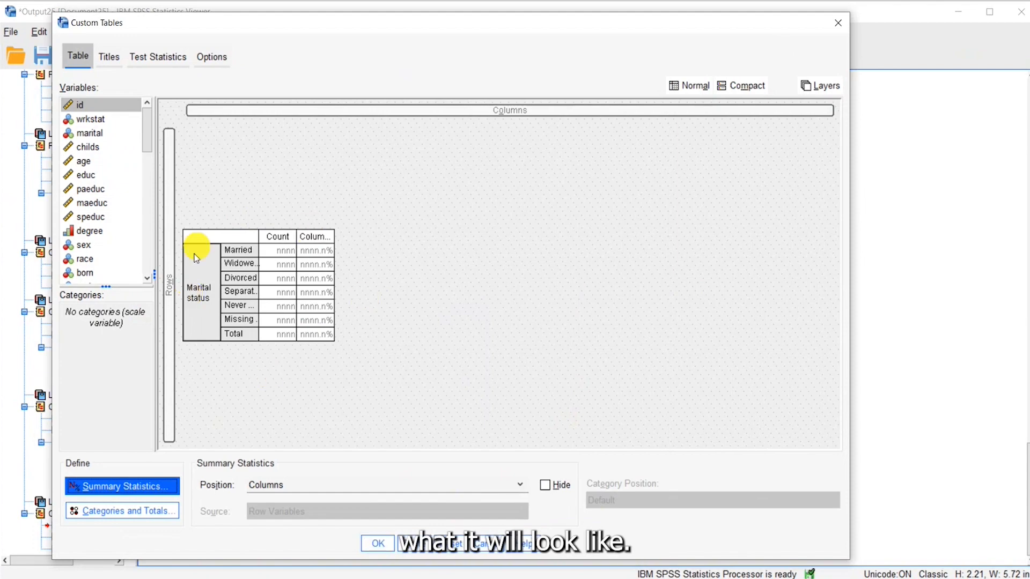
pyautogui.click(379, 545)
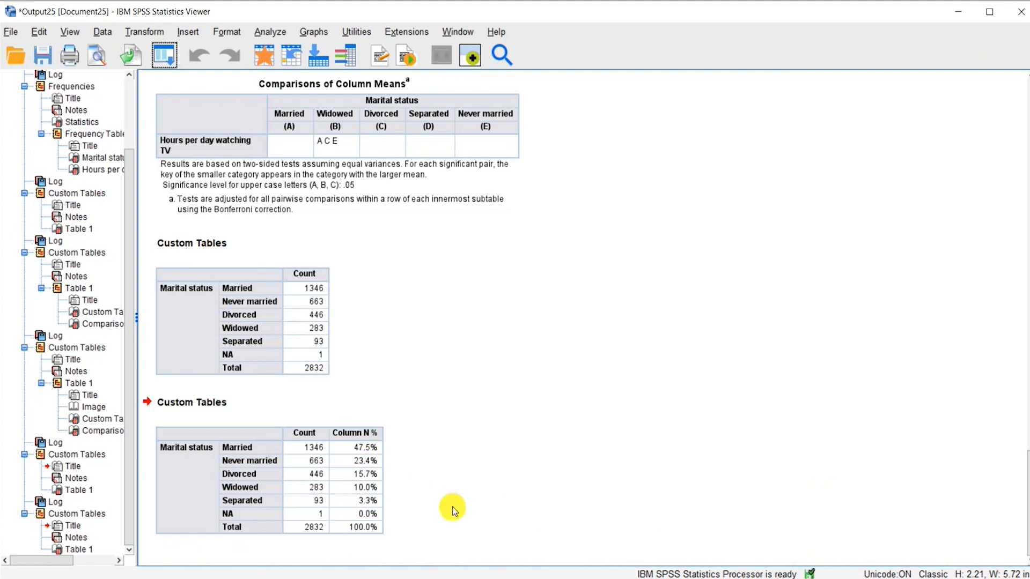
# Reopen Custom Tables and reset only the current tab to clear the table layout
pyautogui.click(164, 55)
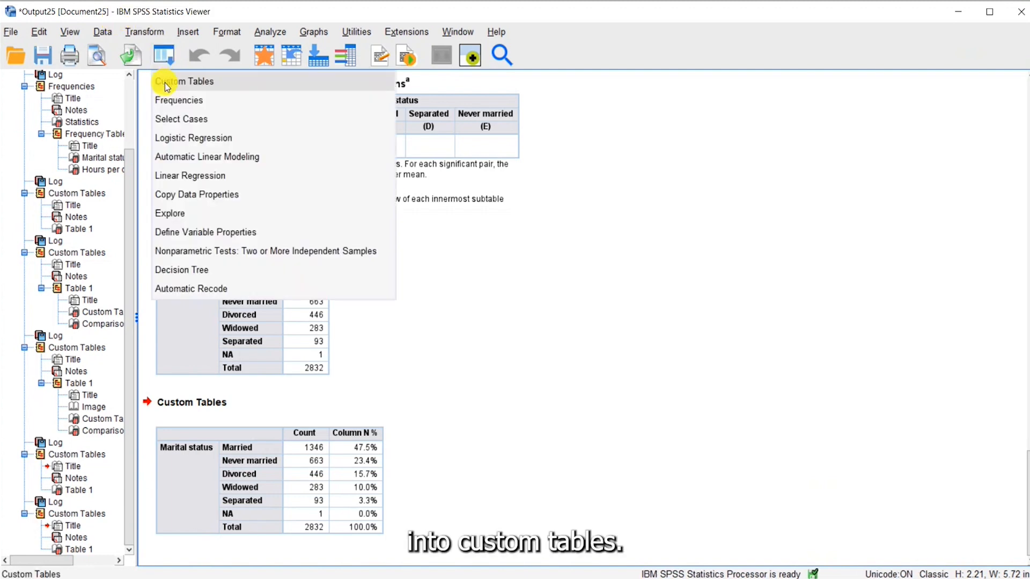
pyautogui.click(166, 82)
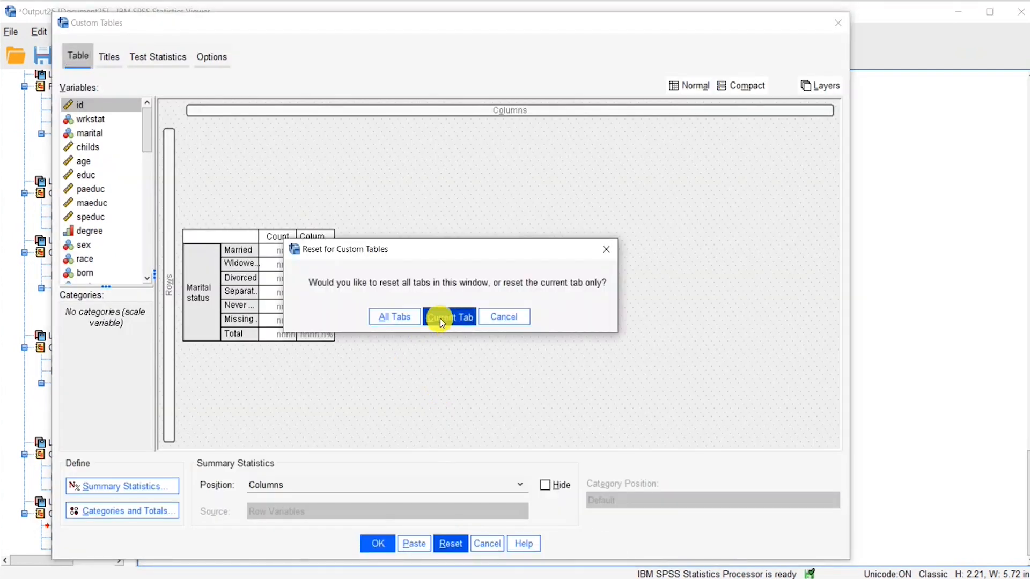
pyautogui.click(440, 318)
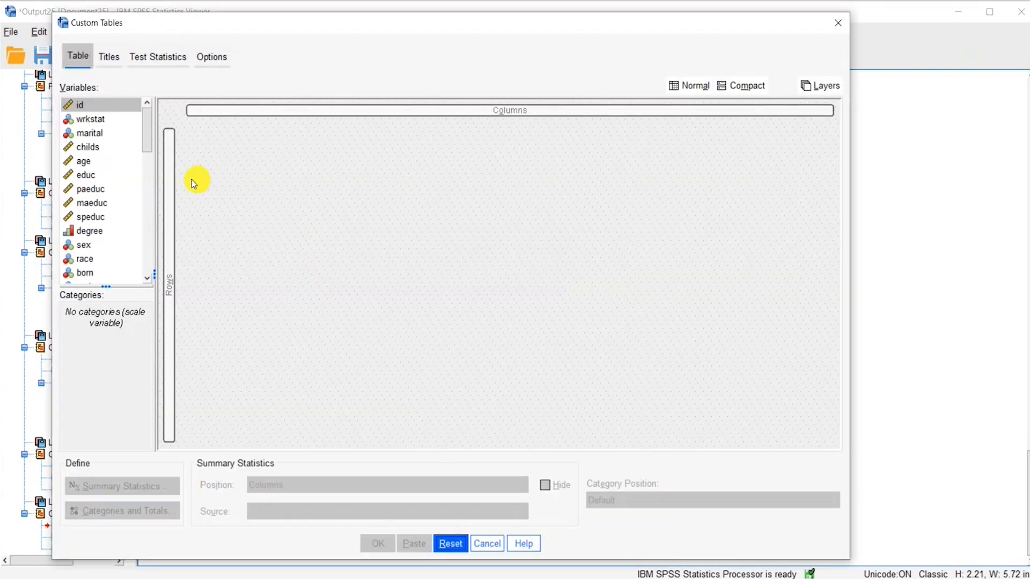
# Place marital in the table rows, stack wrkstat directly below it, and generate the table
pyautogui.moveTo(91, 131); pyautogui.dragTo(170, 204)
pyautogui.moveTo(95, 119); pyautogui.dragTo(216, 325)
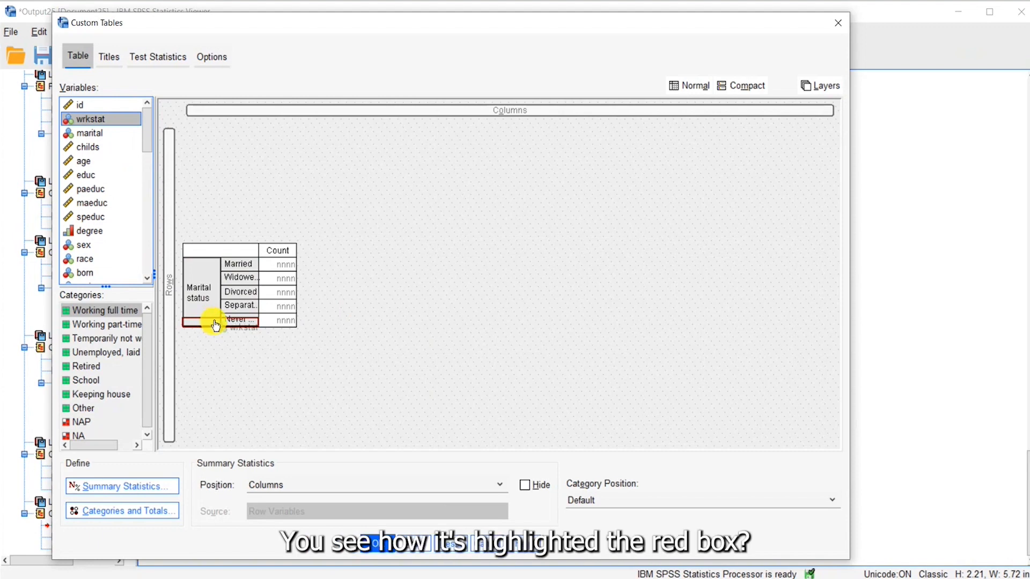
pyautogui.moveTo(216, 326); pyautogui.dragTo(215, 325)
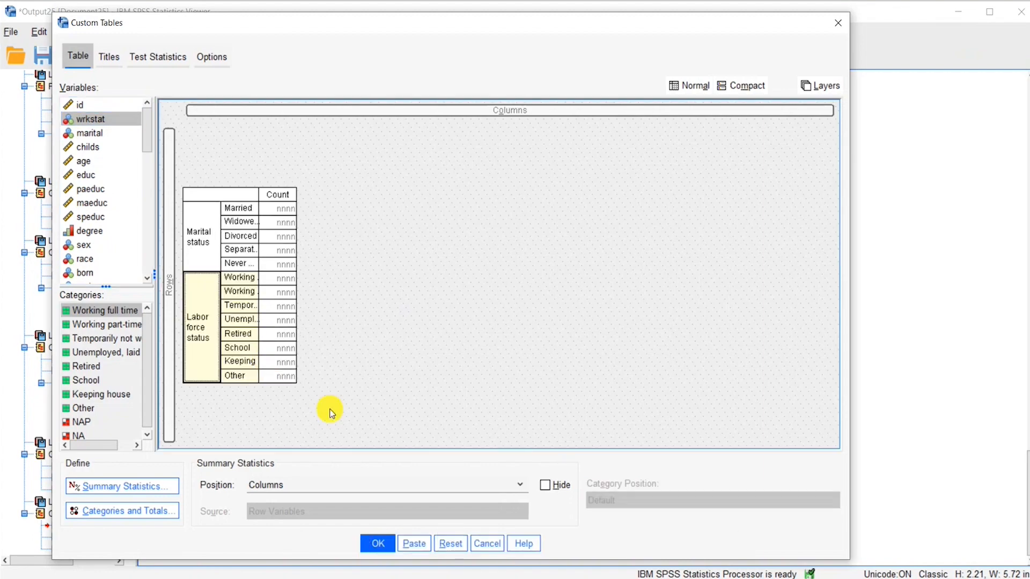
pyautogui.click(378, 548)
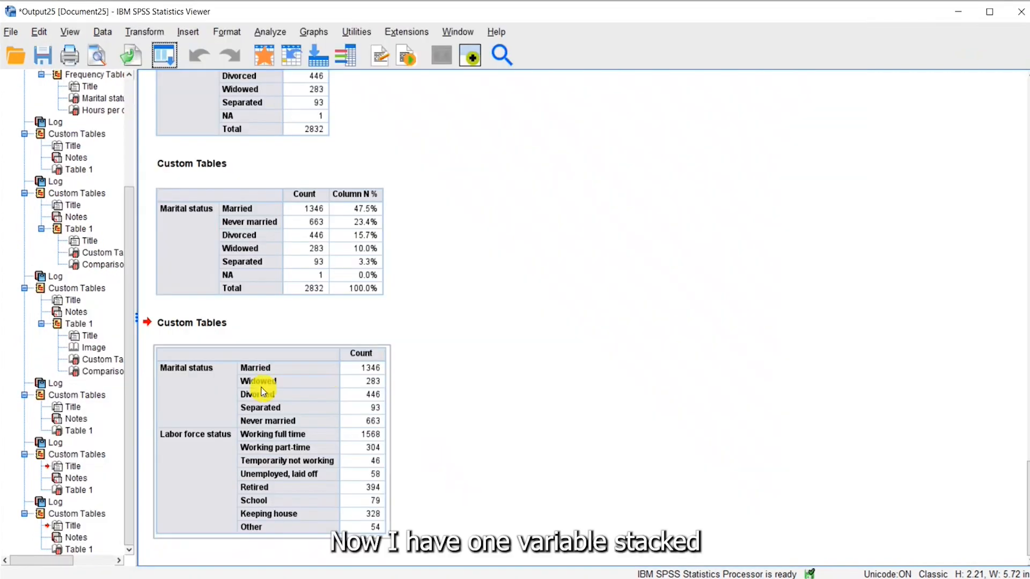
pyautogui.click(247, 492)
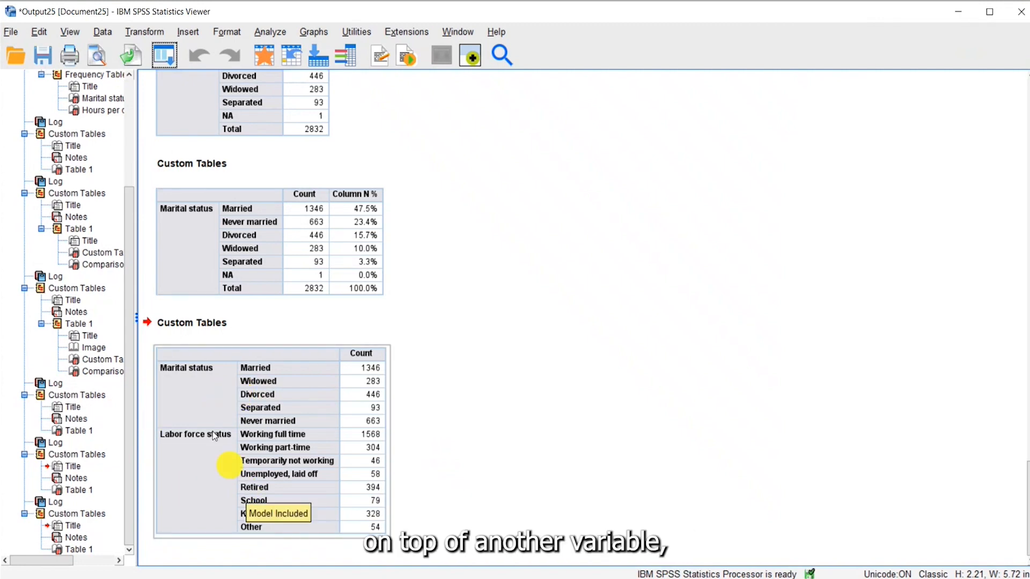
# Reopen Custom Tables, nest news1 within the marital status categories in the rows, and generate the table
pyautogui.click(164, 55)
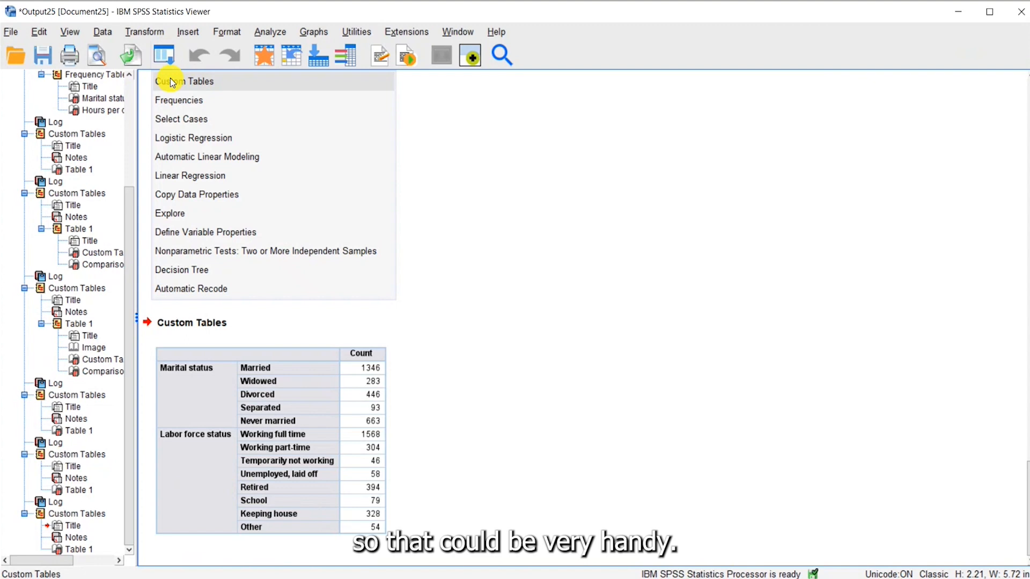
pyautogui.click(172, 81)
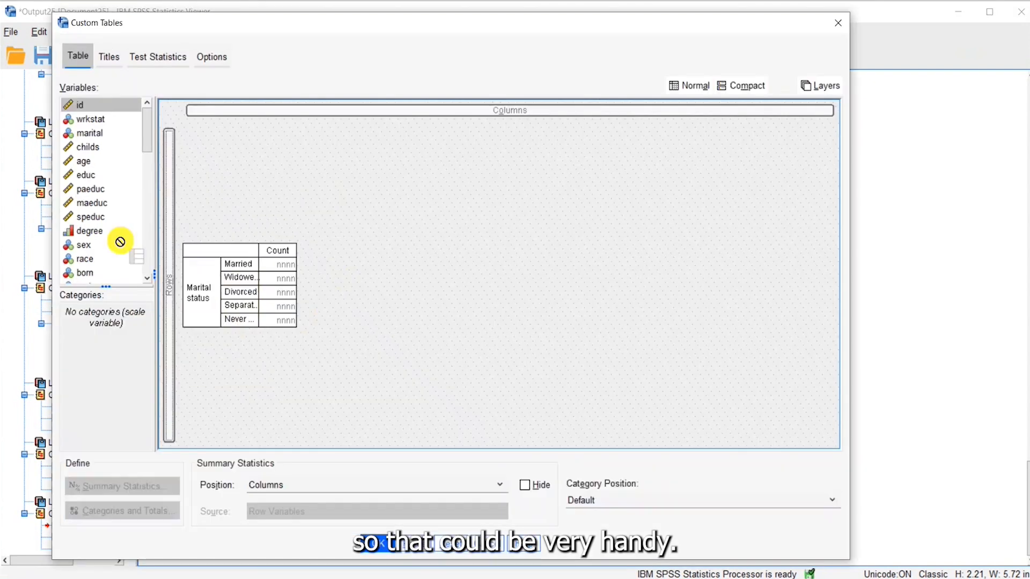
pyautogui.moveTo(145, 118); pyautogui.dragTo(145, 230)
pyautogui.moveTo(86, 156); pyautogui.dragTo(251, 291)
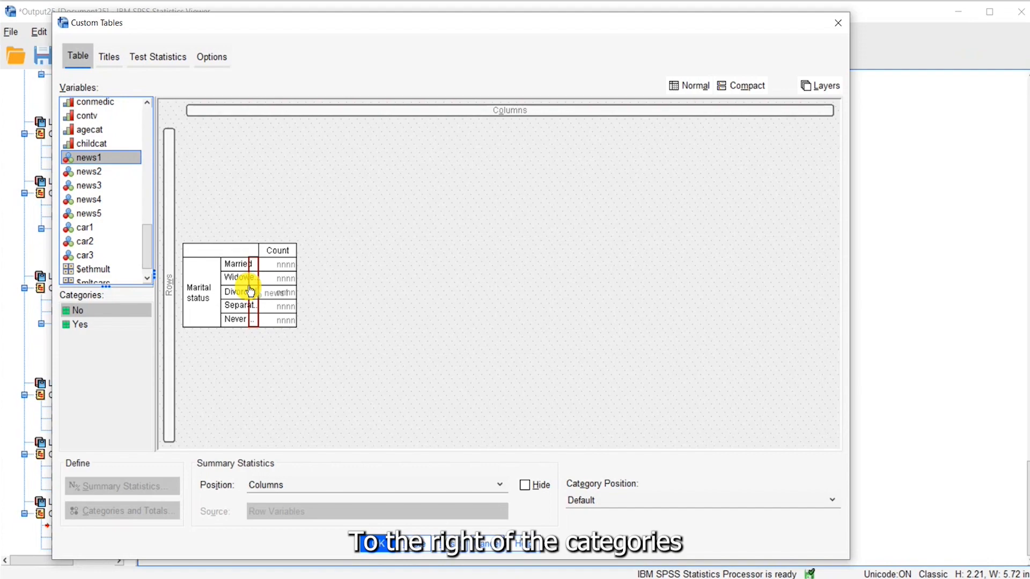
pyautogui.moveTo(250, 291); pyautogui.dragTo(249, 290)
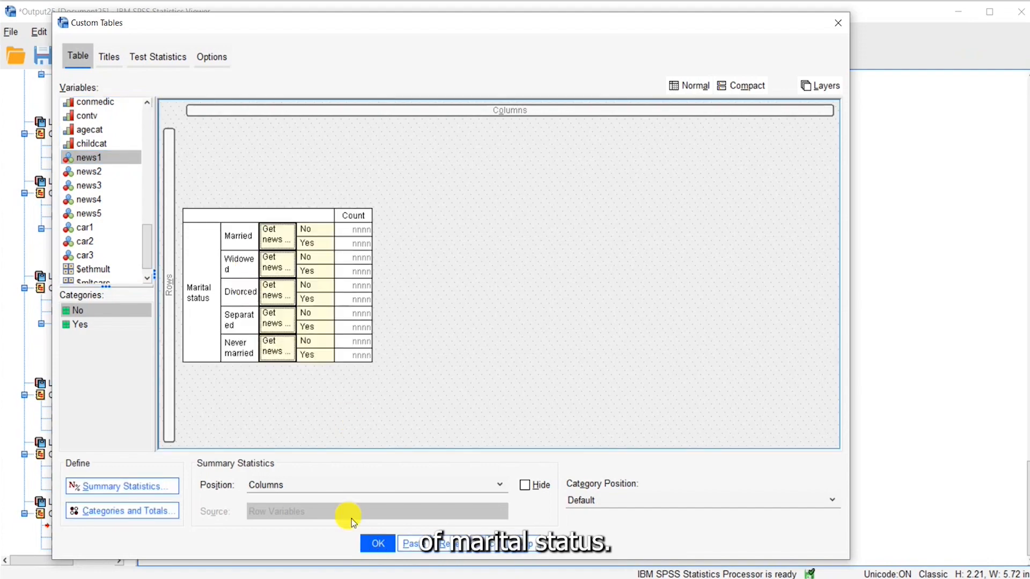
pyautogui.click(384, 545)
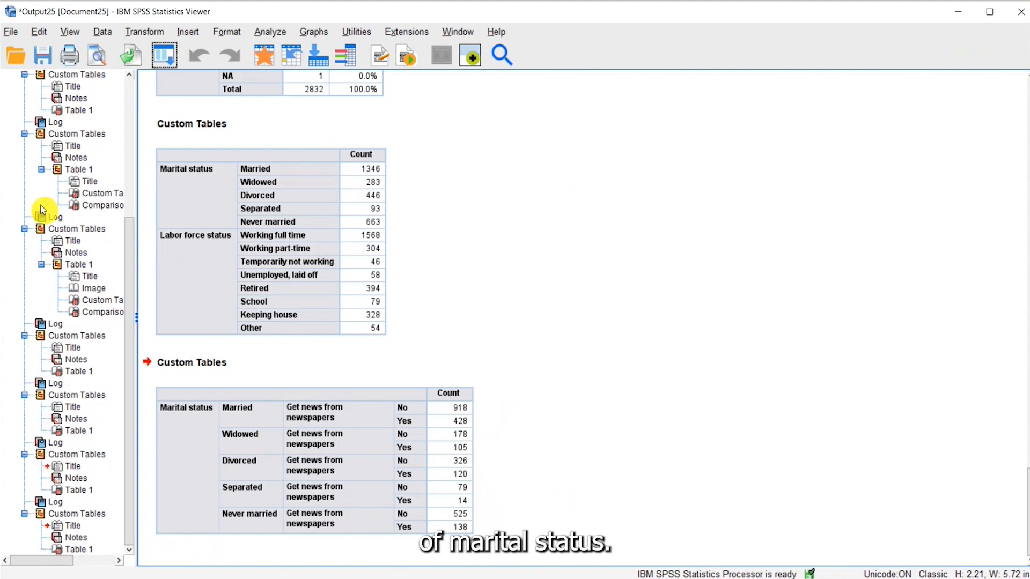
# Reopen Custom Tables and place happy in the columns to cross it with marital status
pyautogui.click(166, 60)
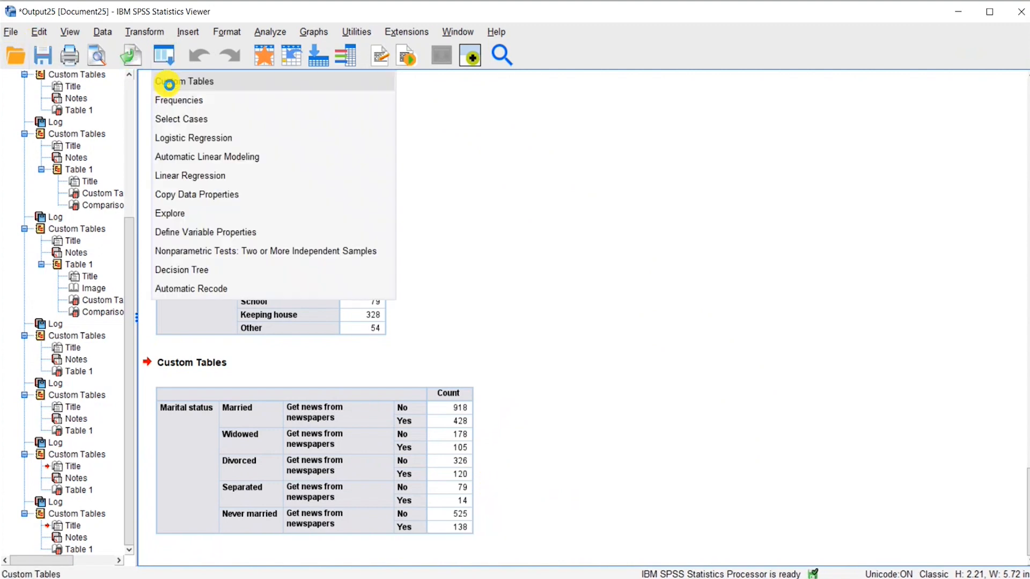
pyautogui.click(168, 83)
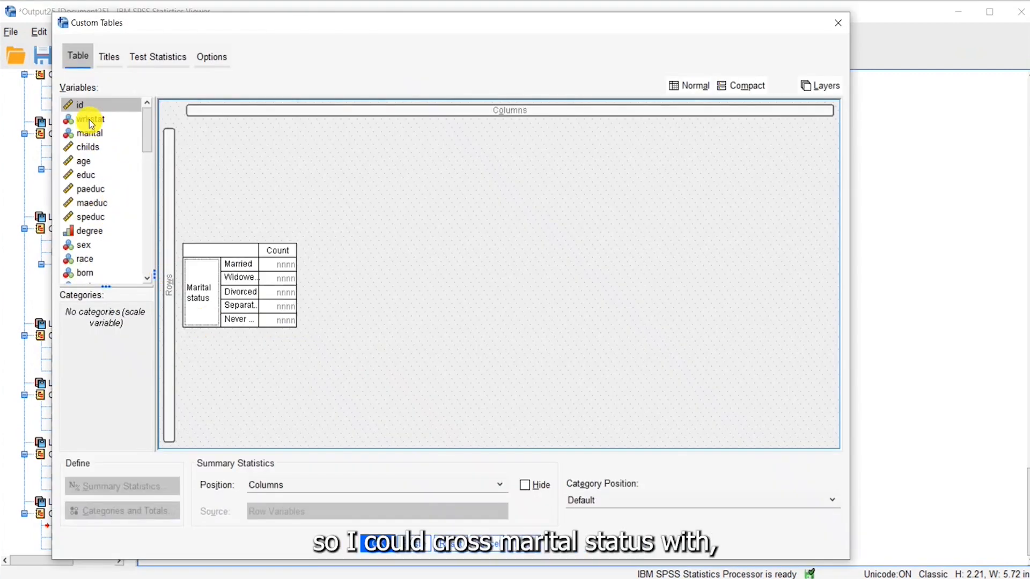
pyautogui.click(197, 292)
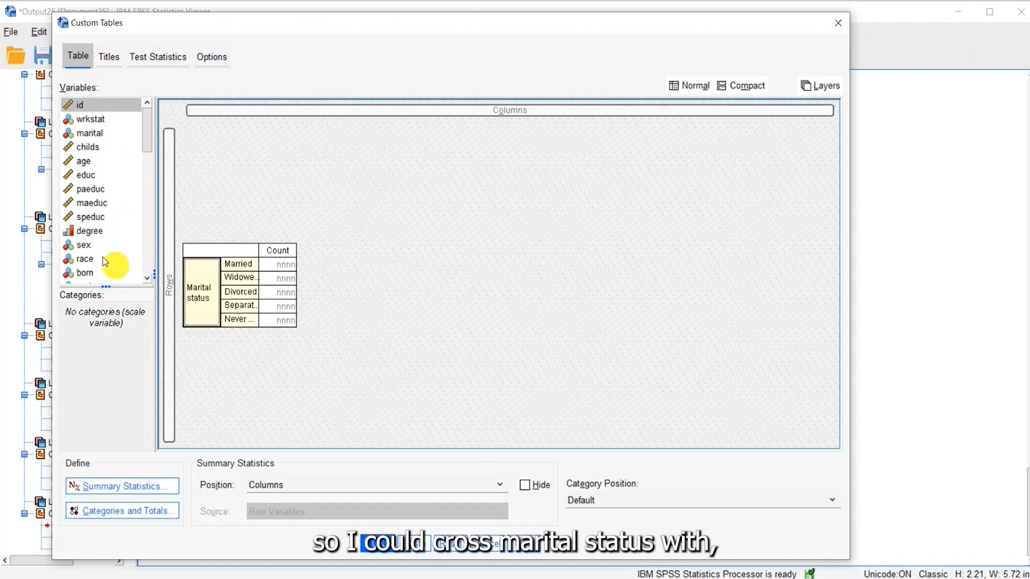
pyautogui.click(90, 244)
pyautogui.press('h')
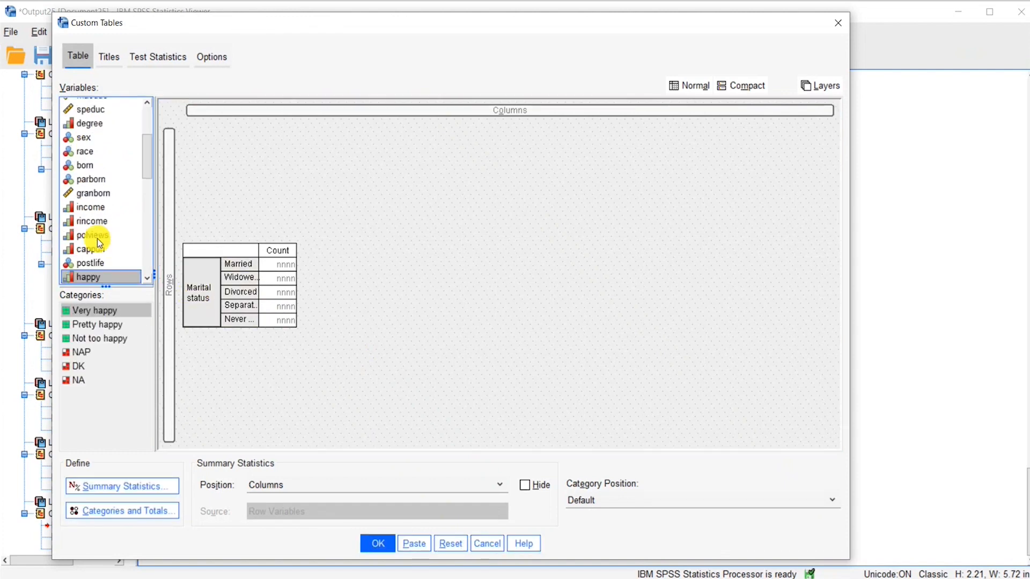
pyautogui.moveTo(100, 284); pyautogui.dragTo(305, 113)
# Add Row N % to the summary statistics of marital status and generate the cross table
pyautogui.click(215, 214)
pyautogui.click(158, 487)
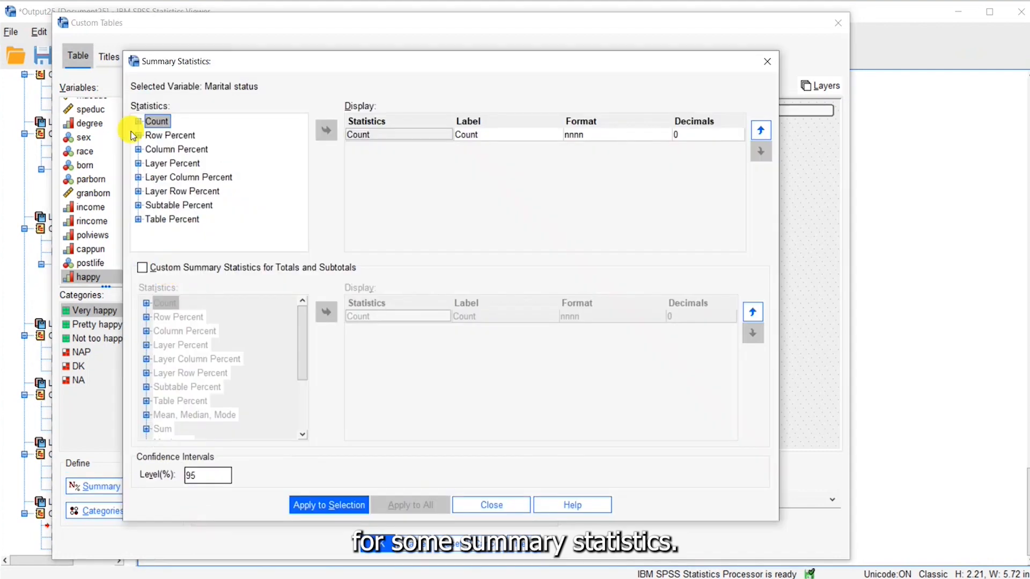
pyautogui.click(138, 135)
pyautogui.click(171, 135)
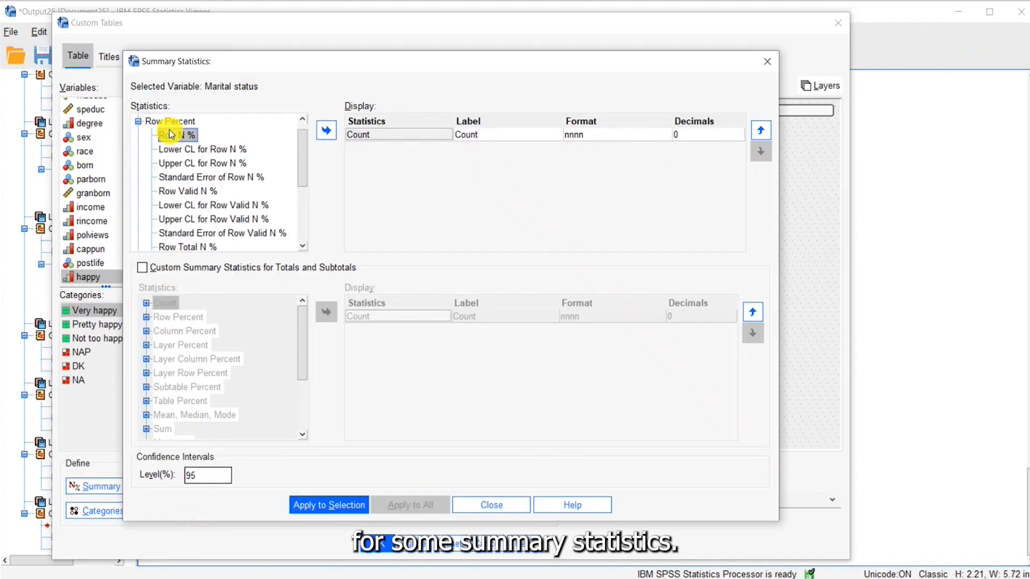
pyautogui.click(327, 131)
pyautogui.click(346, 509)
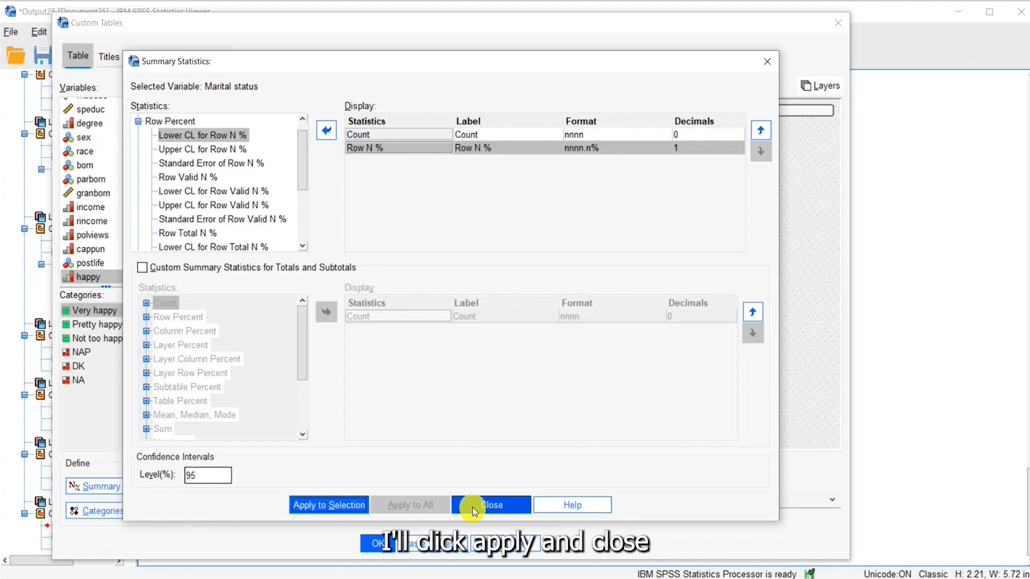
pyautogui.click(472, 507)
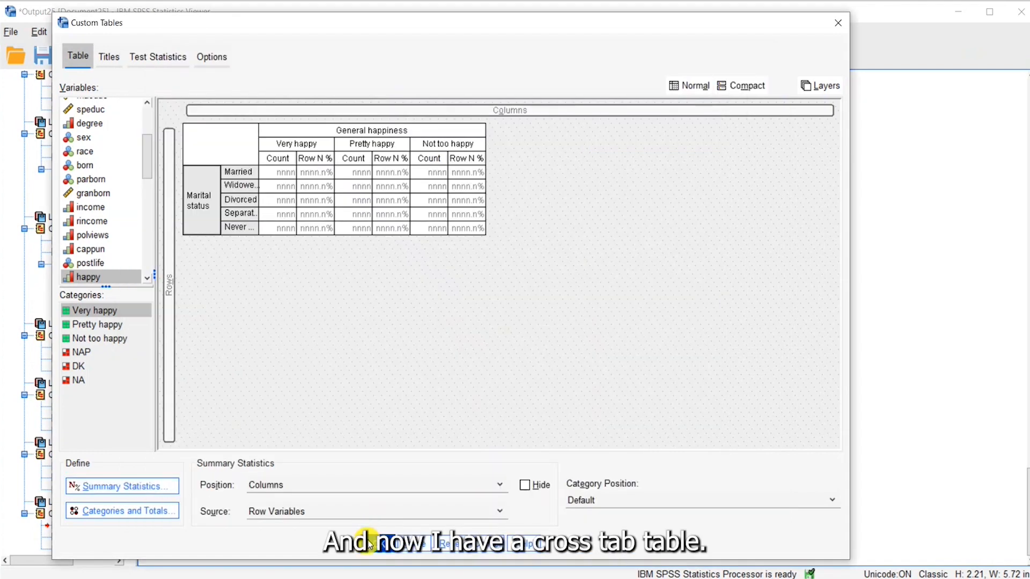
pyautogui.click(368, 539)
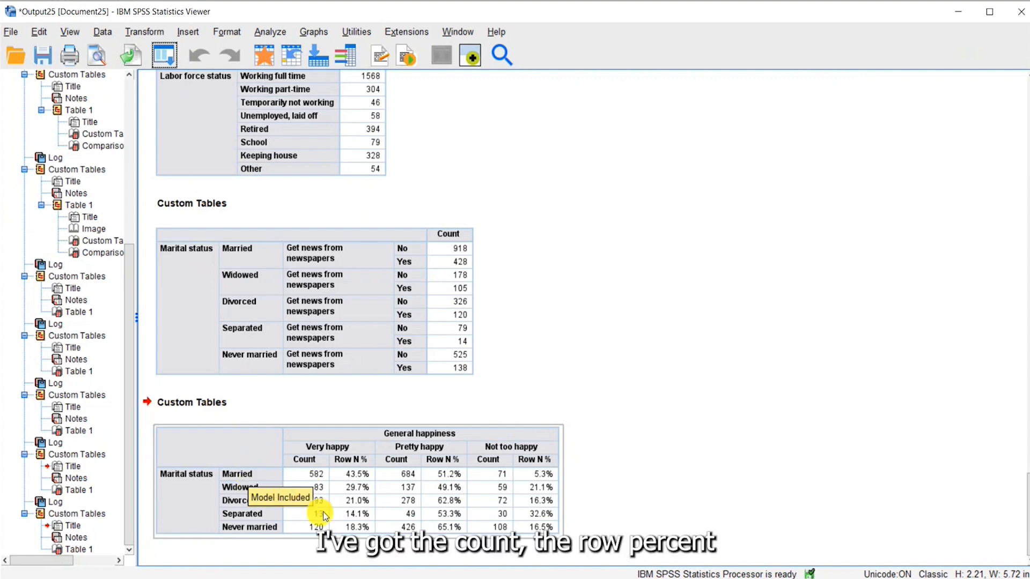
# Reopen the cross table, set the summary statistics position to Rows, generate it and examine the row percentages
pyautogui.click(163, 53)
pyautogui.click(165, 78)
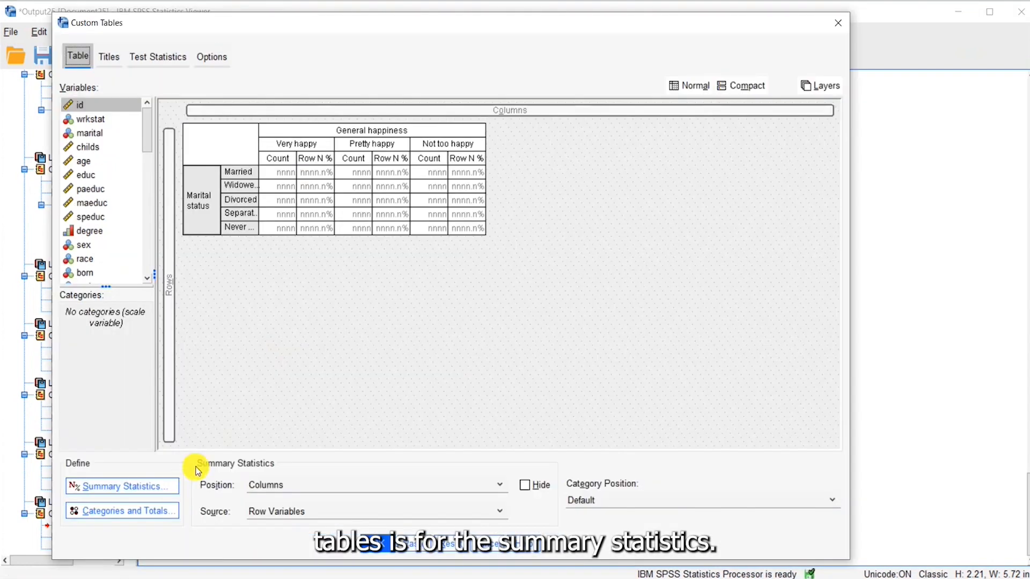
pyautogui.click(500, 486)
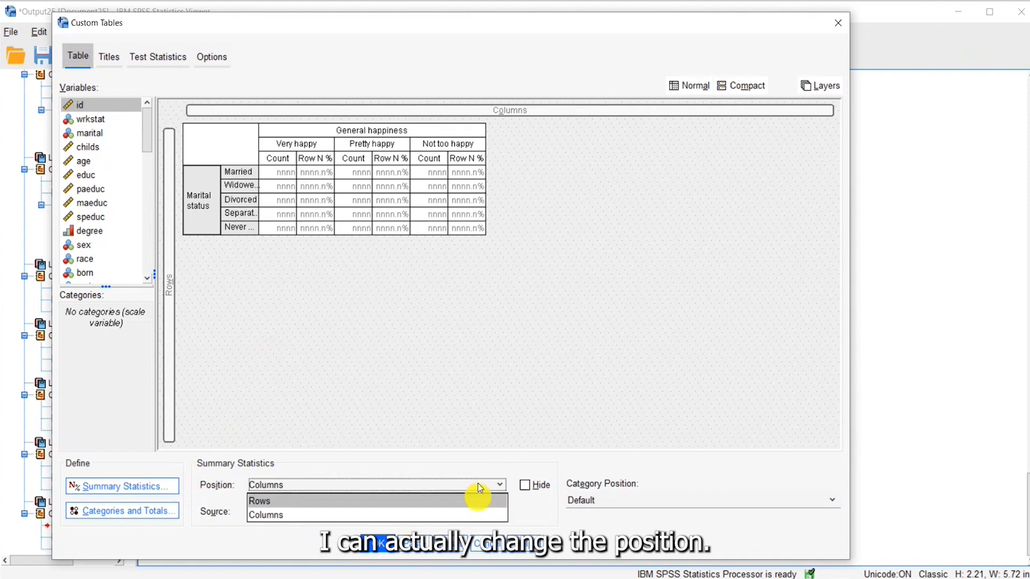
pyautogui.click(473, 500)
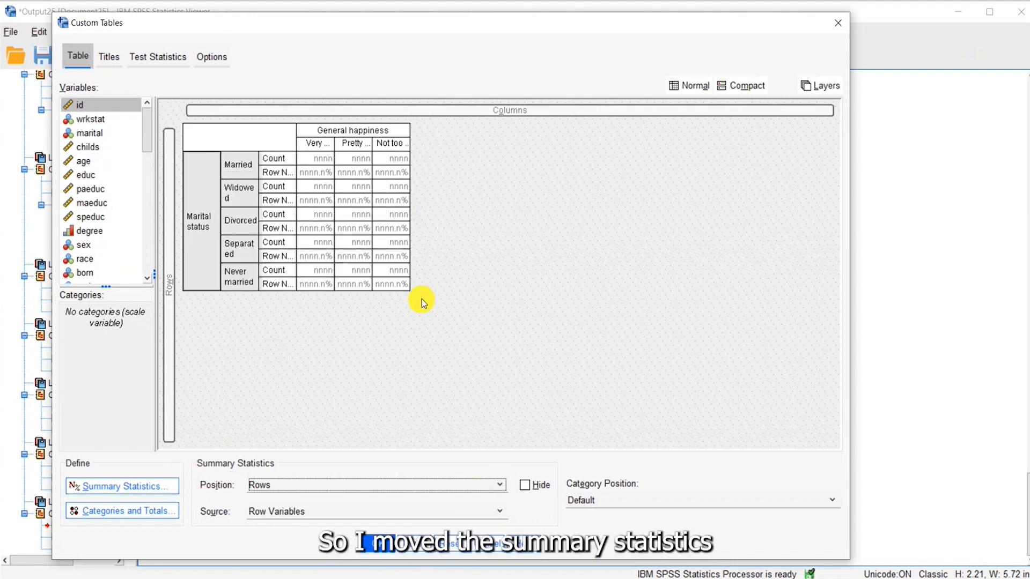
pyautogui.click(500, 486)
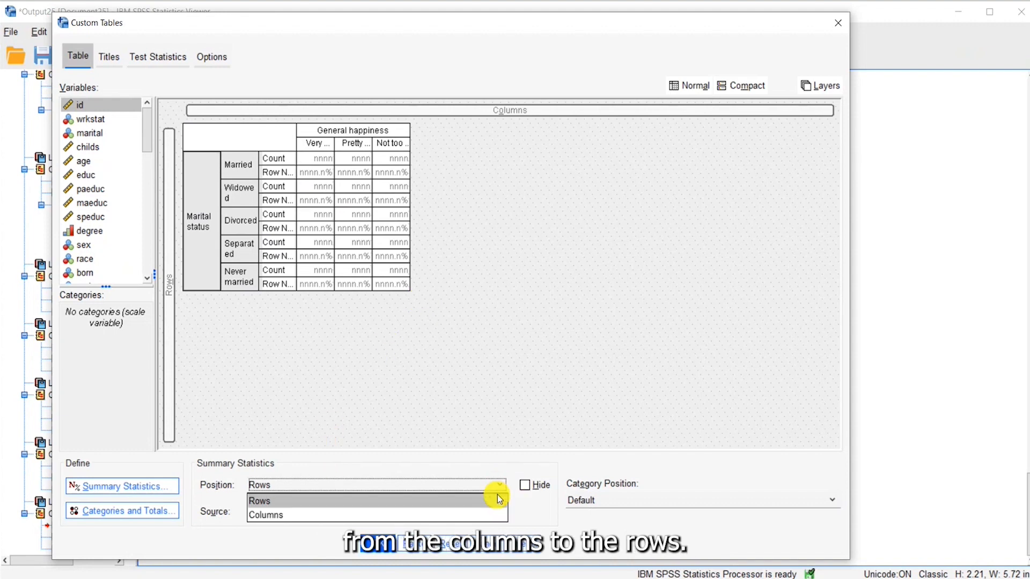
pyautogui.click(498, 497)
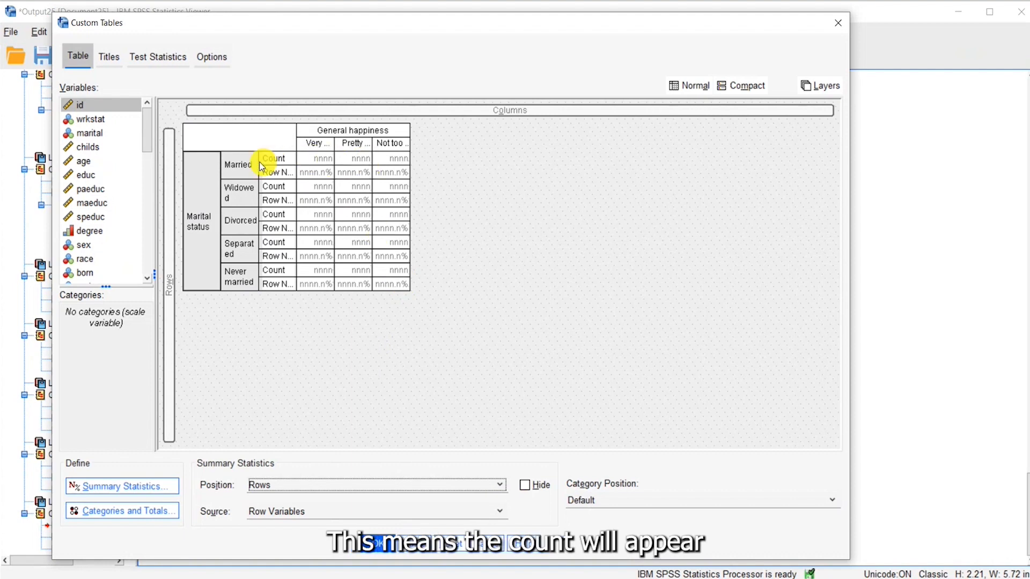
pyautogui.click(390, 545)
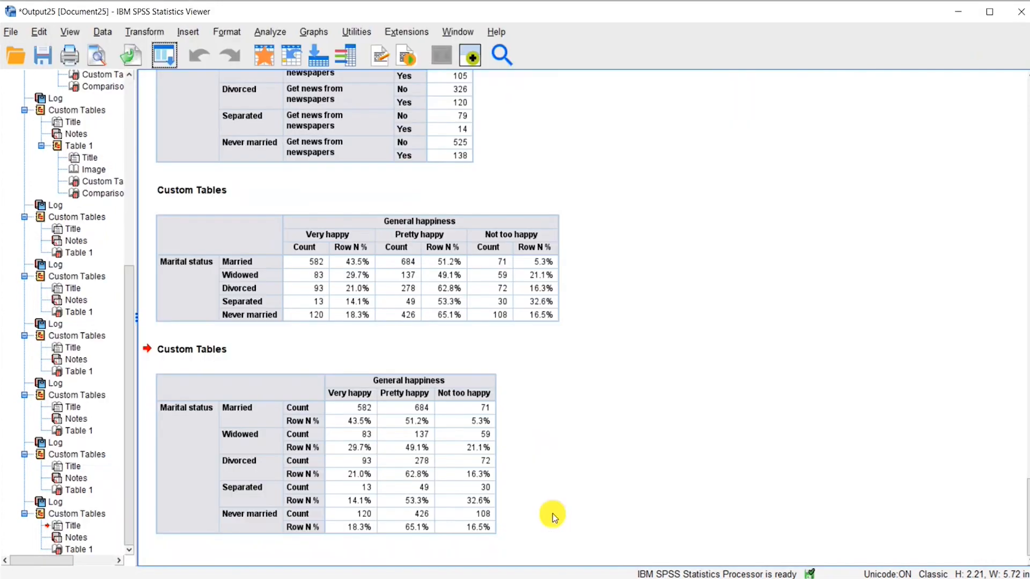
pyautogui.click(490, 421)
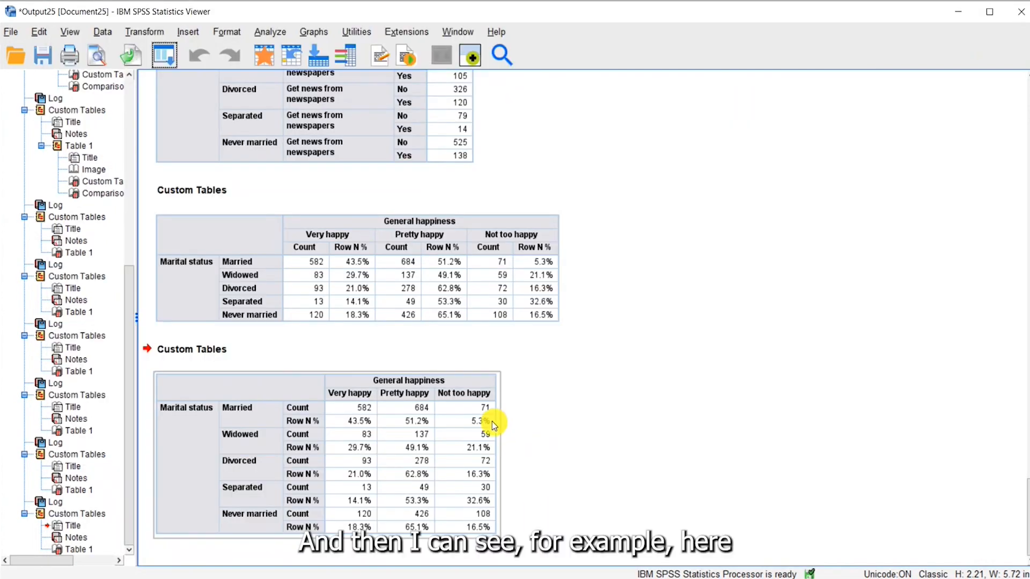
pyautogui.click(513, 423)
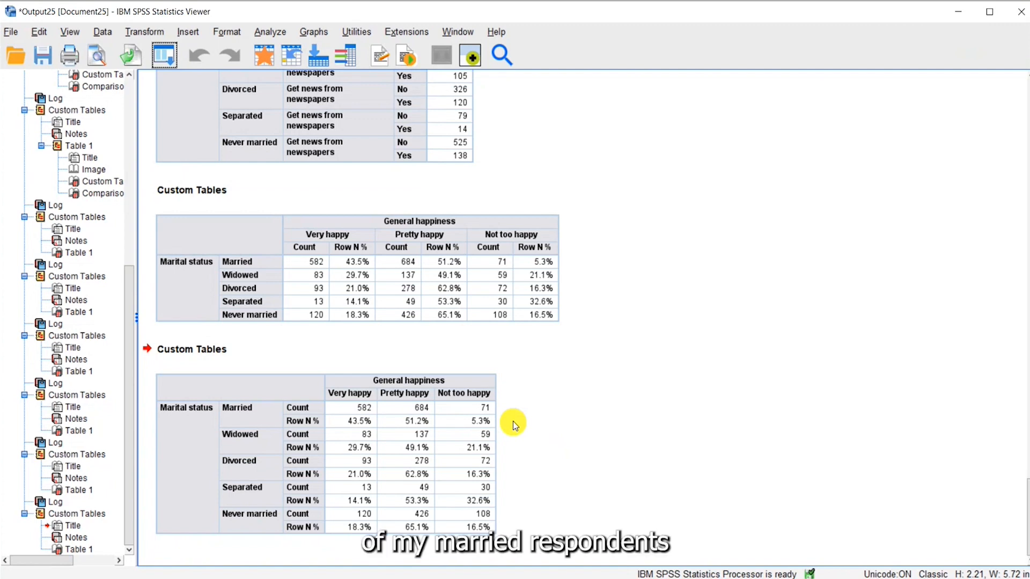
pyautogui.click(368, 421)
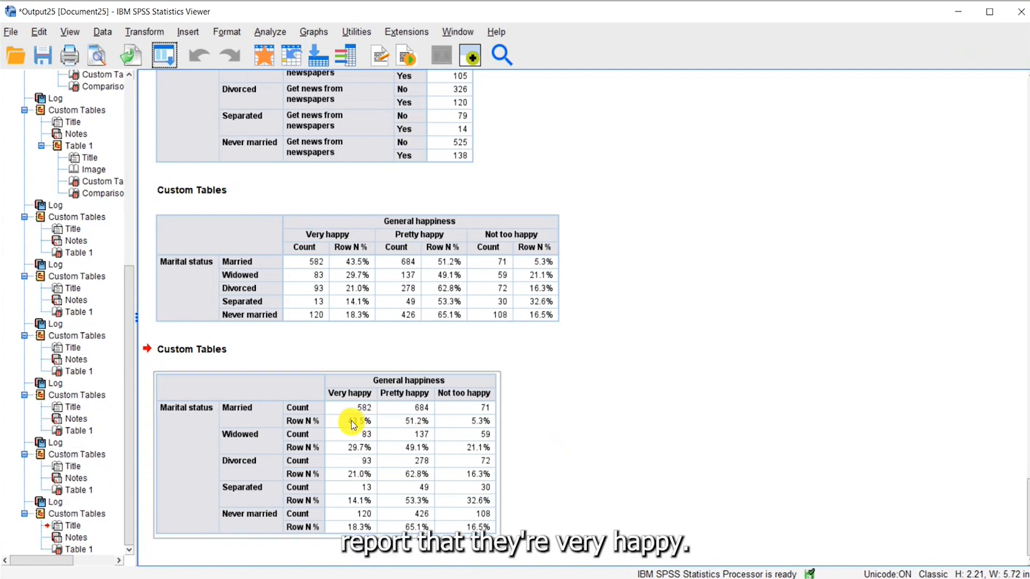
pyautogui.click(514, 430)
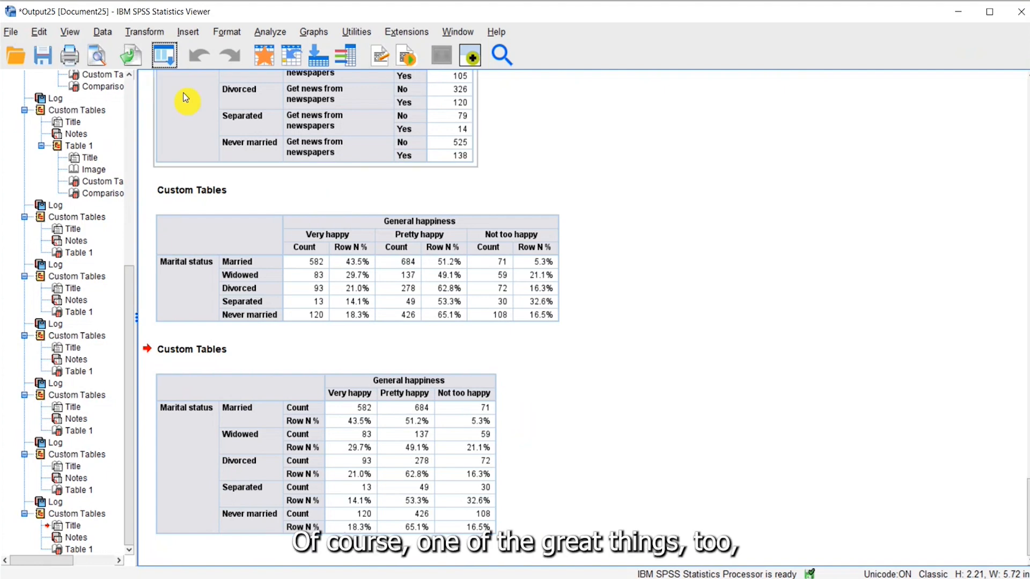
# Reopen the cross table, enable the Tests of independence (Chi-square), generate it and check the Pearson Chi-Square results
pyautogui.click(162, 56)
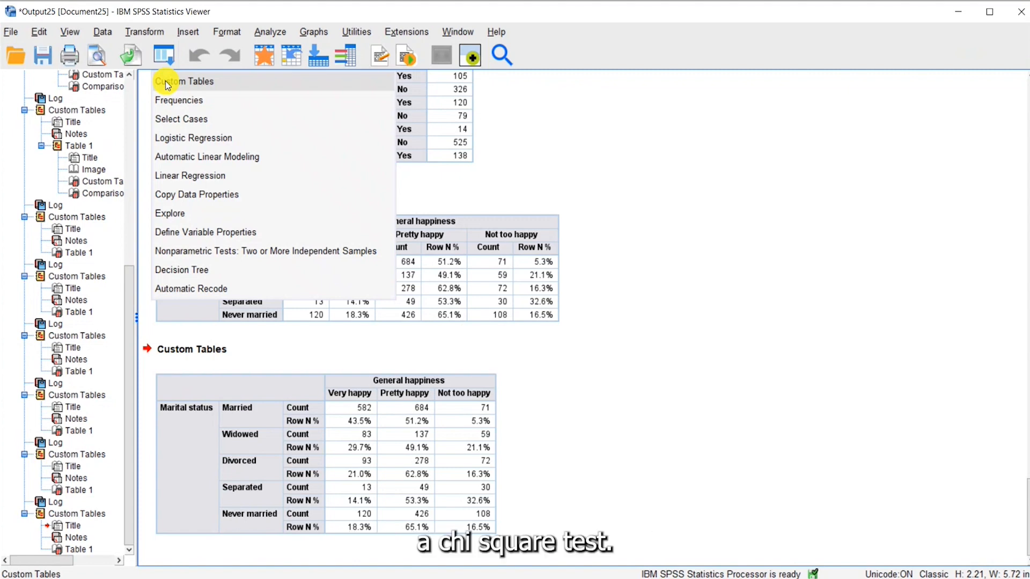
pyautogui.click(167, 82)
pyautogui.click(379, 544)
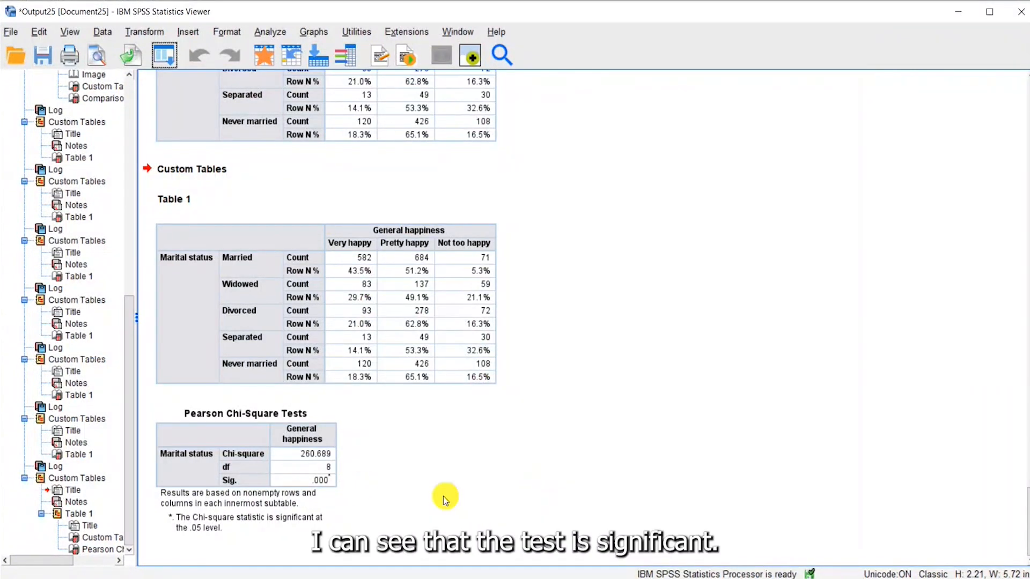
pyautogui.click(335, 487)
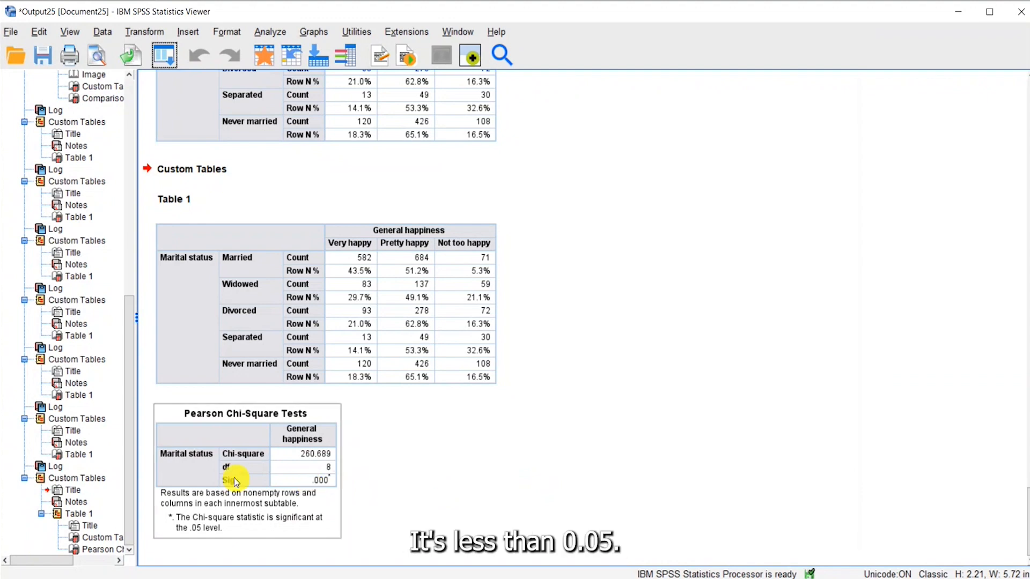
pyautogui.click(358, 479)
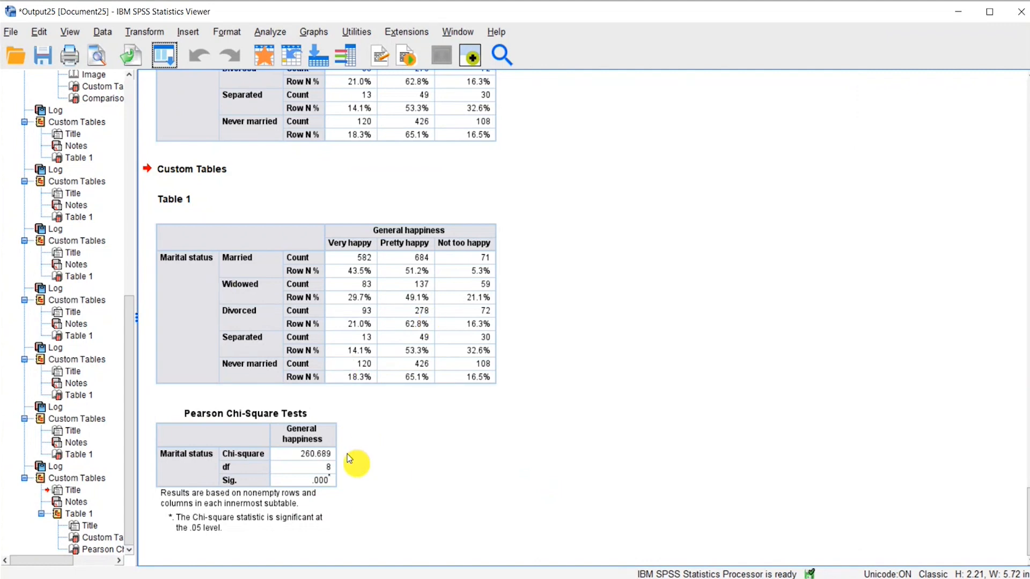
# Reopen Custom Tables and stack wrkstat below marital status in the rows of the table
pyautogui.click(166, 54)
pyautogui.click(185, 88)
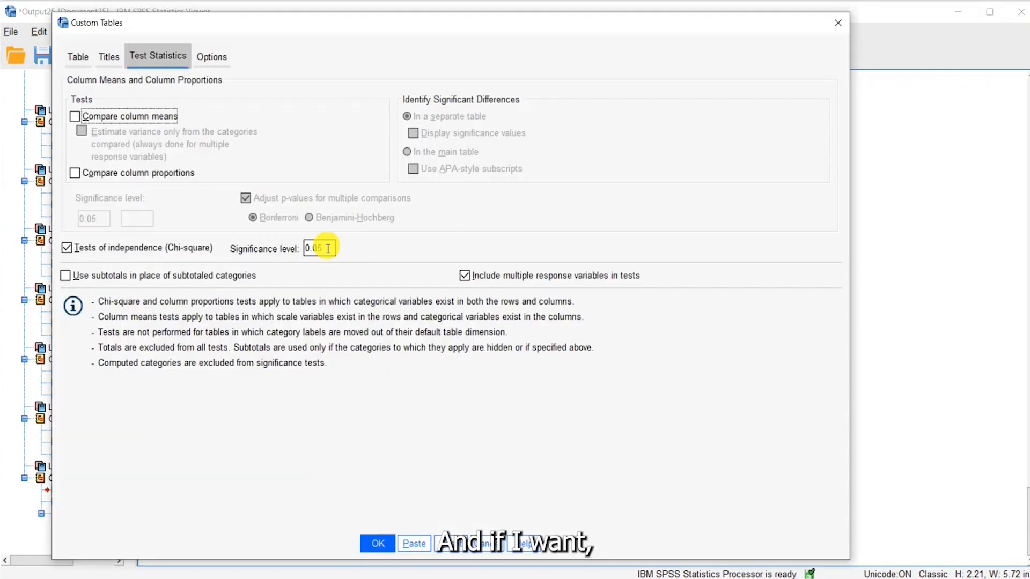
pyautogui.click(74, 52)
pyautogui.moveTo(83, 119); pyautogui.dragTo(217, 282)
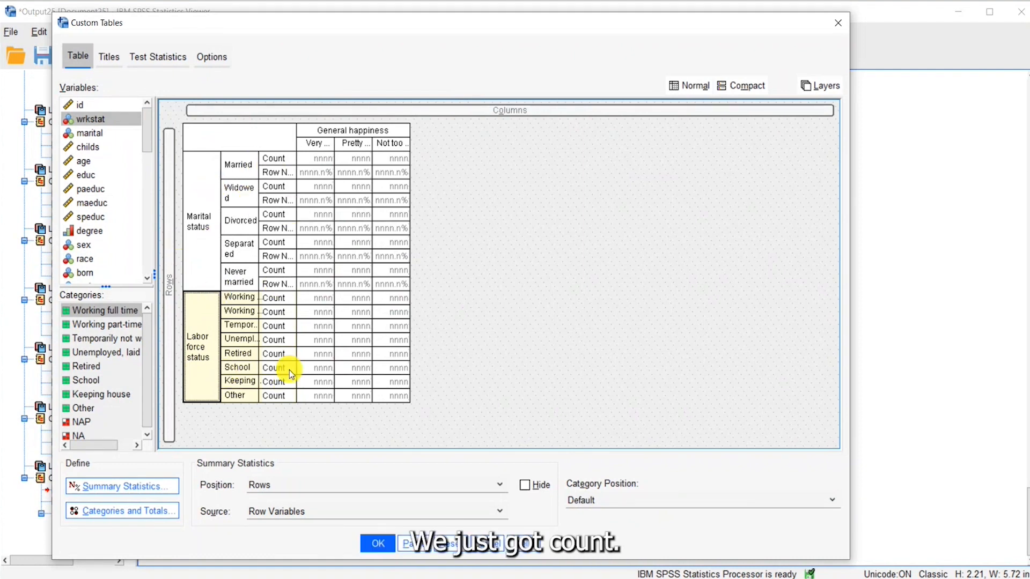
# Apply marital status's Count and Row N % summary statistics to all variables, generate the table and review the chi-square tests
pyautogui.click(197, 221)
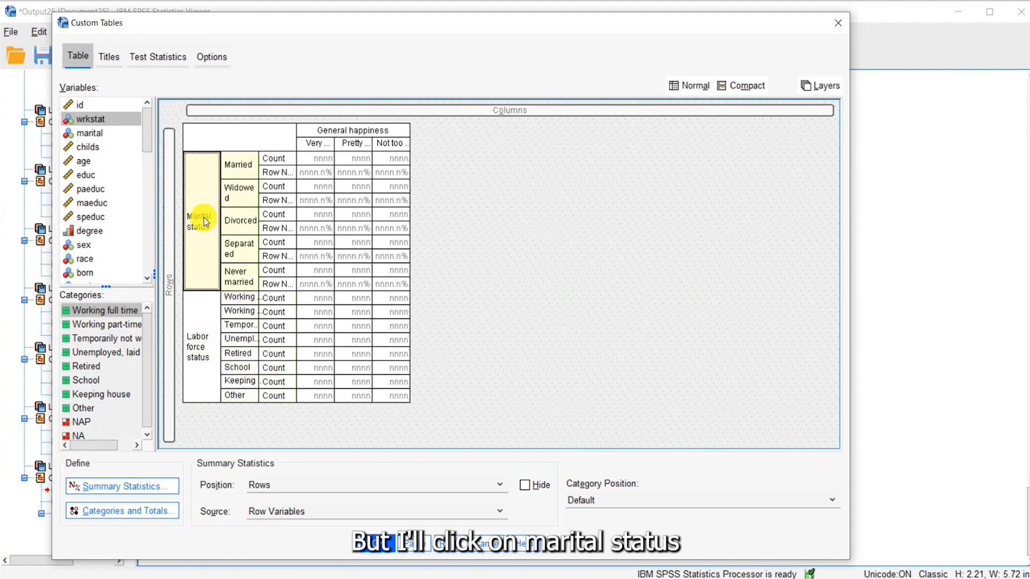
pyautogui.click(166, 486)
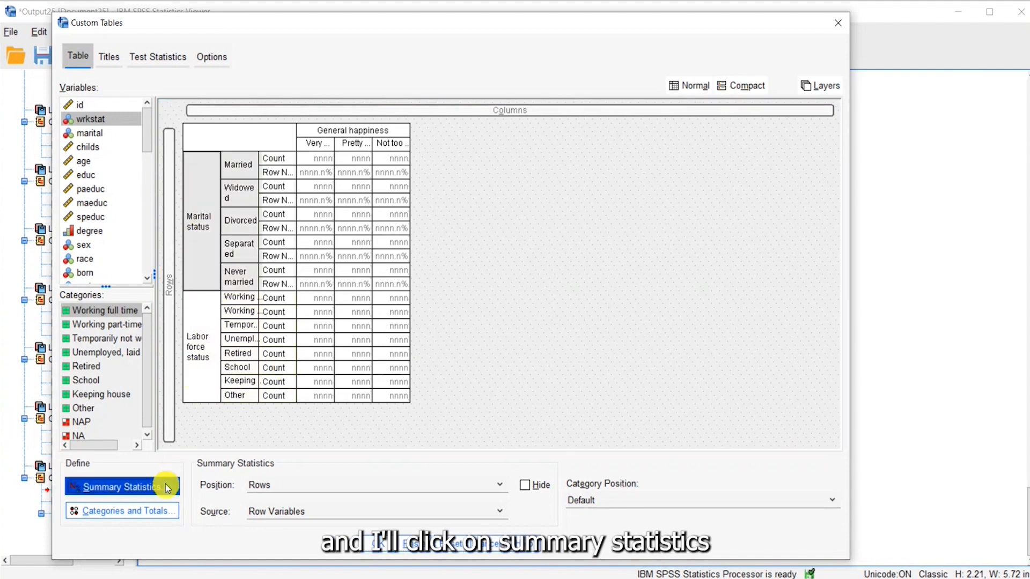
pyautogui.moveTo(237, 60); pyautogui.dragTo(536, 55)
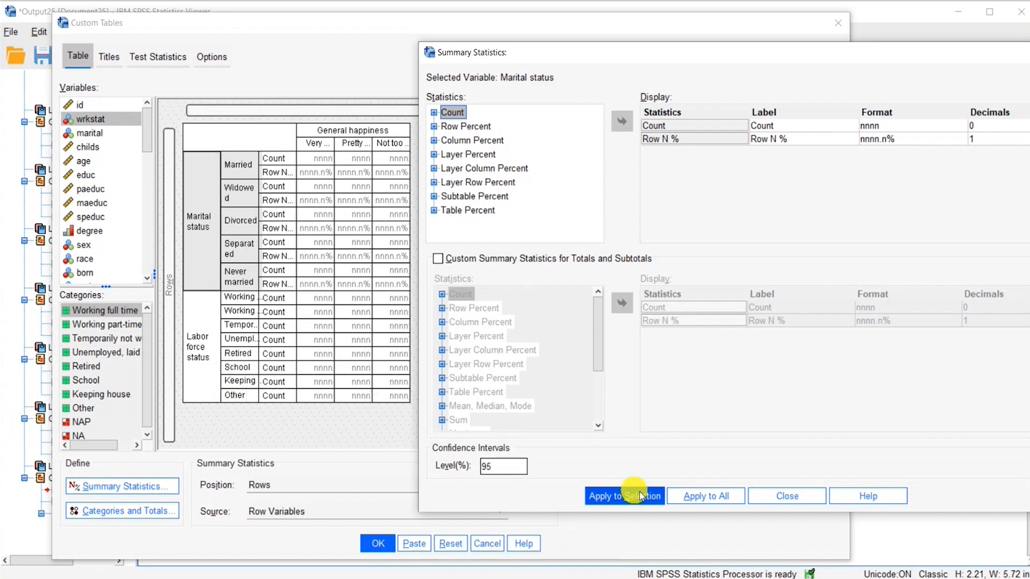
pyautogui.click(709, 499)
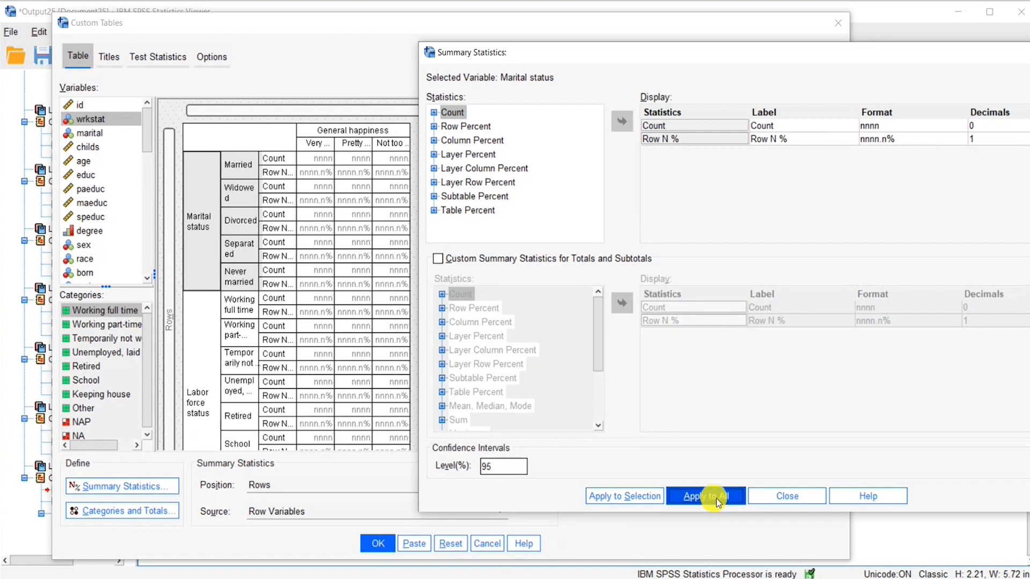
pyautogui.click(768, 497)
pyautogui.click(378, 544)
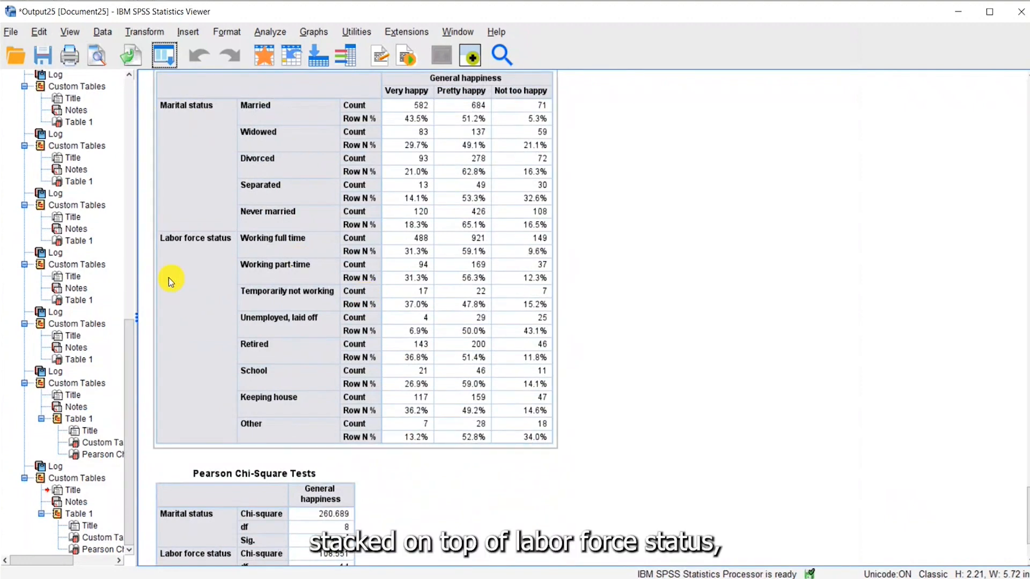
pyautogui.scroll(-3, 197, 276)
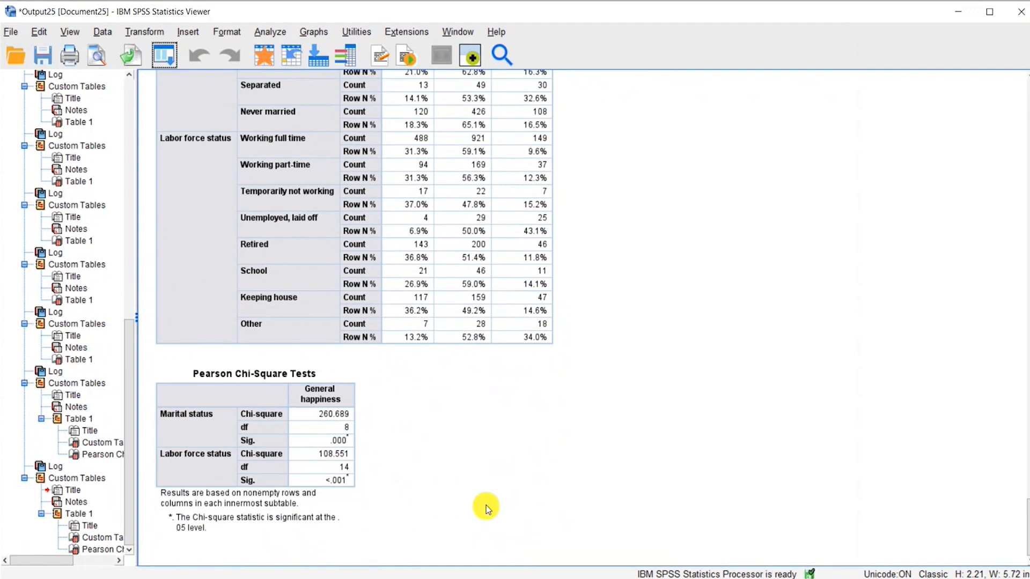
# Reopen Custom Tables and set the significance level of the Tests of independence (Chi-square) to 0.01
pyautogui.click(161, 58)
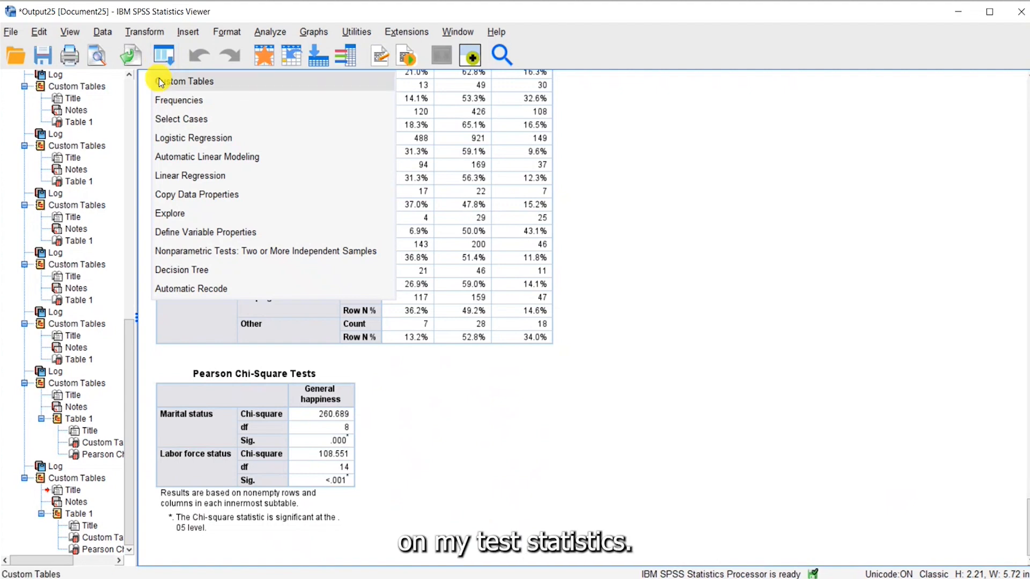
pyautogui.click(161, 82)
pyautogui.click(158, 55)
pyautogui.click(333, 248)
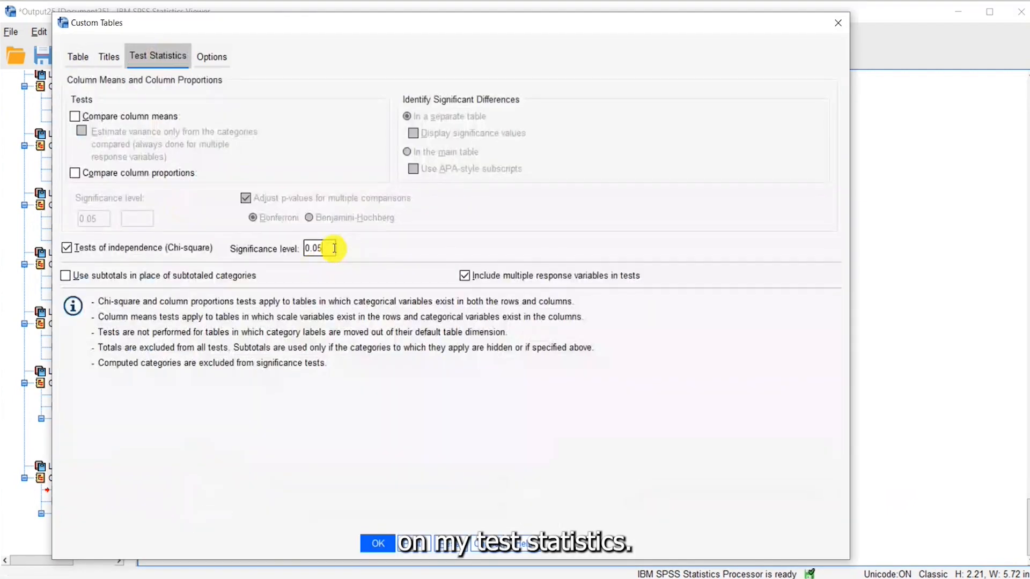
pyautogui.press('BackSpace')
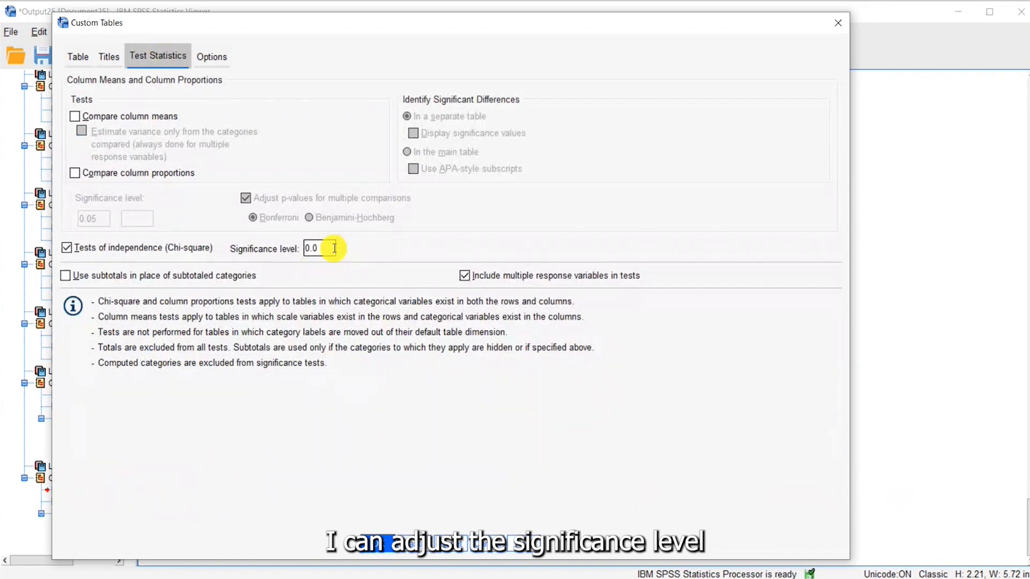
pyautogui.write('1')
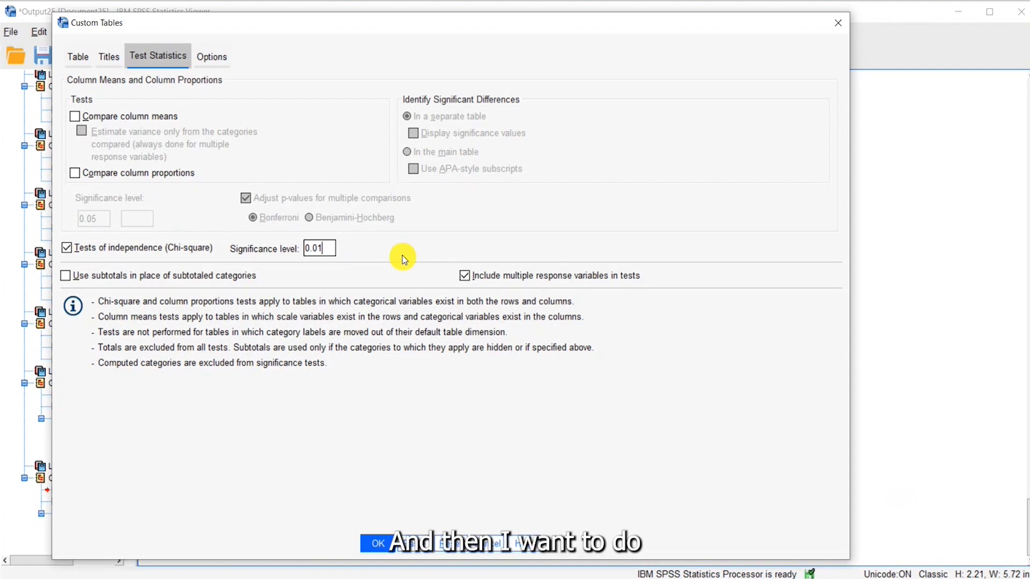
# Add a table style rule for the Pearson Chi Square Tests table that formats the Significance value
pyautogui.click(214, 59)
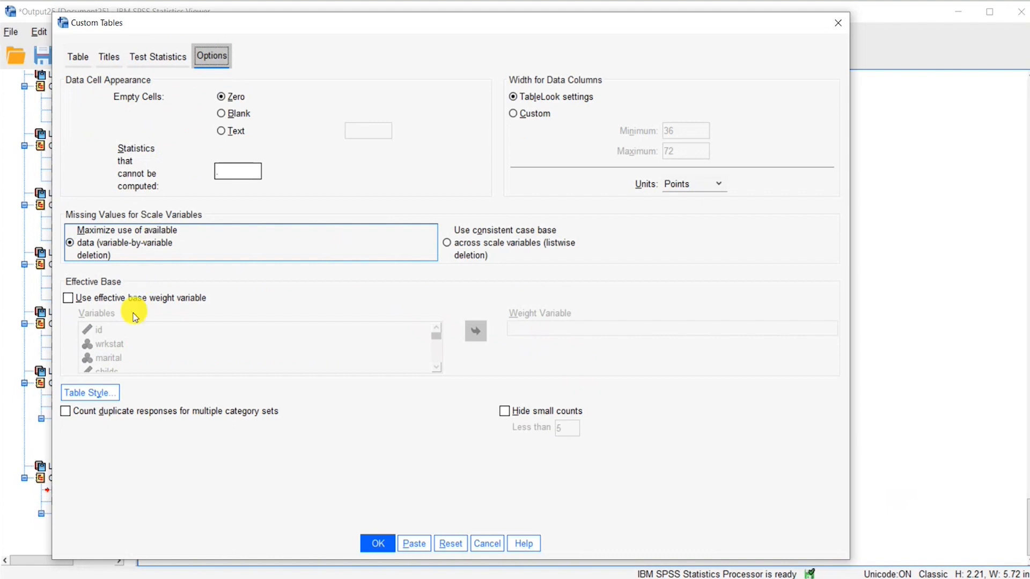
pyautogui.click(92, 394)
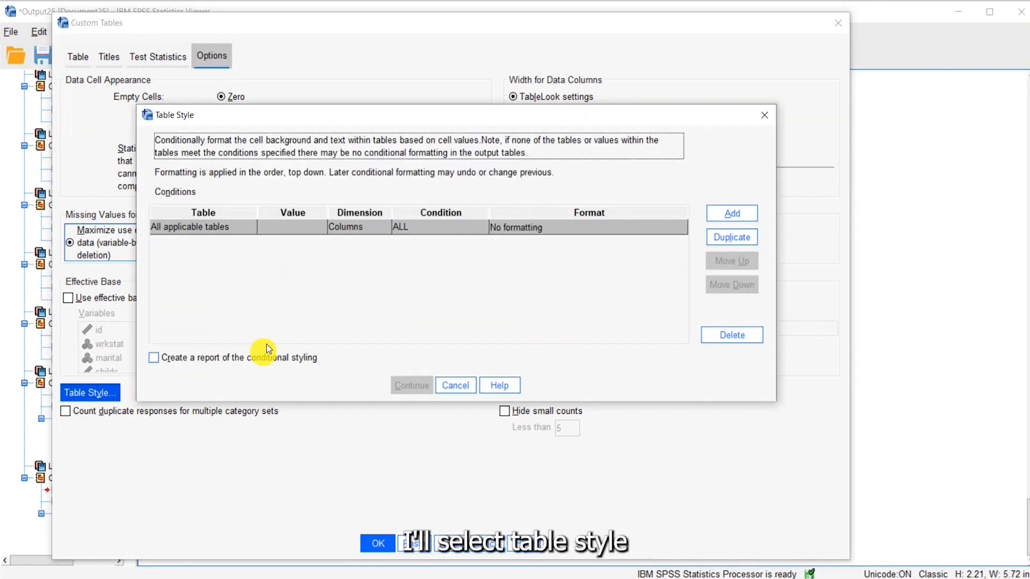
pyautogui.click(248, 226)
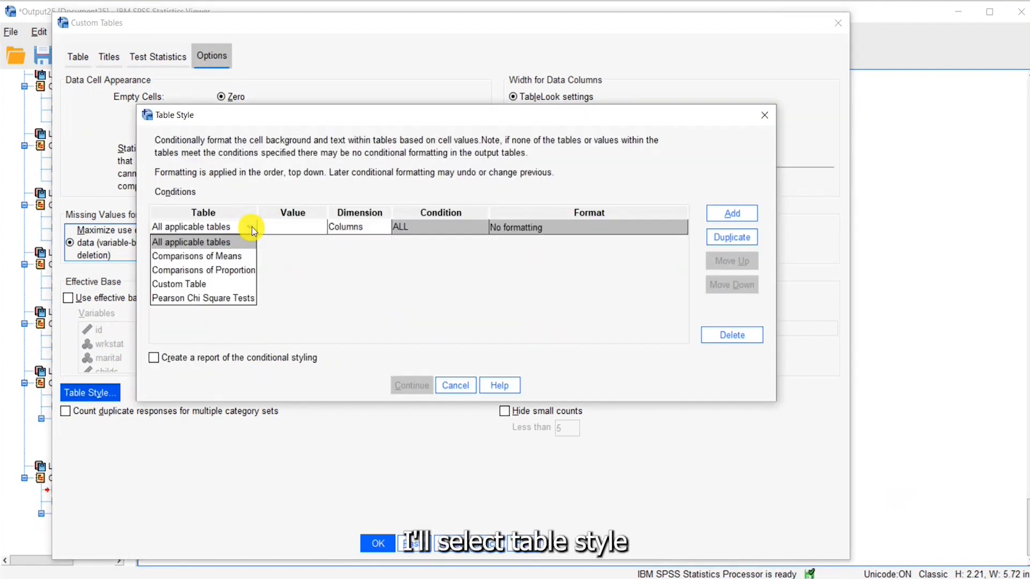
pyautogui.click(219, 299)
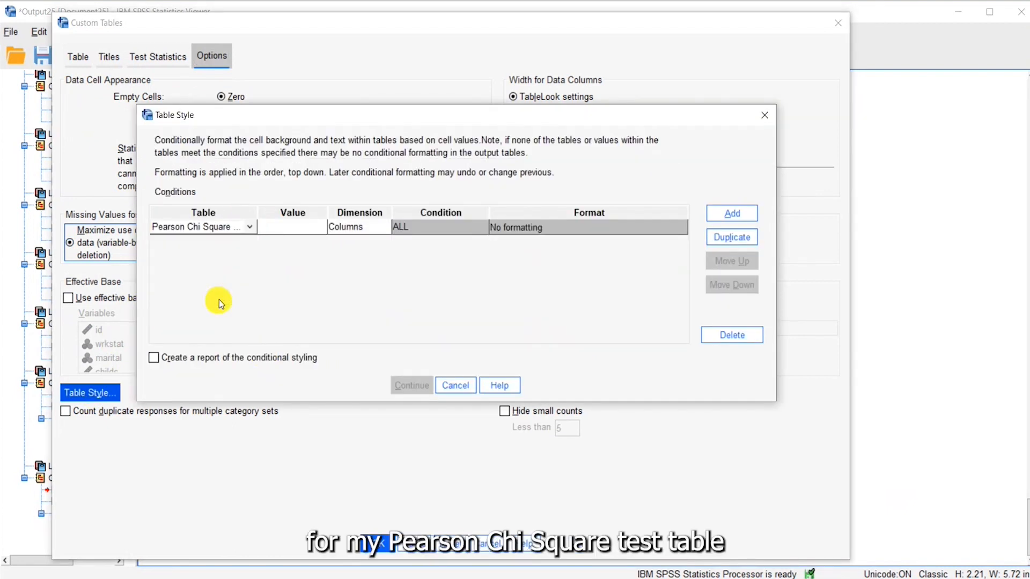
pyautogui.click(319, 227)
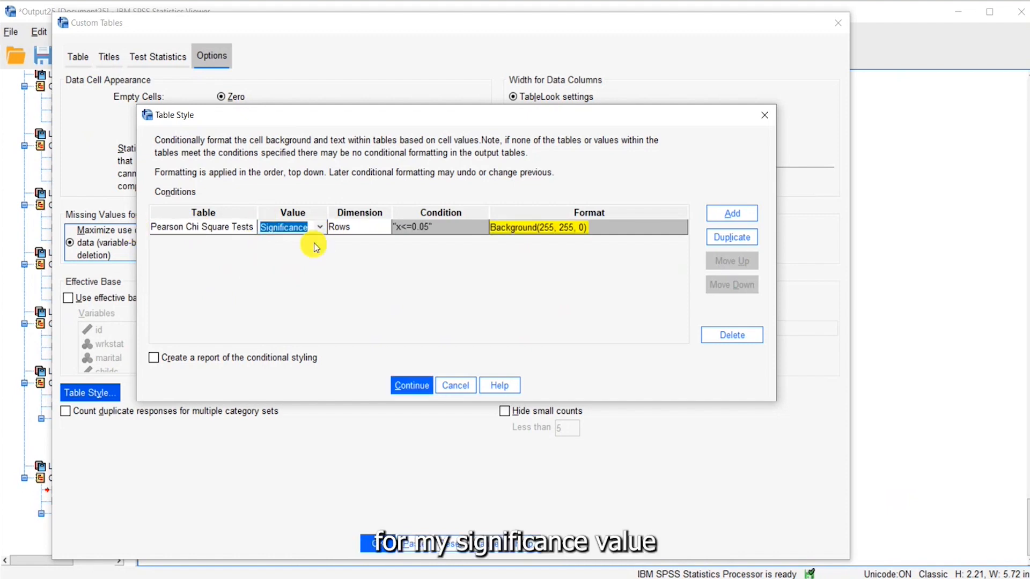
# Set the rule's condition to values less than or equal to 0.01
pyautogui.click(487, 230)
pyautogui.click(487, 232)
pyautogui.click(460, 274)
pyautogui.press('BackSpace')
pyautogui.write('1')
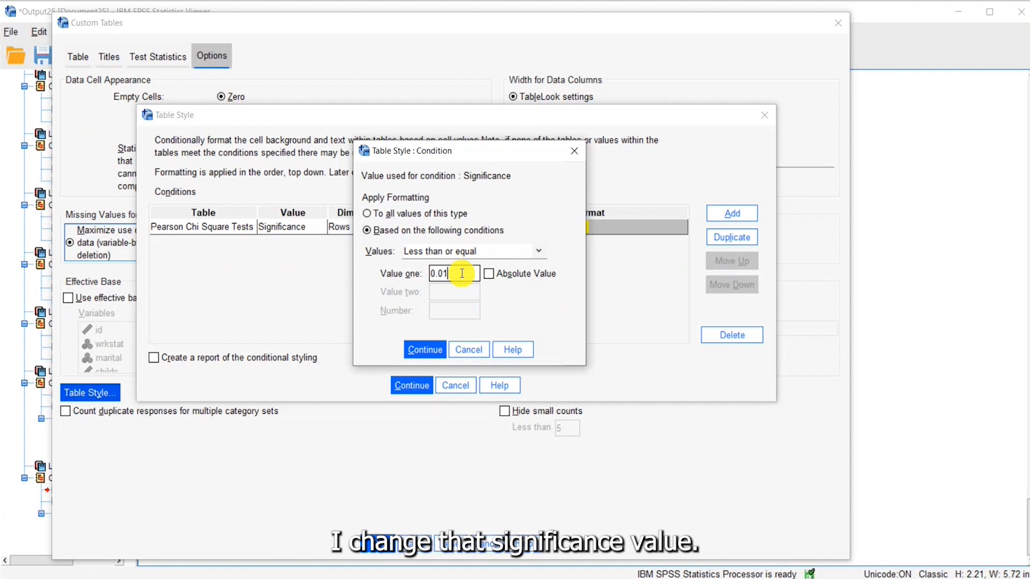
pyautogui.click(440, 346)
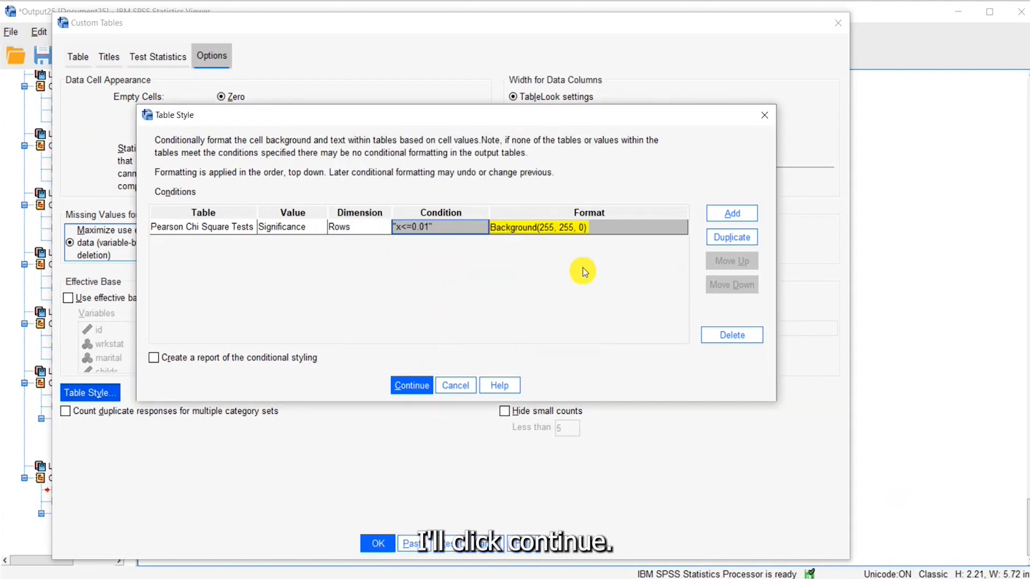
# Keep the rule's yellow cell background, apply the table style, generate the table and check the chi-square significance cells
pyautogui.click(680, 228)
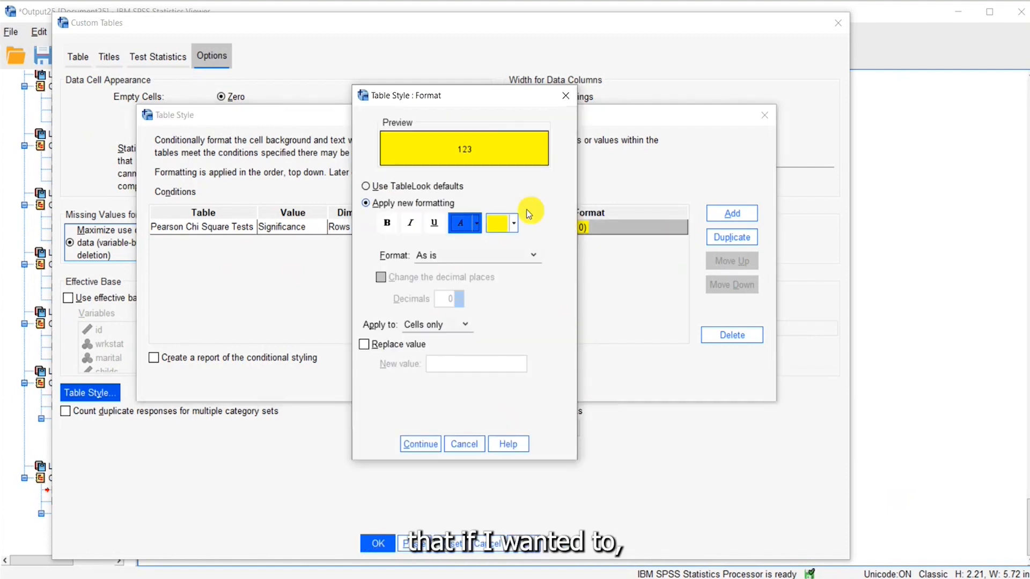
pyautogui.click(516, 225)
pyautogui.click(513, 223)
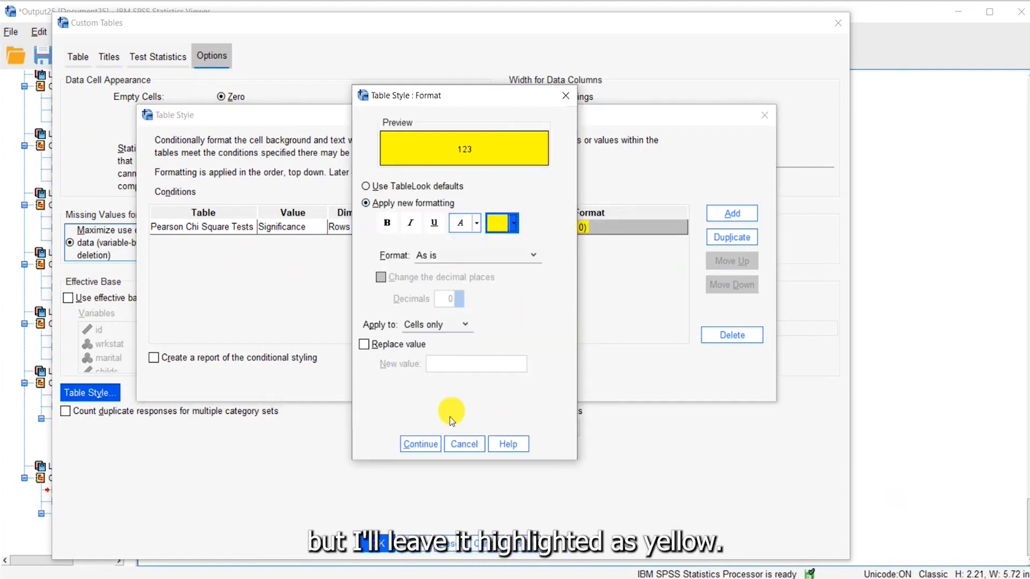
pyautogui.click(415, 448)
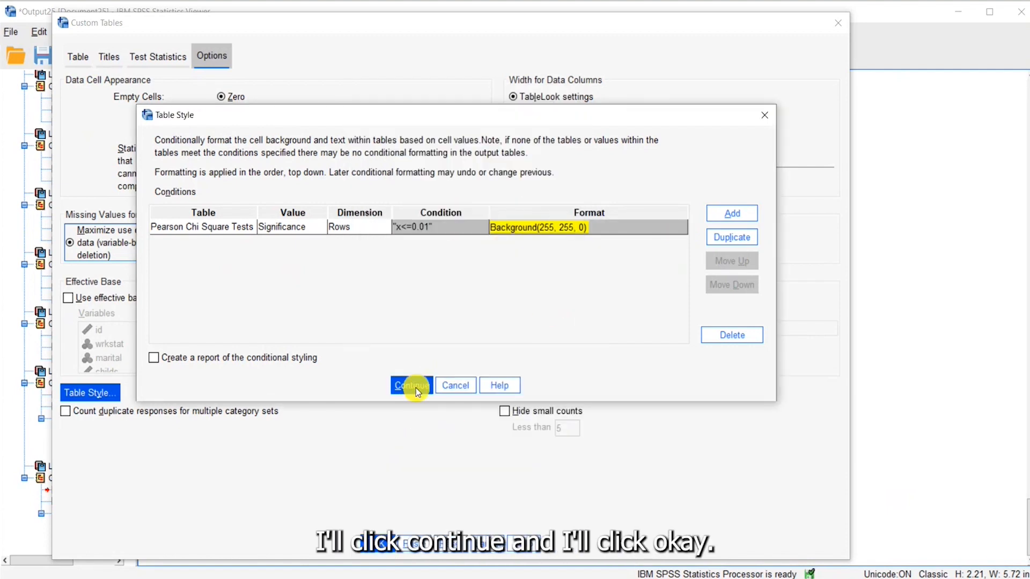
pyautogui.click(417, 388)
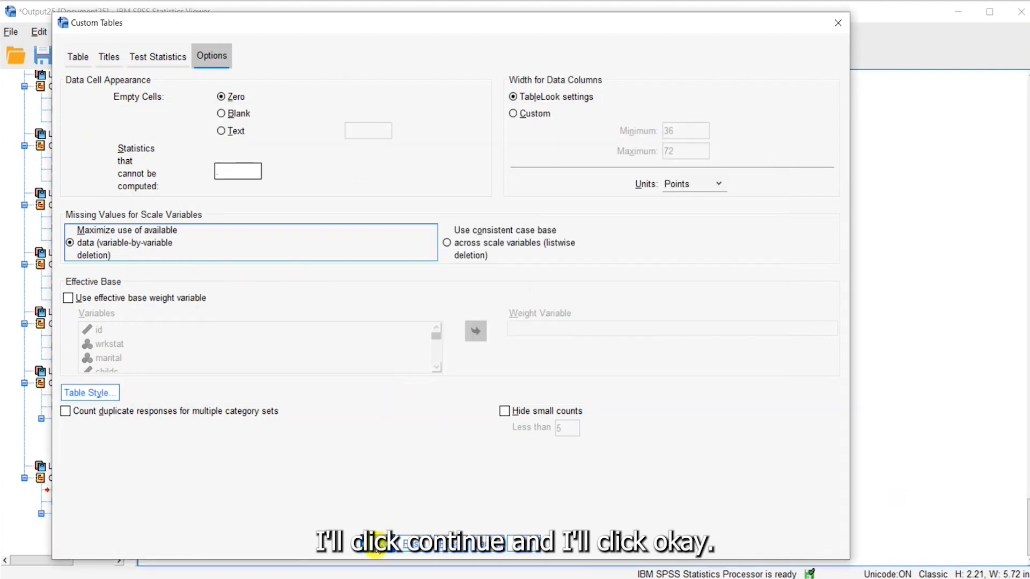
pyautogui.click(377, 547)
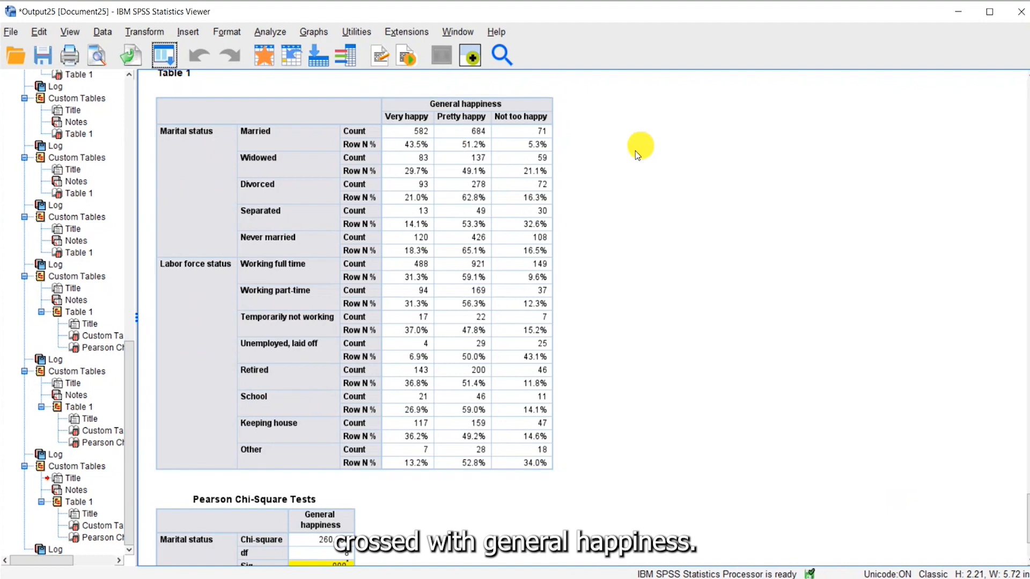
pyautogui.scroll(-3, 635, 150)
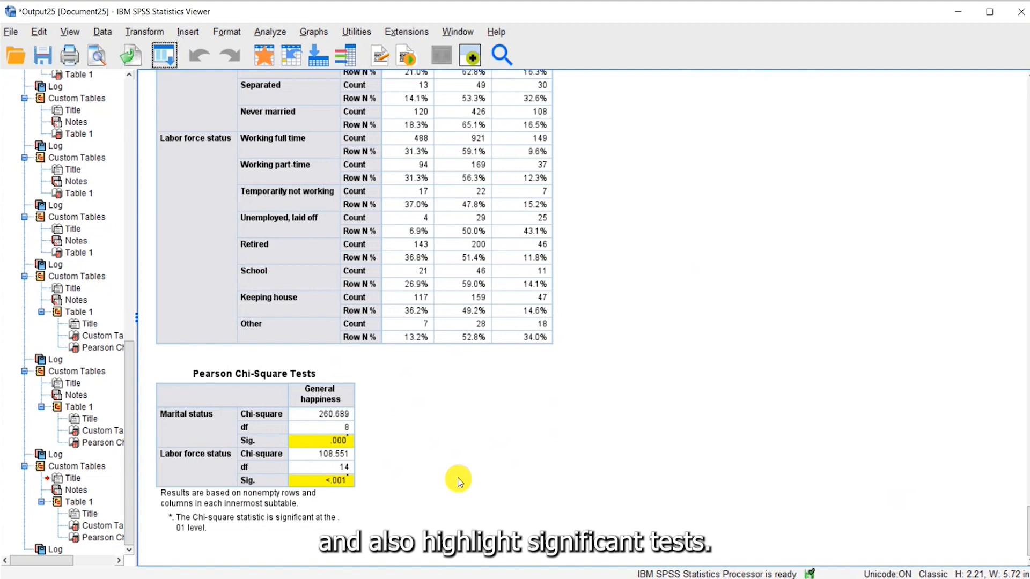
# Insert the image Picture1.png beneath the Table 1 title of the newest custom table
pyautogui.scroll(6, 458, 478)
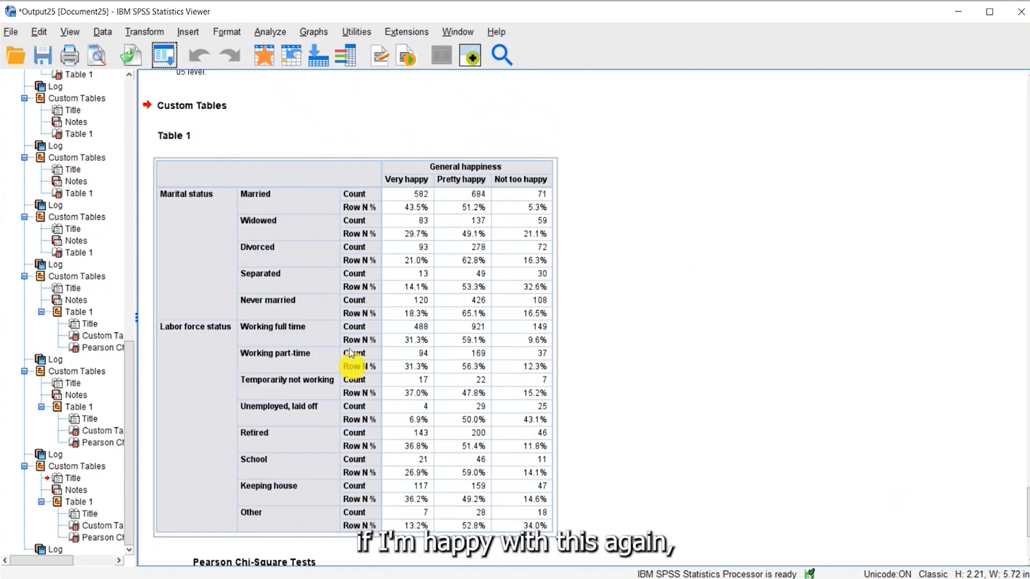
pyautogui.click(174, 135)
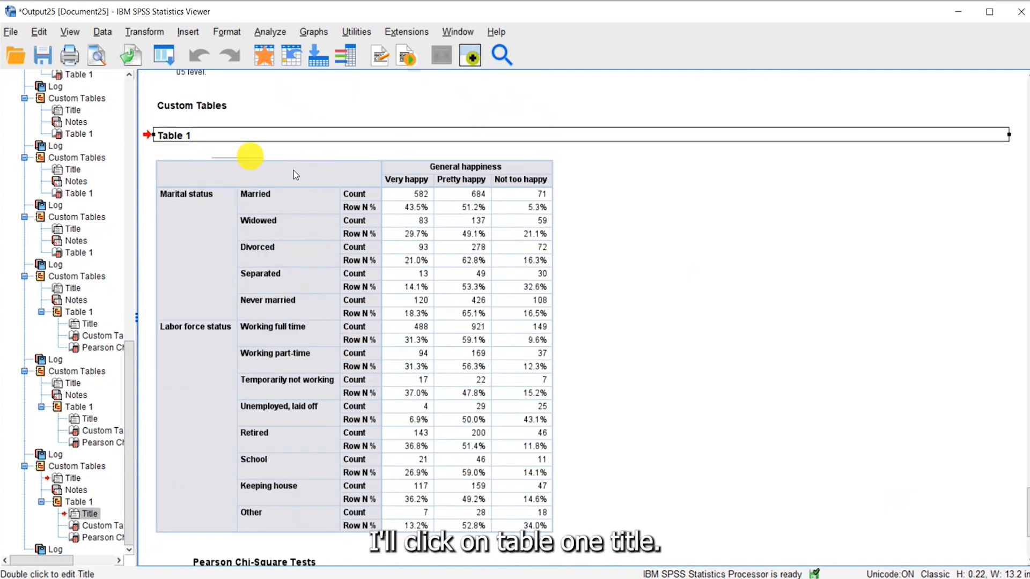
pyautogui.click(189, 32)
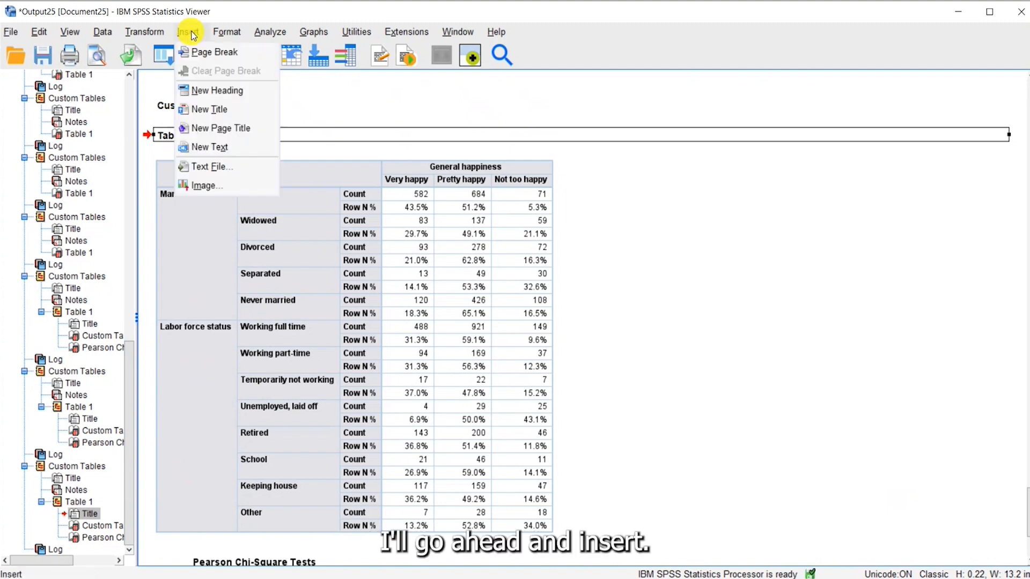
pyautogui.click(204, 186)
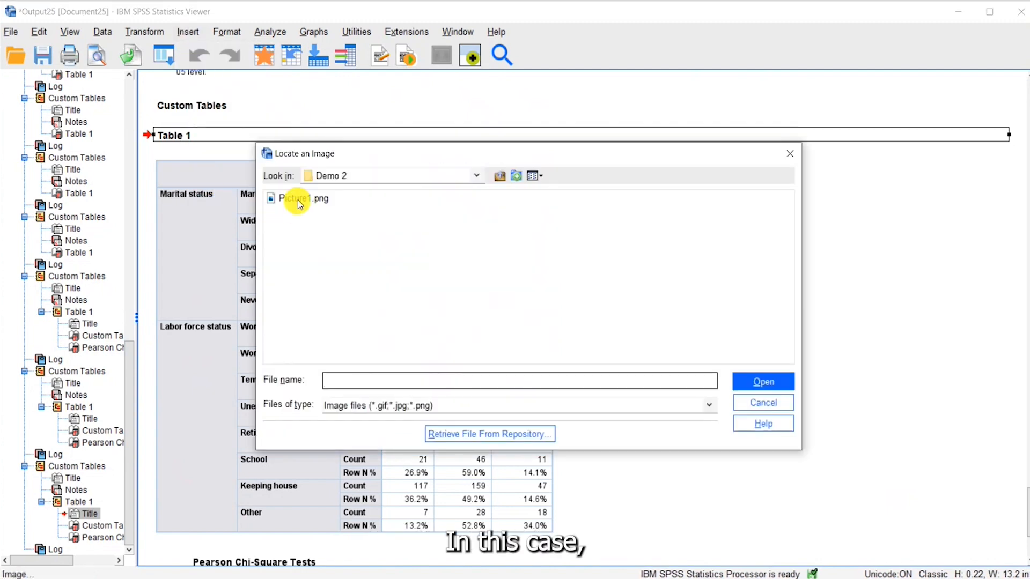
pyautogui.click(297, 199)
pyautogui.click(759, 383)
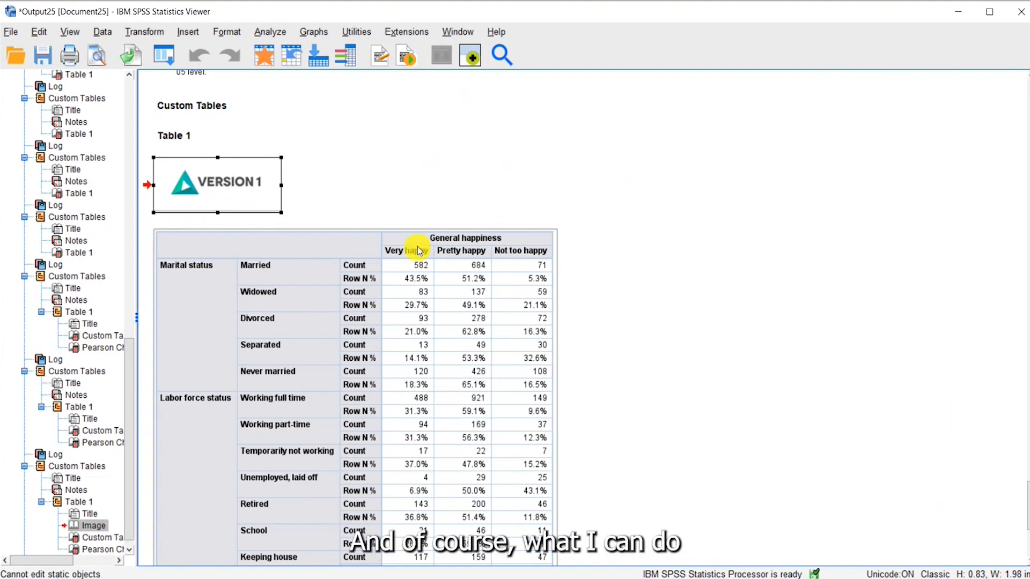
# Select the logo image, the newest custom table and its Pearson Chi-Square Tests table together, and start exporting them
pyautogui.scroll(-2, 405, 290)
pyautogui.keyDown('ctrl'); pyautogui.click(230, 253); pyautogui.keyUp('ctrl')
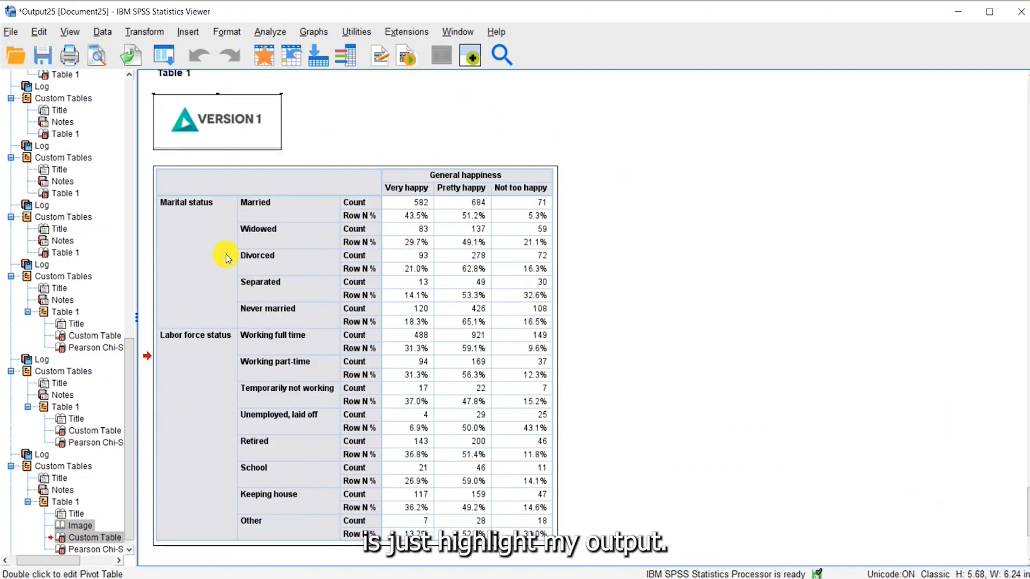
pyautogui.scroll(-3, 229, 253)
pyautogui.keyDown('ctrl'); pyautogui.click(217, 446); pyautogui.keyUp('ctrl')
pyautogui.rightClick(217, 445)
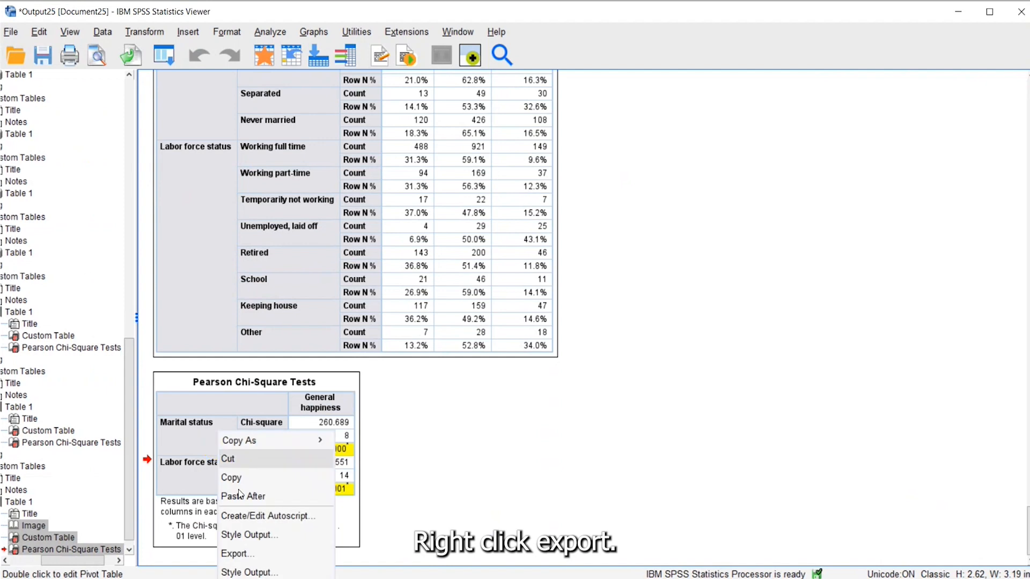
pyautogui.click(236, 551)
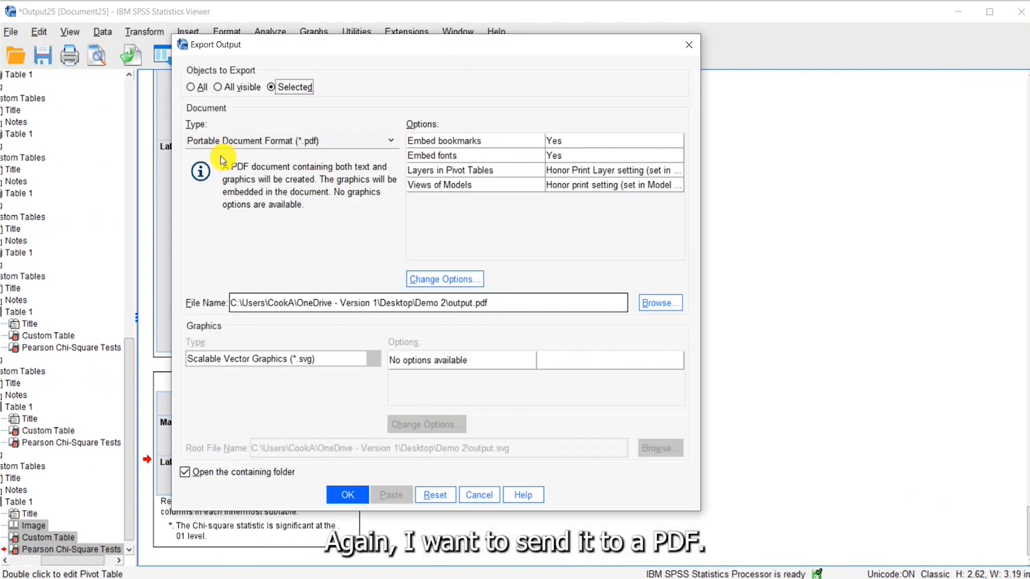
# Export the selected output as a Portable Document Format file named output.pdf in the Demo 2 folder
pyautogui.click(391, 142)
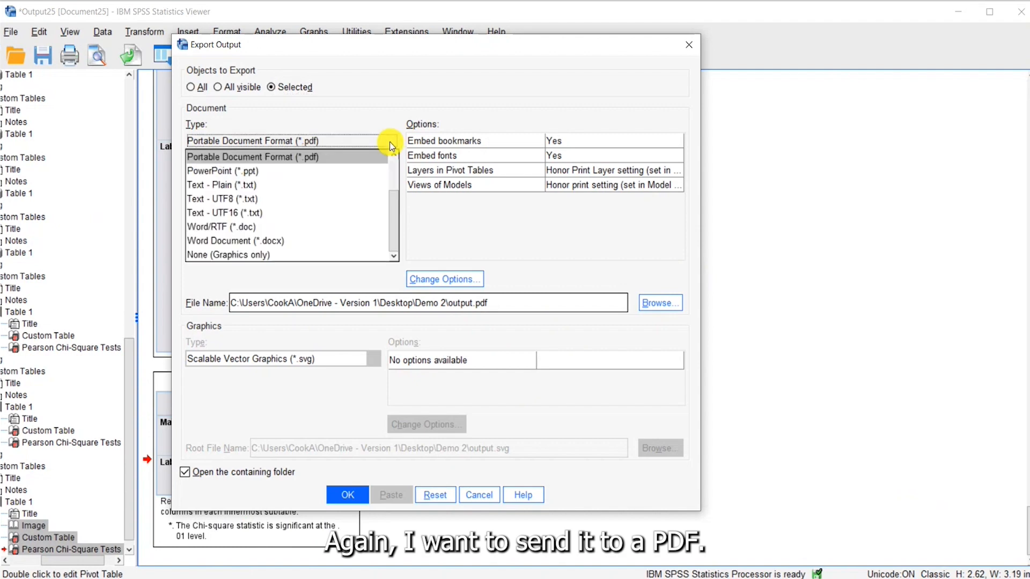
pyautogui.click(382, 156)
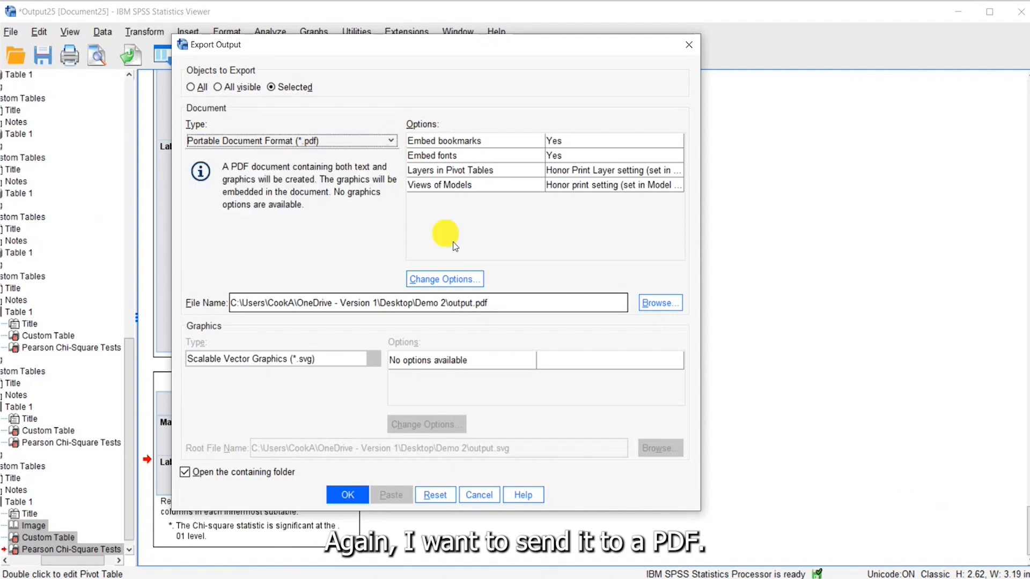
pyautogui.click(659, 303)
pyautogui.click(301, 204)
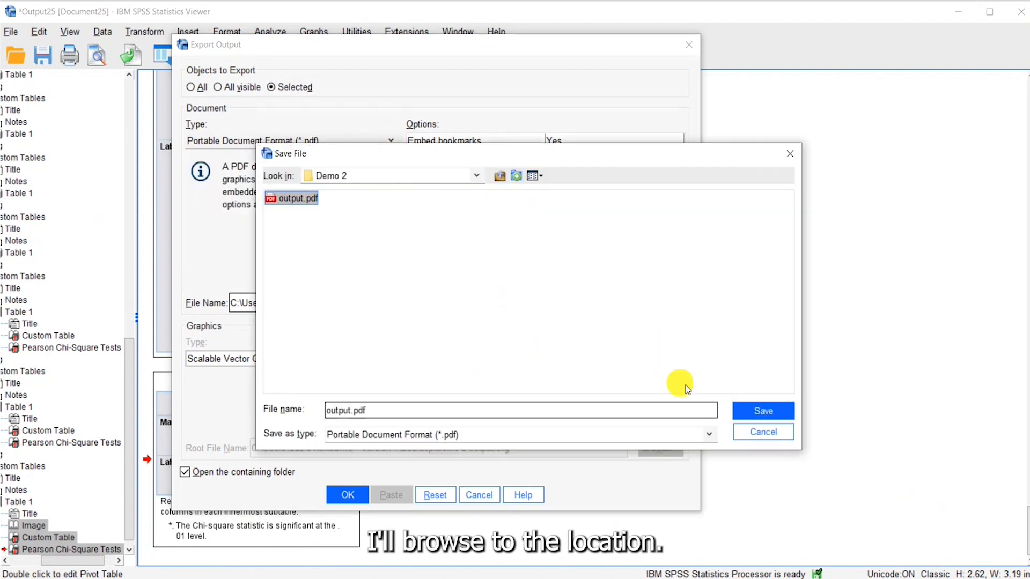
pyautogui.click(736, 410)
pyautogui.click(516, 329)
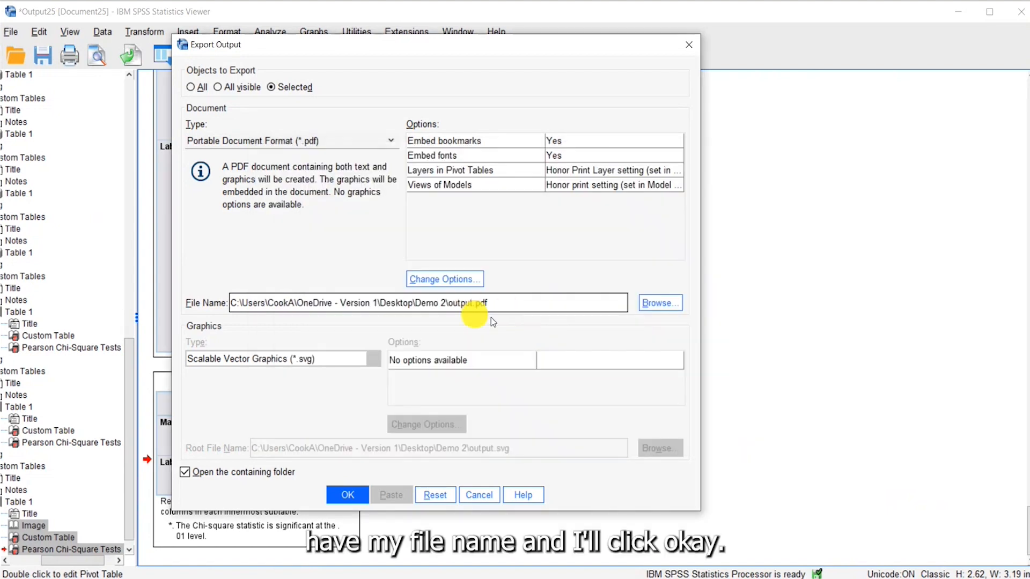
pyautogui.click(342, 493)
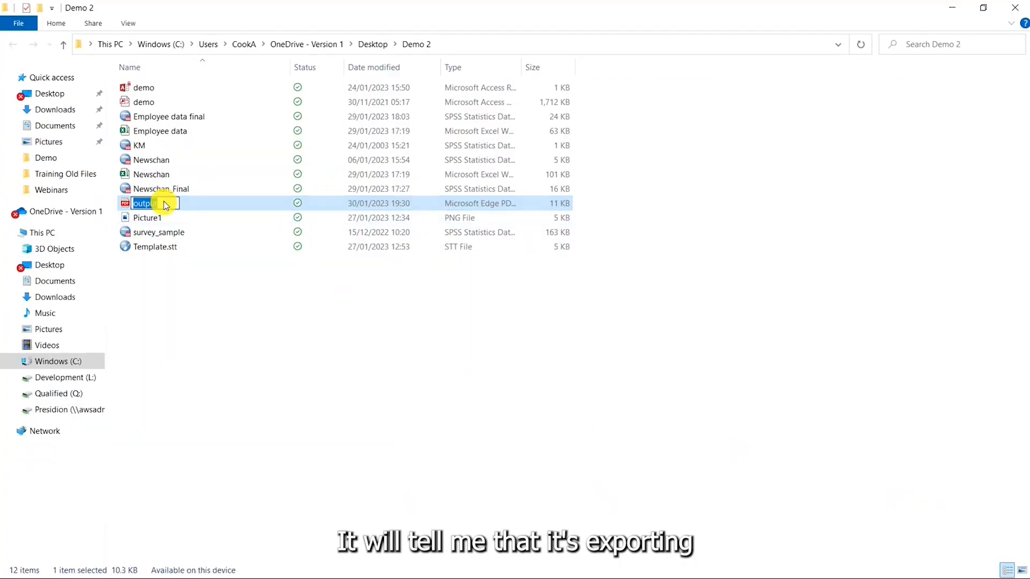
# Open the exported output.pdf from the Demo 2 folder and check the logo and tables in it
pyautogui.click(161, 203)
pyautogui.doubleClick(131, 207)
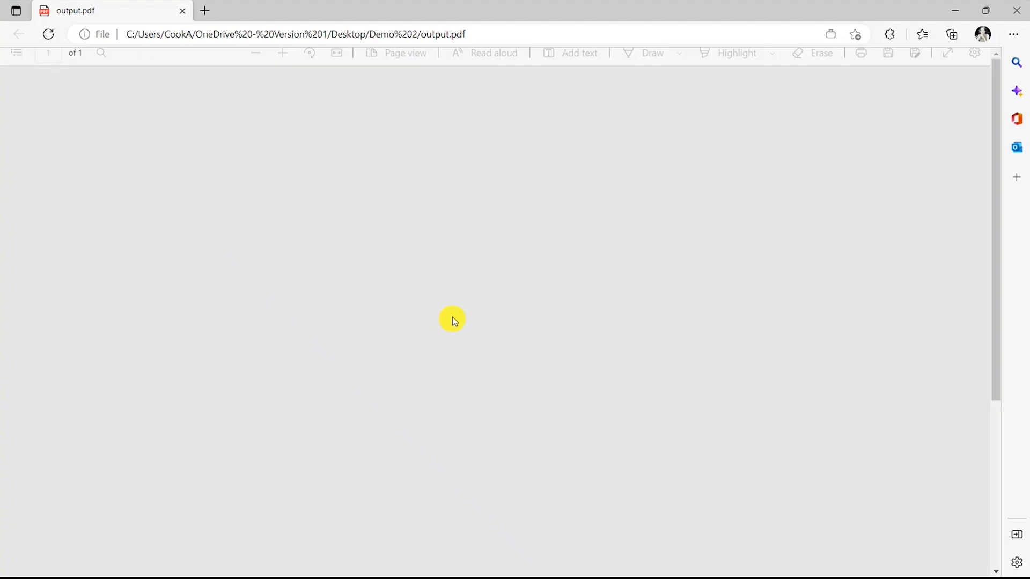
pyautogui.scroll(-3, 622, 432)
pyautogui.scroll(5, 622, 431)
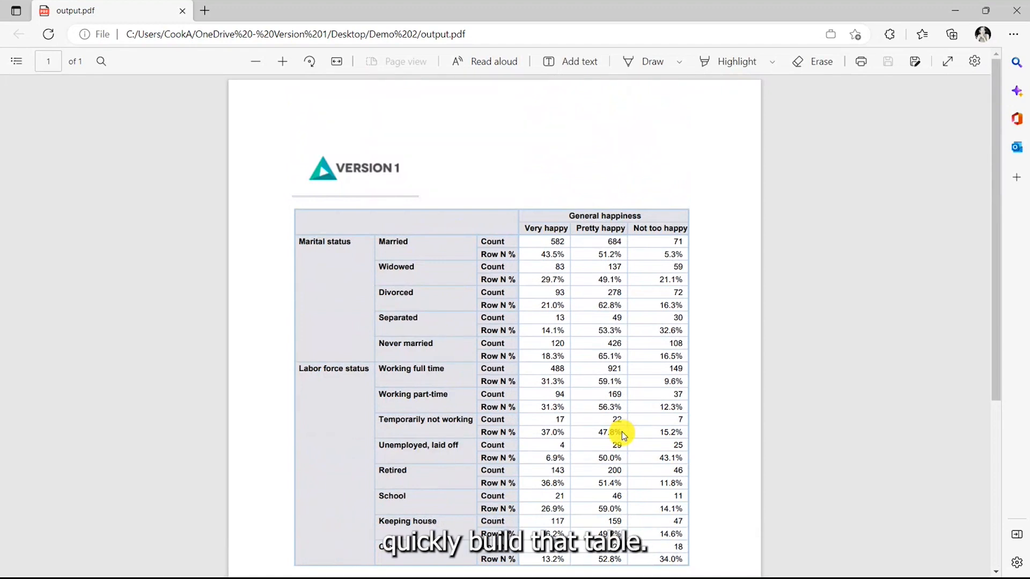
pyautogui.scroll(-2, 617, 436)
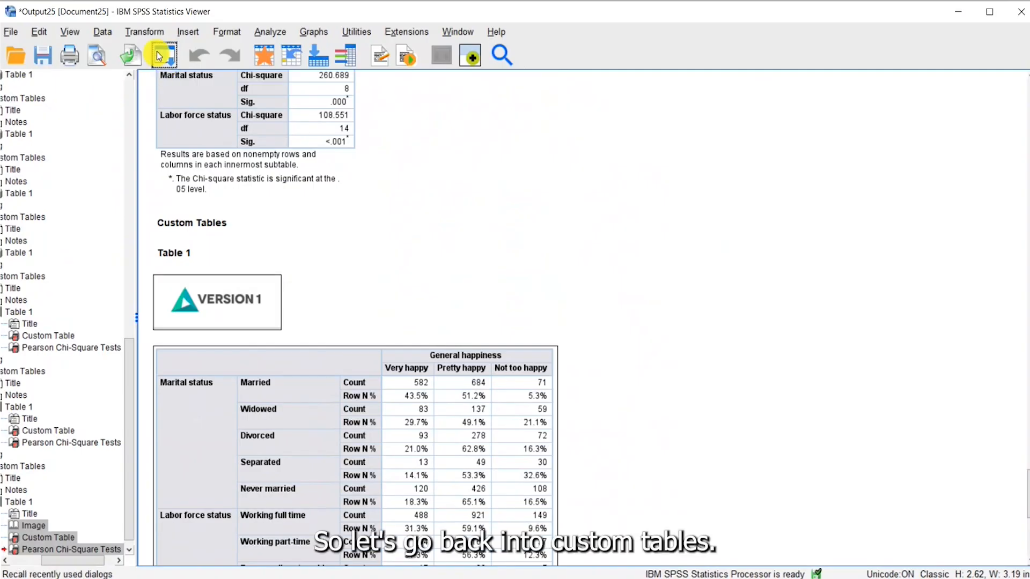
# Reopen Custom Tables in the Statistics Viewer, reset all of its tabs and show the empty table canvas
pyautogui.click(159, 56)
pyautogui.click(172, 82)
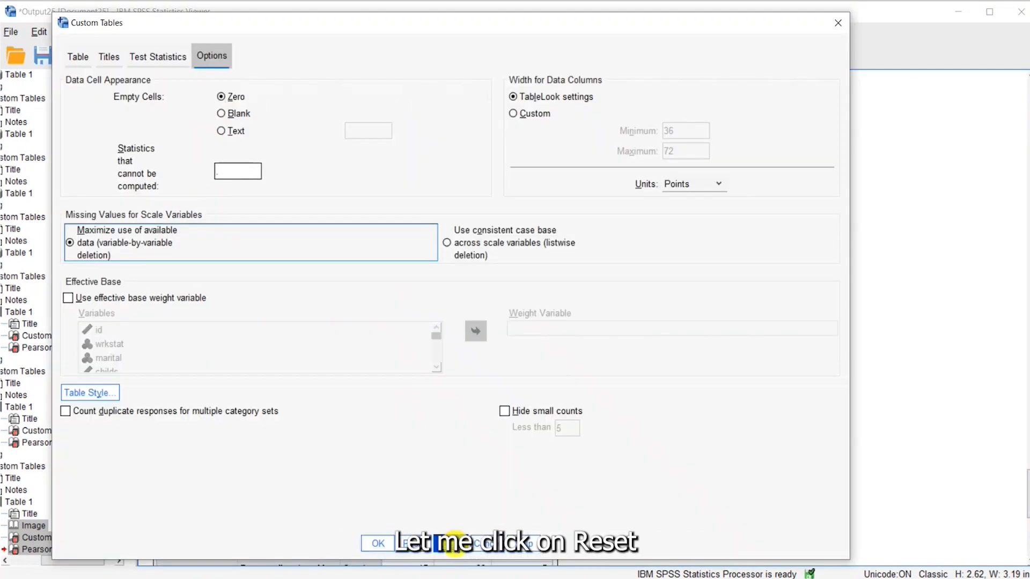
pyautogui.click(456, 543)
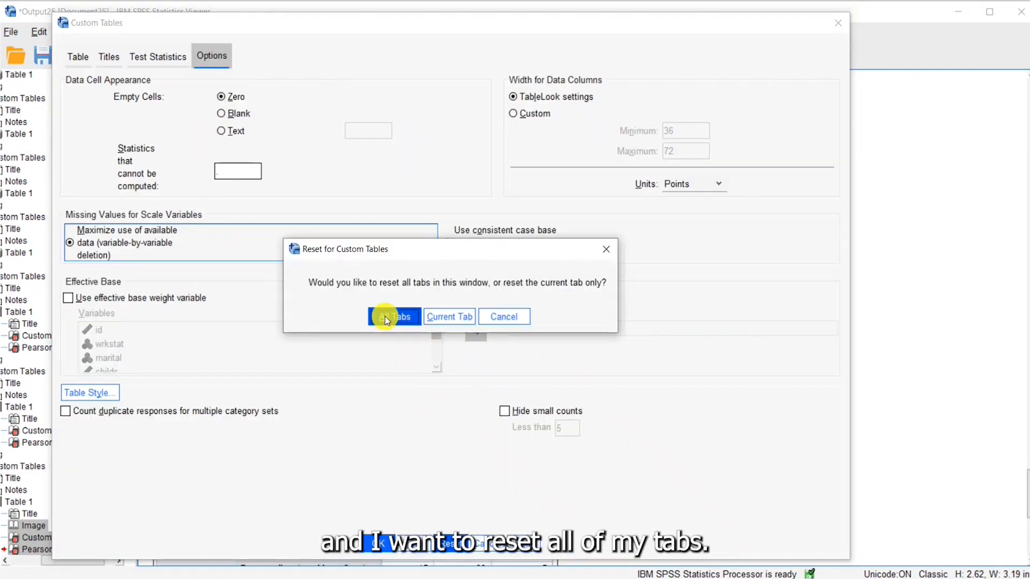
pyautogui.click(385, 317)
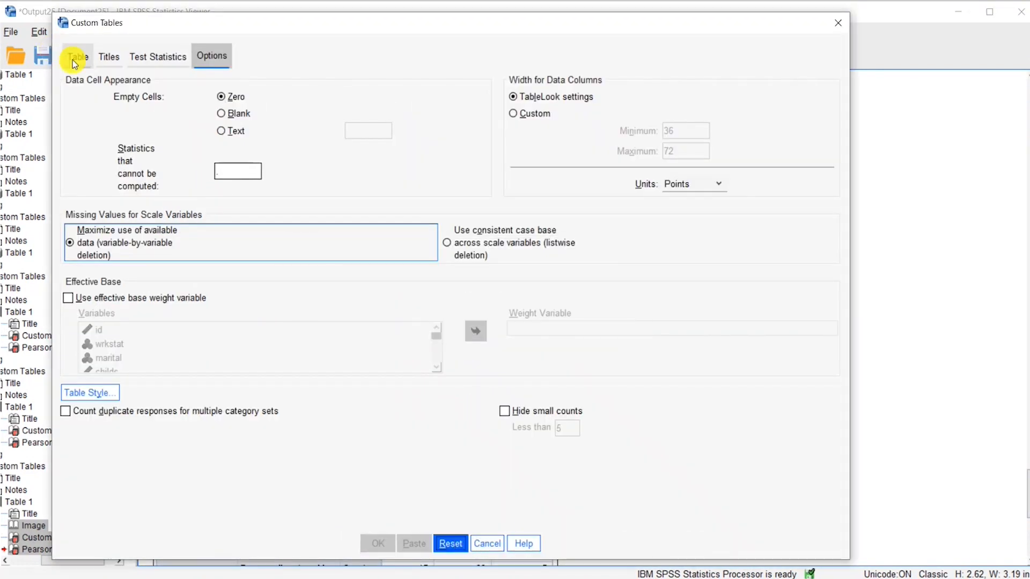
pyautogui.click(74, 57)
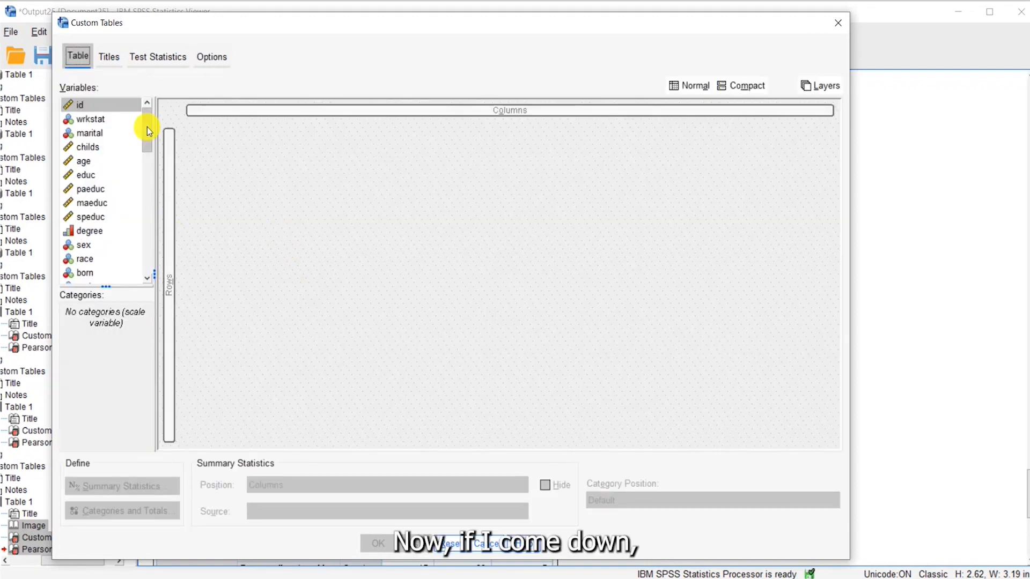
# Examine the categories of the confidence variables confinan, conbus and coneduc, and close Custom Tables without building a table
pyautogui.moveTo(147, 127); pyautogui.dragTo(143, 208)
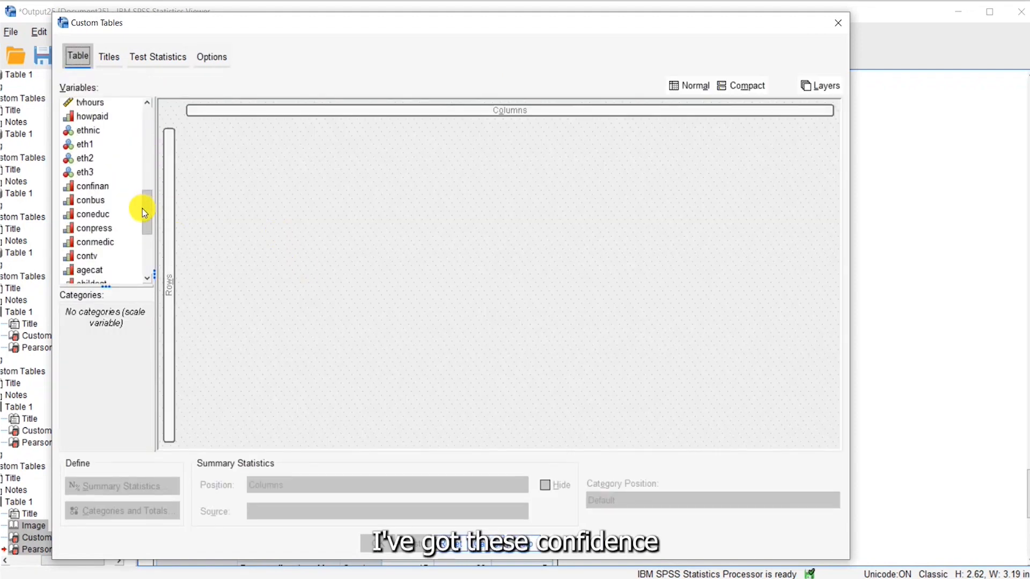
pyautogui.click(98, 185)
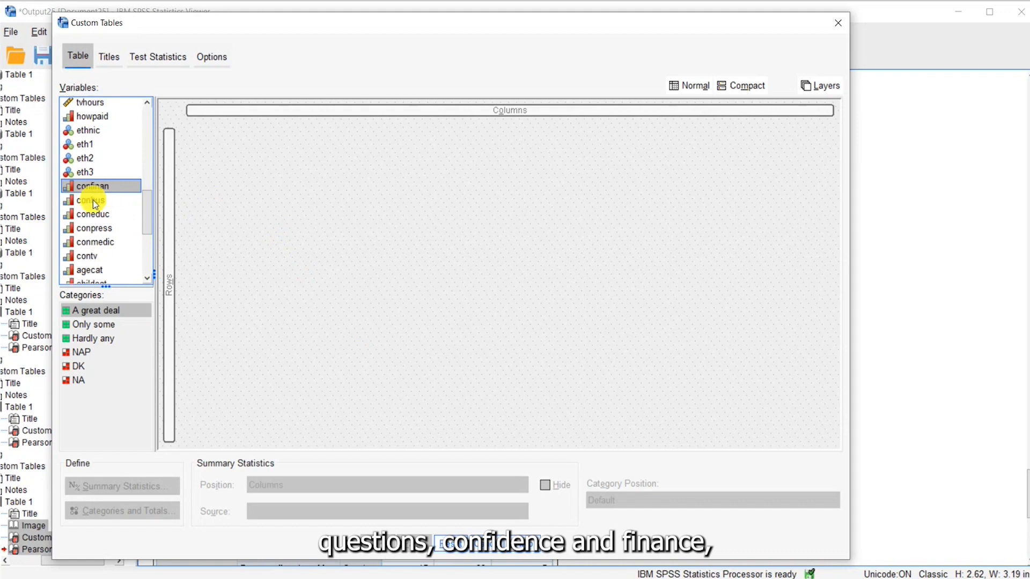
pyautogui.click(92, 202)
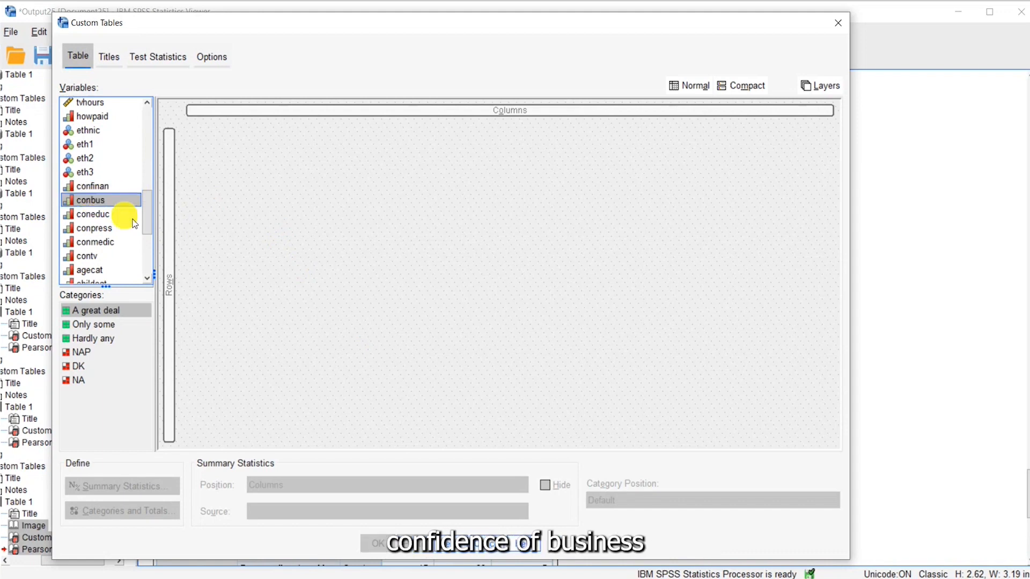
pyautogui.click(96, 215)
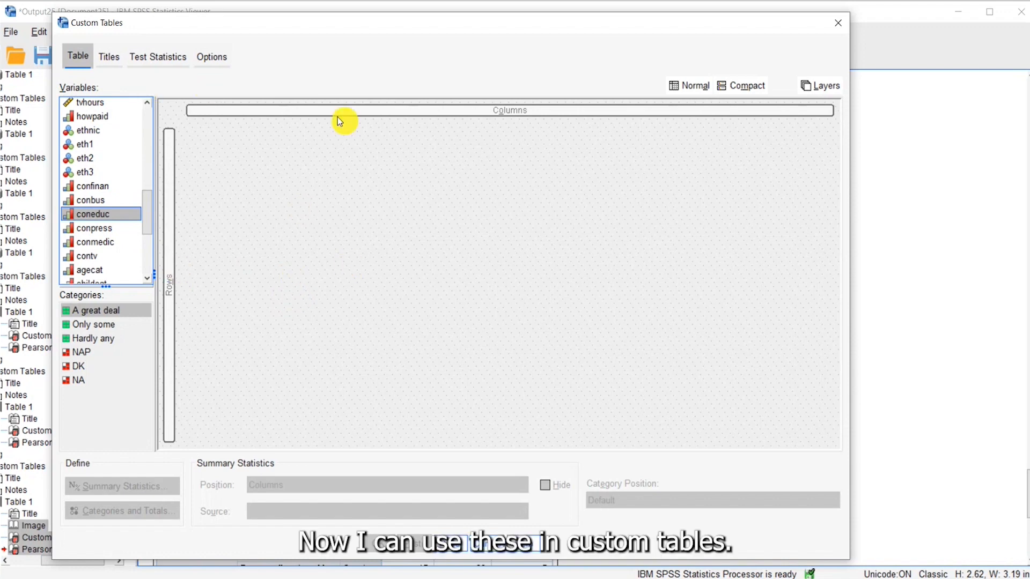
pyautogui.click(836, 25)
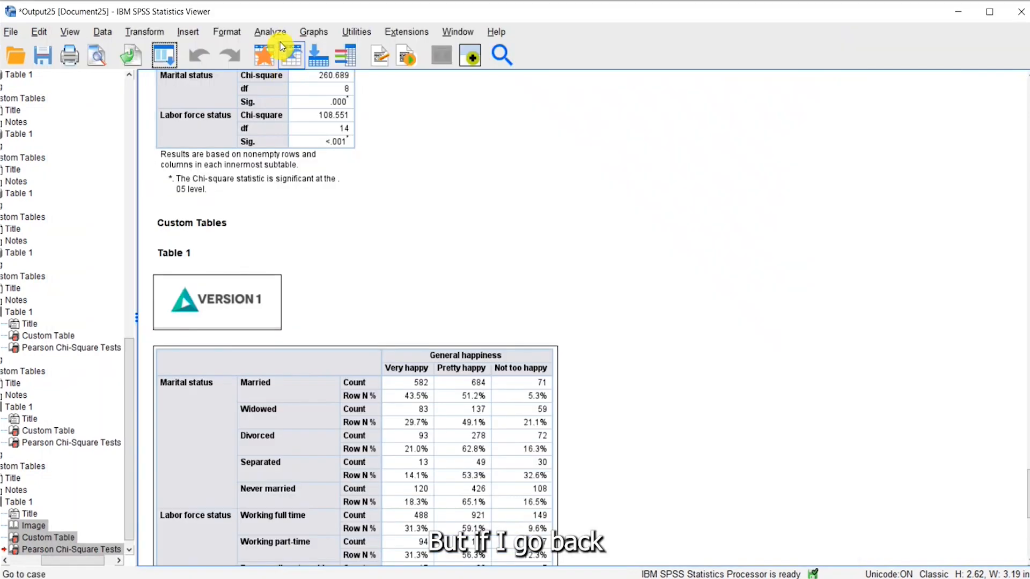
# Open the Frequencies analysis and reset its settings
pyautogui.click(269, 30)
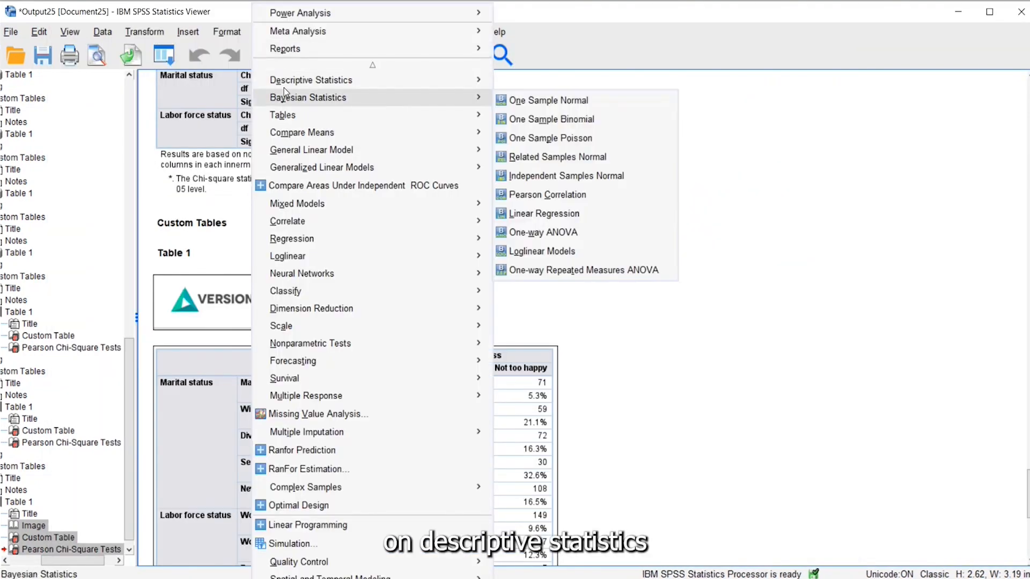
pyautogui.moveTo(475, 84)
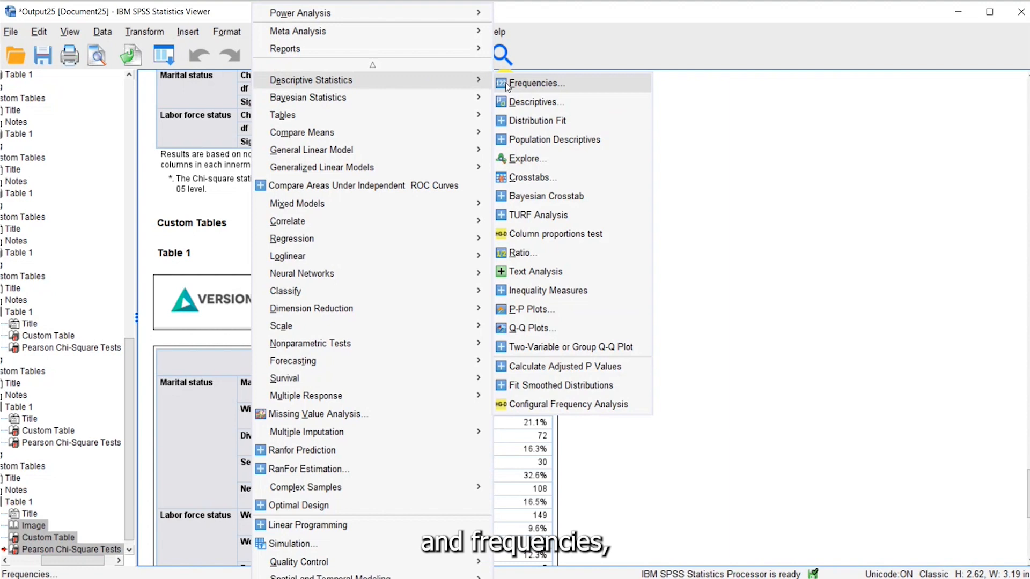
pyautogui.click(507, 85)
pyautogui.click(446, 311)
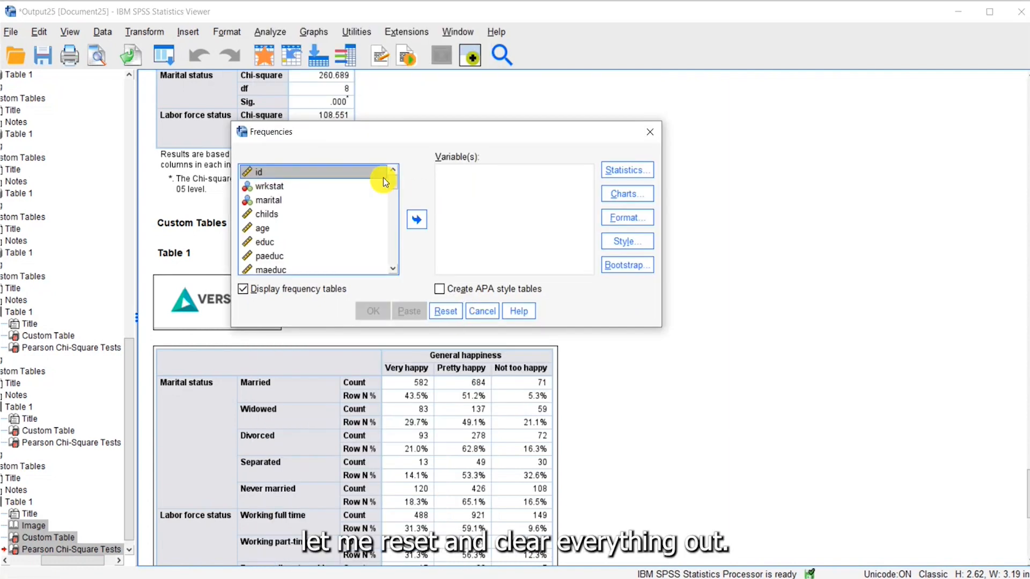
# Run frequency tables for the six confidence variables from confinan to contv
pyautogui.click(396, 270)
pyautogui.click(396, 270)
pyautogui.click(395, 270)
pyautogui.moveTo(394, 184); pyautogui.dragTo(393, 236)
pyautogui.click(260, 202)
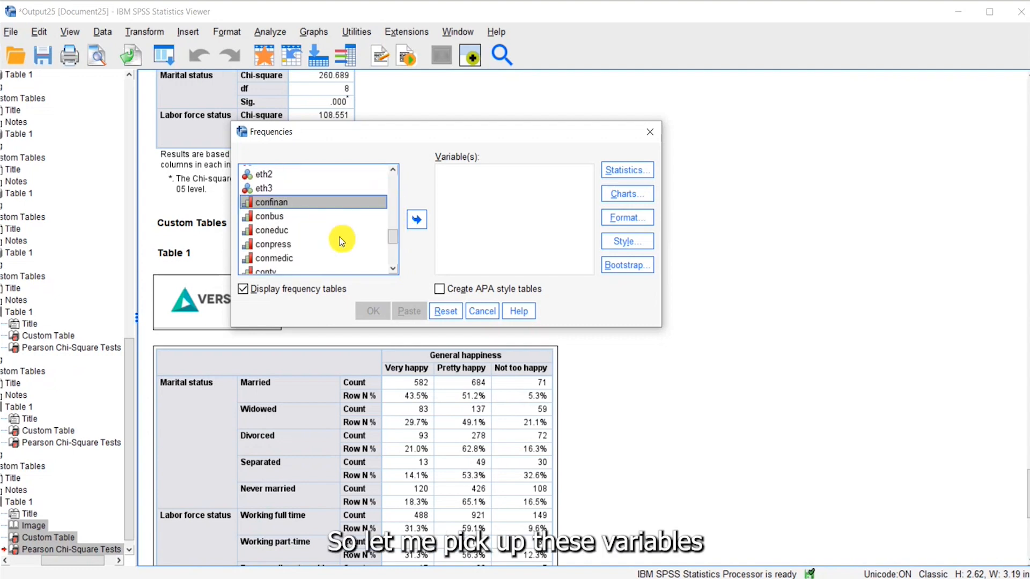
pyautogui.click(395, 269)
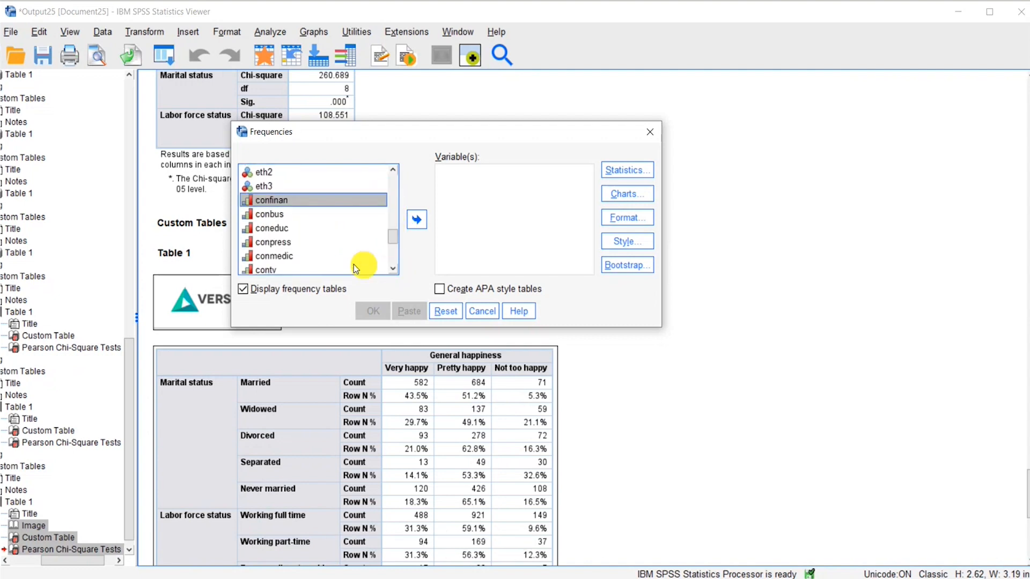
pyautogui.click(395, 270)
pyautogui.click(395, 269)
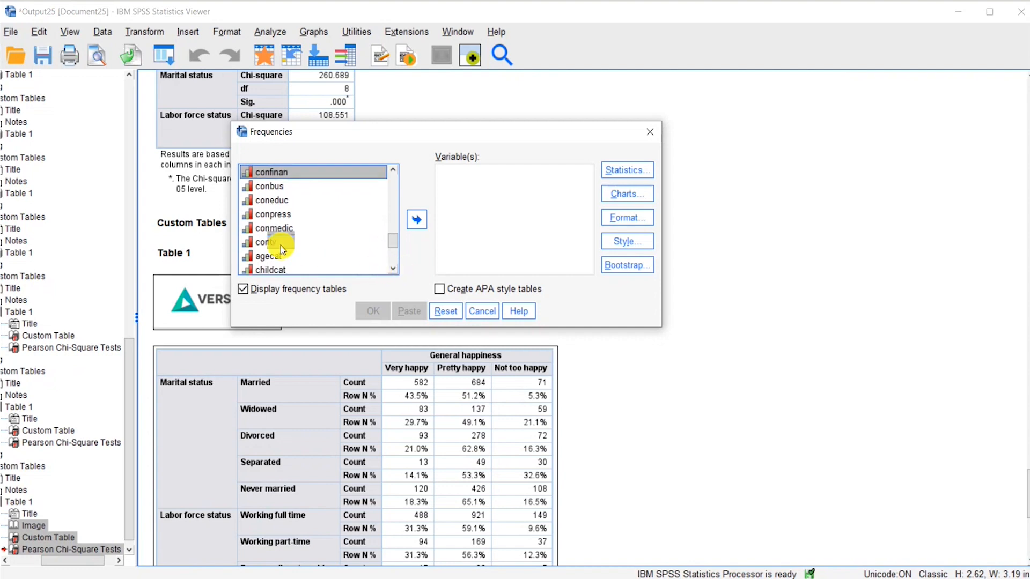
pyautogui.keyDown('shift'); pyautogui.click(282, 243); pyautogui.keyUp('shift')
pyautogui.click(417, 220)
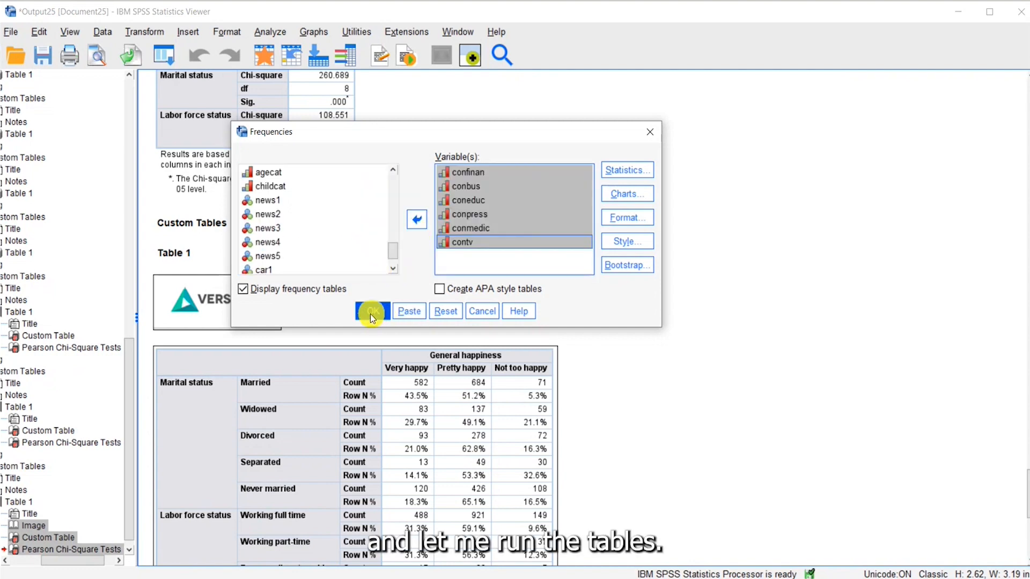
pyautogui.click(373, 311)
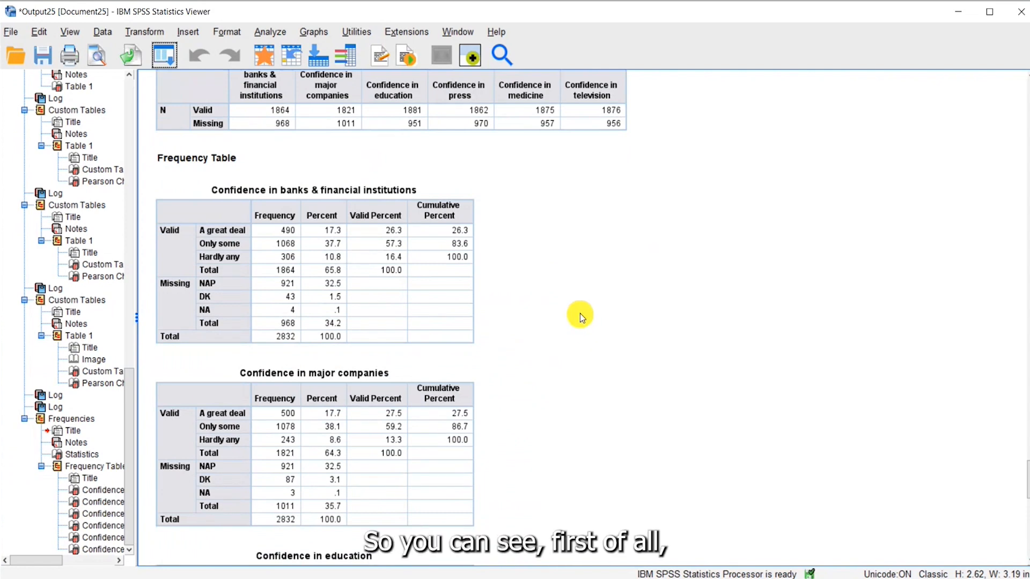
# Examine the separate frequency tables for each confidence question, comparing their frequencies and percentages
pyautogui.scroll(-2, 542, 276)
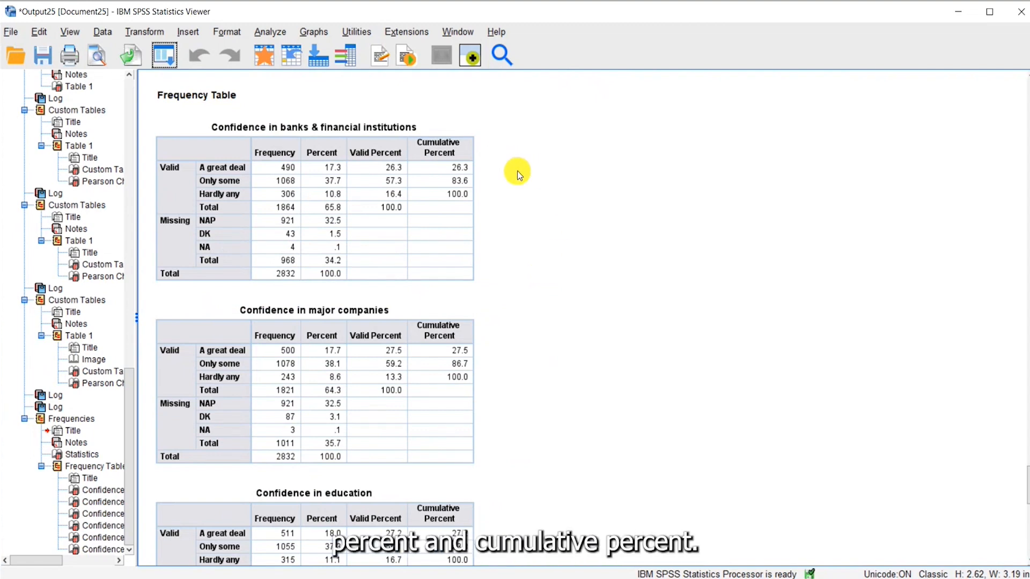
pyautogui.scroll(-1, 516, 177)
pyautogui.scroll(-1, 514, 191)
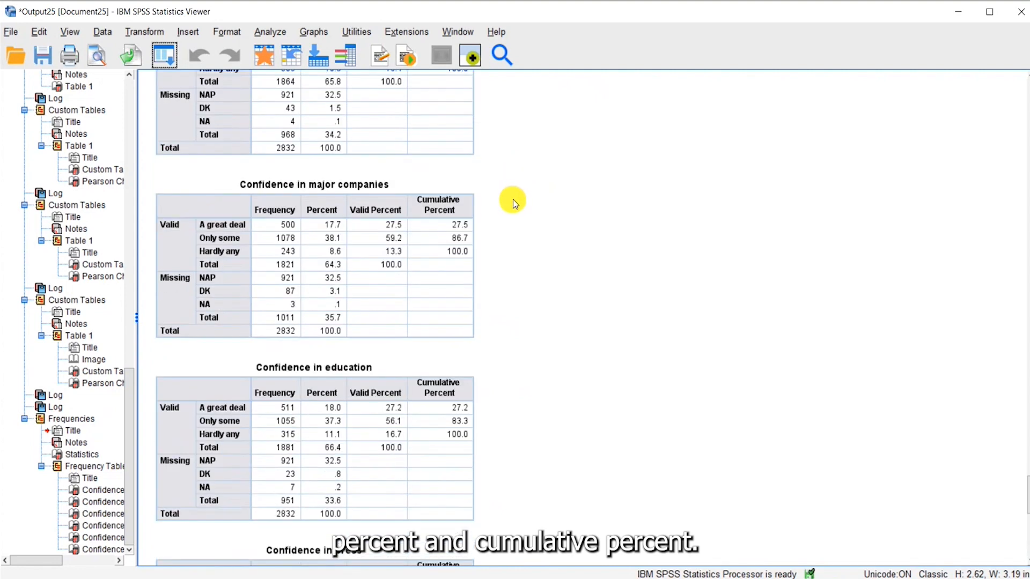
pyautogui.scroll(-1, 509, 213)
pyautogui.scroll(-1, 510, 215)
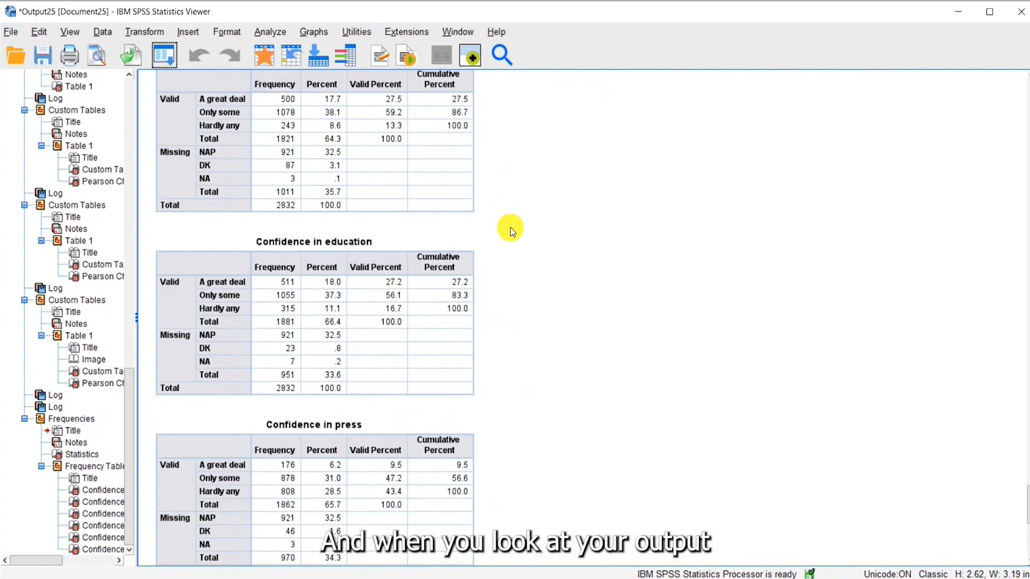
pyautogui.scroll(-1, 525, 239)
pyautogui.scroll(-4, 523, 252)
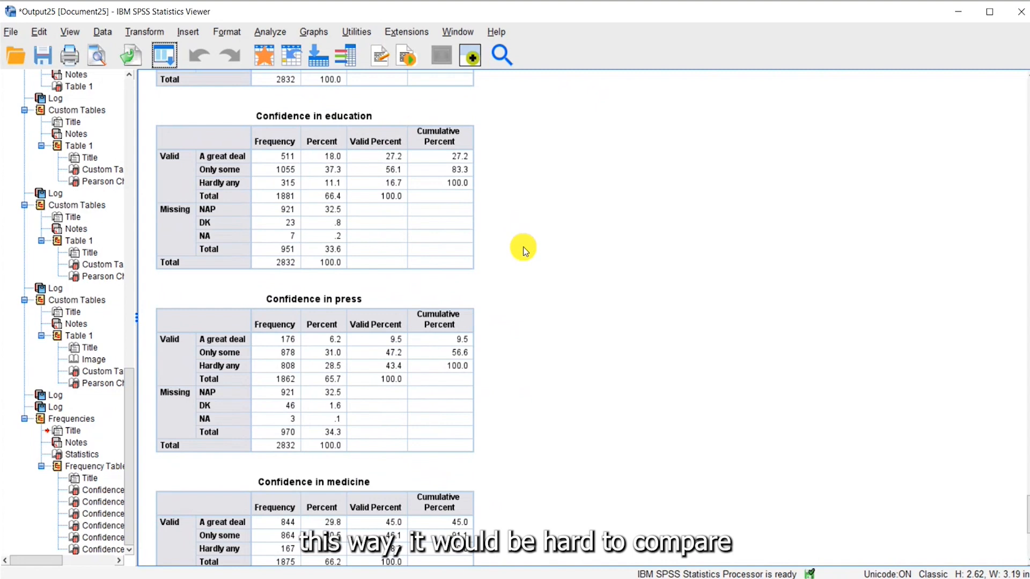
pyautogui.scroll(-2, 522, 264)
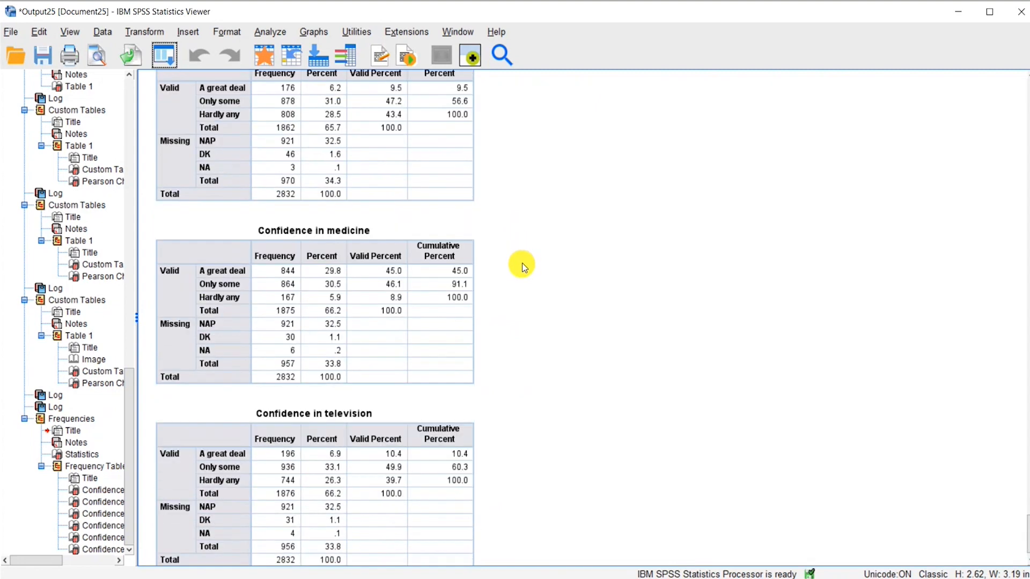
pyautogui.scroll(1, 524, 265)
pyautogui.scroll(5, 523, 266)
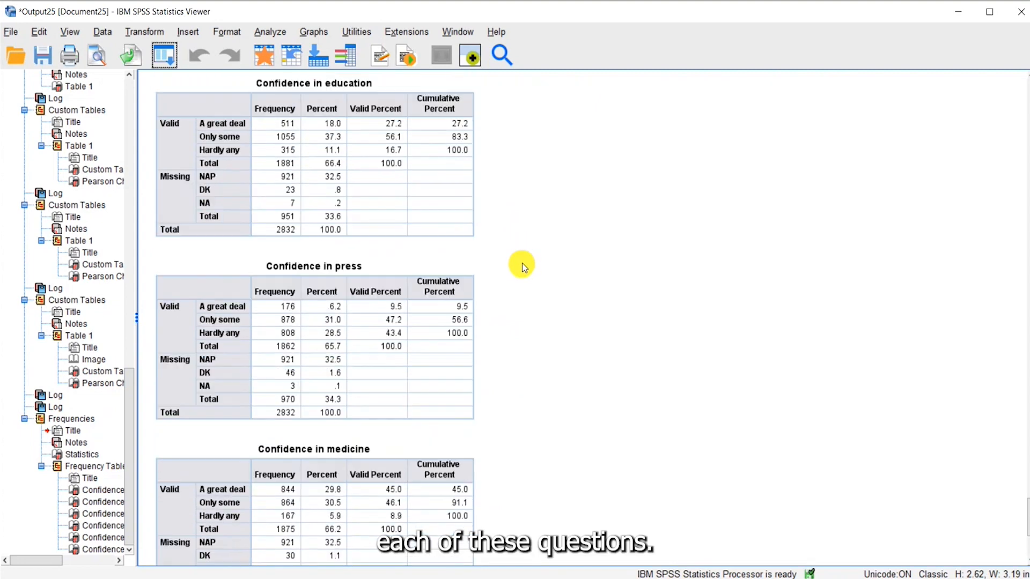
# Build a custom table with the six confidence variables from confinan to contv stacked in the rows
pyautogui.click(163, 54)
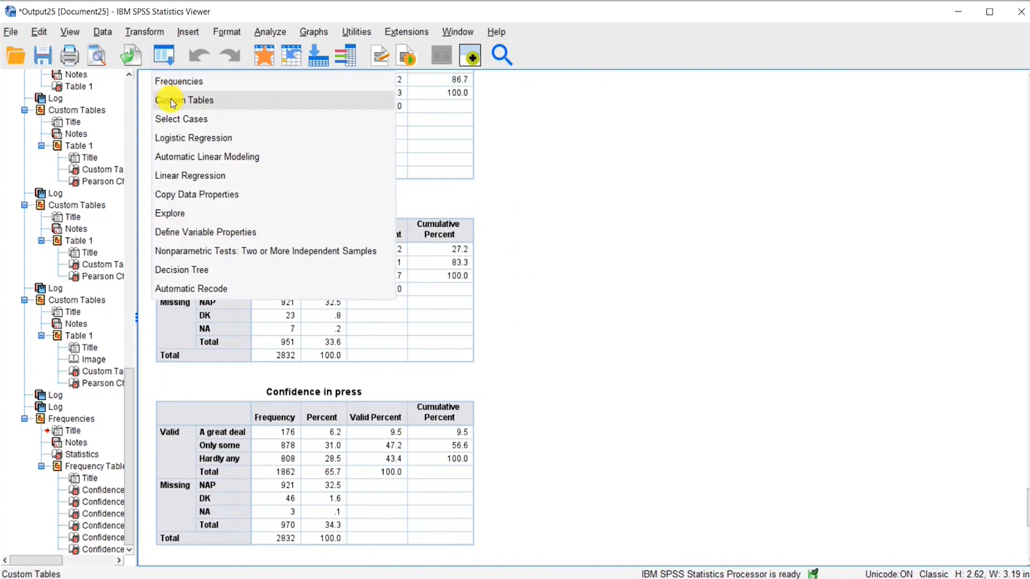
pyautogui.click(173, 104)
pyautogui.moveTo(147, 199); pyautogui.dragTo(97, 203)
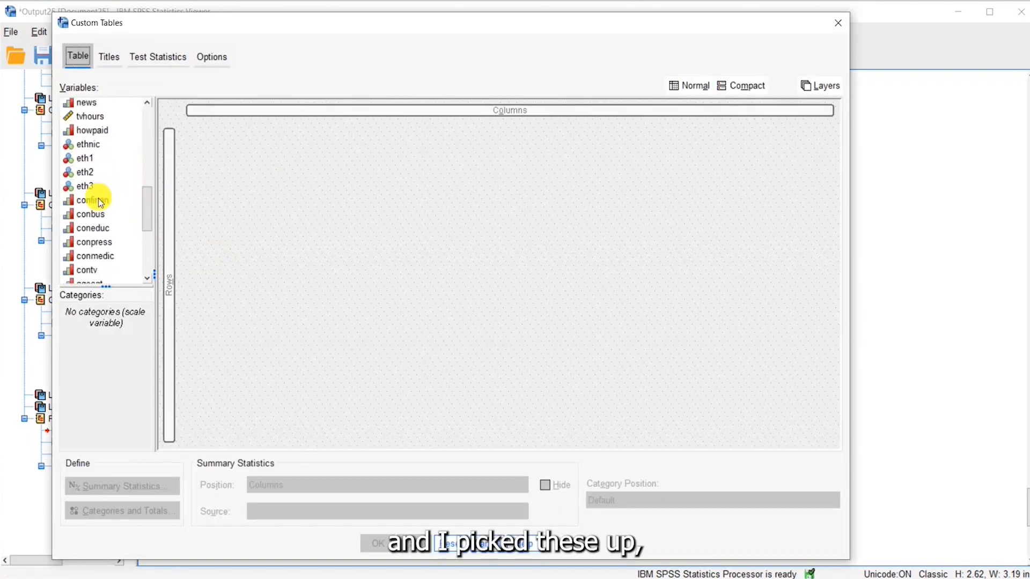
pyautogui.click(126, 206)
pyautogui.moveTo(149, 212); pyautogui.dragTo(171, 224)
pyautogui.keyDown('shift'); pyautogui.click(89, 215); pyautogui.keyUp('shift')
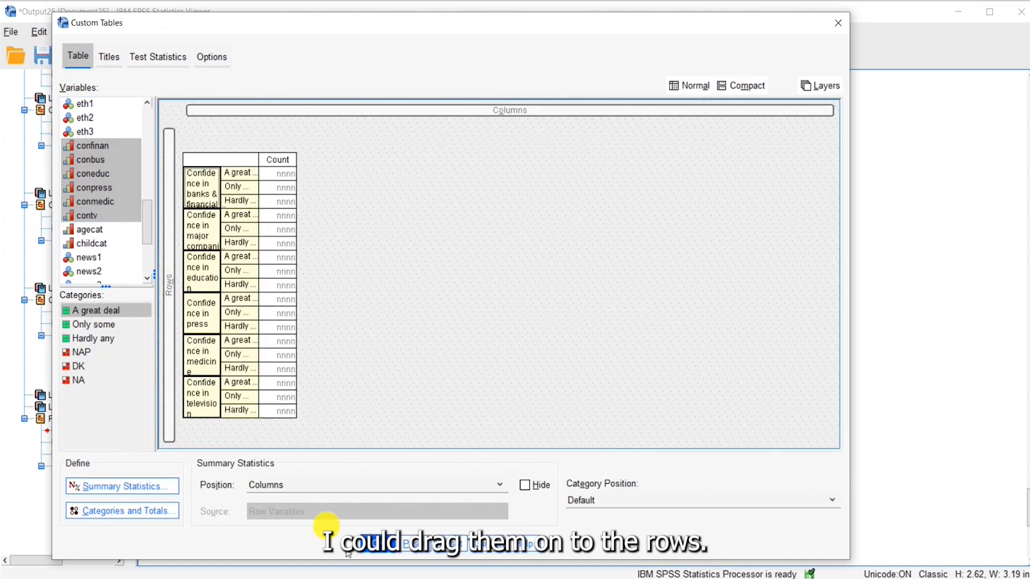
pyautogui.click(378, 553)
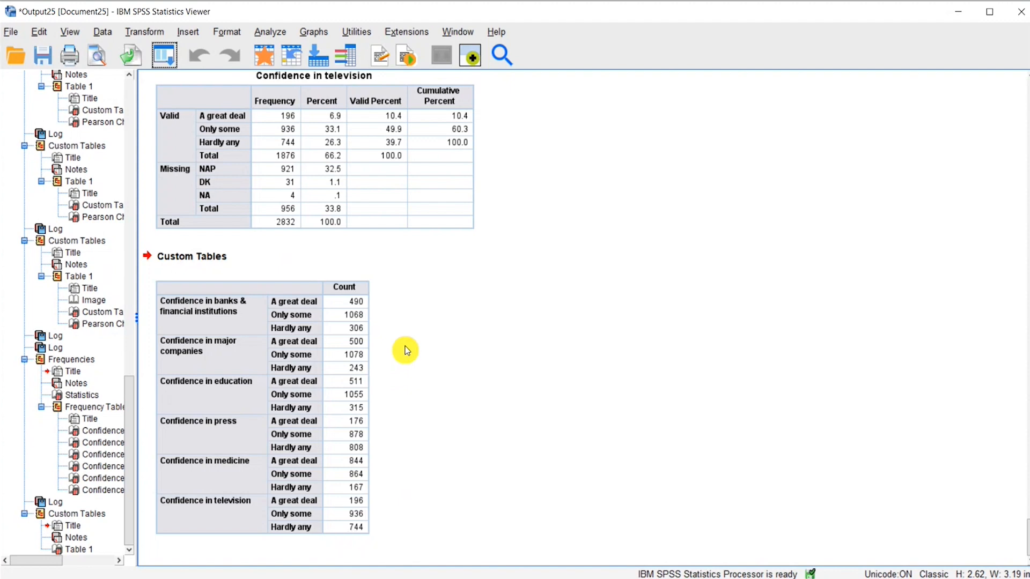
# Rebuild the confidence custom table with the category position set to Row Labels in Columns
pyautogui.click(163, 56)
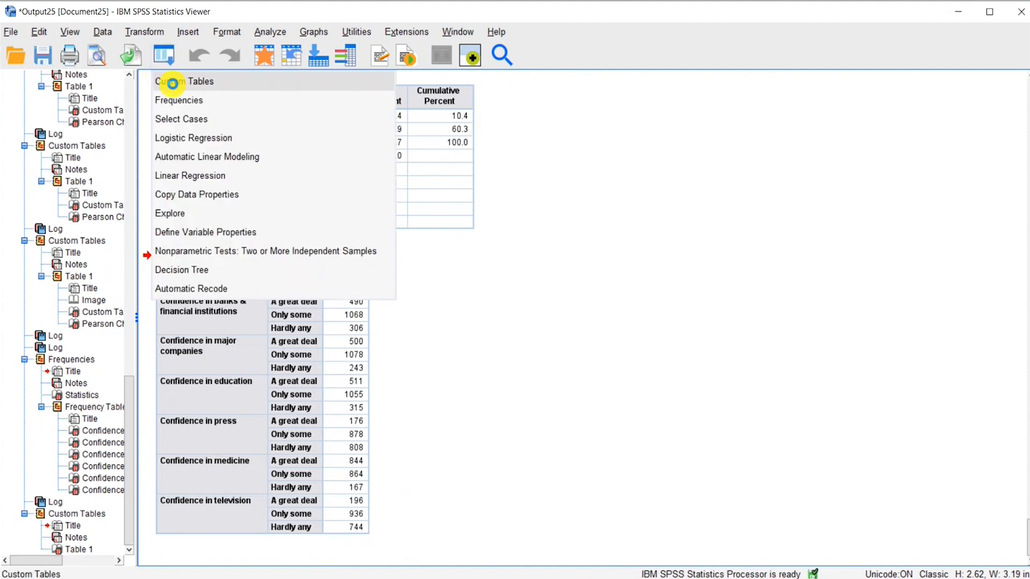
pyautogui.click(173, 83)
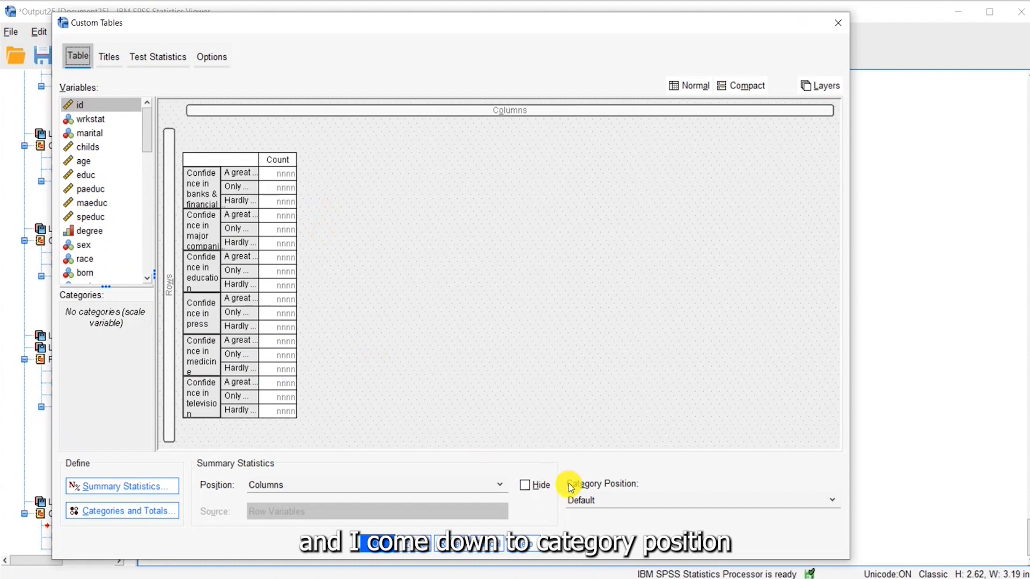
pyautogui.click(832, 500)
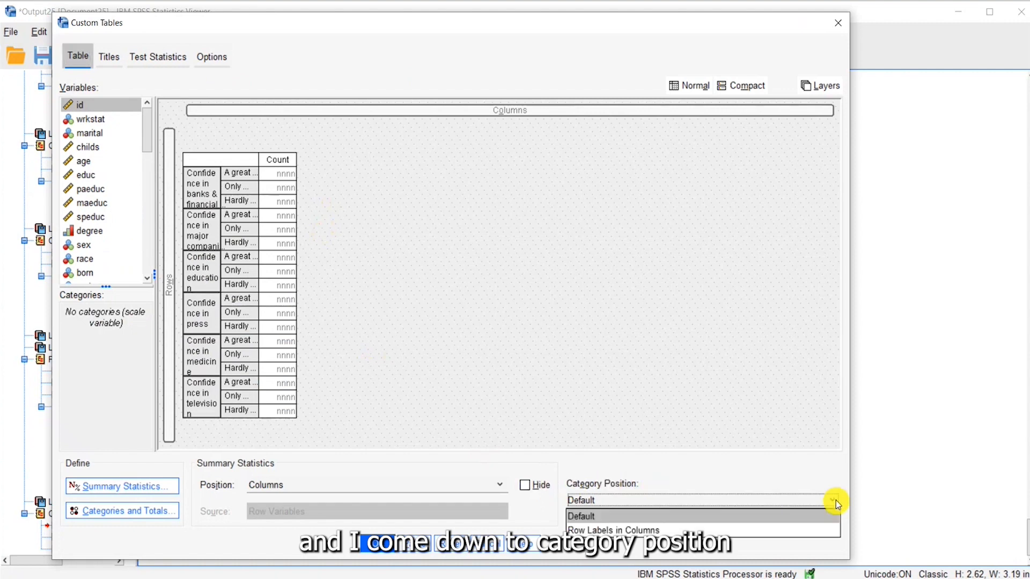
pyautogui.click(811, 530)
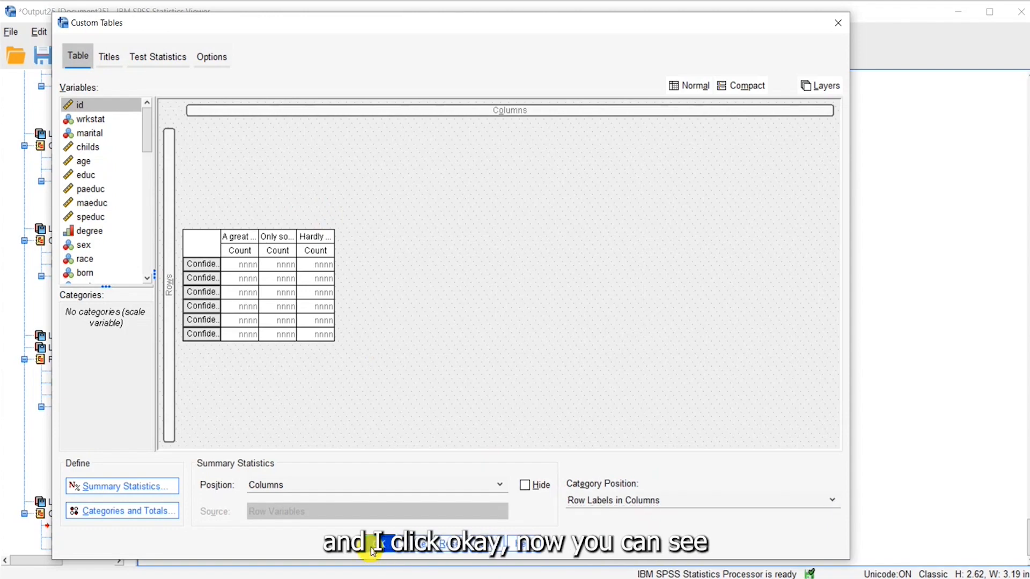
pyautogui.click(374, 550)
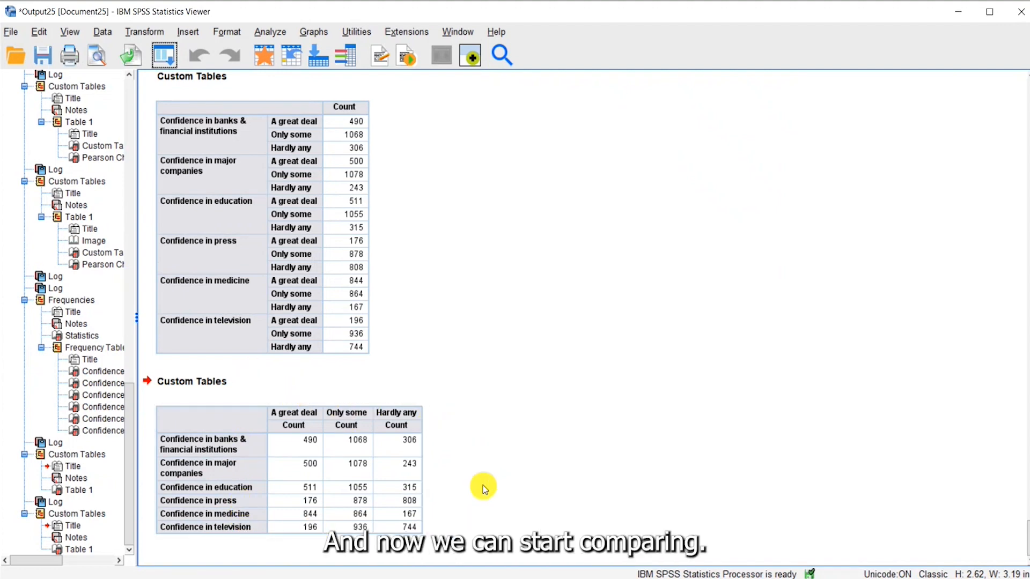
# Reopen the custom table definition and open the summary statistics for the first confidence question, banks & financial institutions
pyautogui.click(165, 53)
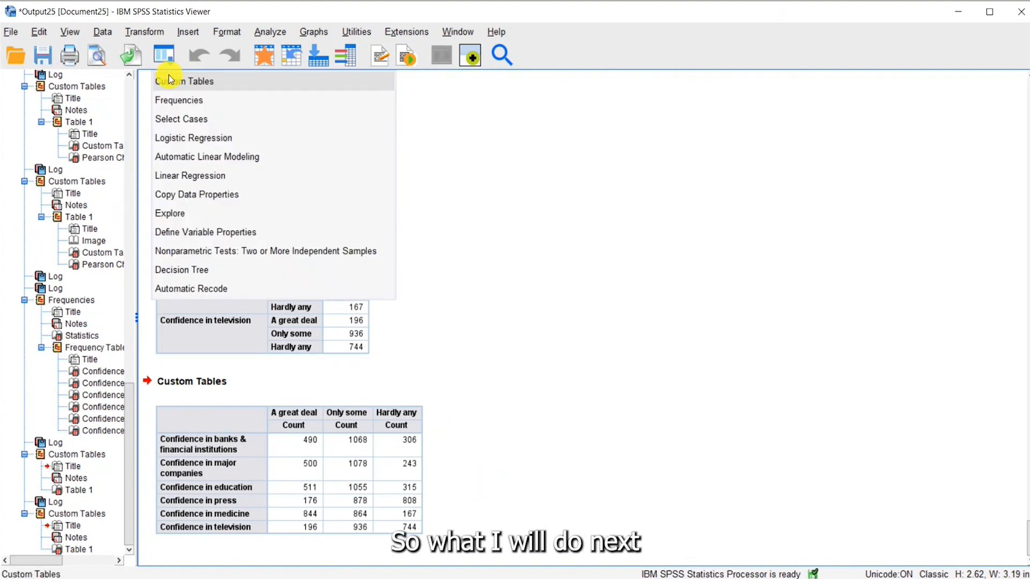
pyautogui.click(169, 80)
pyautogui.click(205, 264)
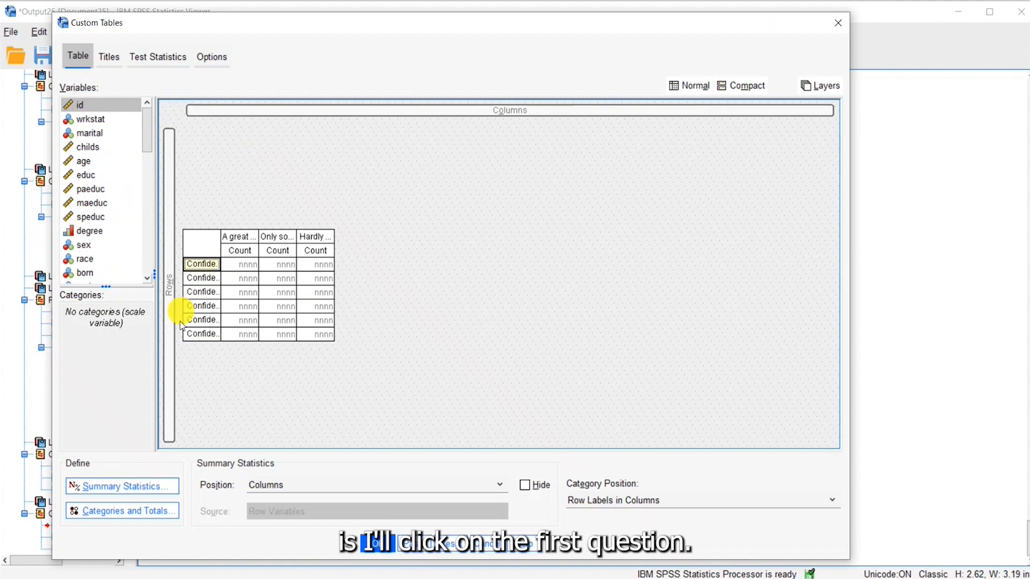
pyautogui.click(171, 487)
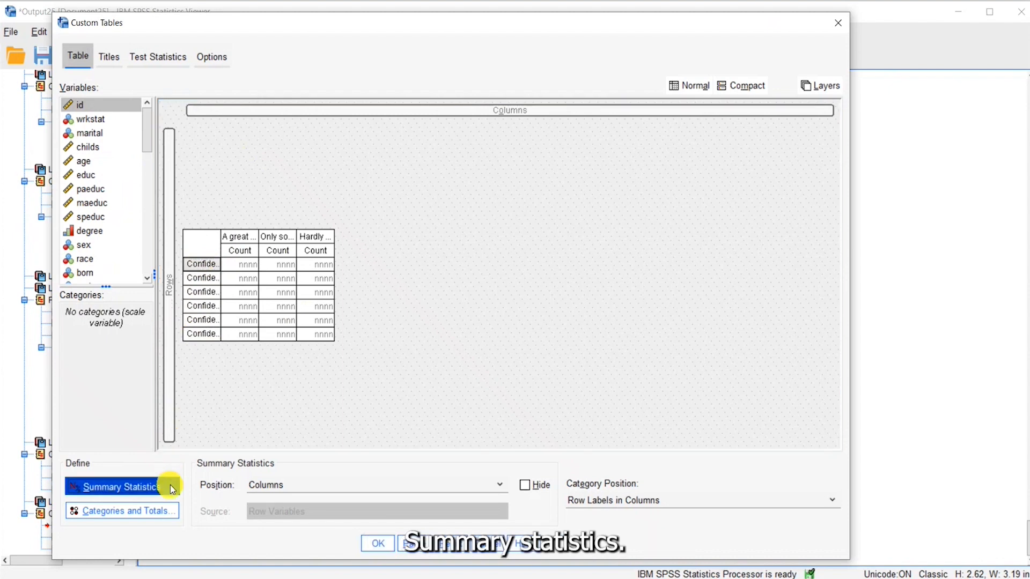
# Add the Row N % summary statistic to the confidence variable and change its label to "Row %"
pyautogui.click(169, 485)
pyautogui.click(138, 136)
pyautogui.click(177, 135)
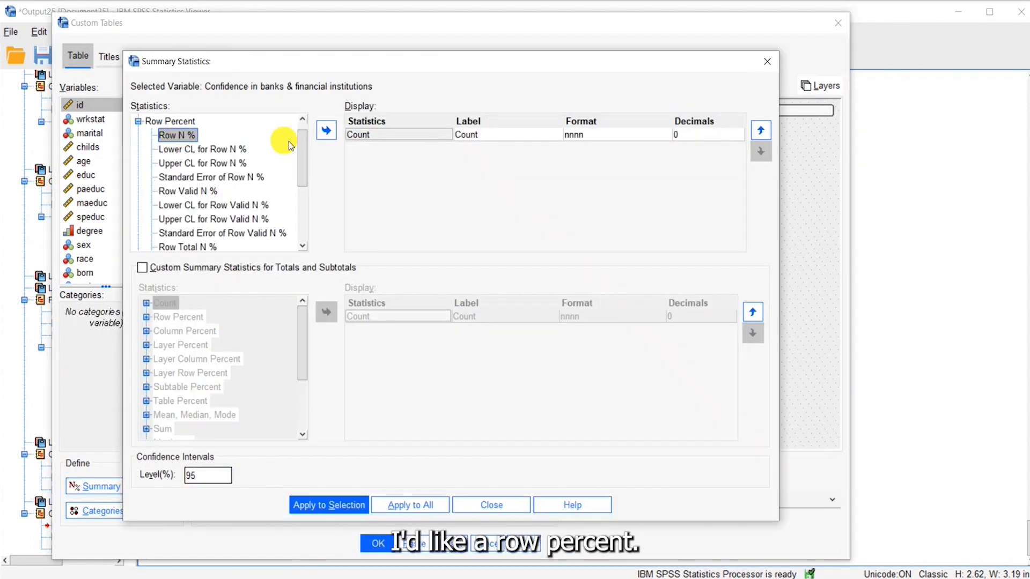
pyautogui.click(326, 130)
pyautogui.click(478, 150)
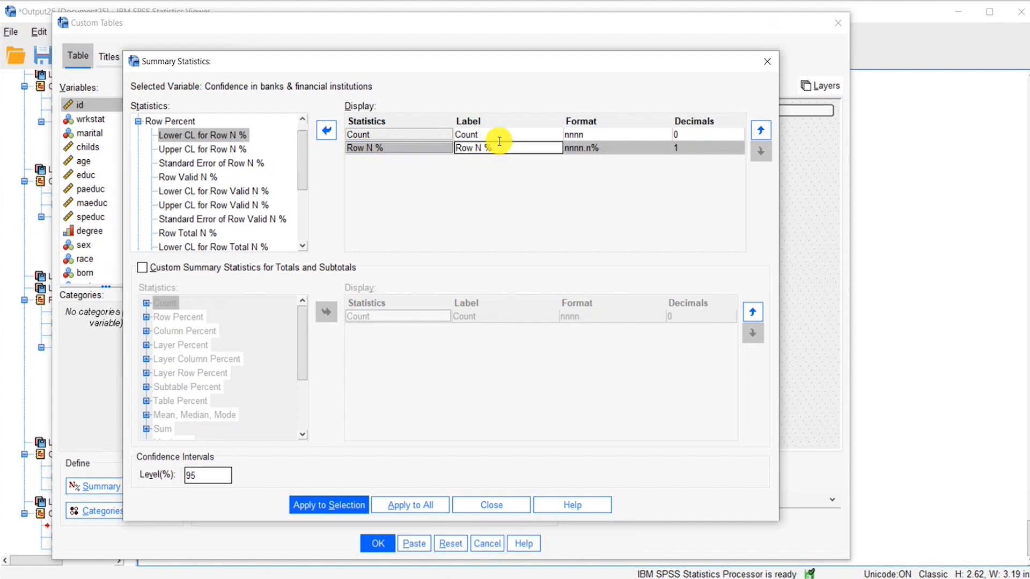
pyautogui.press('BackSpace')
pyautogui.press('BackSpace')
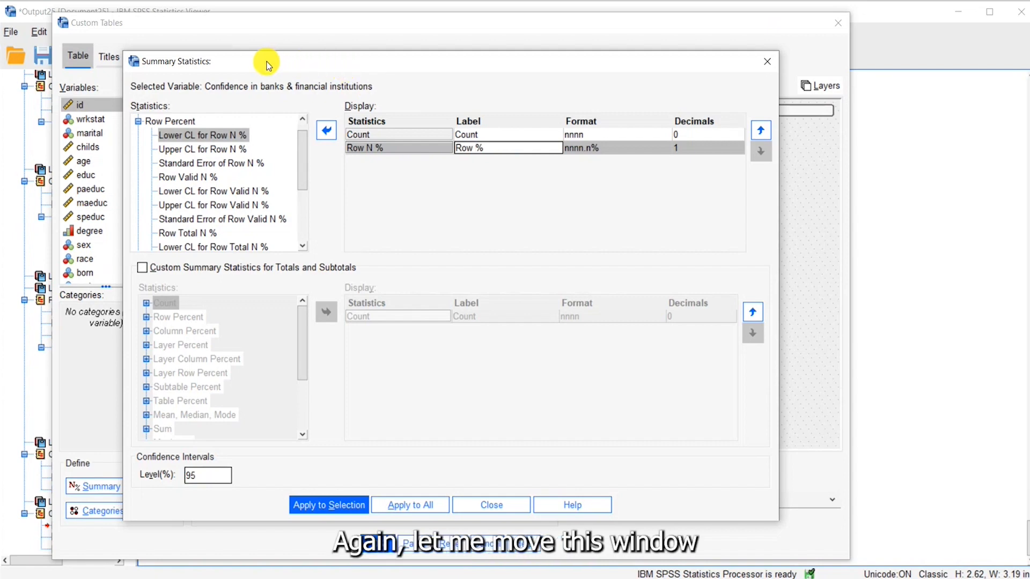
# Apply the count and row percent statistics to the first confidence question and to all the other questions
pyautogui.moveTo(268, 65); pyautogui.dragTo(541, 42)
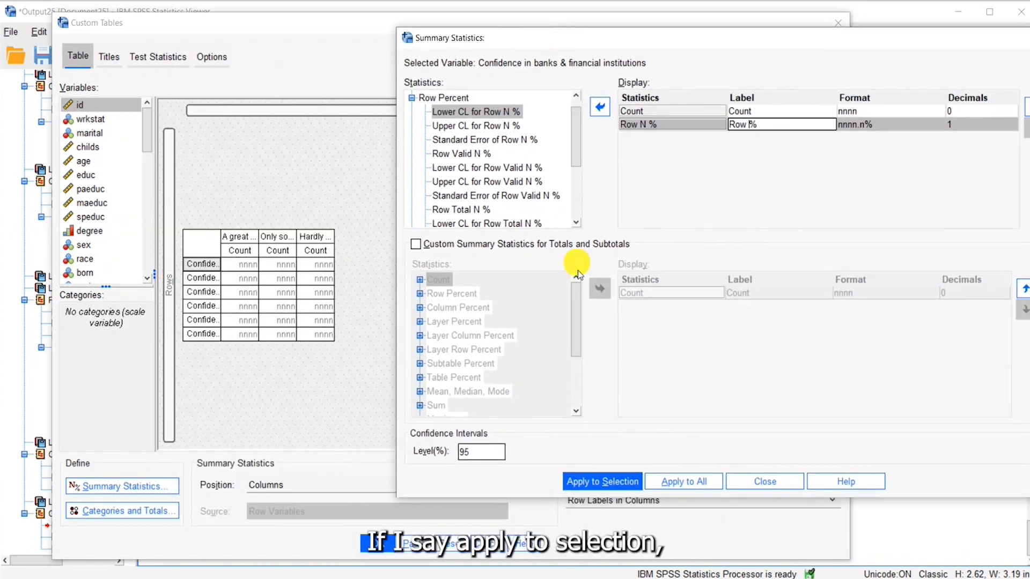
pyautogui.click(569, 482)
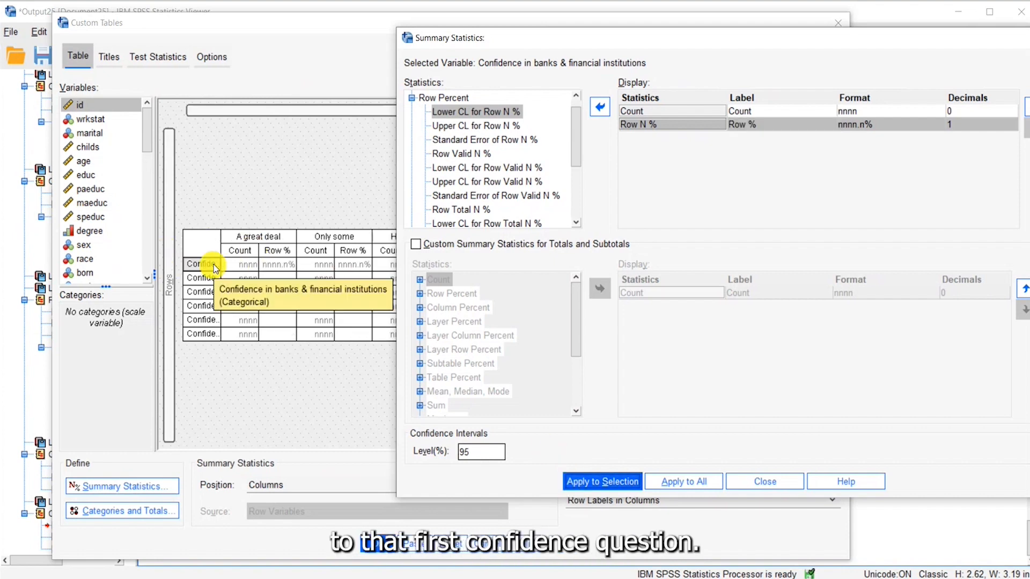
pyautogui.click(669, 484)
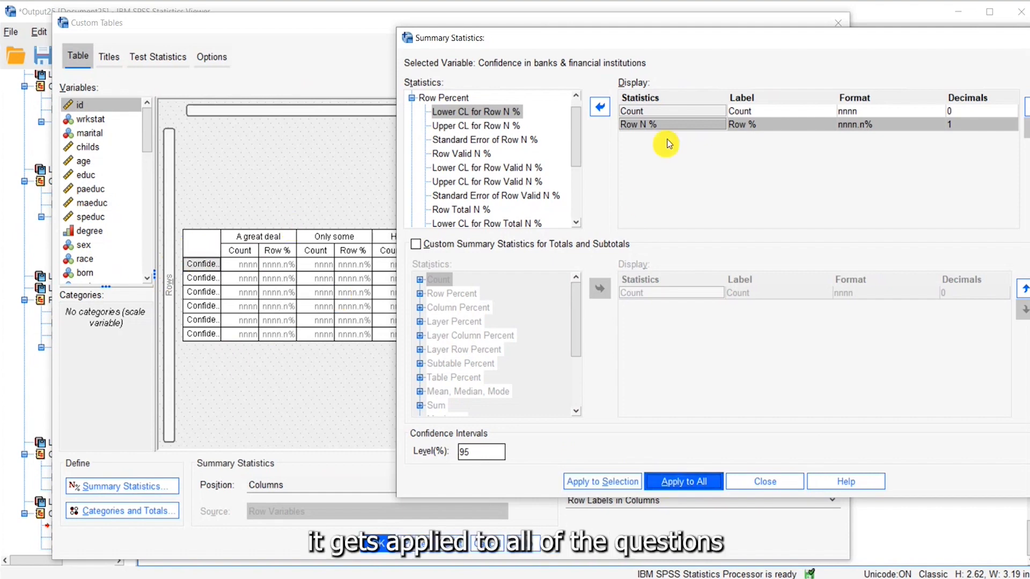
# Remove Count from the displayed statistics for all the confidence questions and generate the table
pyautogui.click(633, 112)
pyautogui.click(599, 107)
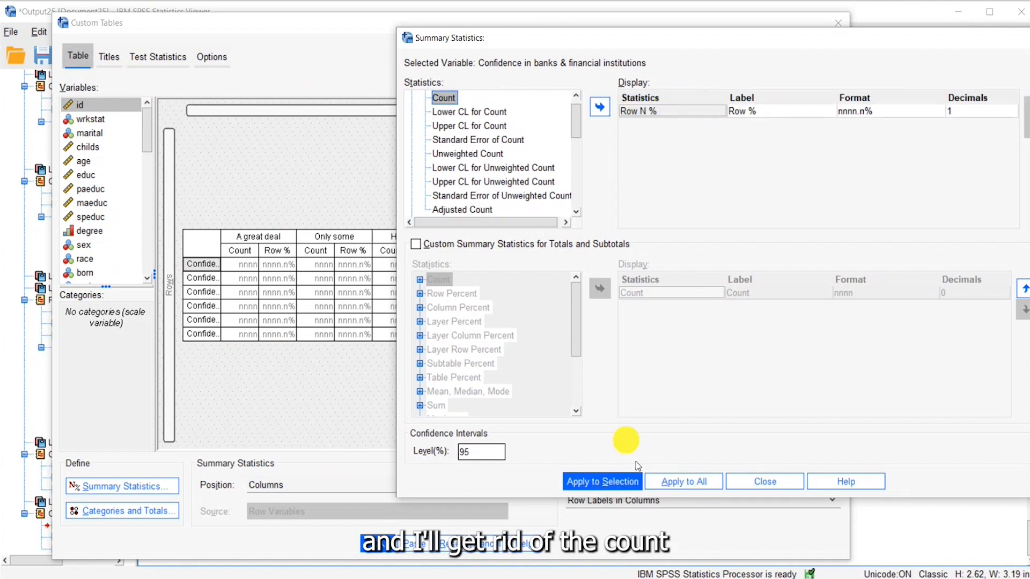
pyautogui.click(670, 483)
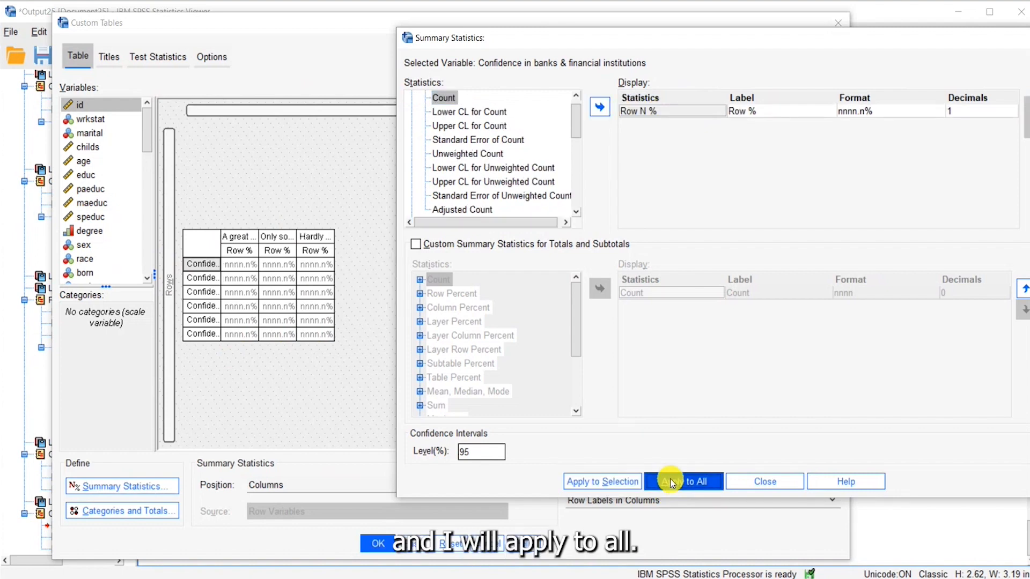
pyautogui.click(753, 485)
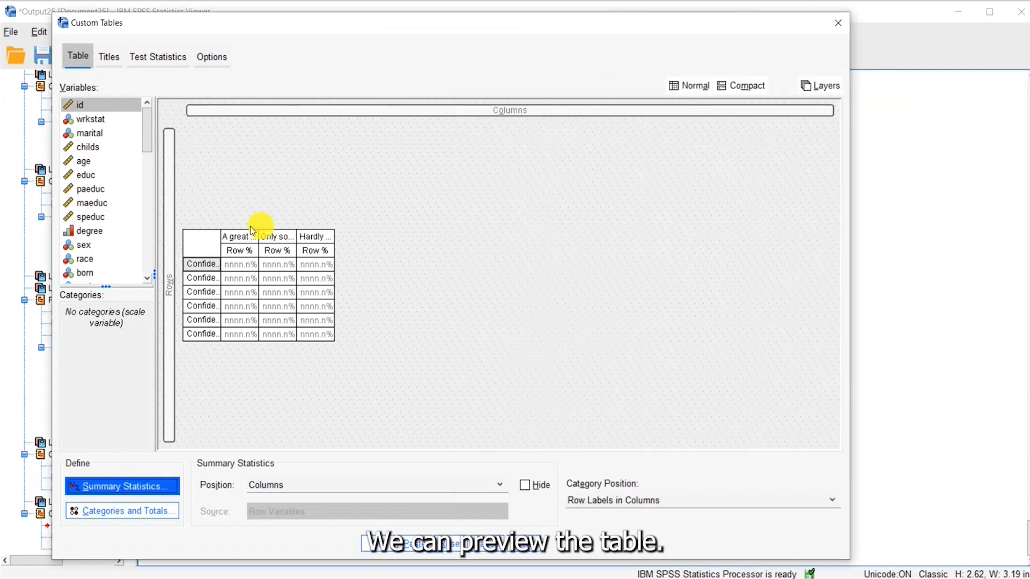
pyautogui.click(375, 545)
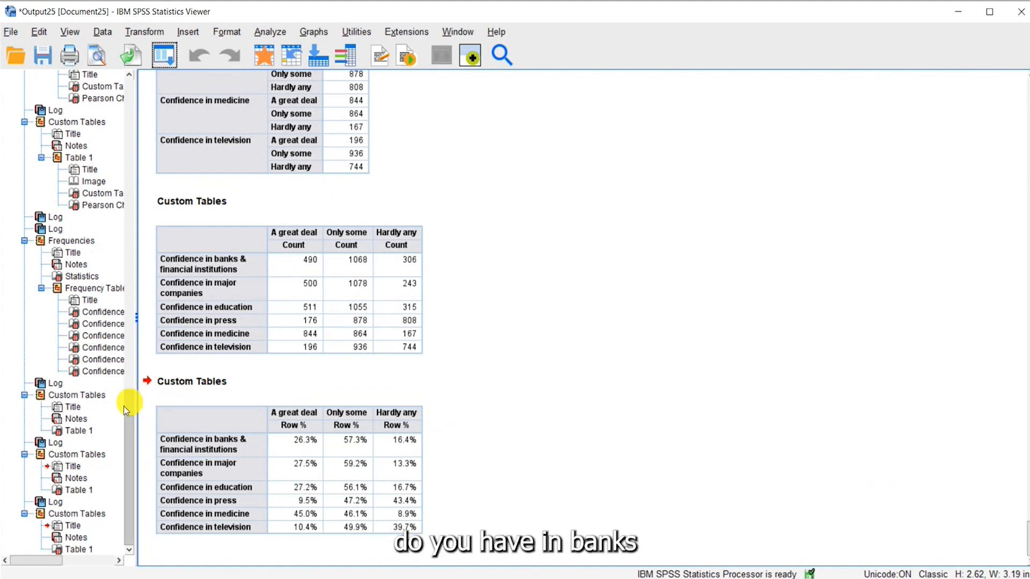
pyautogui.click(174, 443)
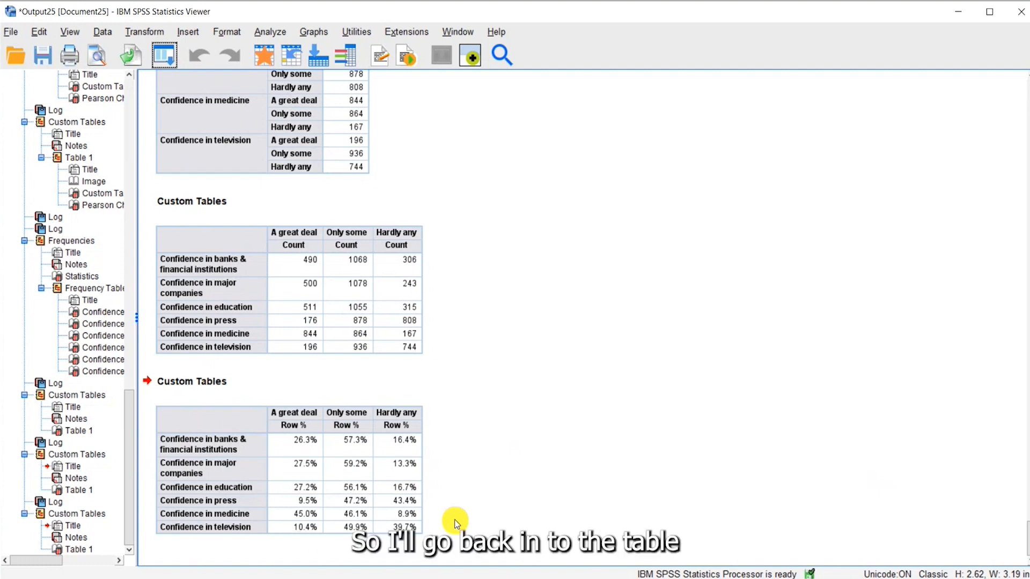
# Reopen the recently used Custom Tables setup and select all row variables
pyautogui.click(167, 56)
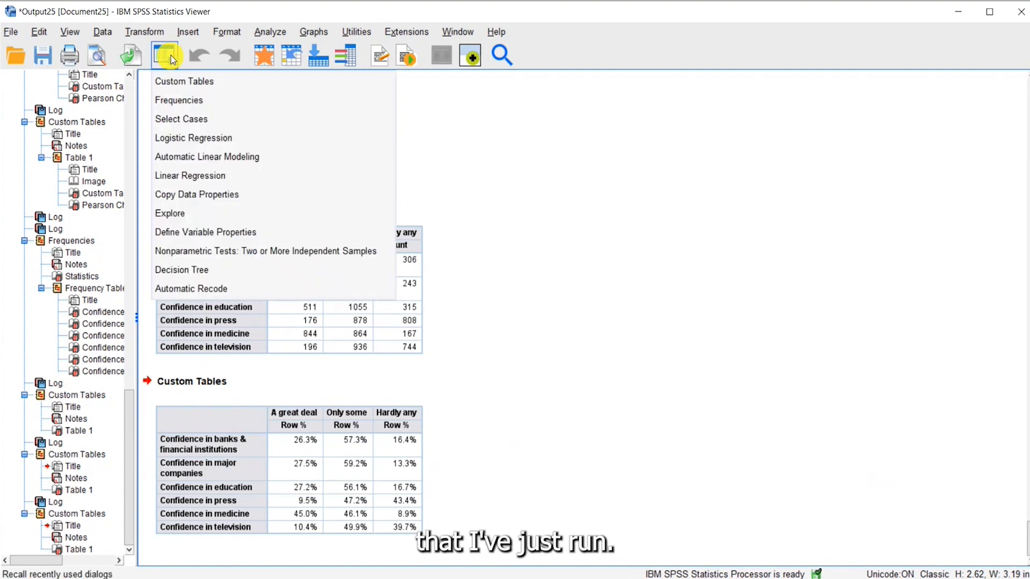
pyautogui.click(176, 82)
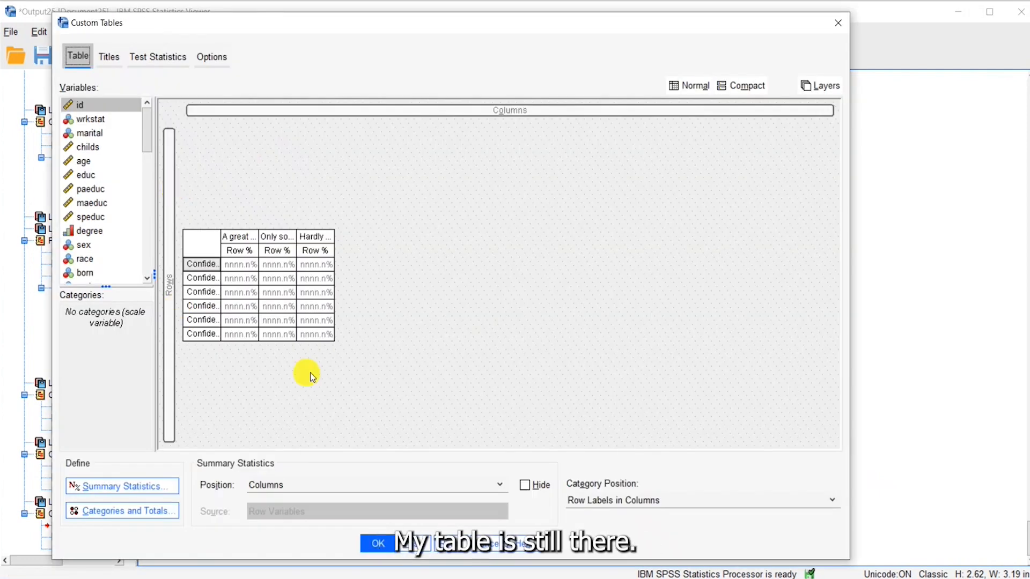
pyautogui.click(203, 265)
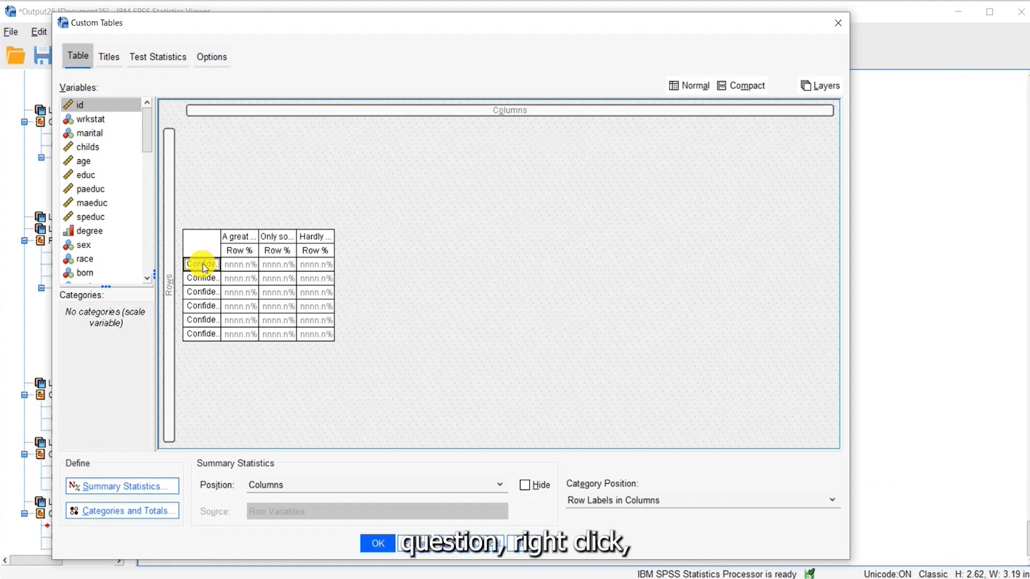
pyautogui.rightClick(204, 268)
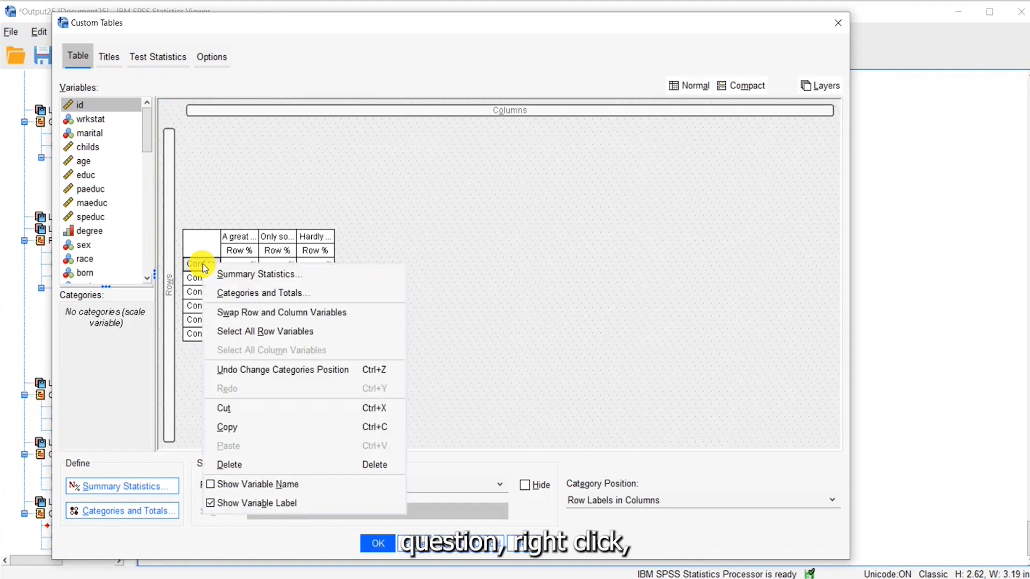
pyautogui.click(237, 331)
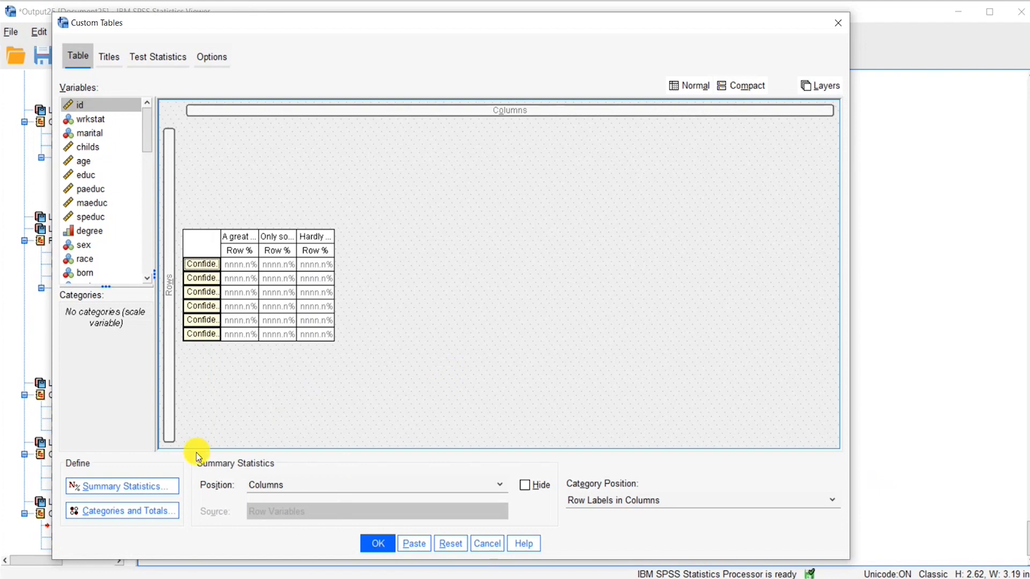
# Add a computed category labelled "Difference" with the expression [1] - [3] to the selected variables
pyautogui.click(159, 512)
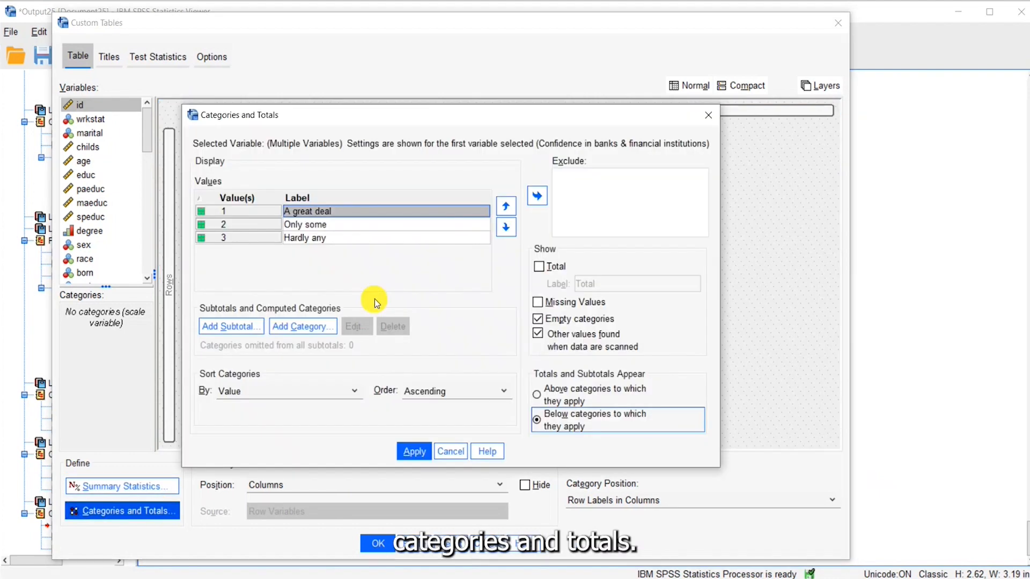
pyautogui.click(320, 328)
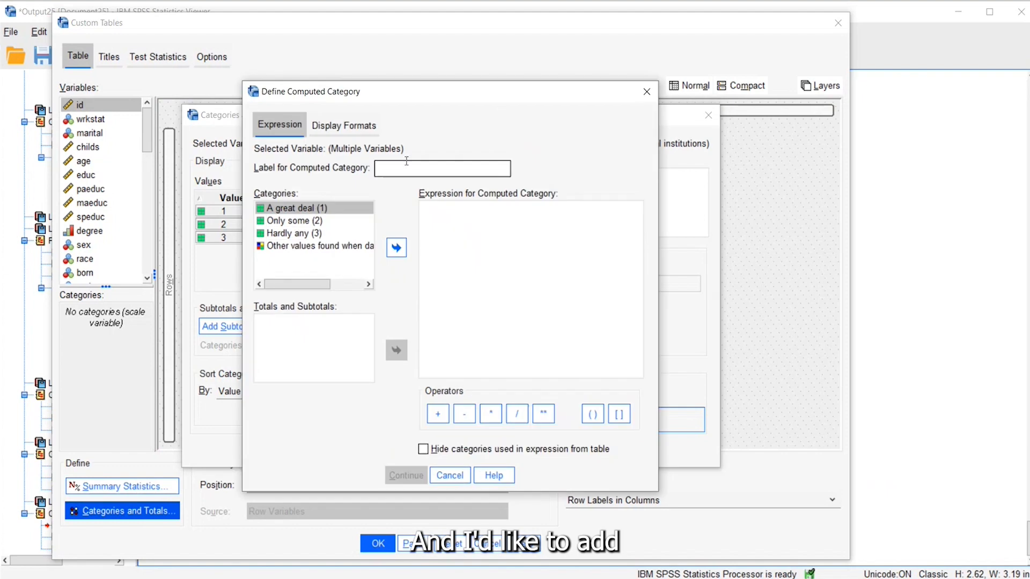
pyautogui.write('Difference')
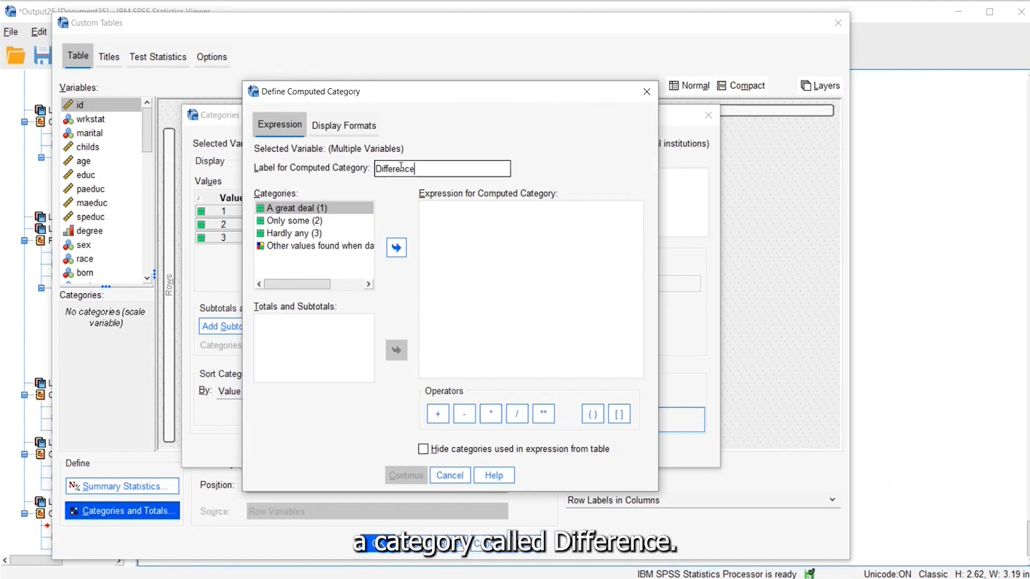
pyautogui.click(328, 208)
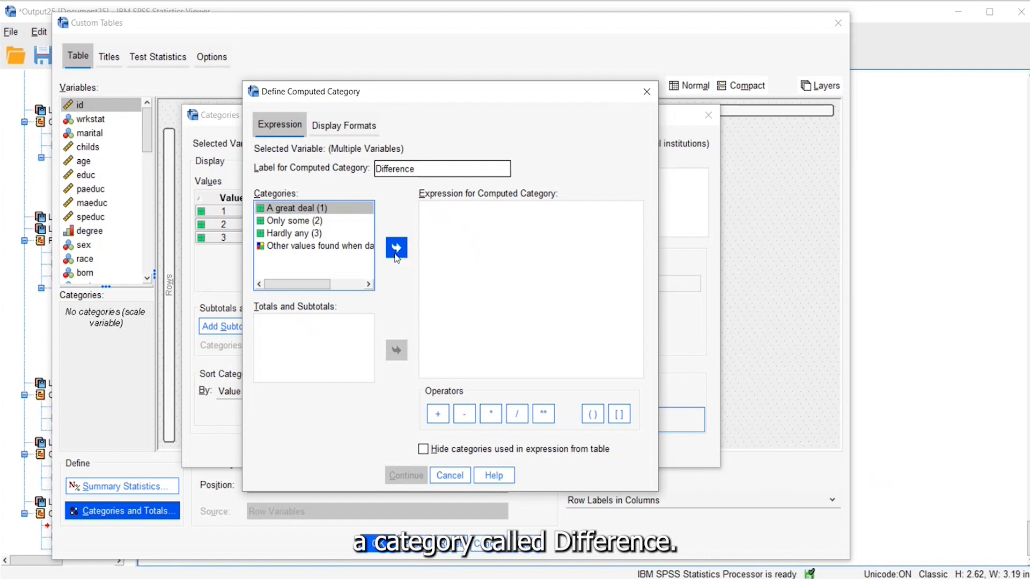
pyautogui.click(396, 255)
pyautogui.click(464, 413)
pyautogui.click(297, 234)
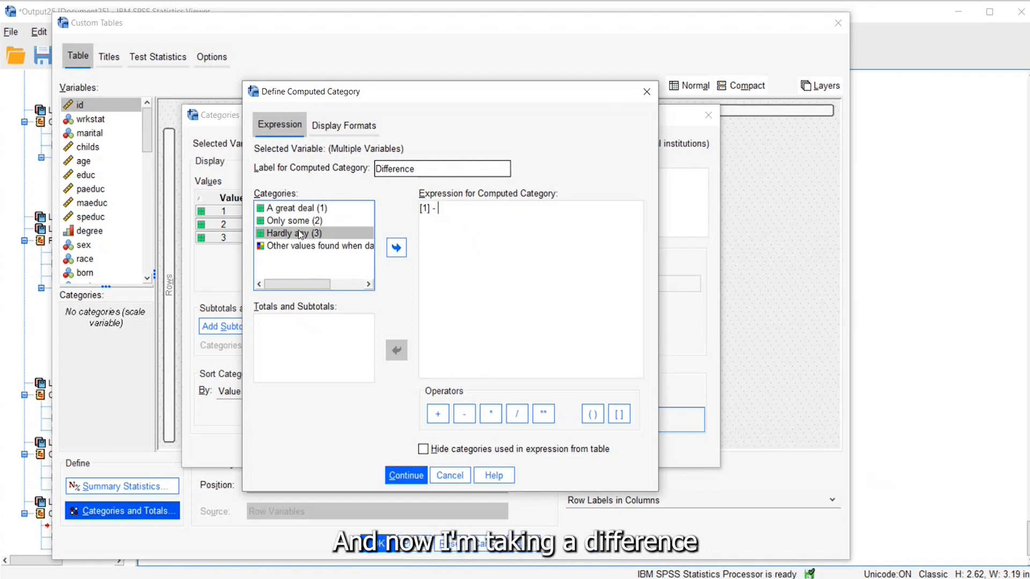
pyautogui.click(396, 247)
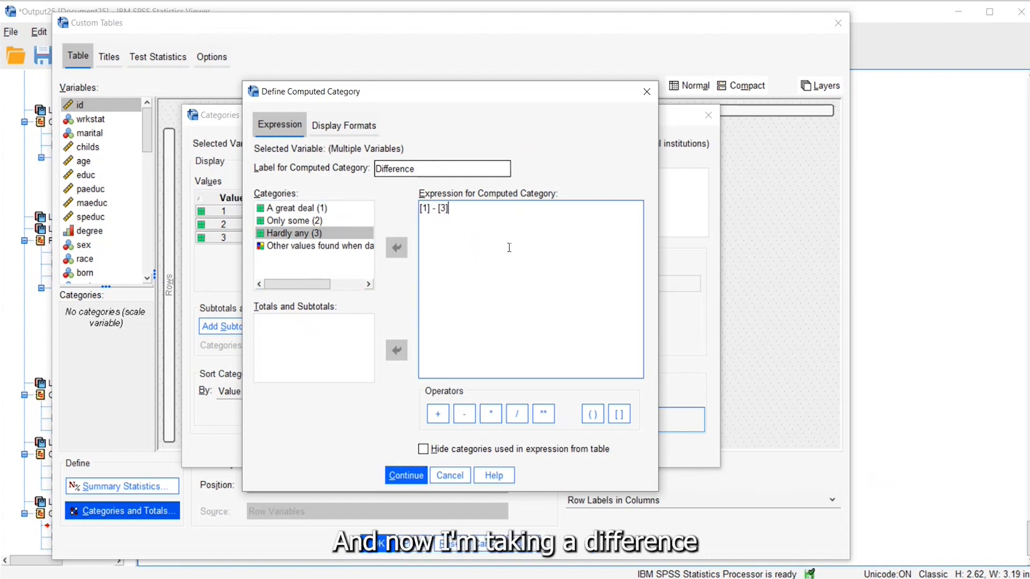
pyautogui.click(405, 476)
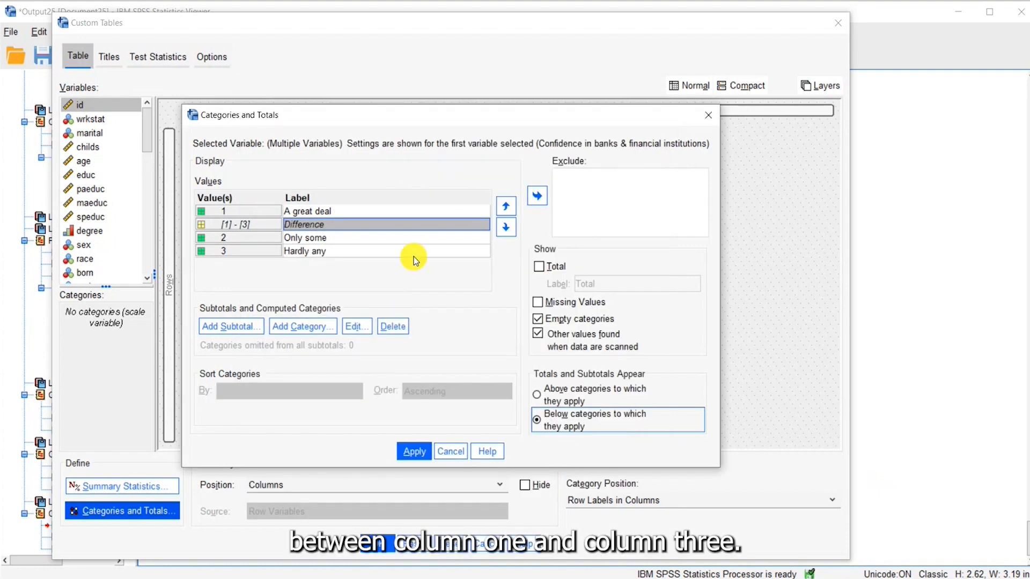
# Move the Difference category below Hardly any, apply the categories and generate the table
pyautogui.click(502, 229)
pyautogui.click(499, 229)
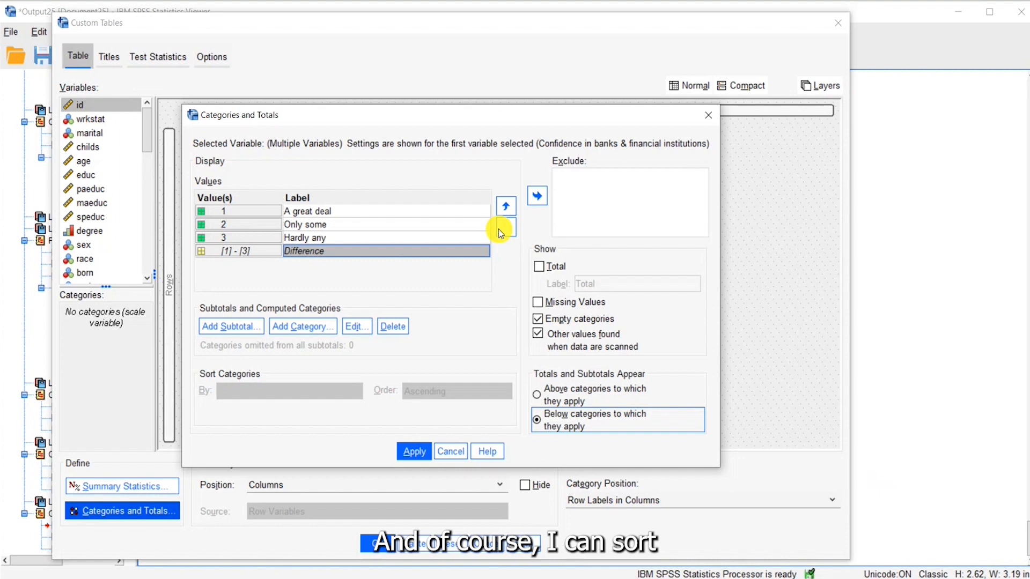
pyautogui.click(417, 453)
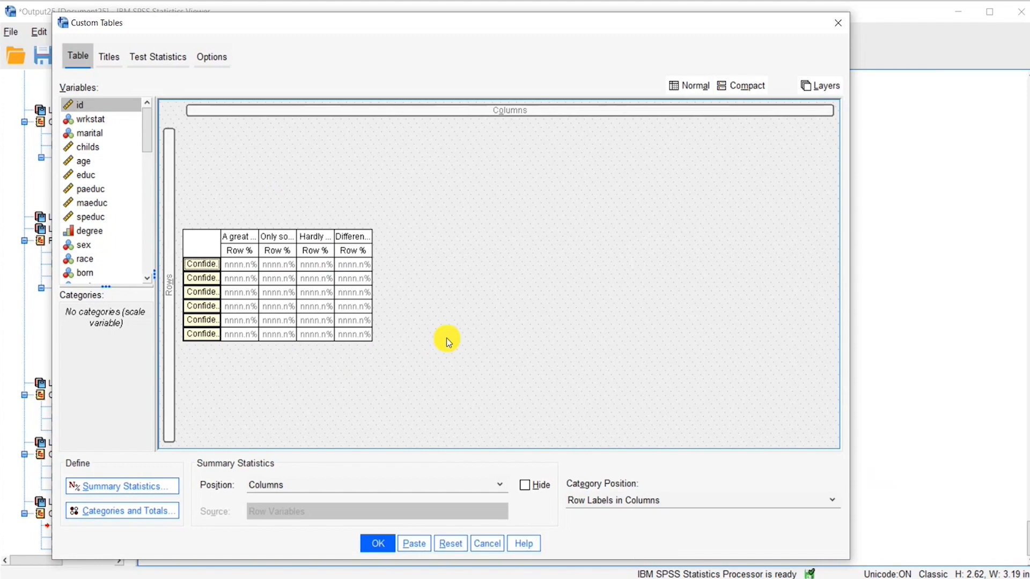
pyautogui.click(377, 543)
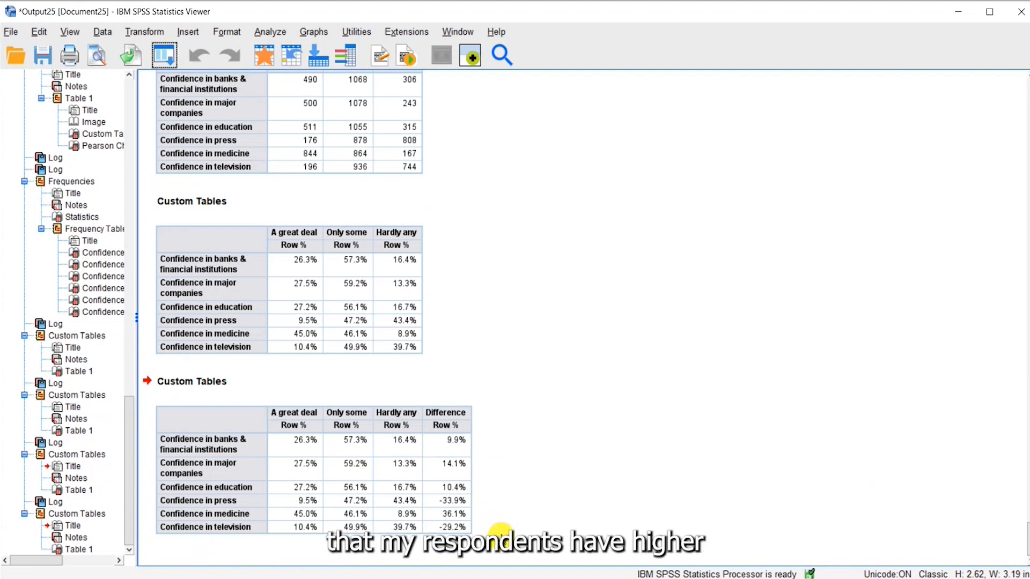
pyautogui.click(465, 482)
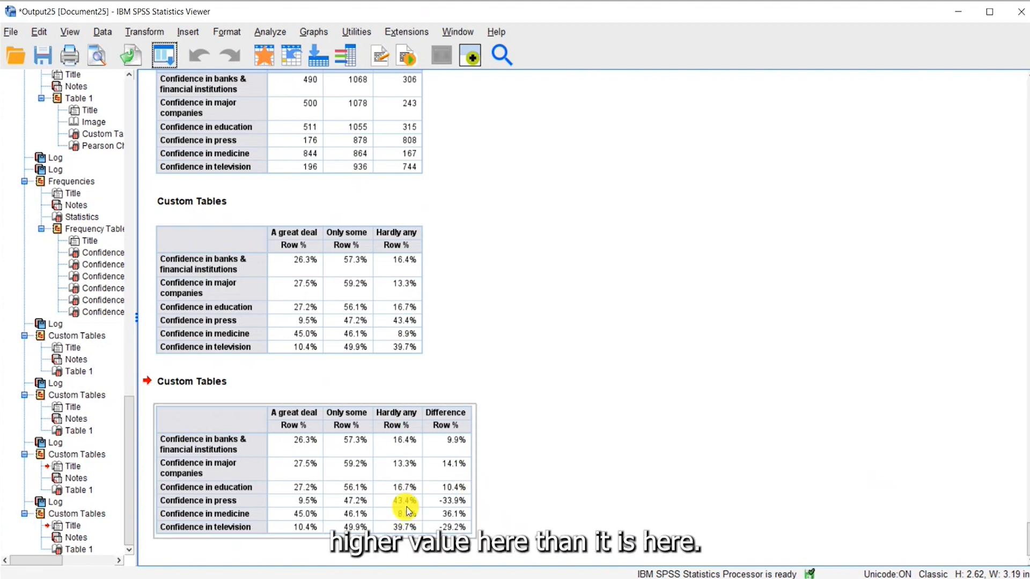
pyautogui.click(508, 511)
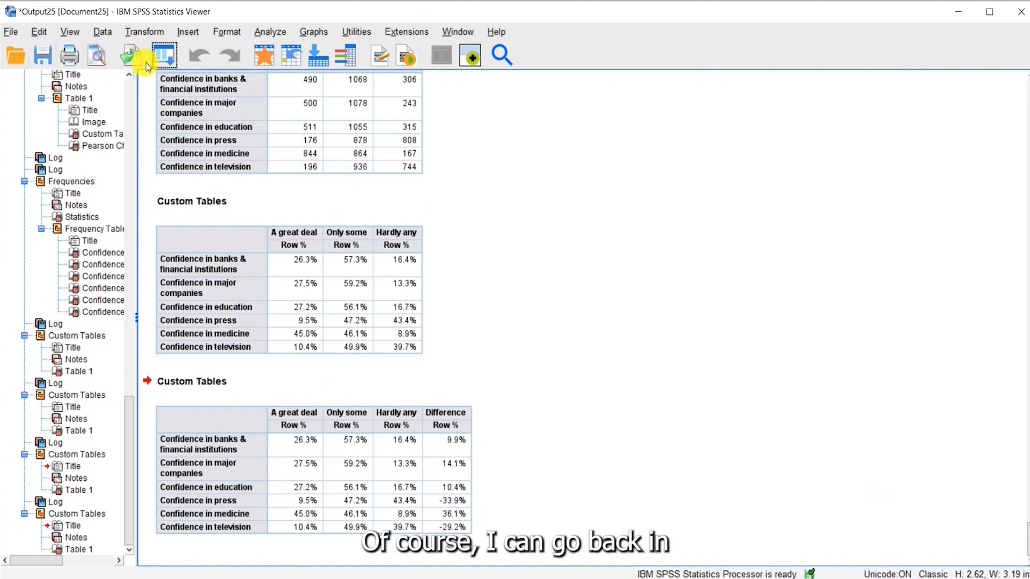
# Reopen the Custom Tables setup and target the table style's conditional formatting at Custom Table, All data cells
pyautogui.click(162, 52)
pyautogui.click(193, 81)
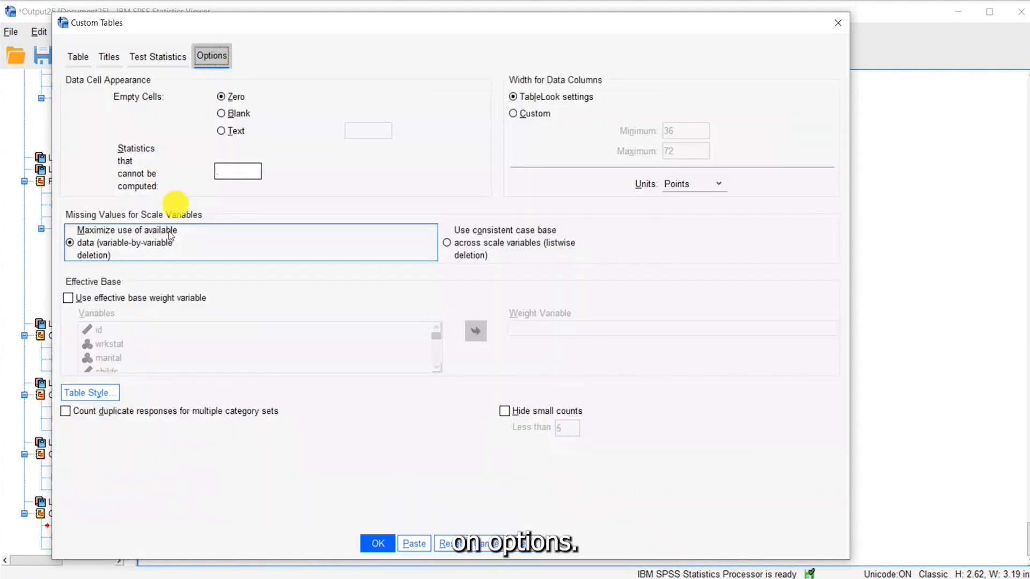
pyautogui.click(101, 394)
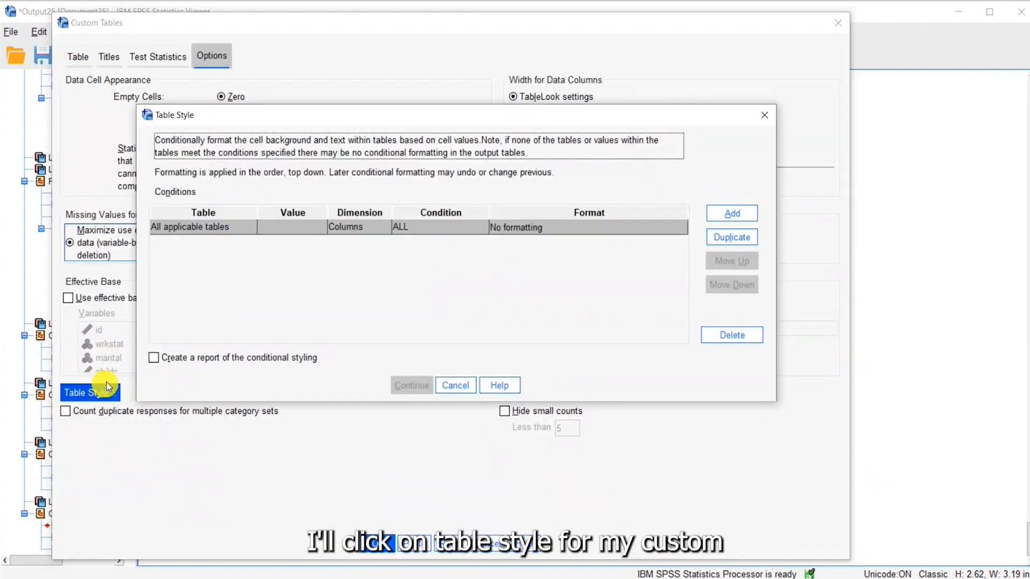
pyautogui.click(248, 227)
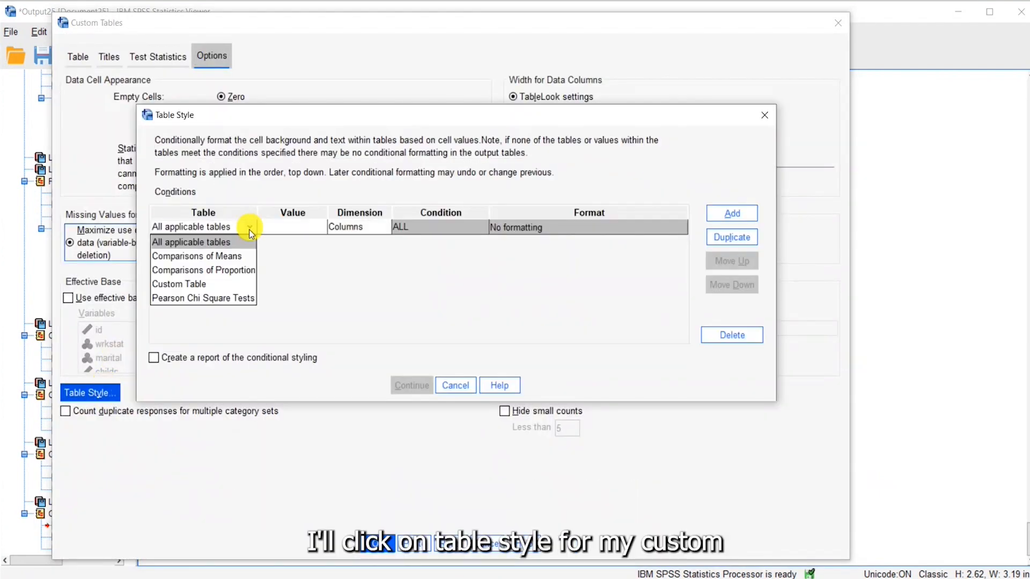
pyautogui.click(234, 286)
pyautogui.click(306, 228)
pyautogui.click(319, 227)
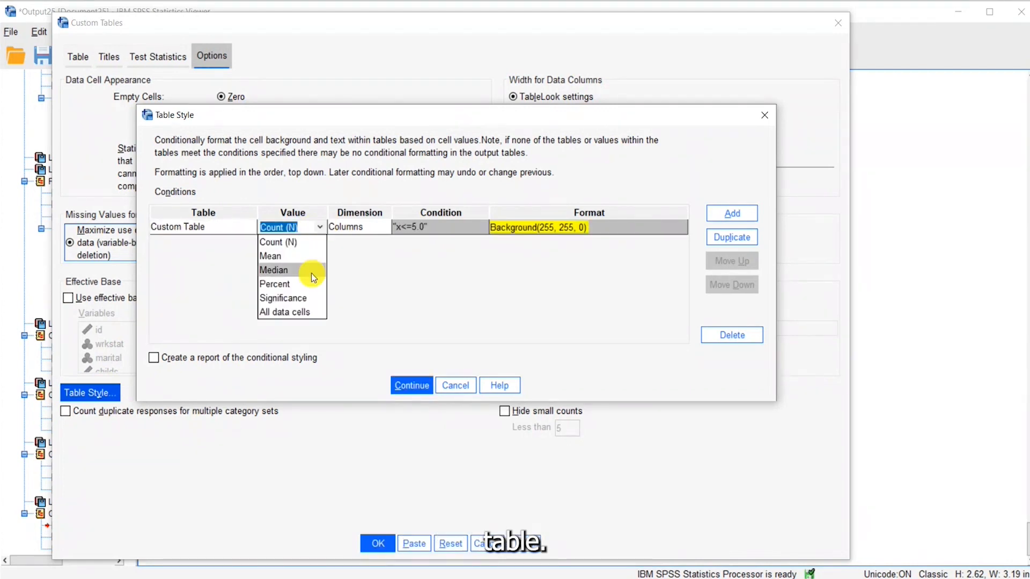
pyautogui.click(302, 312)
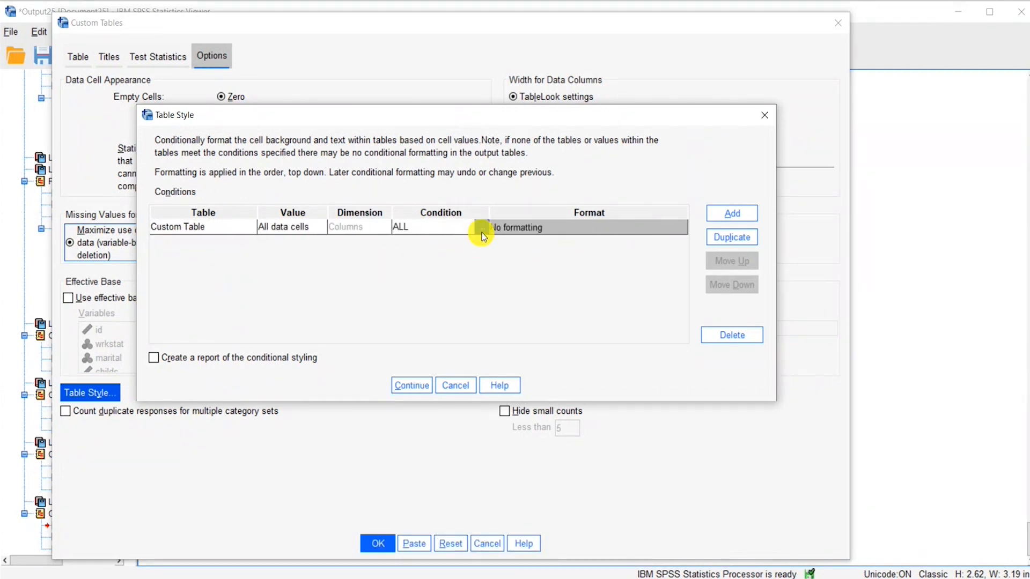
# Restrict the Custom Table formatting rule for all data cells to values less than 0
pyautogui.click(482, 231)
pyautogui.click(371, 228)
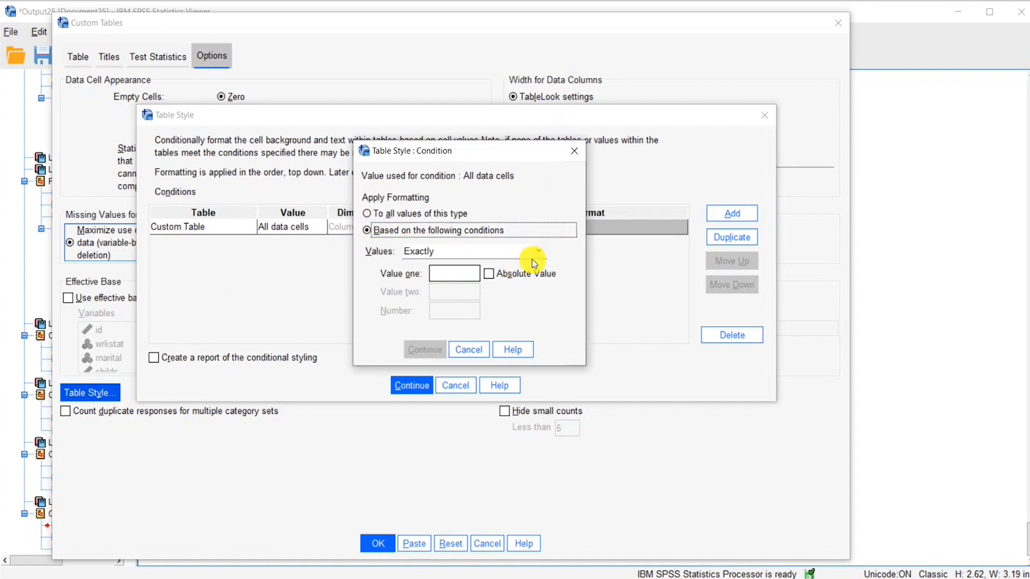
pyautogui.click(537, 251)
pyautogui.click(513, 281)
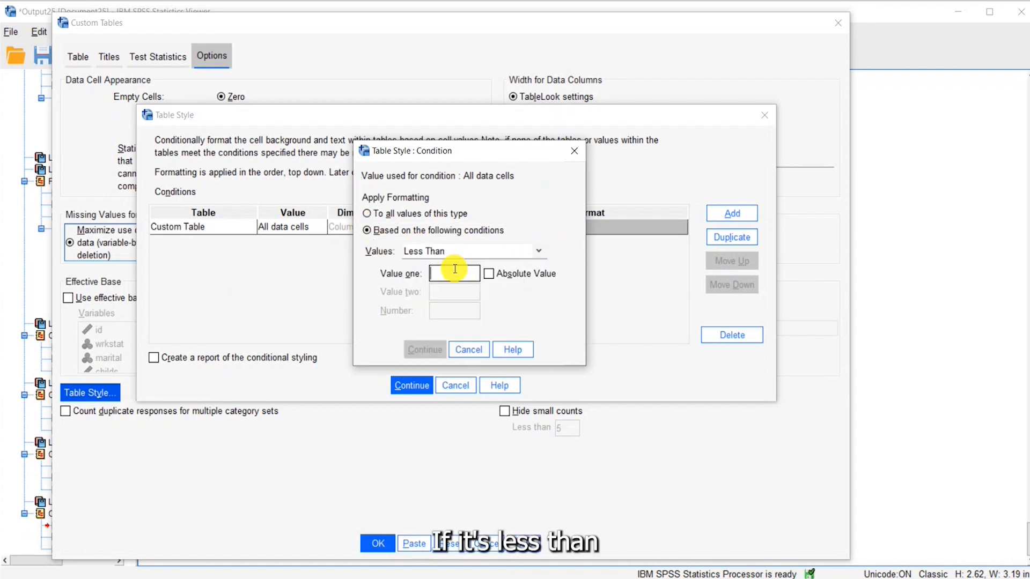
pyautogui.click(454, 273)
pyautogui.write('0')
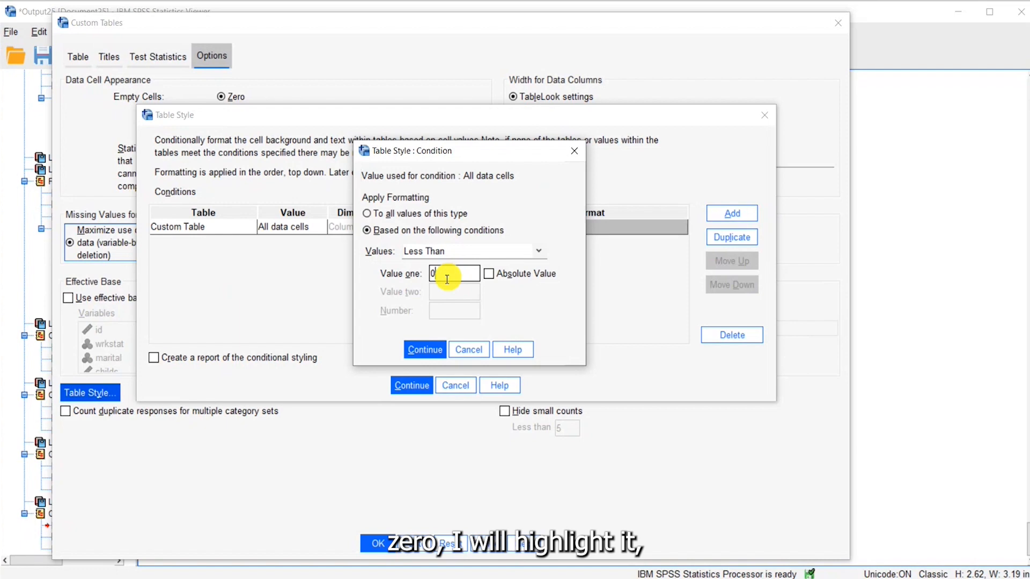
pyautogui.click(427, 349)
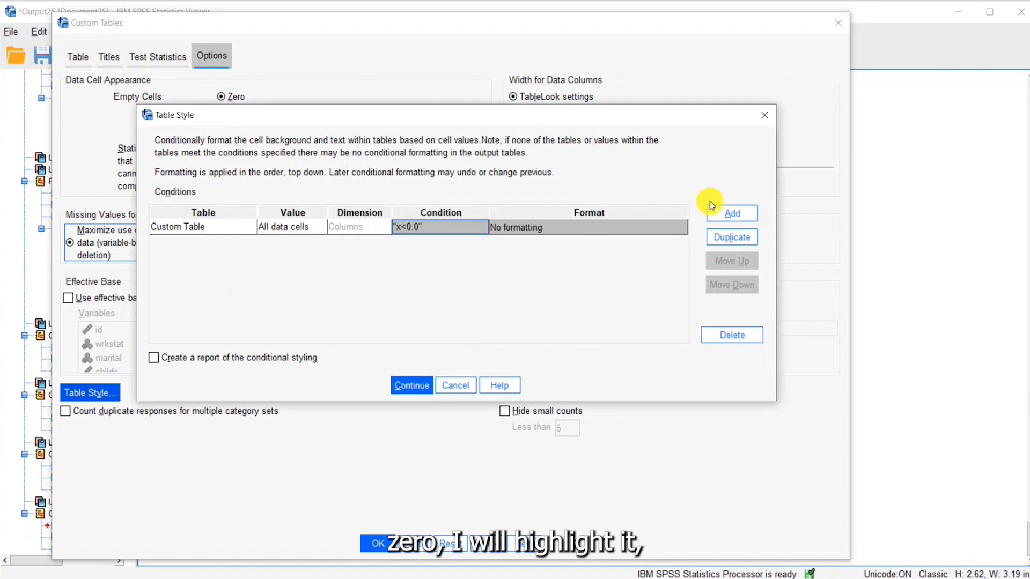
# Give the rule's matching cells a red background (239, 51, 56), accept the table style and generate the table
pyautogui.click(685, 228)
pyautogui.click(396, 204)
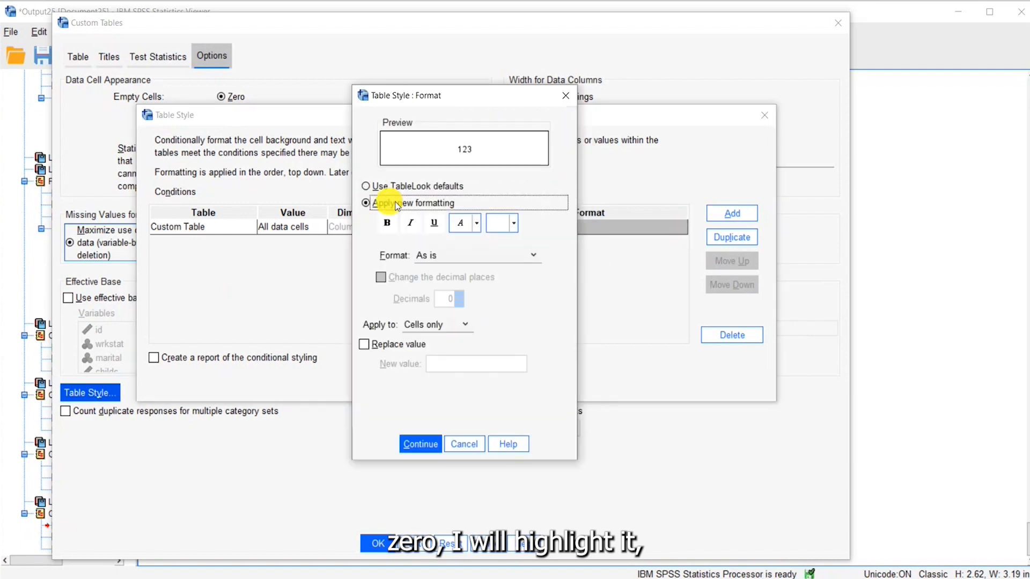
pyautogui.click(511, 223)
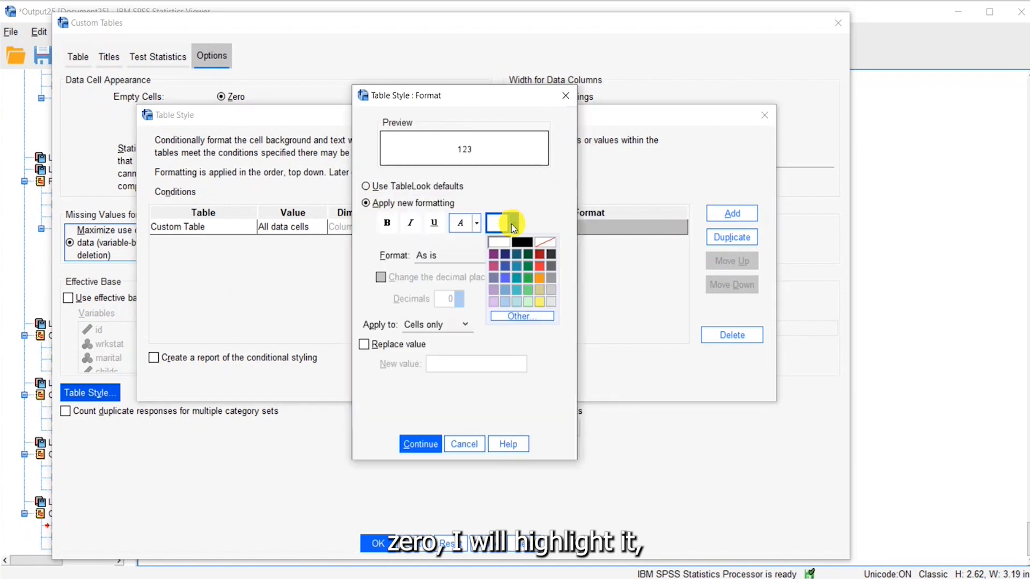
pyautogui.click(539, 267)
pyautogui.click(427, 443)
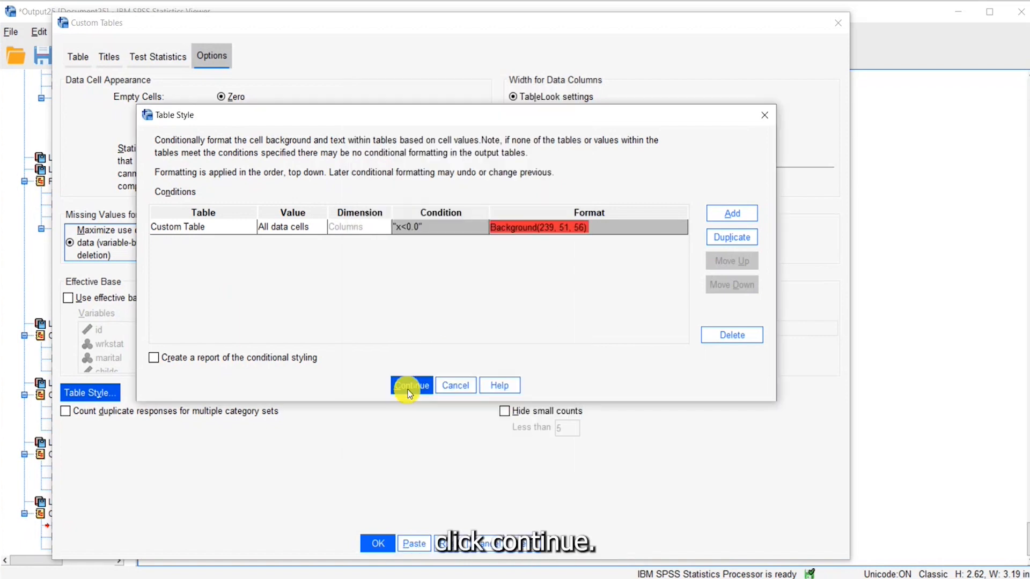
pyautogui.click(408, 385)
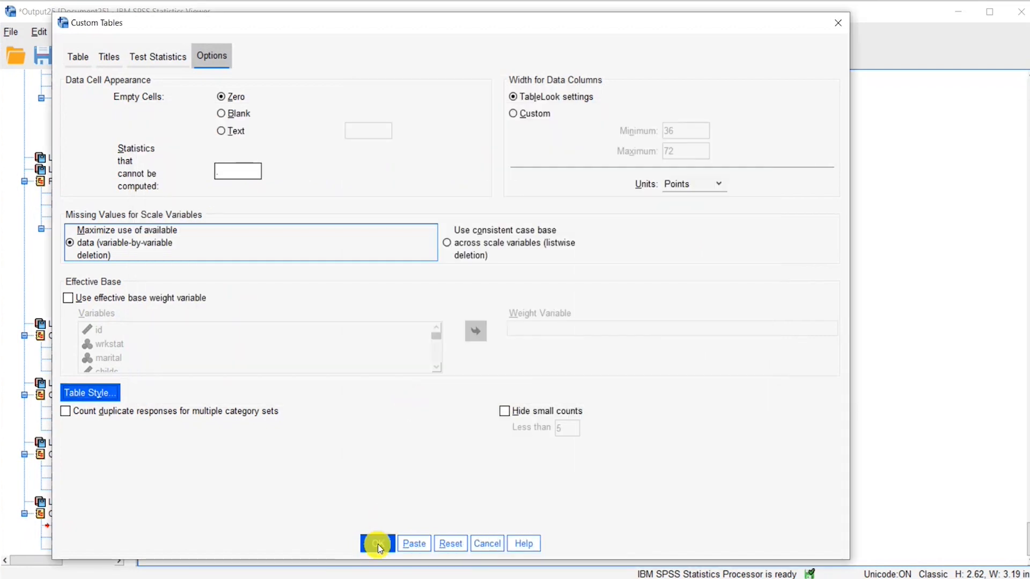
pyautogui.click(378, 546)
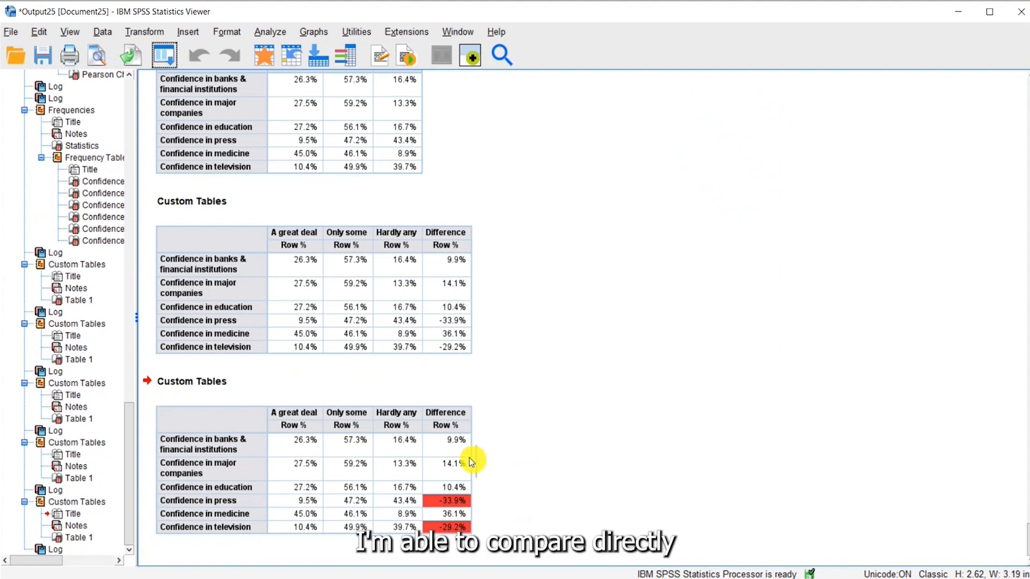
pyautogui.click(177, 437)
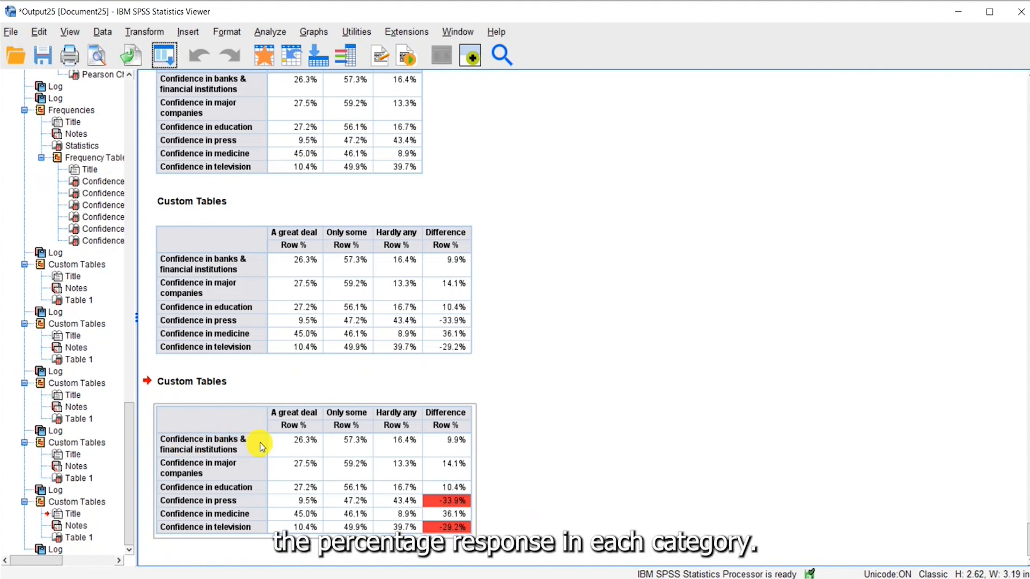
pyautogui.click(508, 441)
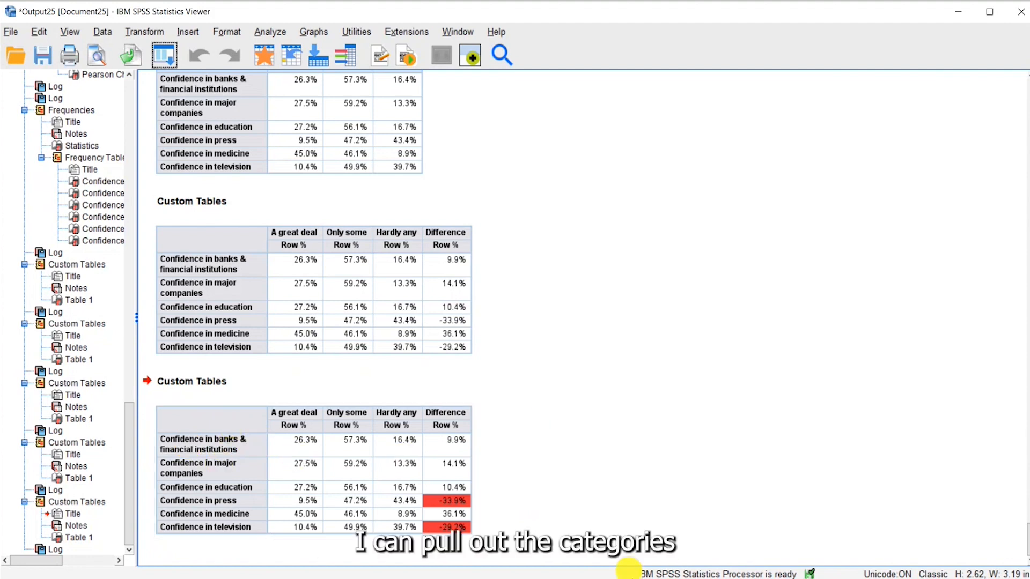
pyautogui.click(410, 493)
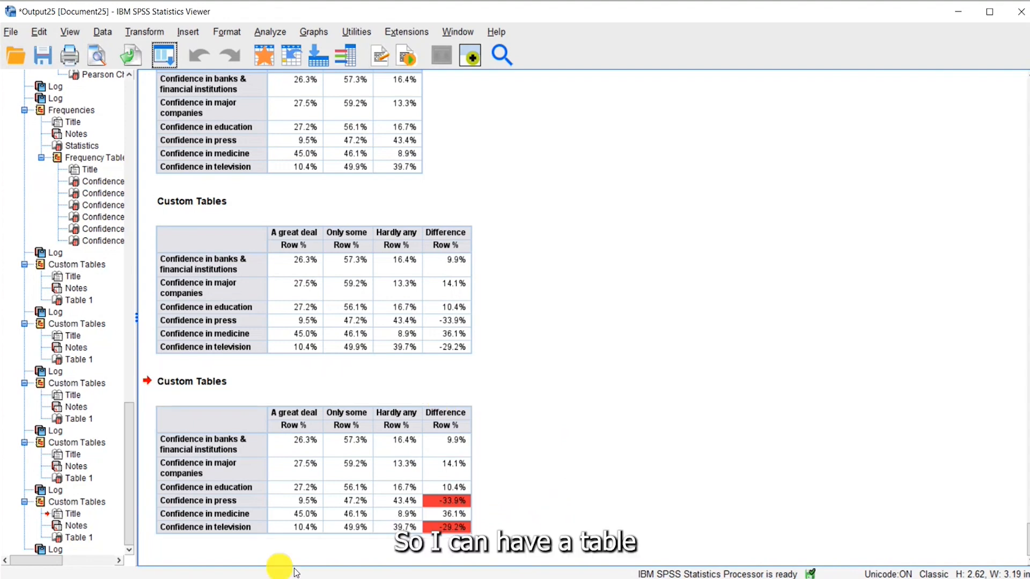
pyautogui.click(222, 434)
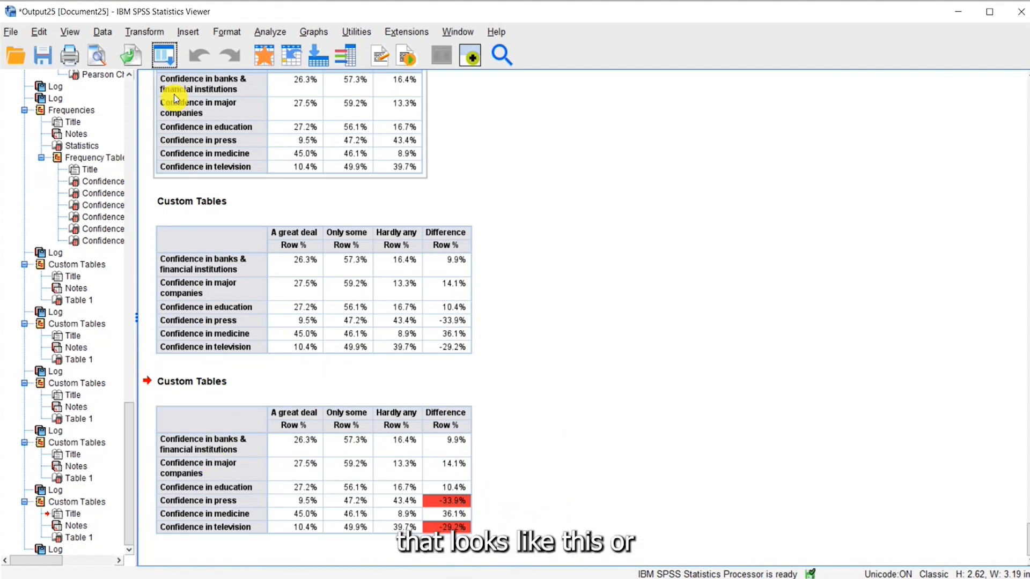
# Rerun the recent Frequencies analysis for confinan, conbus, coneduc, conpress, conmedic and contv, and review its separate tables against the custom table
pyautogui.click(164, 55)
pyautogui.click(162, 103)
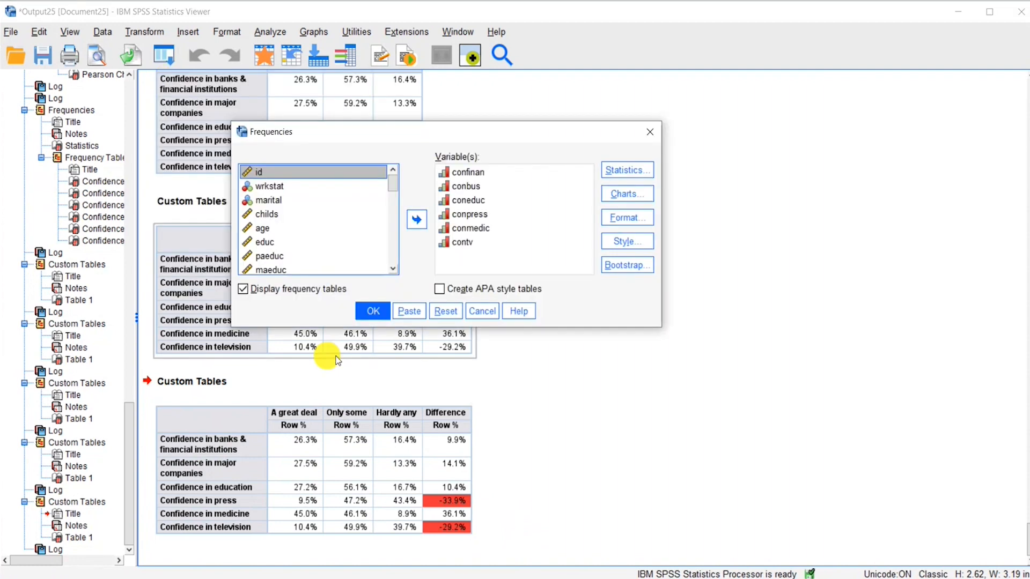
pyautogui.click(381, 315)
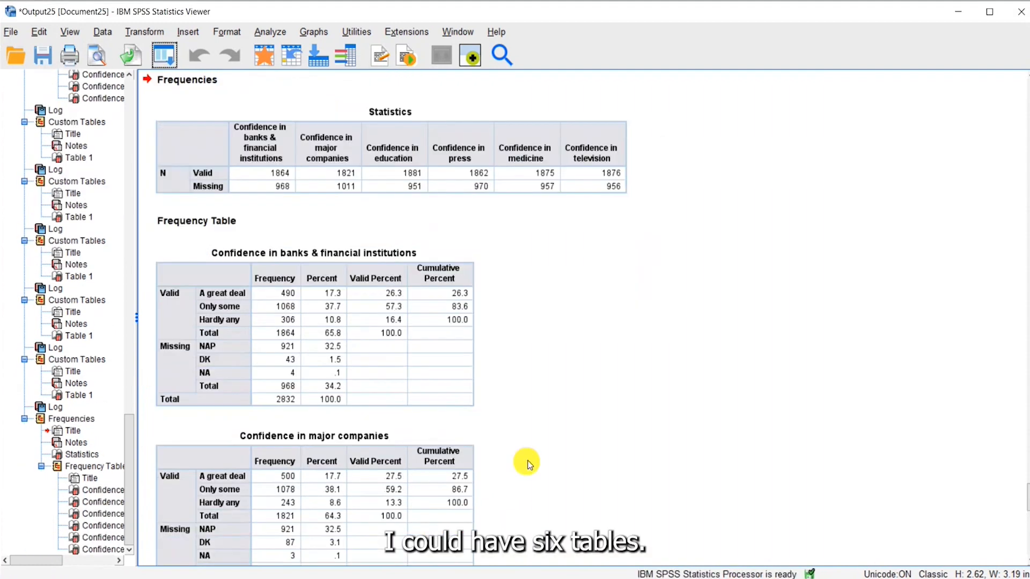
pyautogui.scroll(-8, 517, 475)
pyautogui.scroll(-10, 519, 477)
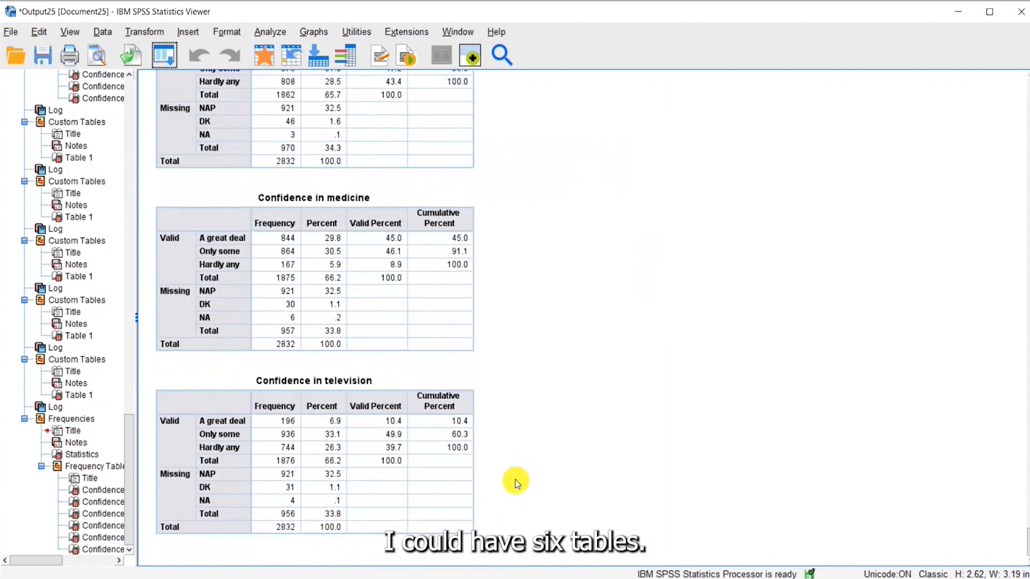
pyautogui.scroll(10, 517, 480)
pyautogui.scroll(7, 516, 483)
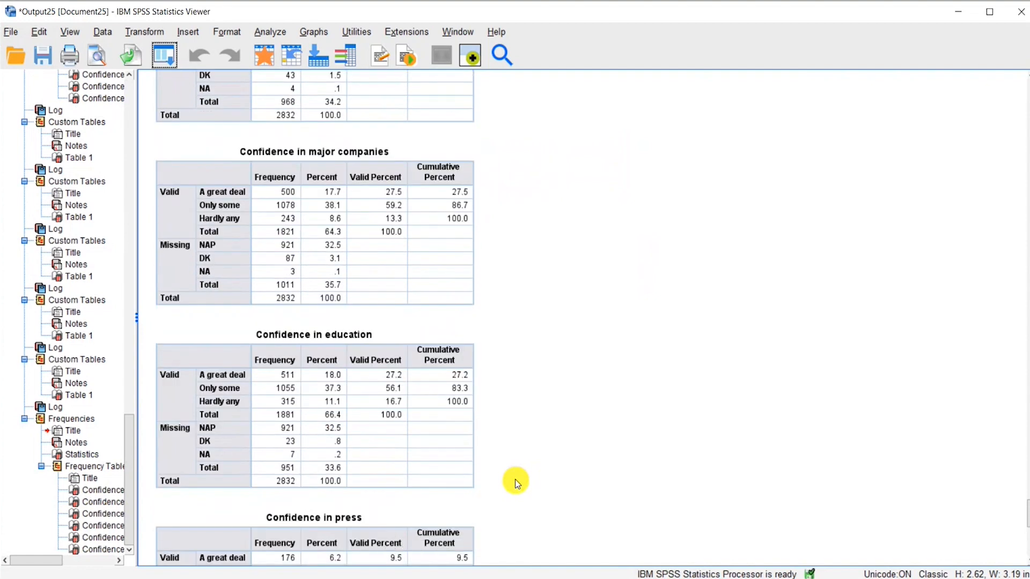
pyautogui.scroll(5, 515, 483)
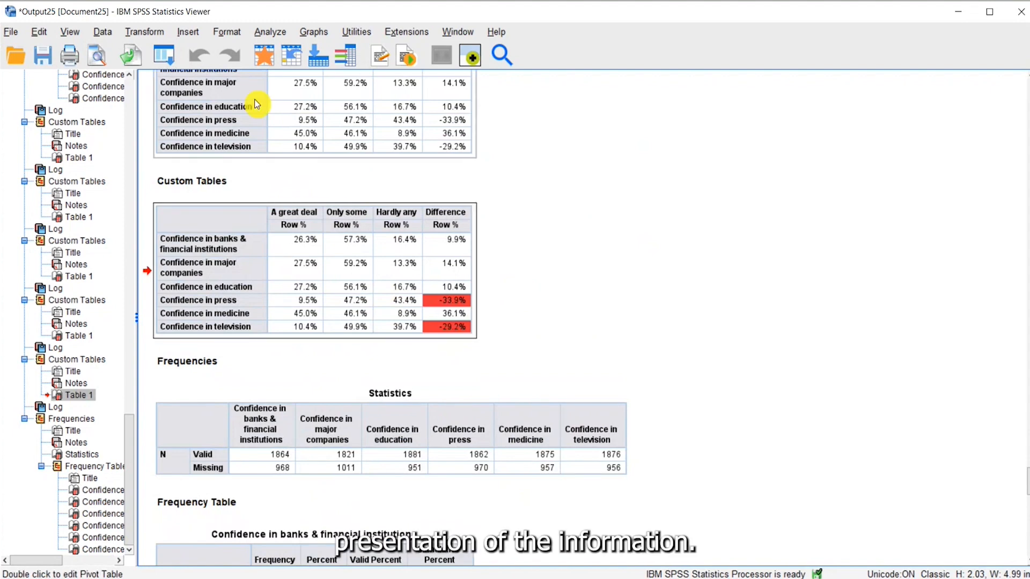
# Reopen the recent Custom Tables setup and reset all of its tabs
pyautogui.click(165, 55)
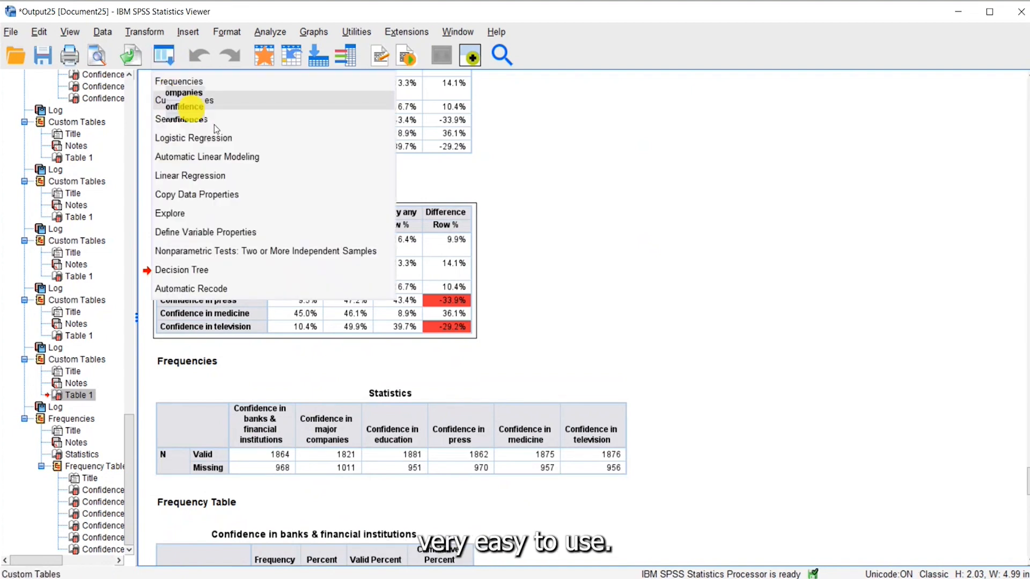
pyautogui.click(185, 102)
pyautogui.click(454, 543)
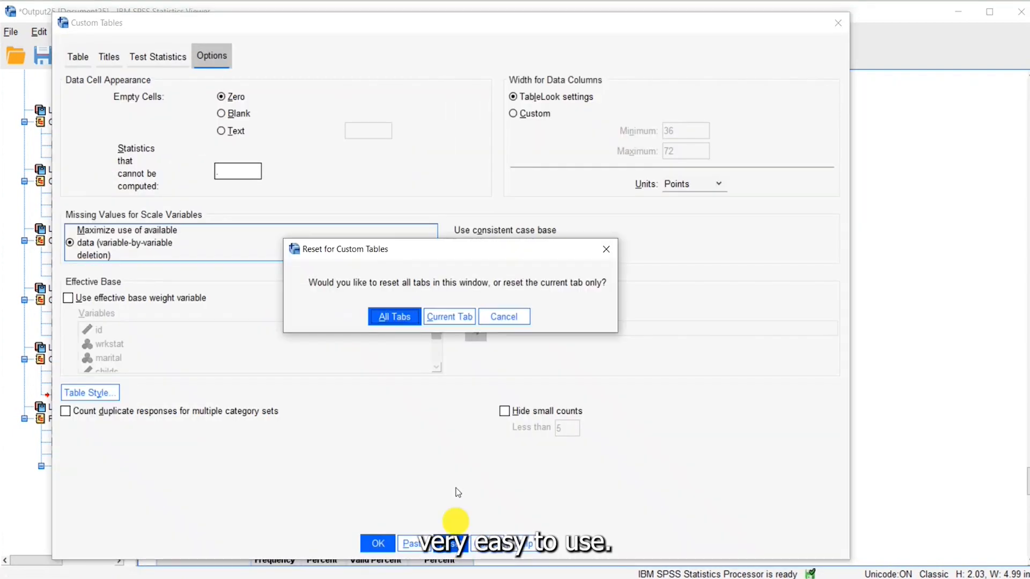
pyautogui.click(401, 319)
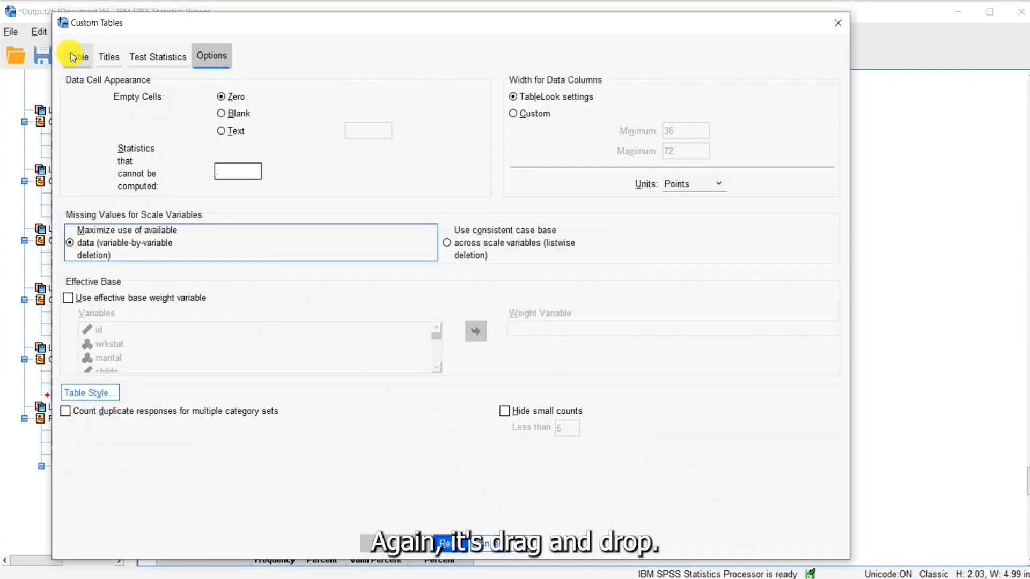
# Place wrkstat in the table rows, and try marital in the columns before removing it from the layout
pyautogui.click(67, 56)
pyautogui.moveTo(90, 118); pyautogui.dragTo(164, 172)
pyautogui.moveTo(76, 137); pyautogui.dragTo(199, 107)
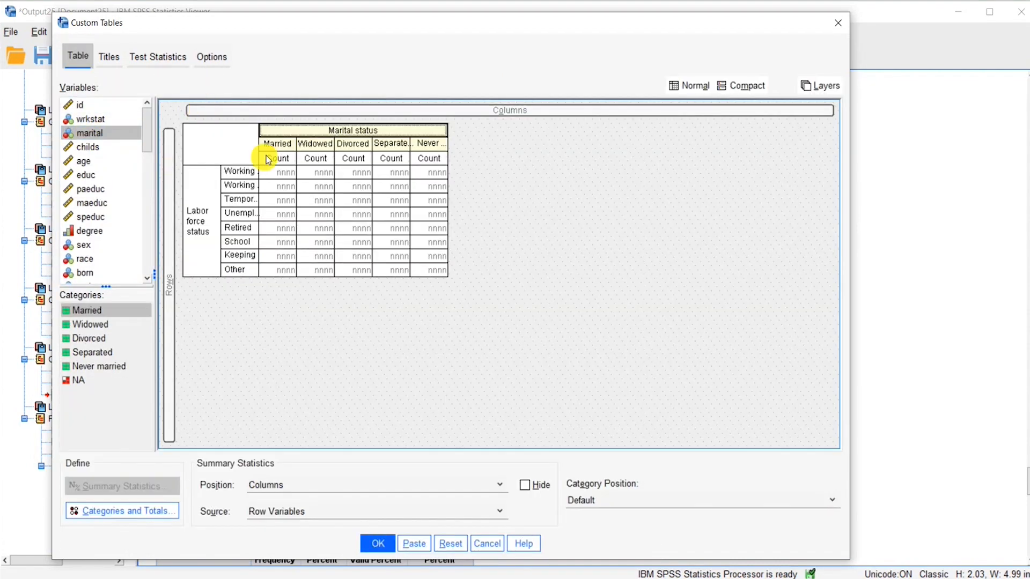
pyautogui.moveTo(294, 143); pyautogui.dragTo(114, 203)
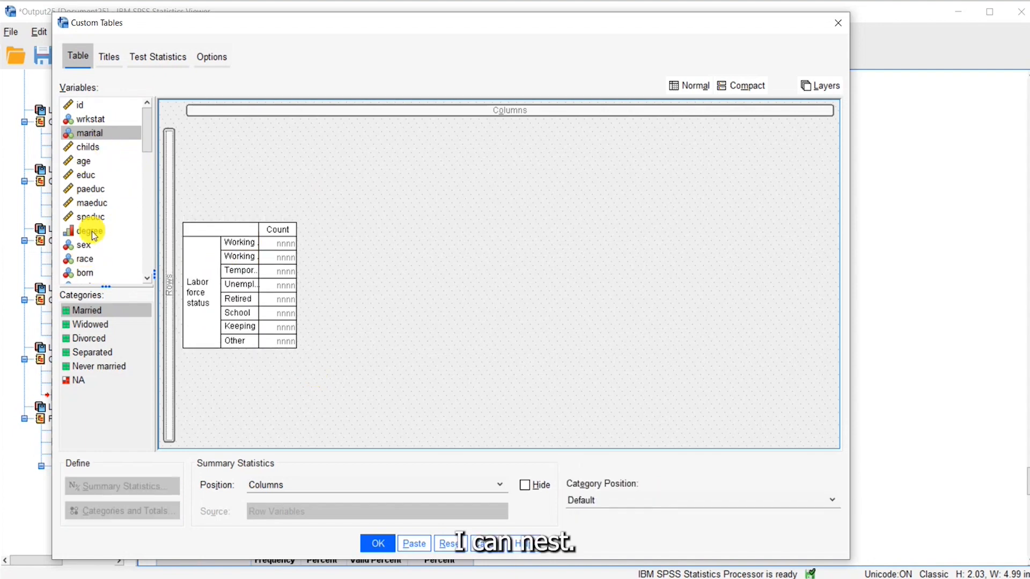
# Nest the news1 variable inside the Labor force status rows of the table layout
pyautogui.click(85, 271)
pyautogui.press('Down')
pyautogui.press('Down')
pyautogui.press('Down')
pyautogui.press('Down')
pyautogui.press('Down')
pyautogui.press('Down')
pyautogui.press('Down')
pyautogui.press('Down')
pyautogui.press('Down')
pyautogui.press('Down')
pyautogui.press('Down')
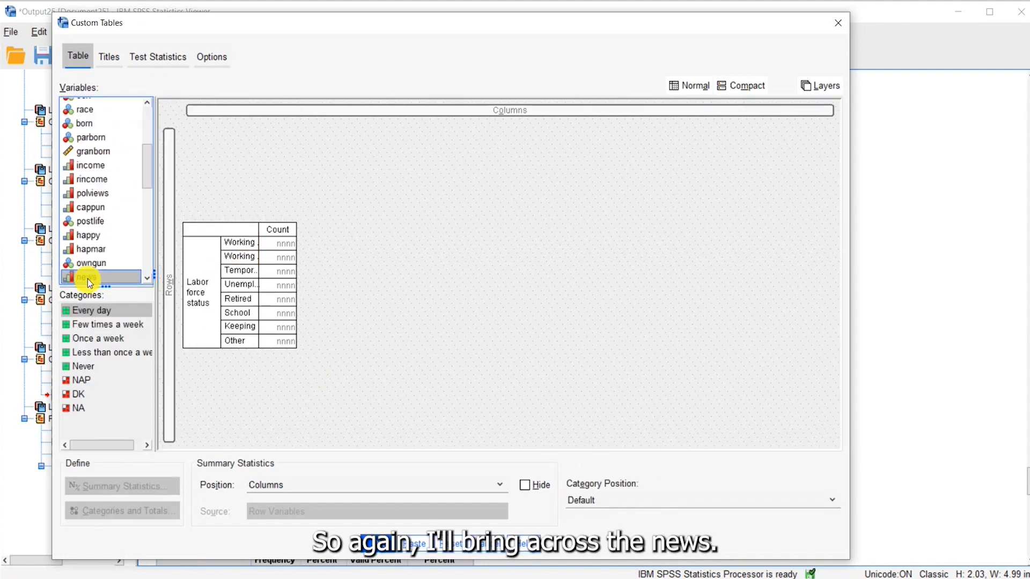
pyautogui.moveTo(149, 182); pyautogui.dragTo(143, 258)
pyautogui.moveTo(89, 172); pyautogui.dragTo(254, 303)
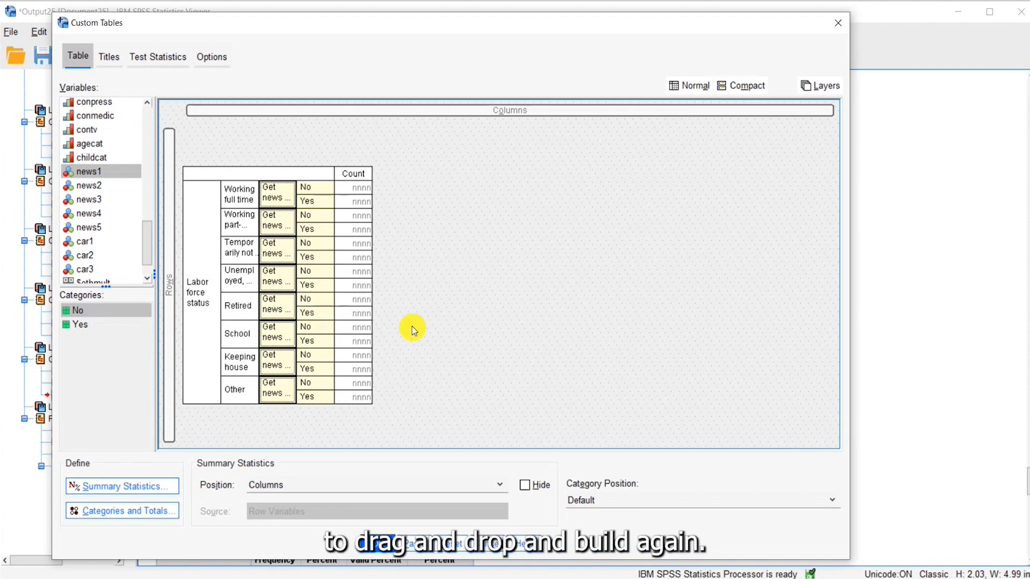
# Review the available test statistics and table style settings without altering them, and generate the nested table
pyautogui.click(162, 58)
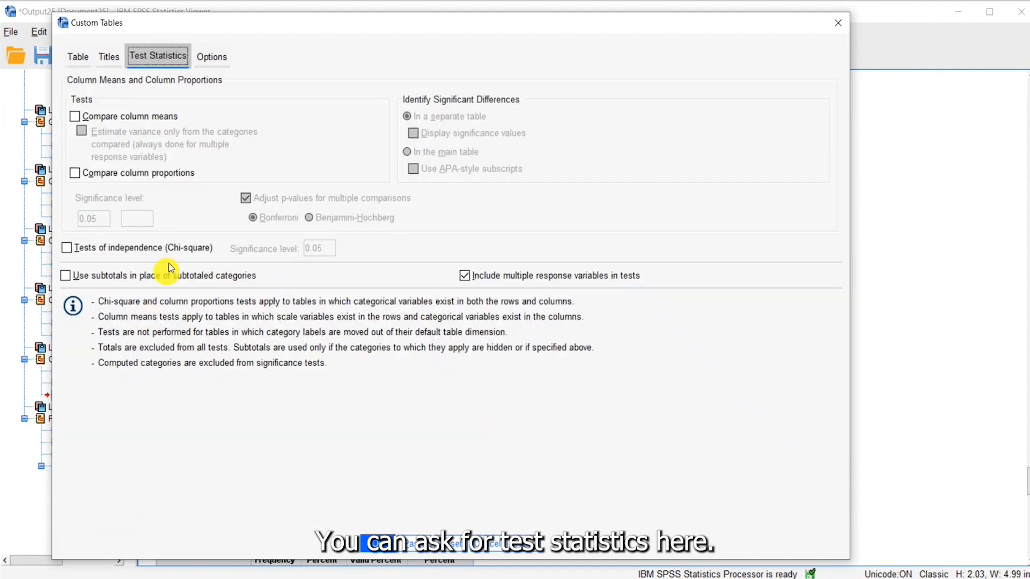
pyautogui.click(214, 58)
pyautogui.click(103, 396)
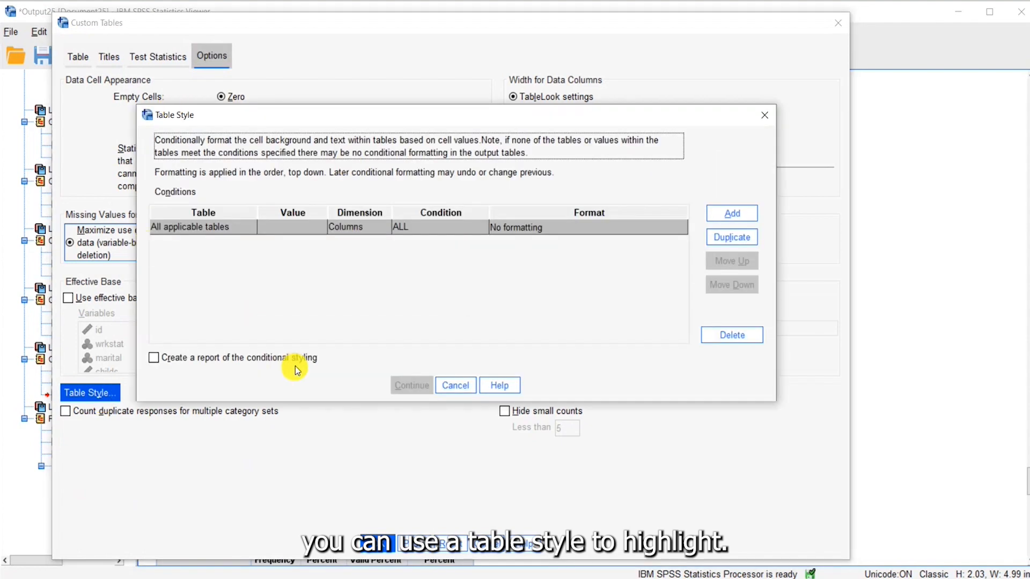
pyautogui.click(448, 383)
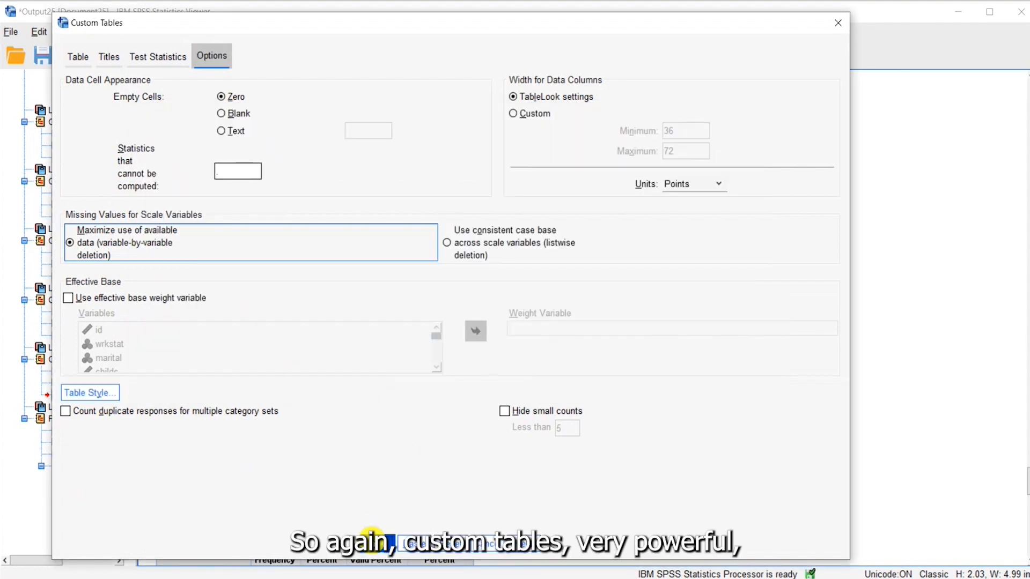
pyautogui.click(374, 541)
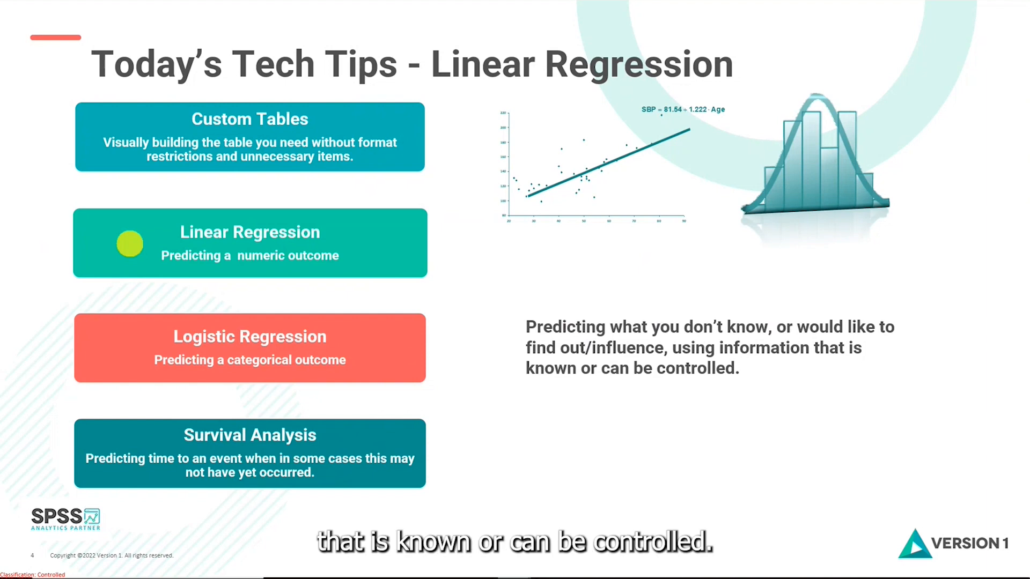
pyautogui.click(129, 243)
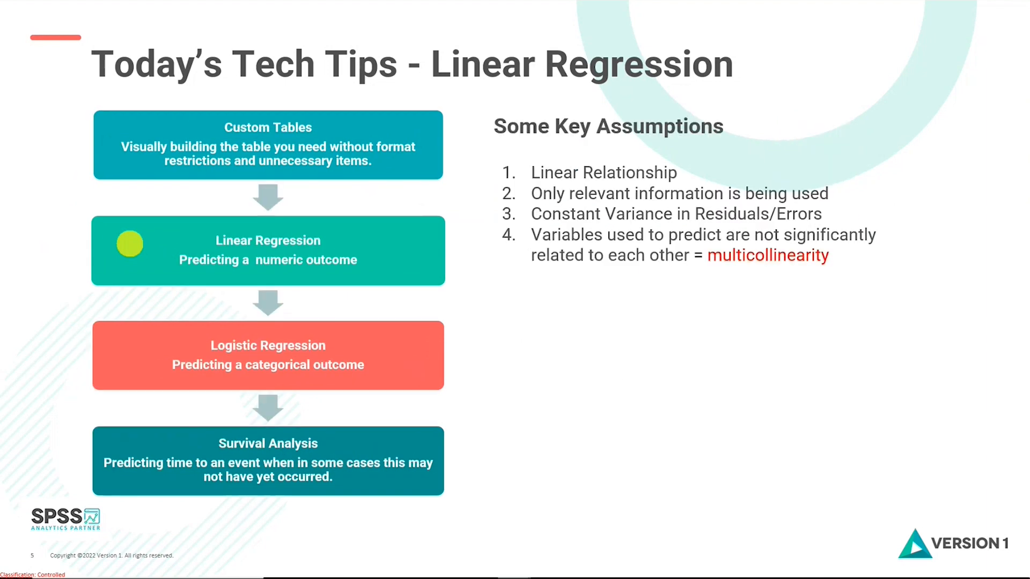
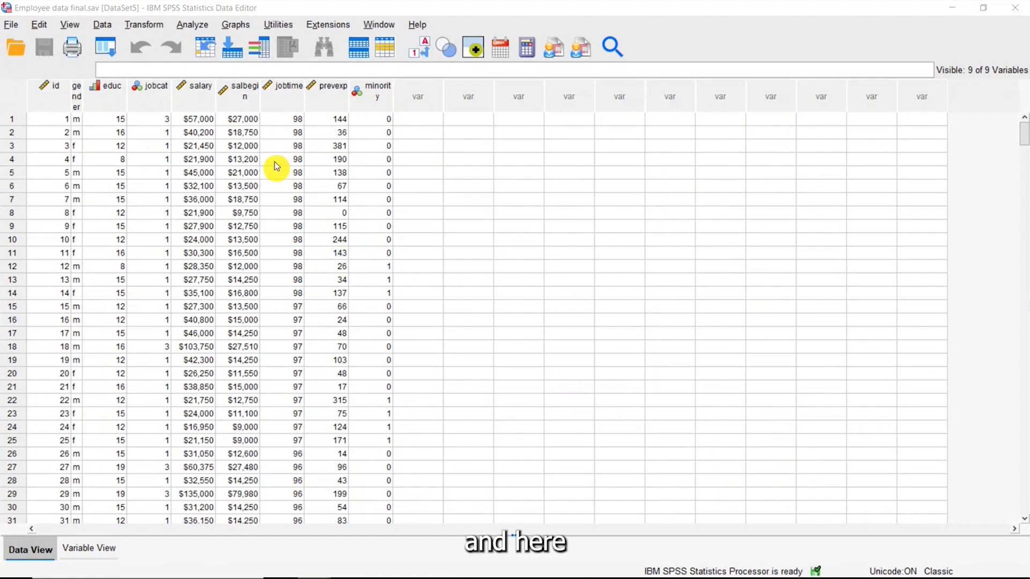
# Examine the salbegin, salary, educ and prevexp columns in the Employee data final.sav dataset
pyautogui.click(240, 97)
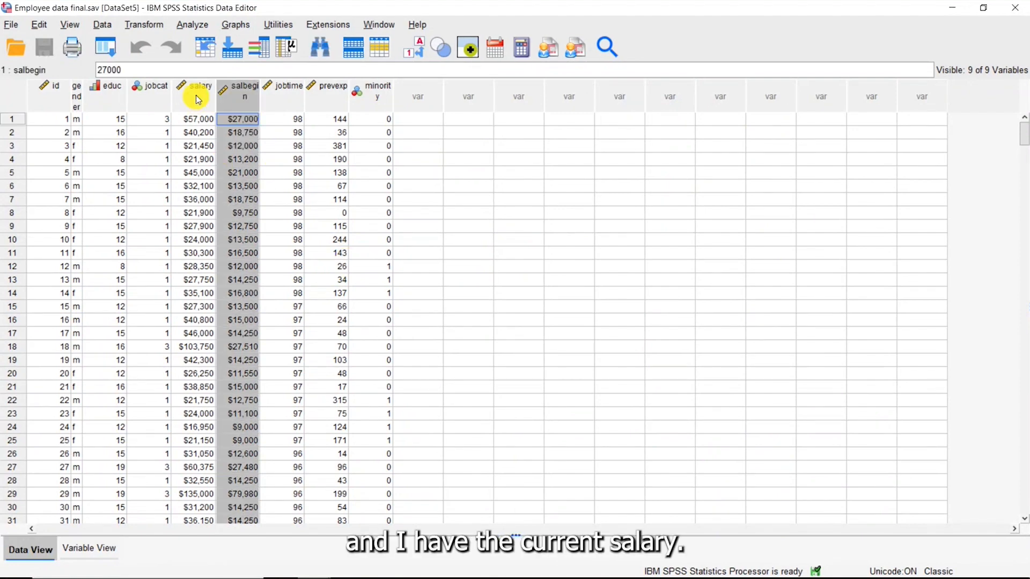
pyautogui.click(197, 100)
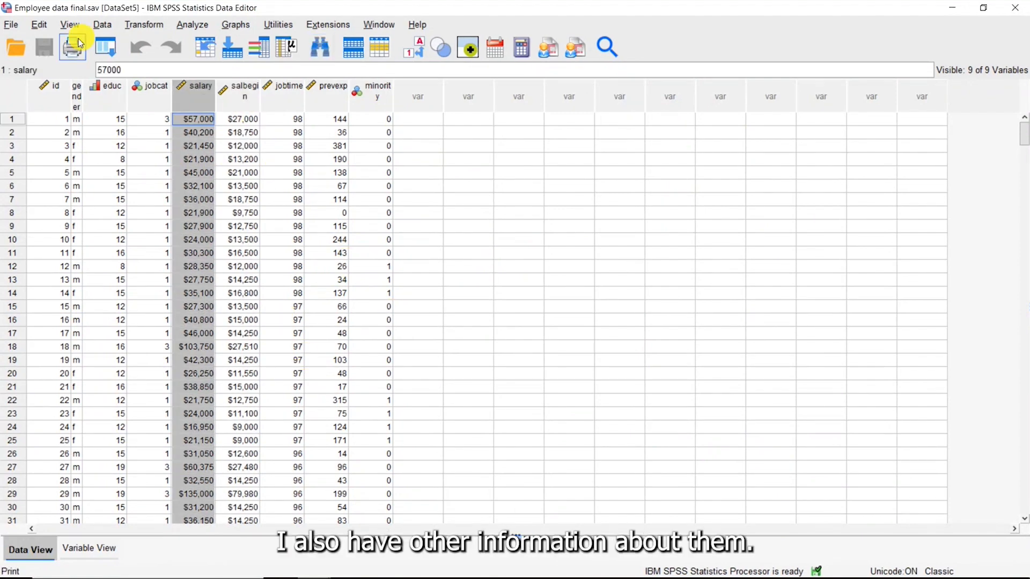
pyautogui.click(105, 89)
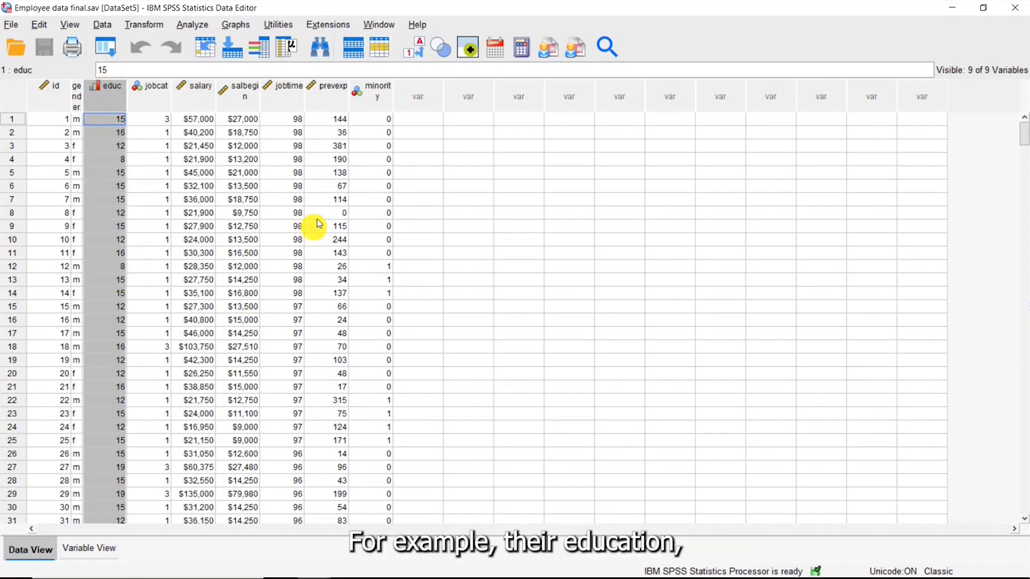
pyautogui.click(339, 92)
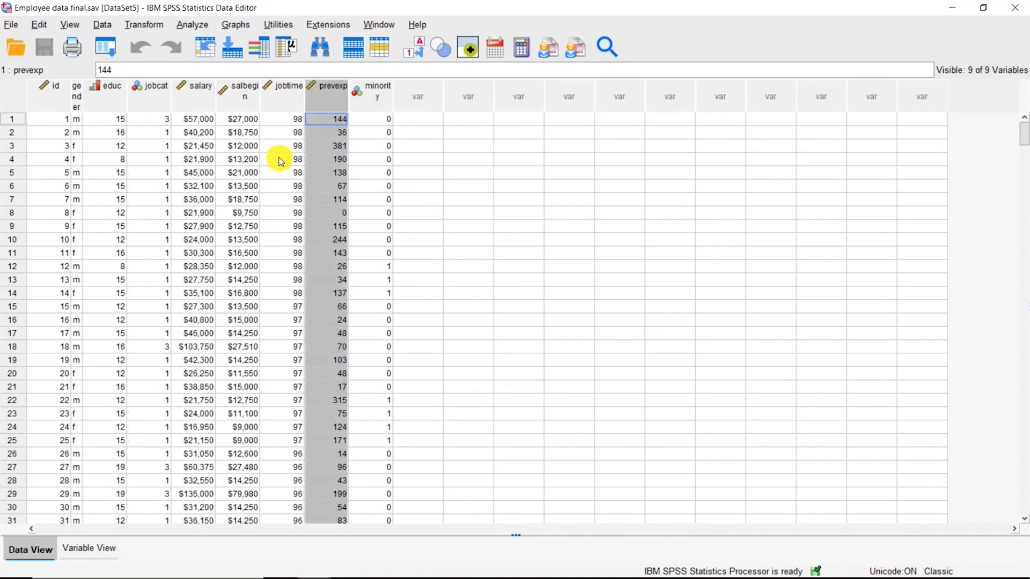
# Select the jobtime column, and open the Linear Regression setup with Enter as the method
pyautogui.click(283, 94)
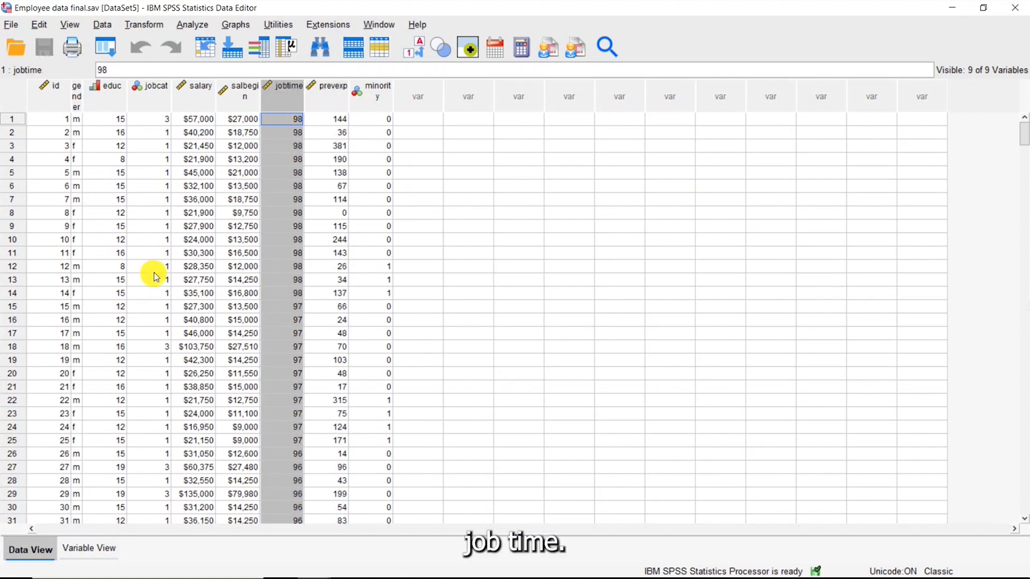
pyautogui.click(188, 26)
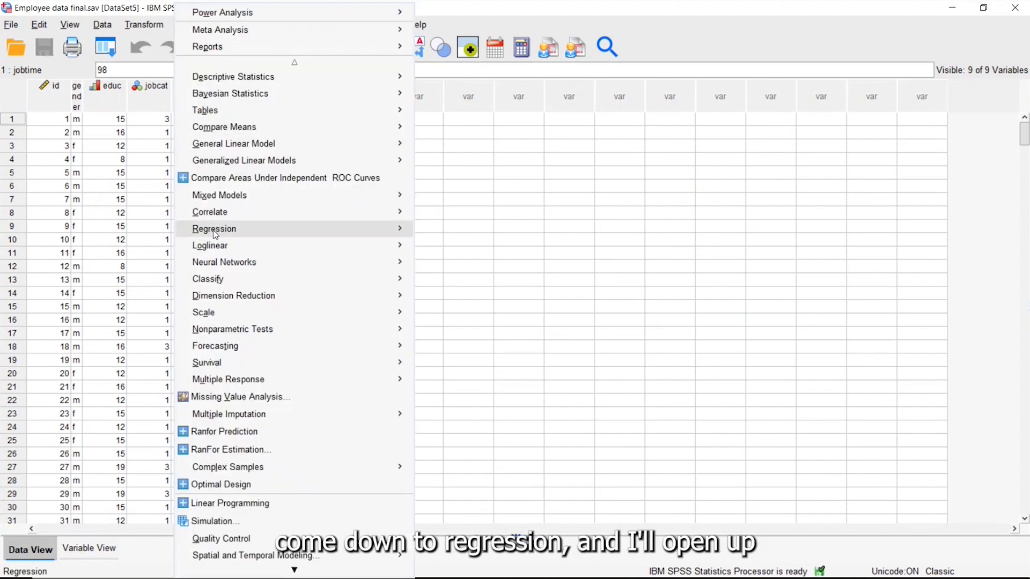
pyautogui.moveTo(215, 234)
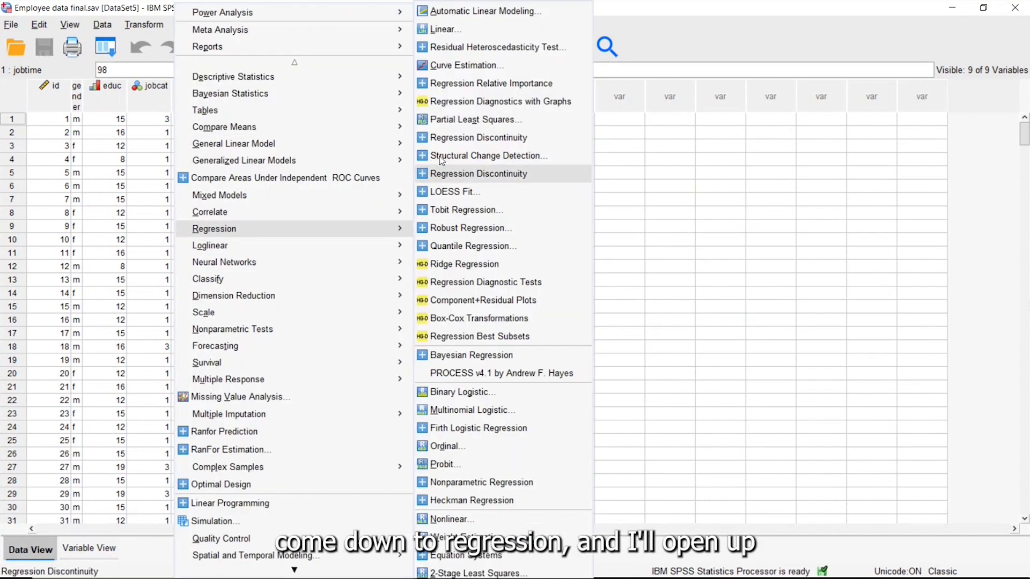
pyautogui.click(439, 30)
pyautogui.moveTo(400, 82); pyautogui.dragTo(305, 83)
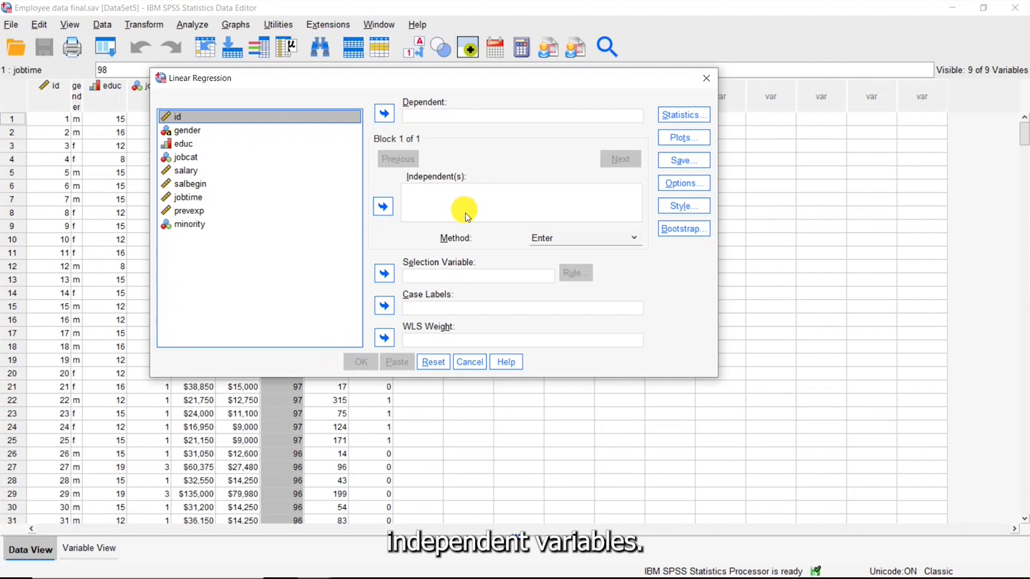
pyautogui.click(634, 237)
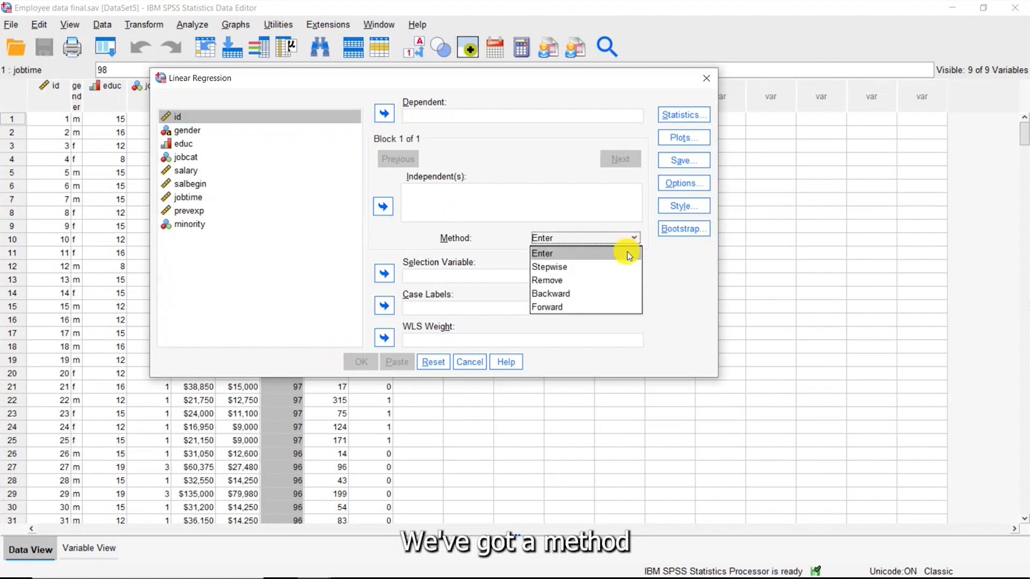
pyautogui.click(628, 253)
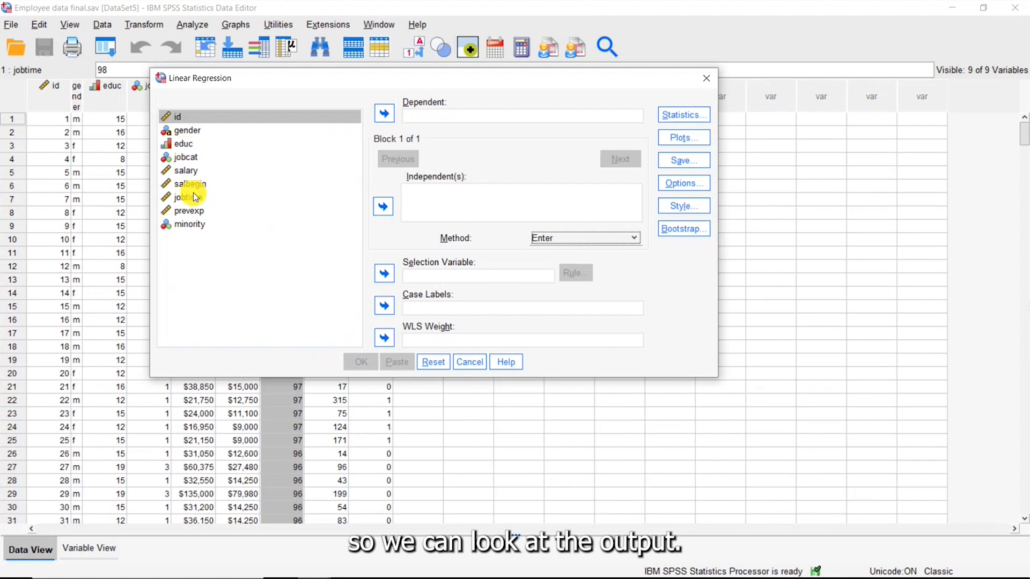
# Run the linear regression with salary as the dependent variable and salbegin as the independent variable
pyautogui.click(222, 172)
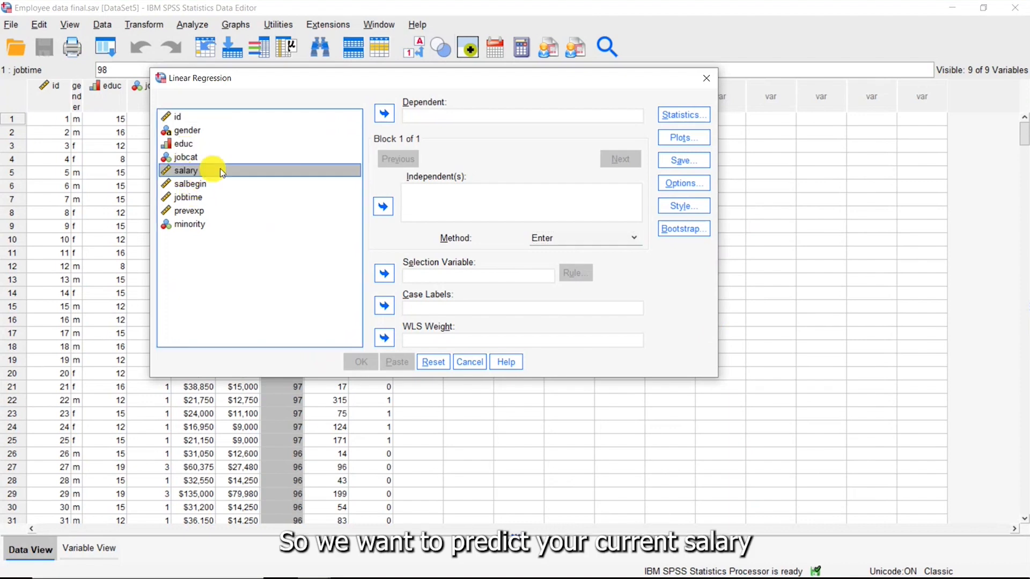
pyautogui.click(383, 113)
pyautogui.click(187, 170)
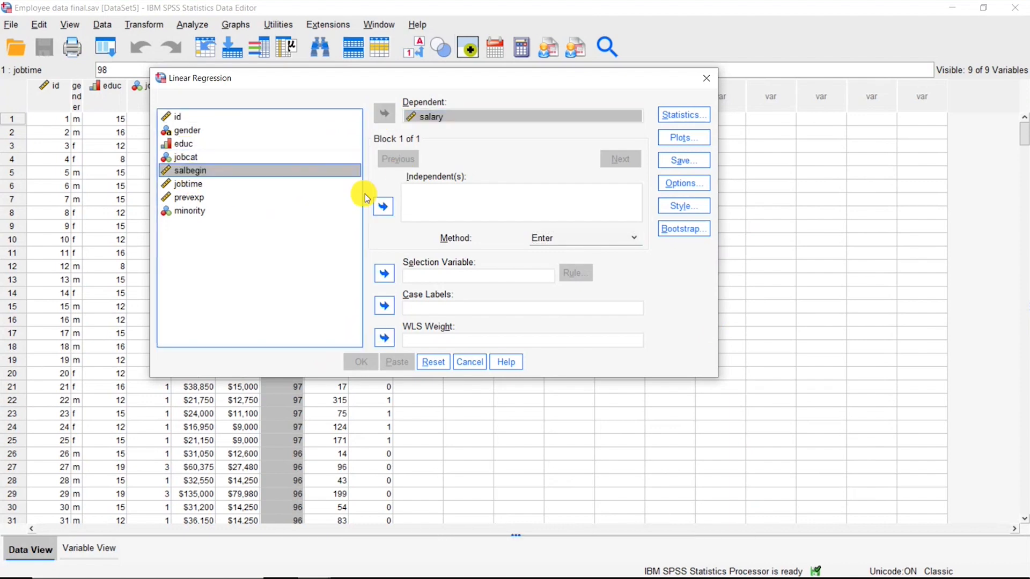
pyautogui.click(383, 206)
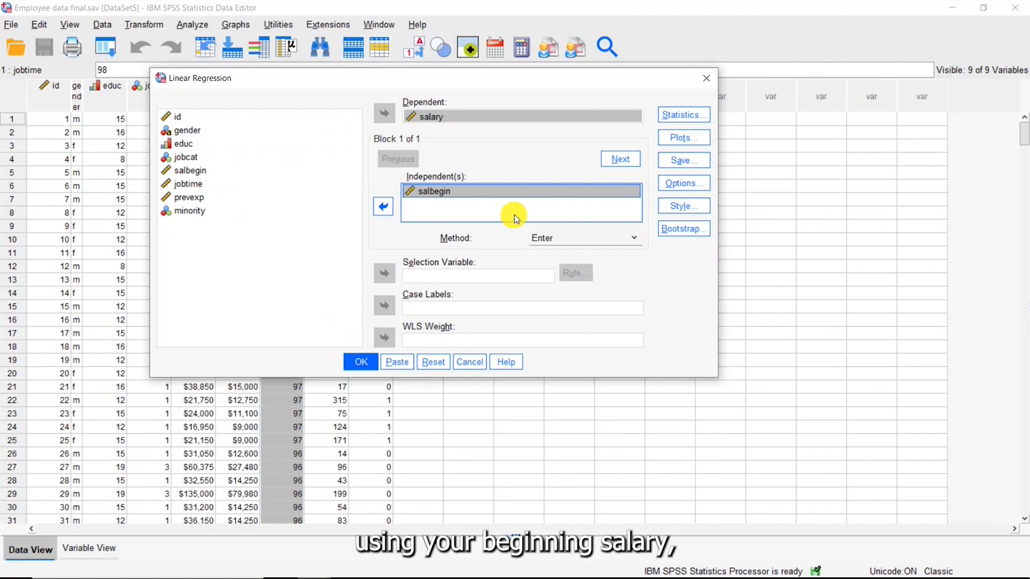
pyautogui.click(358, 363)
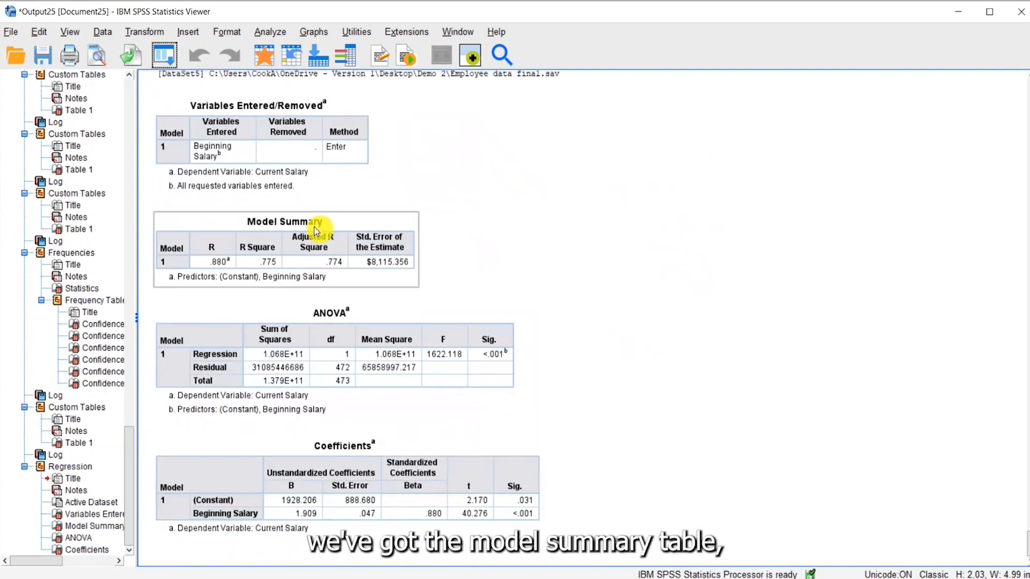
# Open the Model Summary table for editing in a maximized window and highlight the R Square value in yellow
pyautogui.click(384, 243)
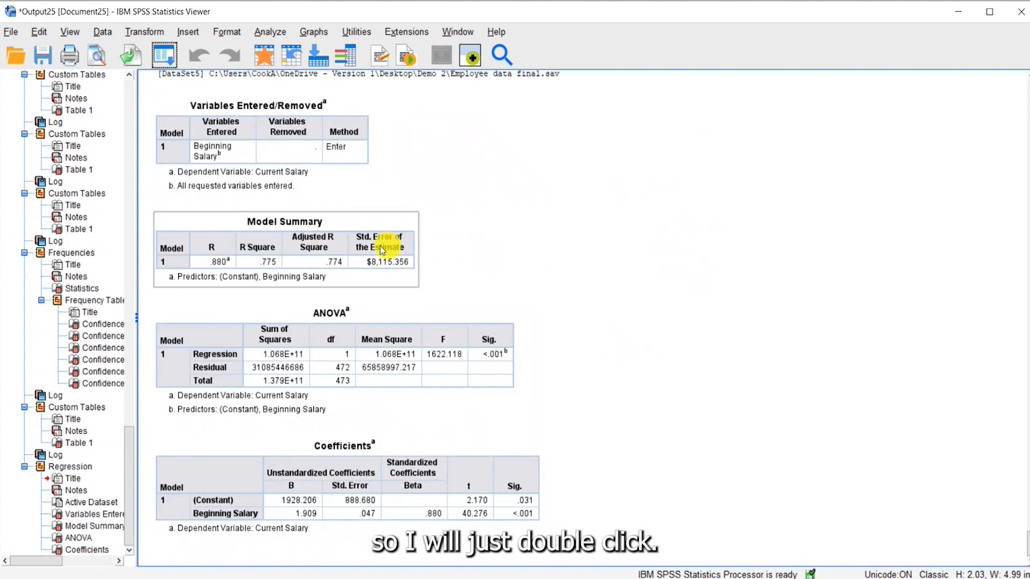
pyautogui.doubleClick(308, 252)
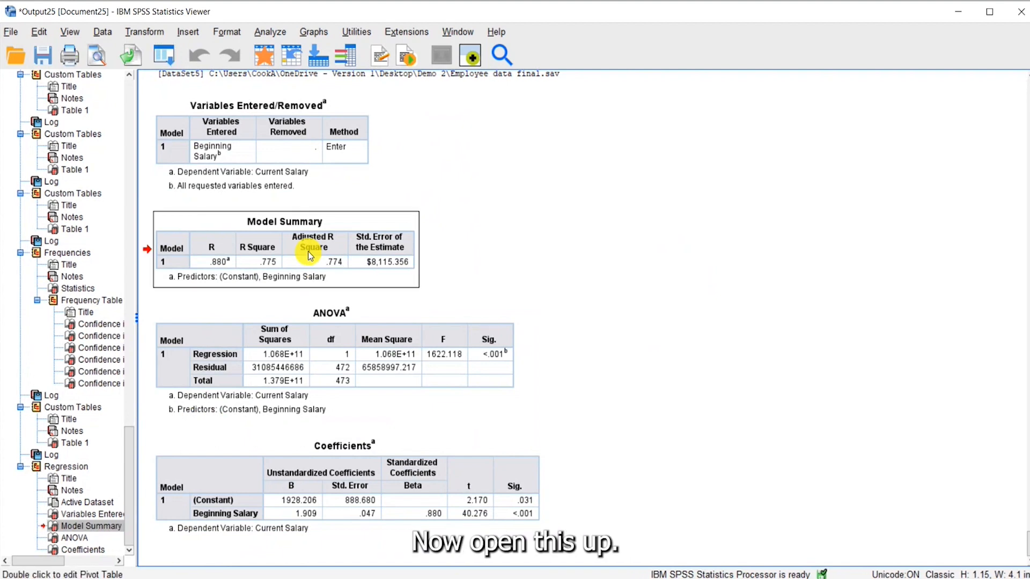
pyautogui.click(797, 140)
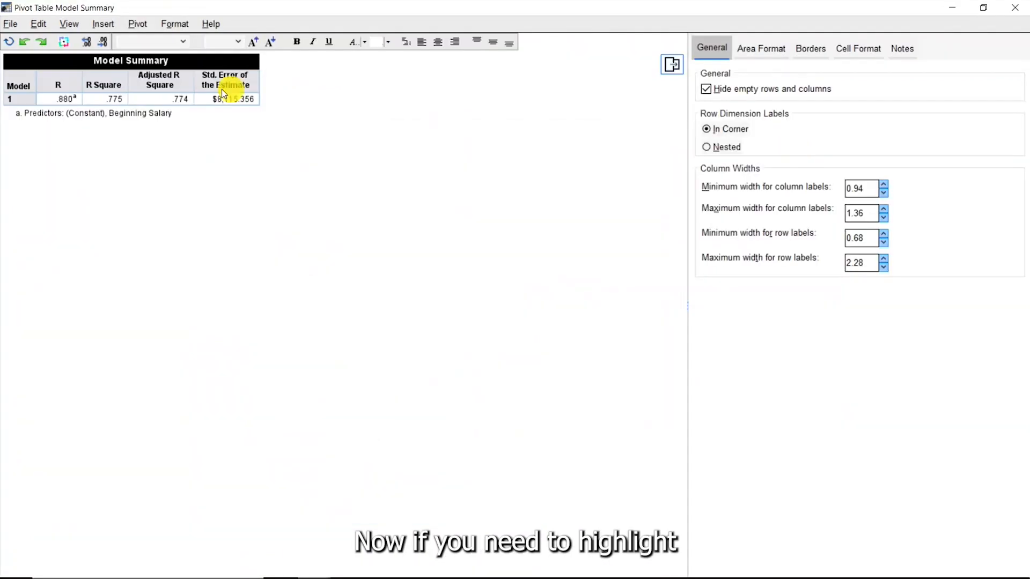
pyautogui.click(101, 99)
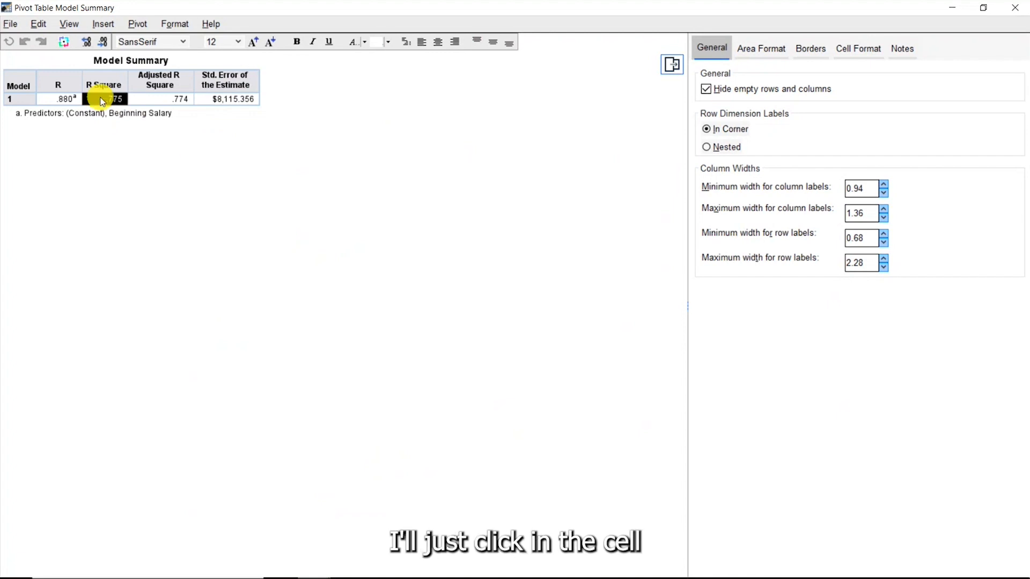
pyautogui.click(387, 42)
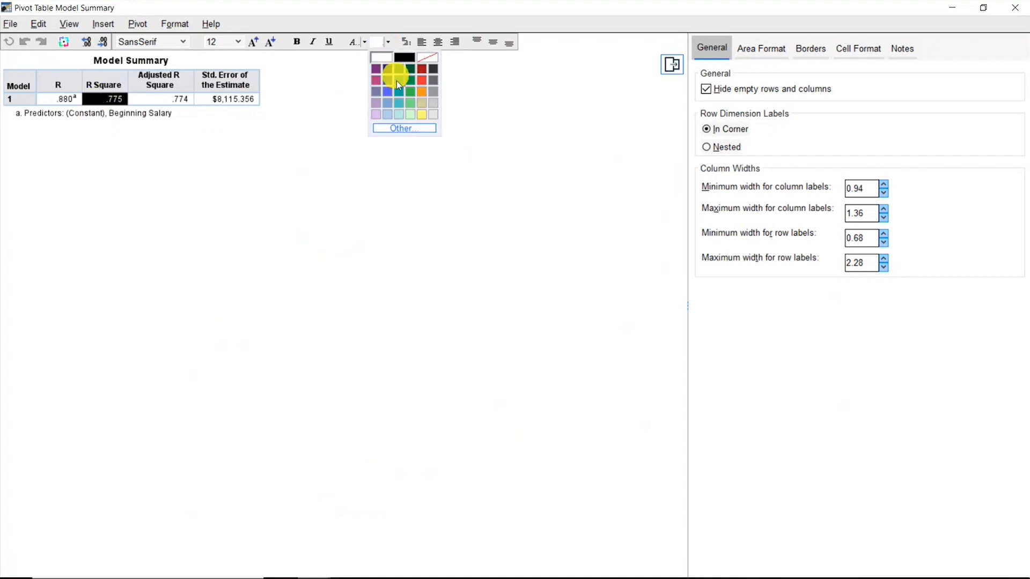
pyautogui.click(421, 114)
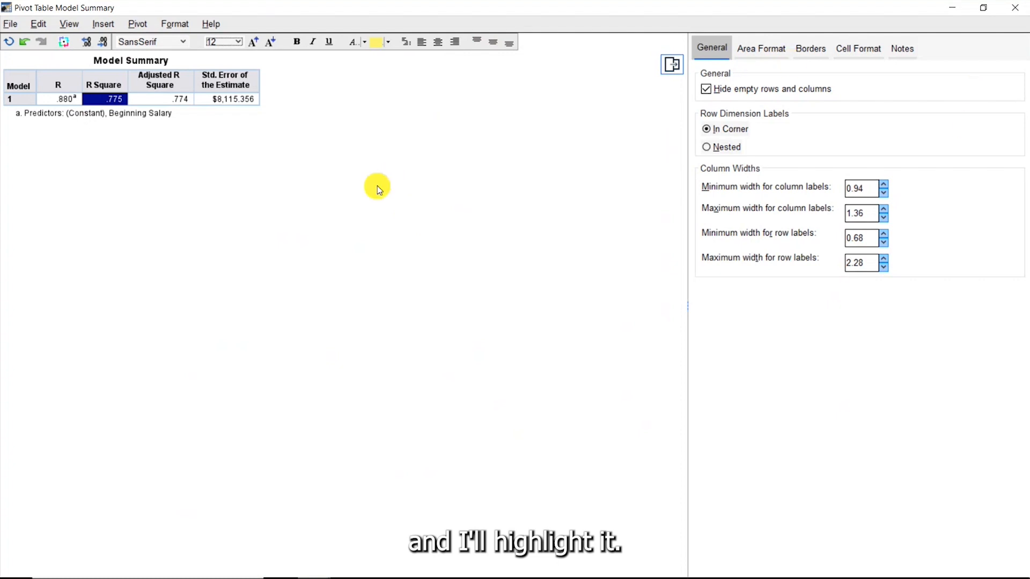
# Look up the built-in explanations of the R Square and R column headings, and close the Model Summary table editor
pyautogui.click(98, 84)
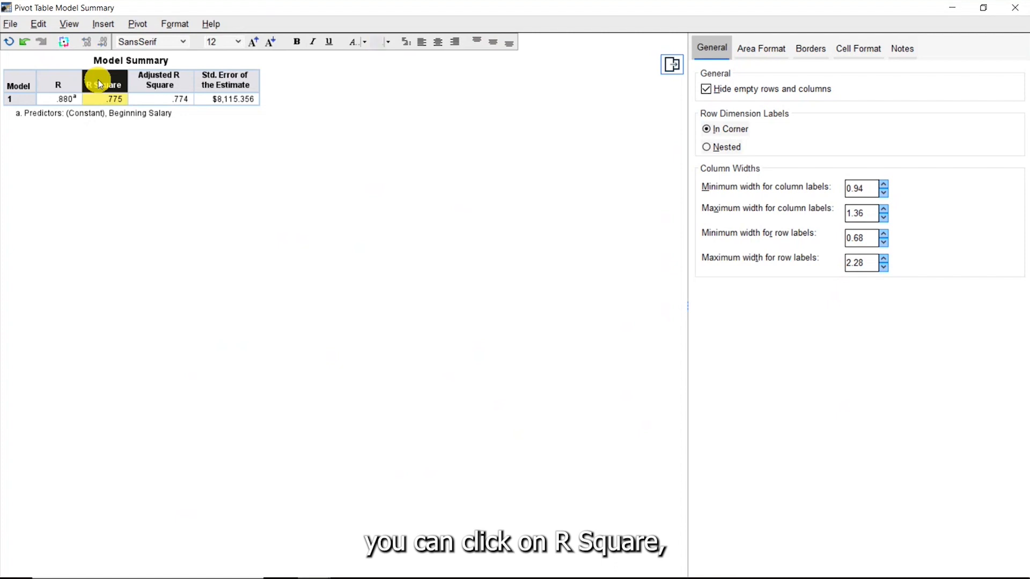
pyautogui.rightClick(99, 85)
pyautogui.click(121, 92)
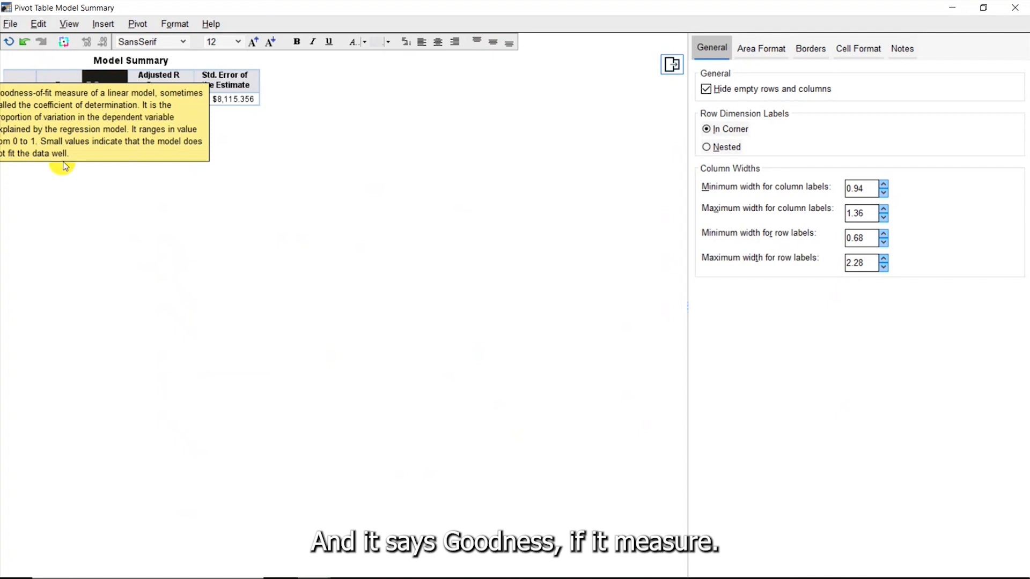
pyautogui.click(143, 207)
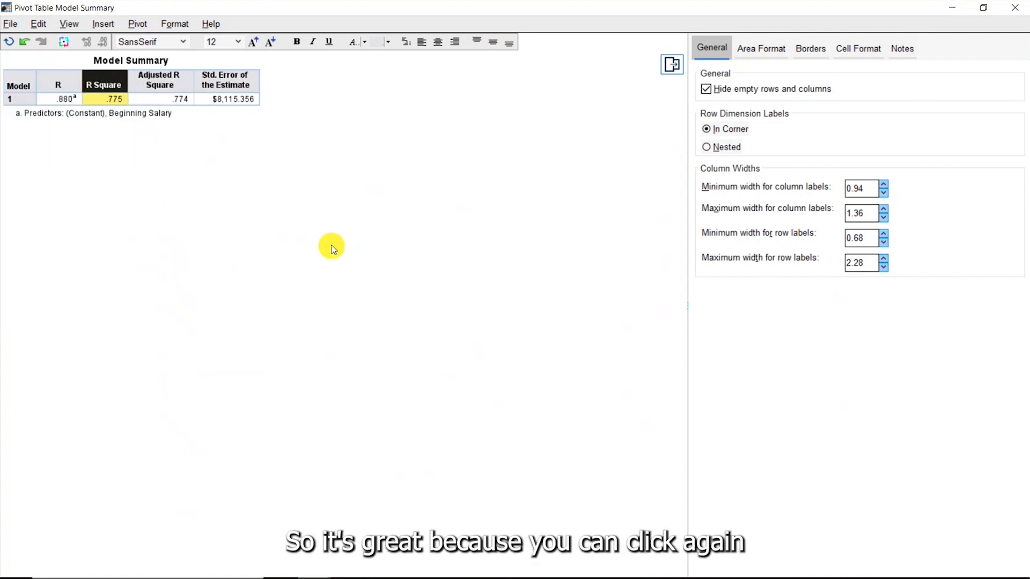
pyautogui.click(59, 85)
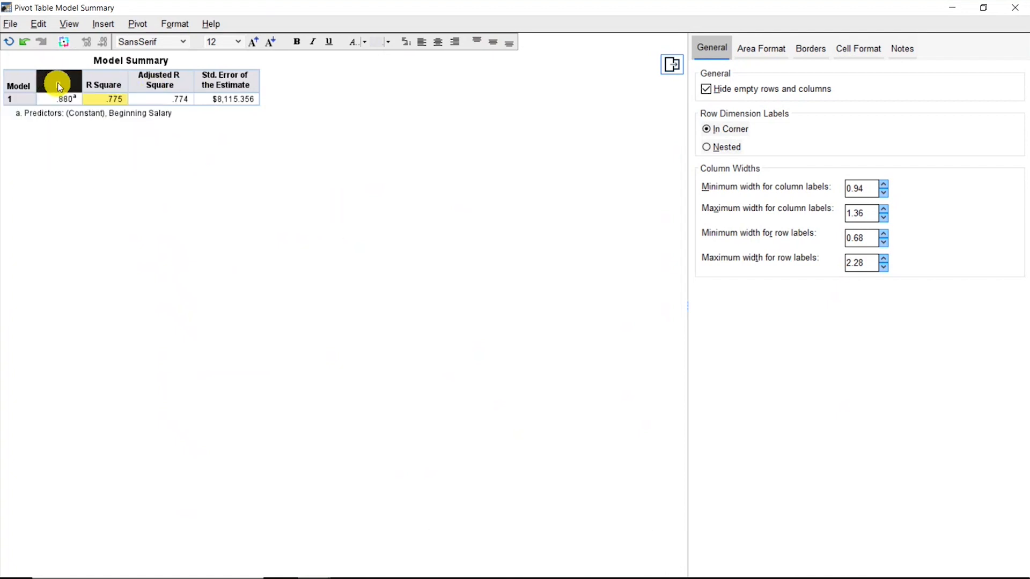
pyautogui.rightClick(65, 89)
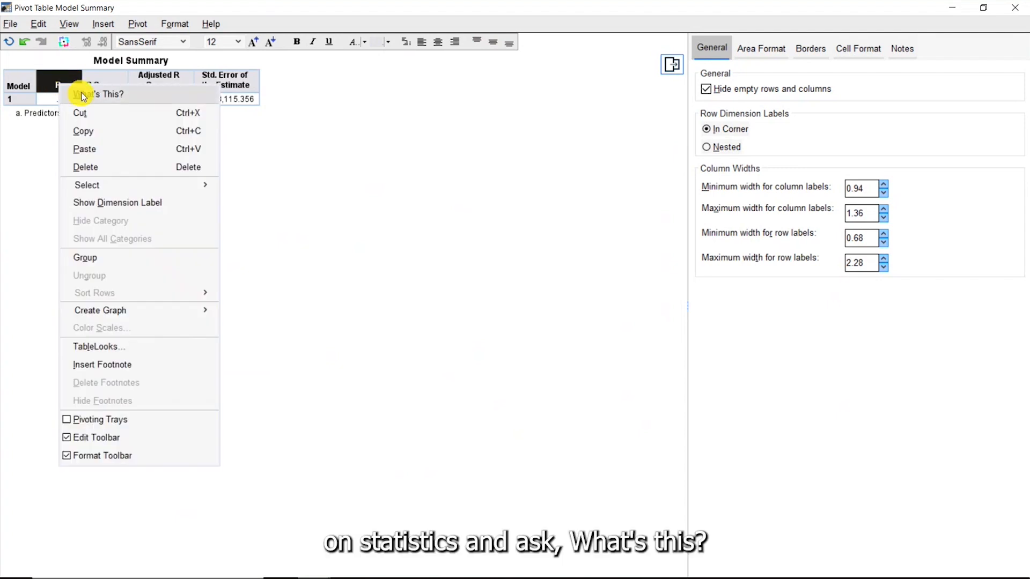
pyautogui.click(84, 95)
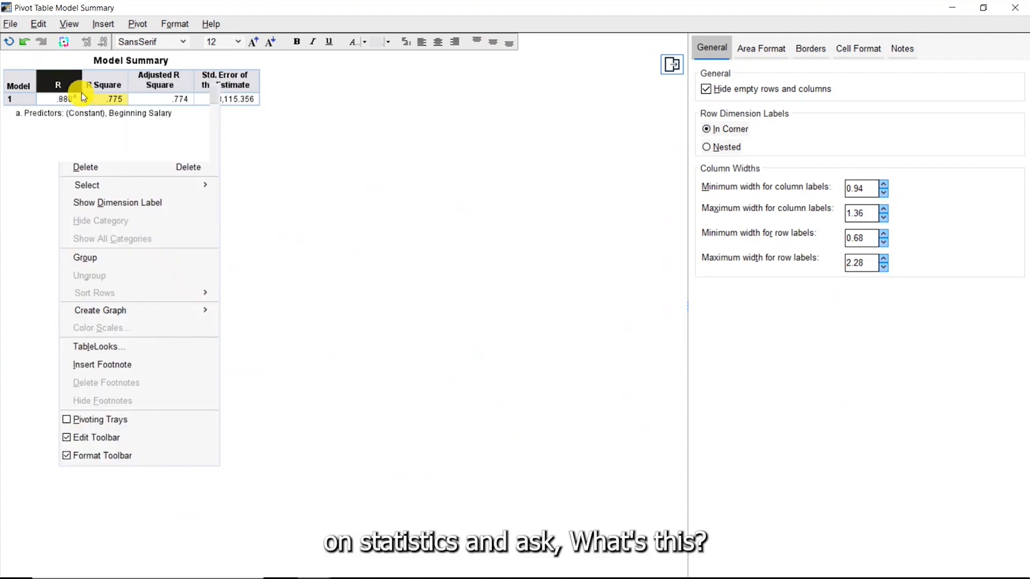
pyautogui.click(223, 236)
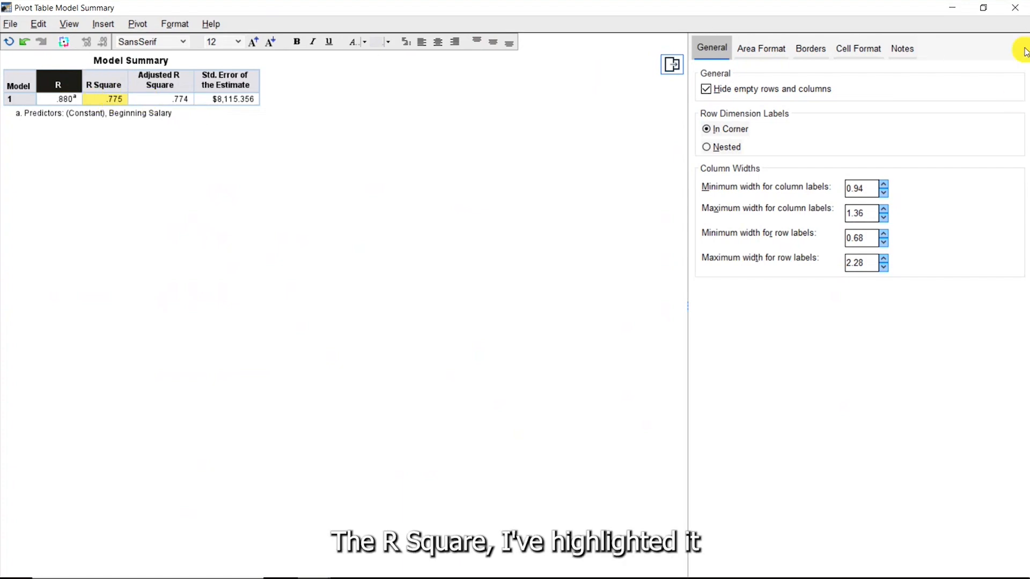
pyautogui.click(1014, 13)
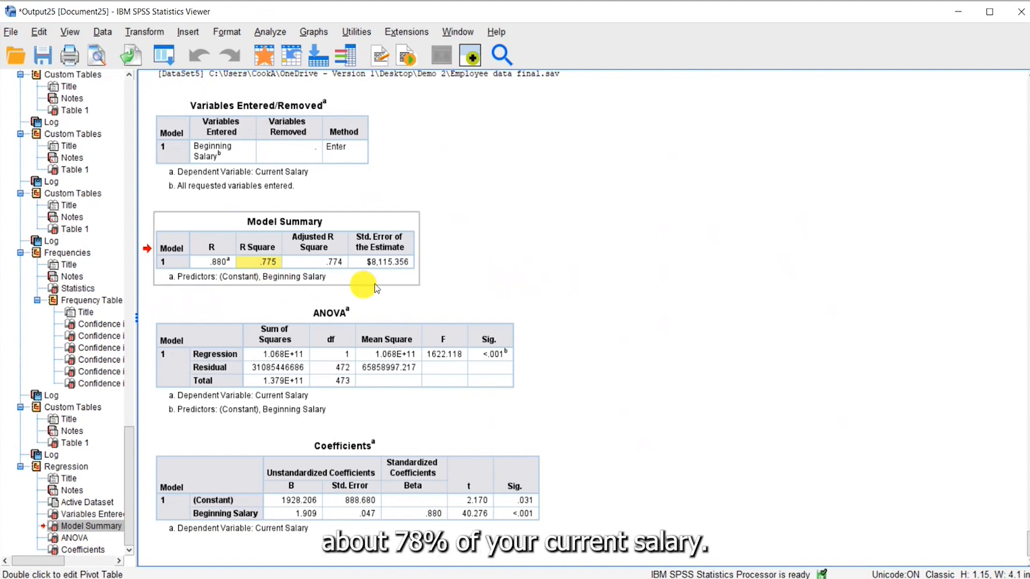
# Highlight the Regression row's Sig. value in the ANOVA table in yellow and return to the output
pyautogui.click(507, 341)
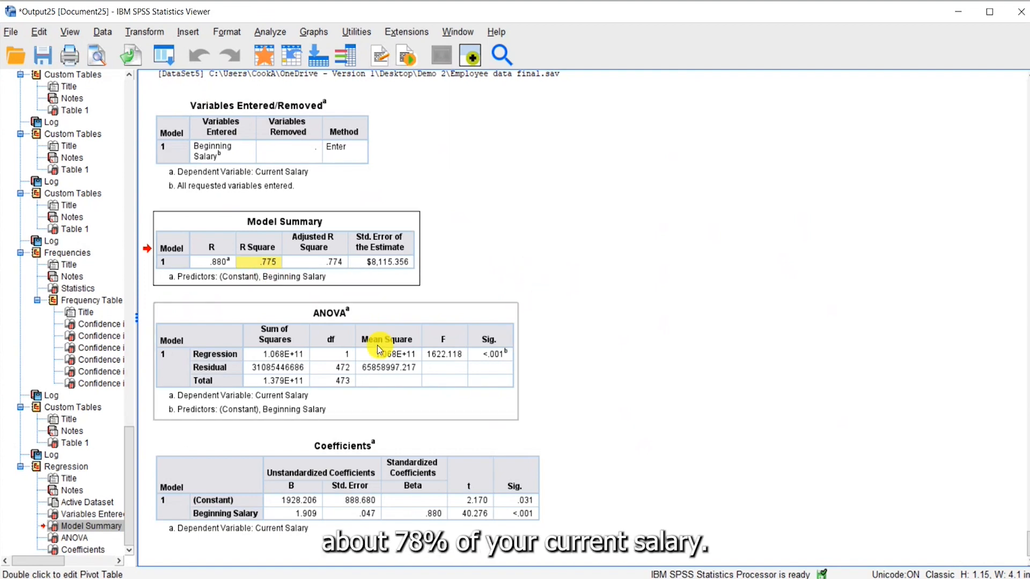
pyautogui.doubleClick(374, 352)
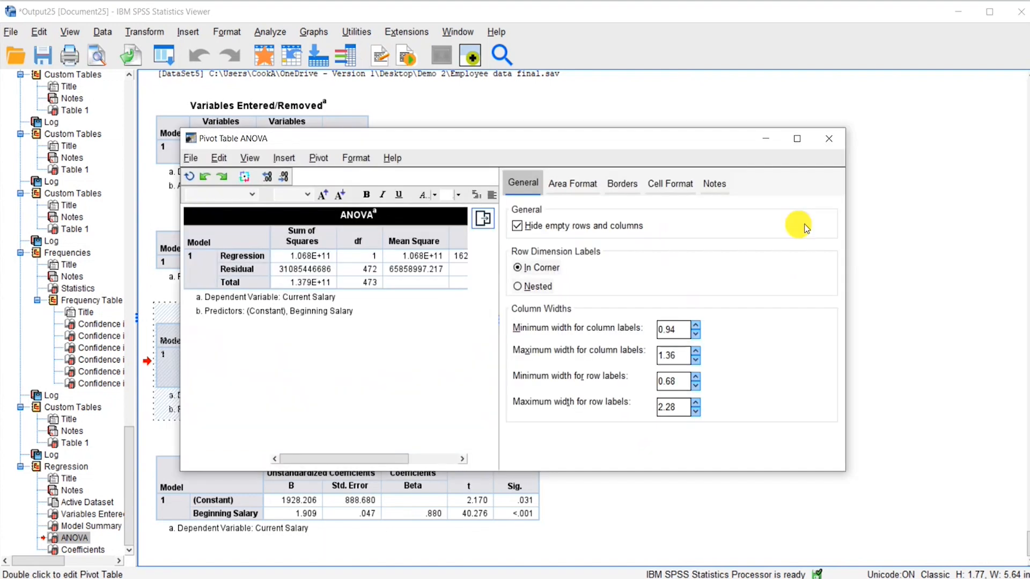
pyautogui.click(795, 140)
pyautogui.click(338, 100)
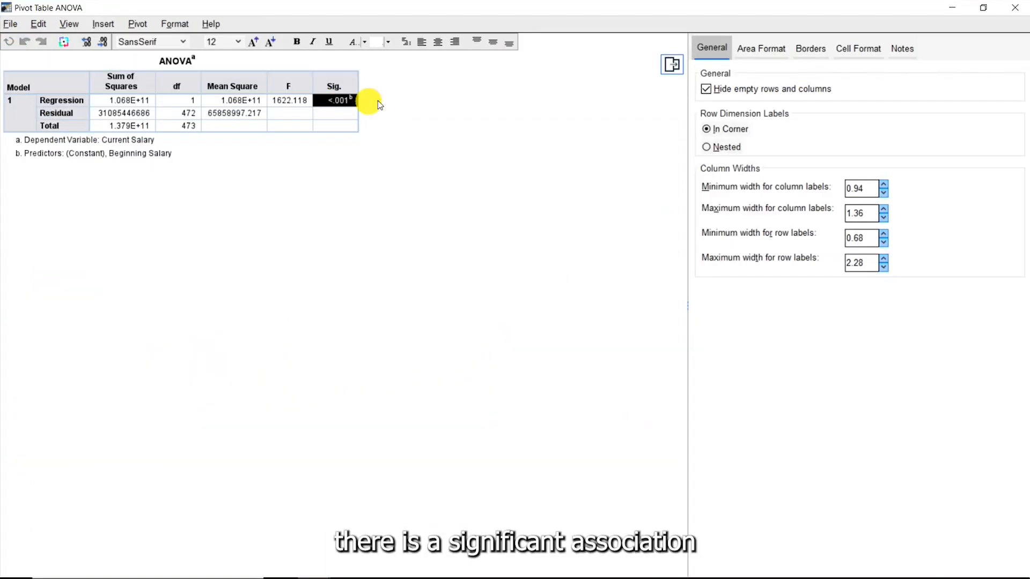
pyautogui.click(387, 43)
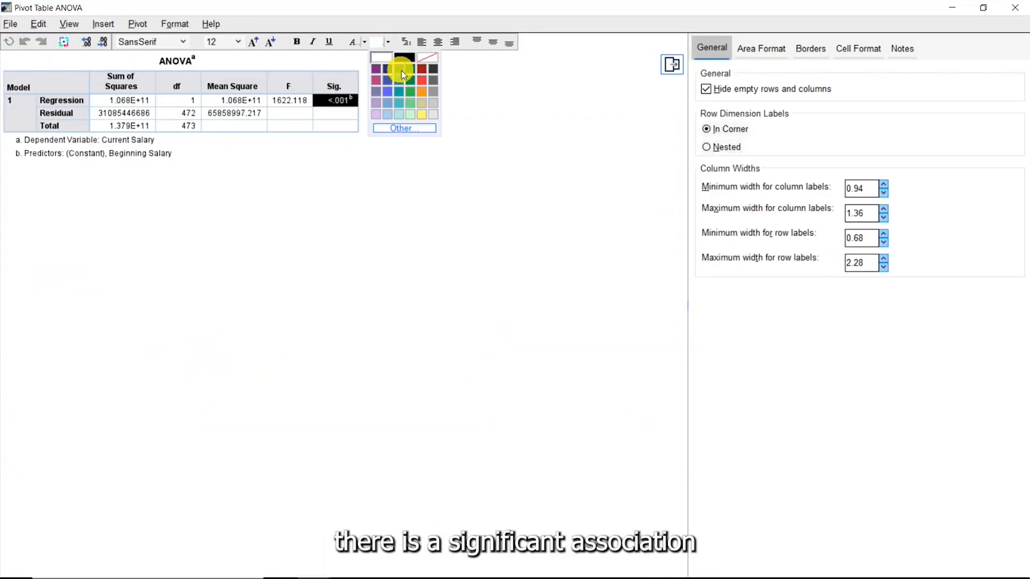
pyautogui.click(421, 114)
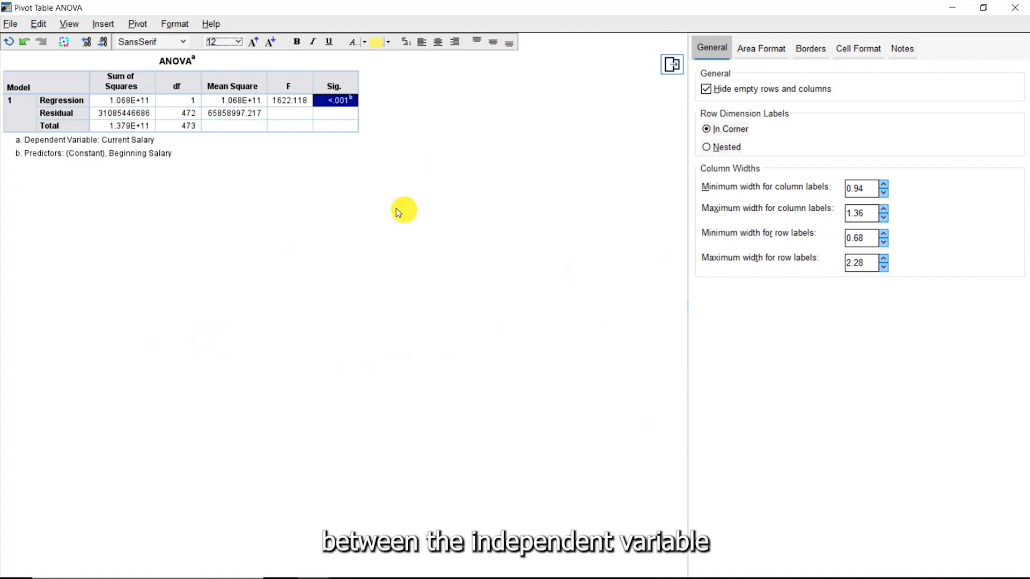
pyautogui.click(1019, 12)
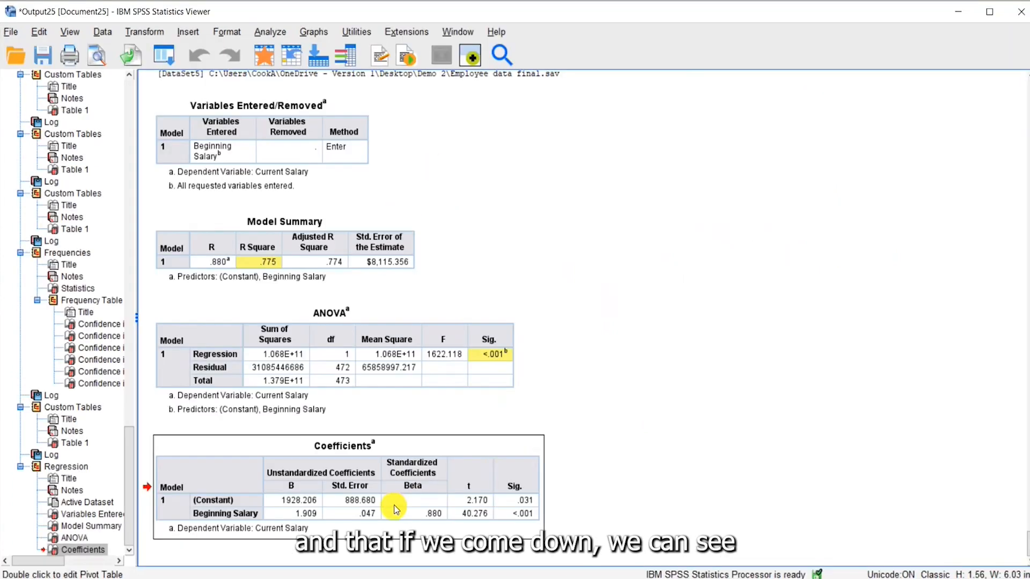
# Highlight the Beginning Salary row's Sig. value in the Coefficients table in yellow and return to the output
pyautogui.click(808, 141)
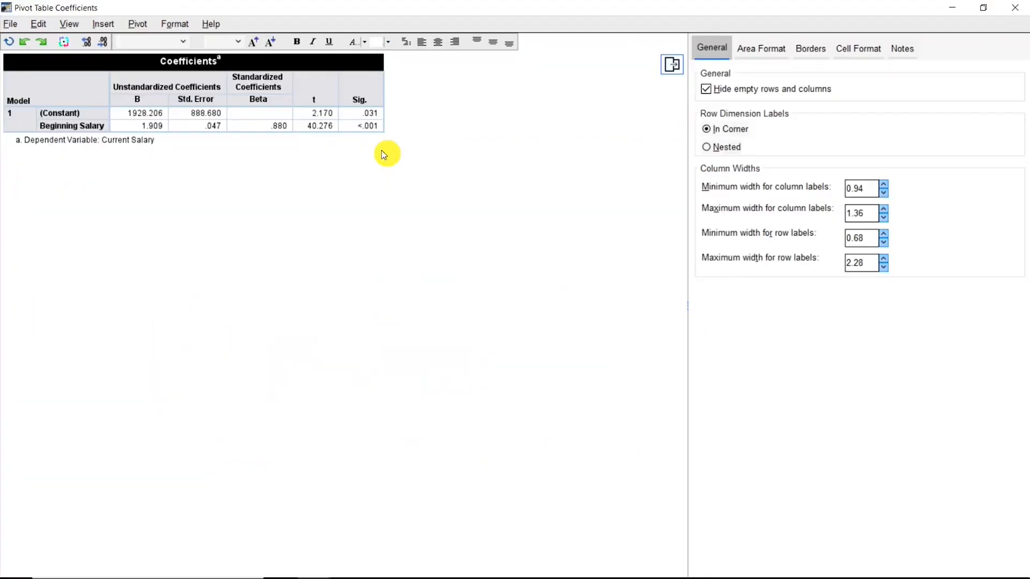
pyautogui.click(370, 129)
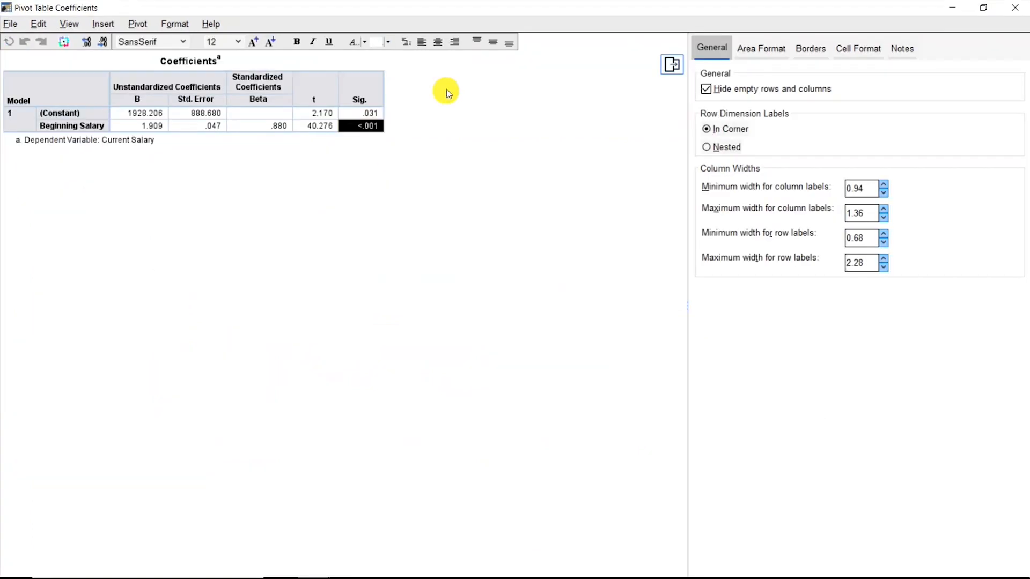
pyautogui.click(389, 41)
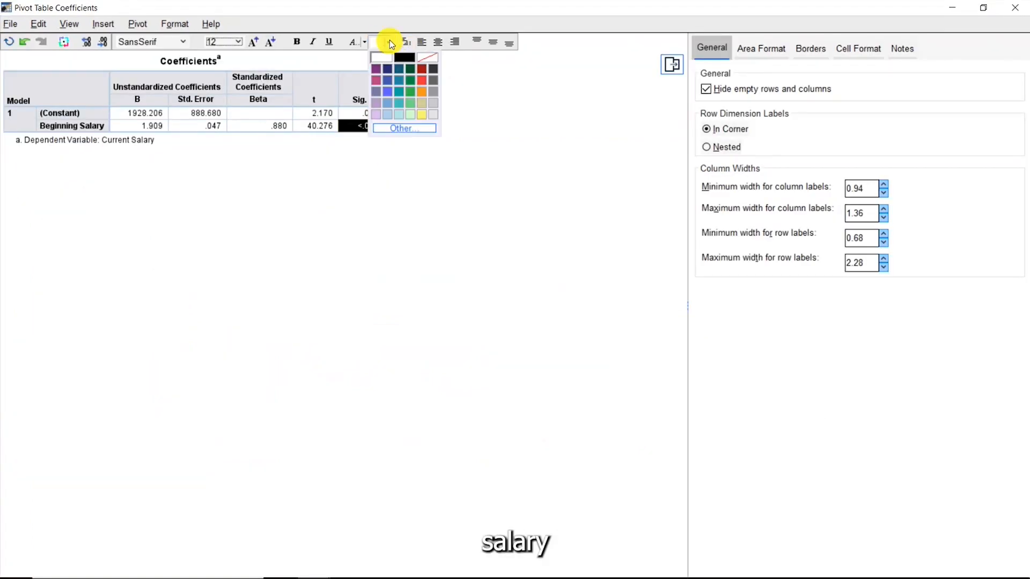
pyautogui.click(422, 116)
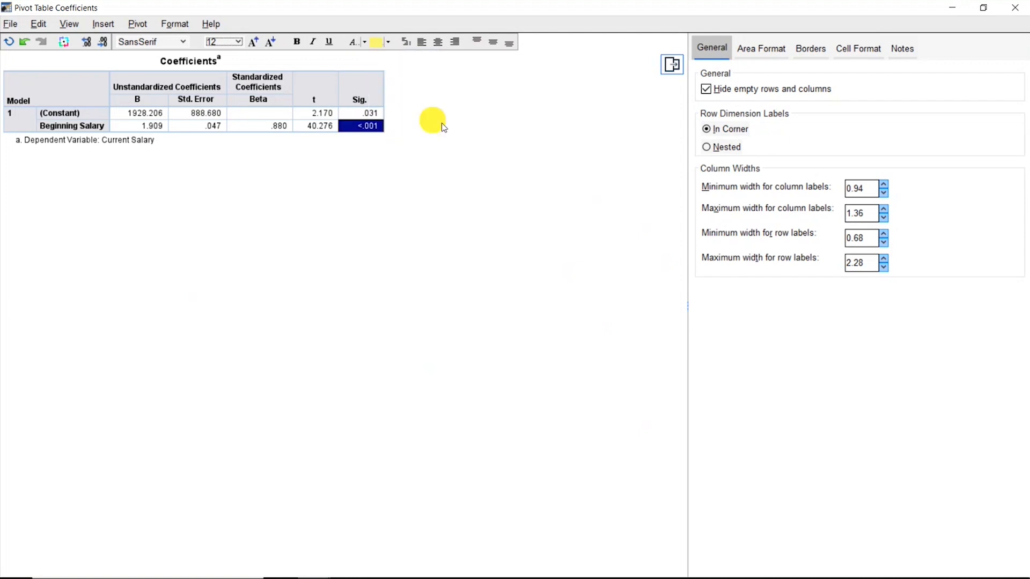
pyautogui.click(1020, 16)
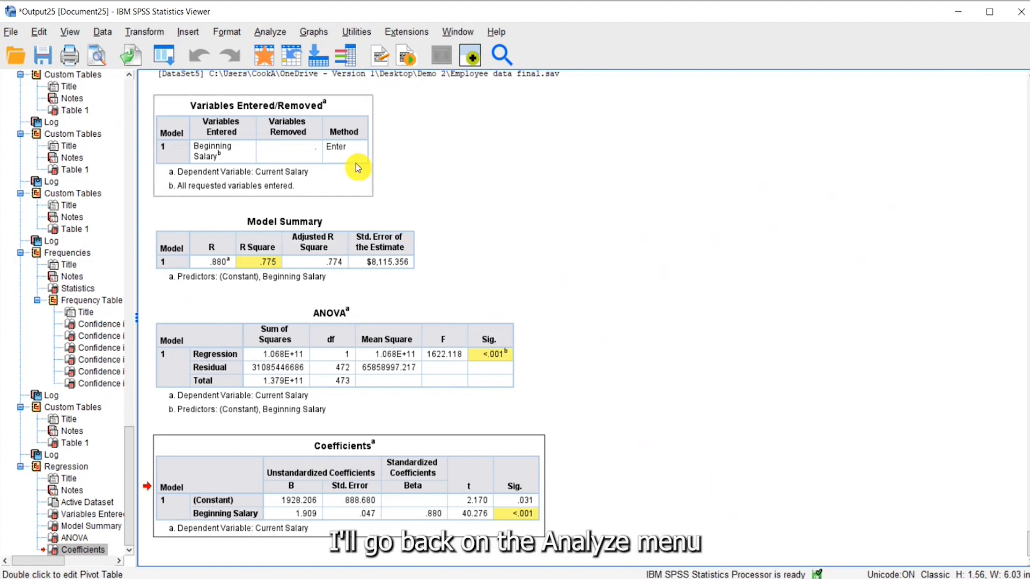
# Start an Automatic Linear Modeling analysis with custom field assignments and set salary as the target
pyautogui.click(267, 34)
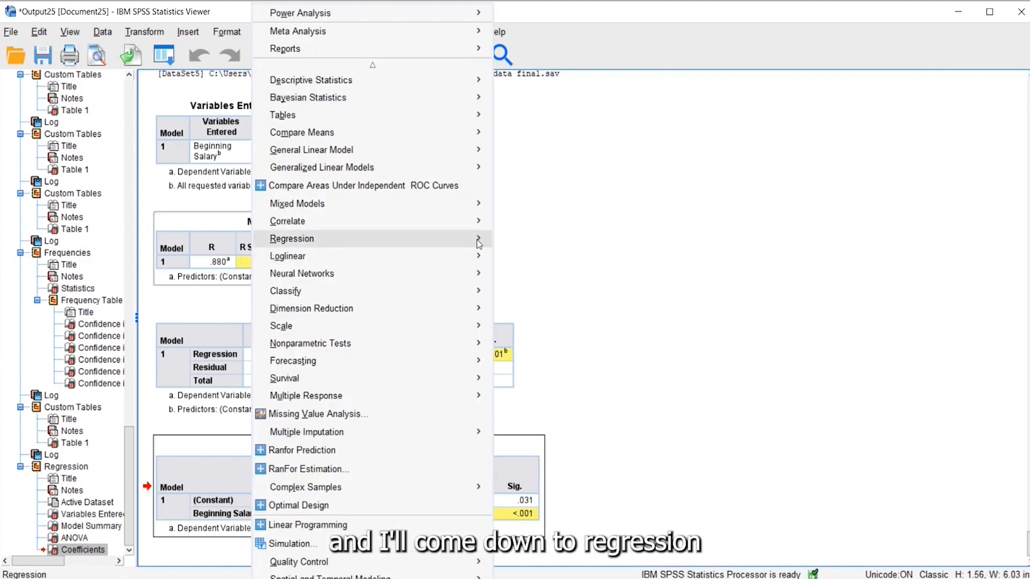
pyautogui.click(303, 239)
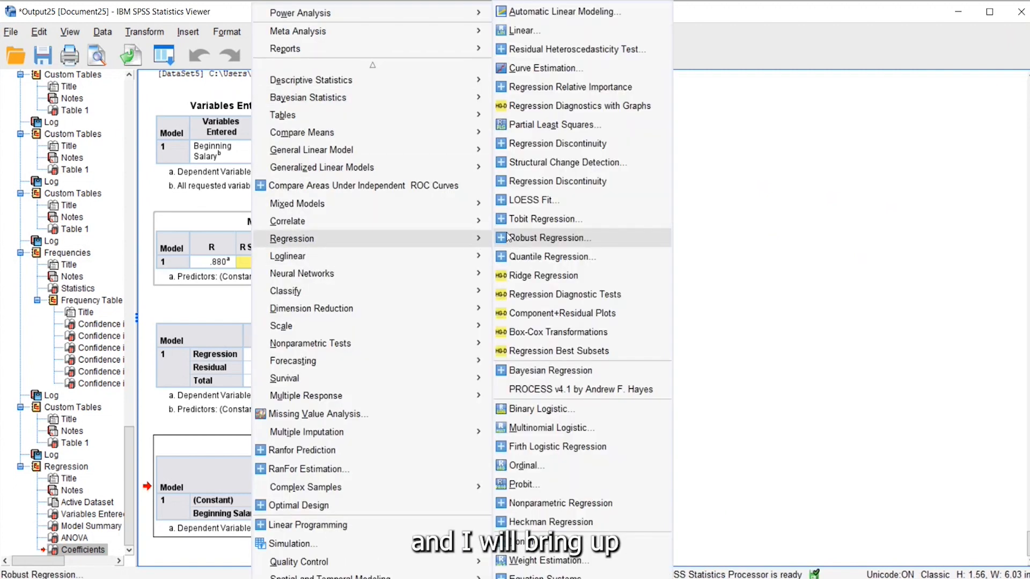
pyautogui.click(510, 13)
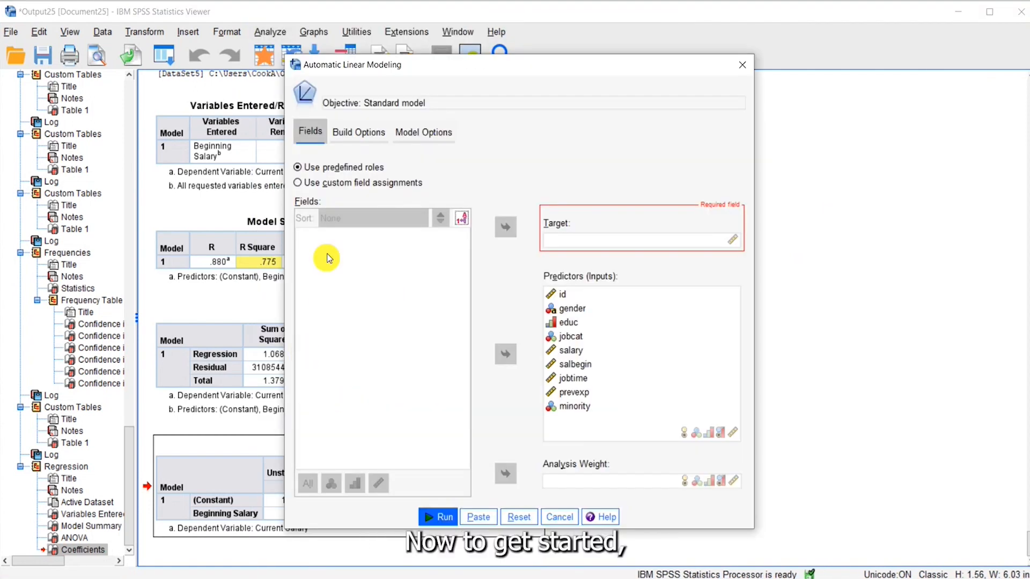
pyautogui.click(298, 184)
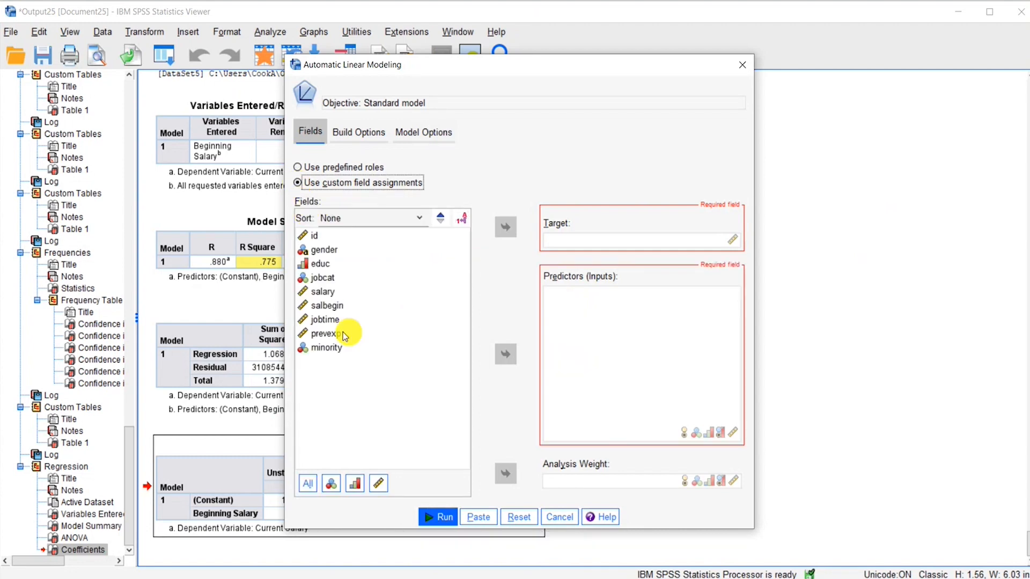
pyautogui.click(319, 291)
pyautogui.click(506, 228)
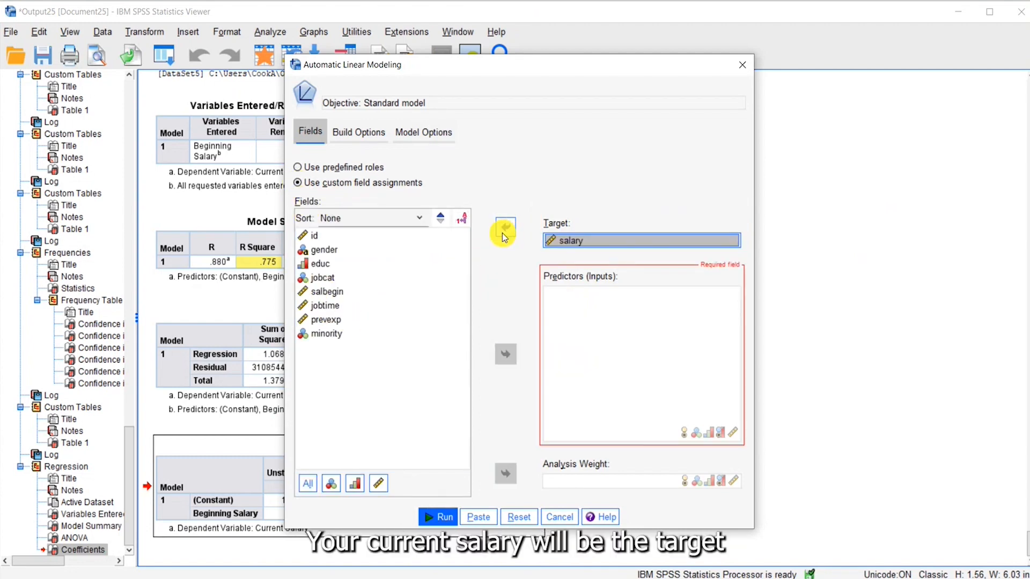
# Add salbegin, jobtime, prevexp, jobcat and educ as predictors of the model
pyautogui.click(324, 293)
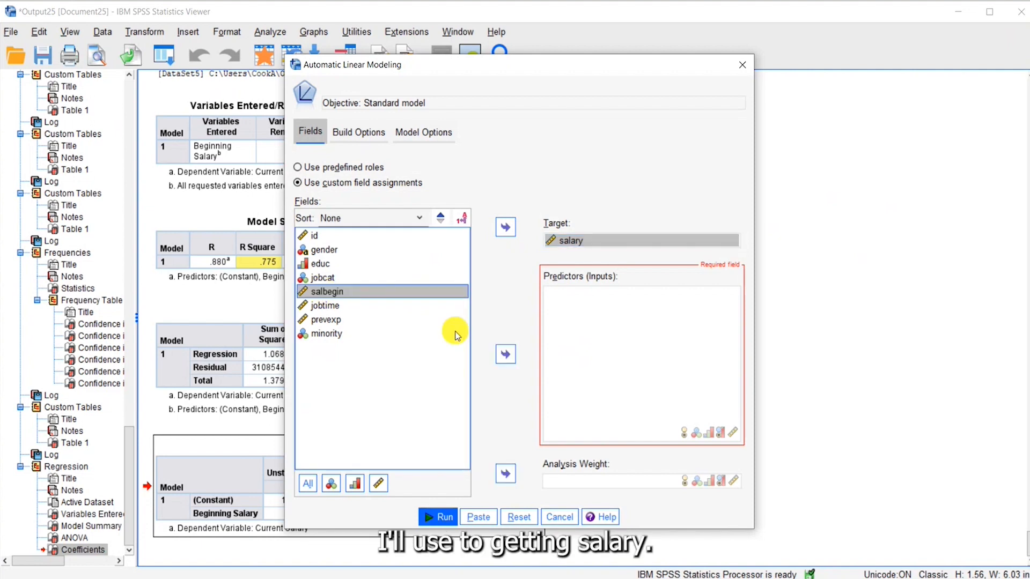
pyautogui.click(506, 354)
pyautogui.click(330, 292)
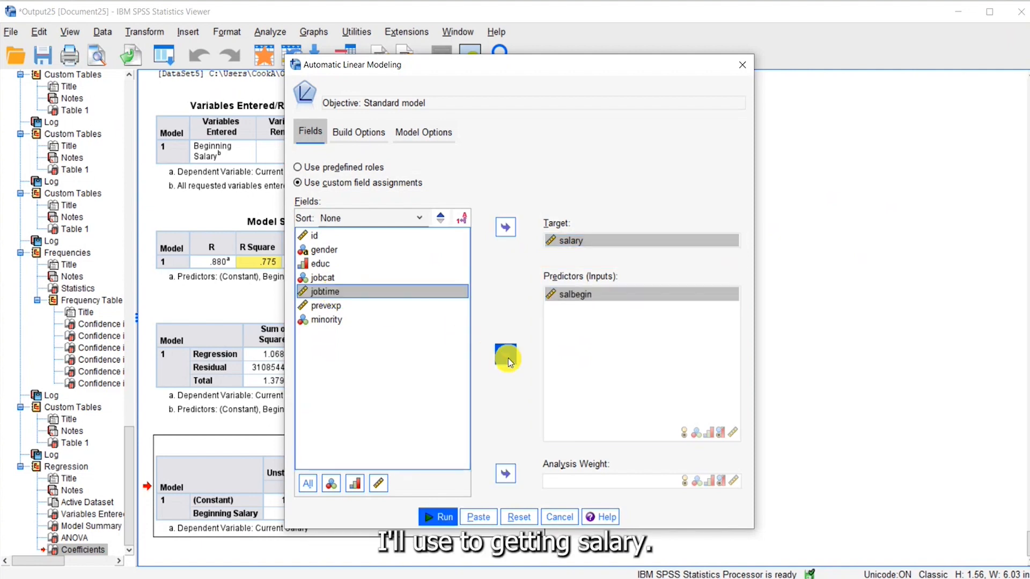
pyautogui.click(506, 355)
pyautogui.click(328, 292)
pyautogui.click(500, 363)
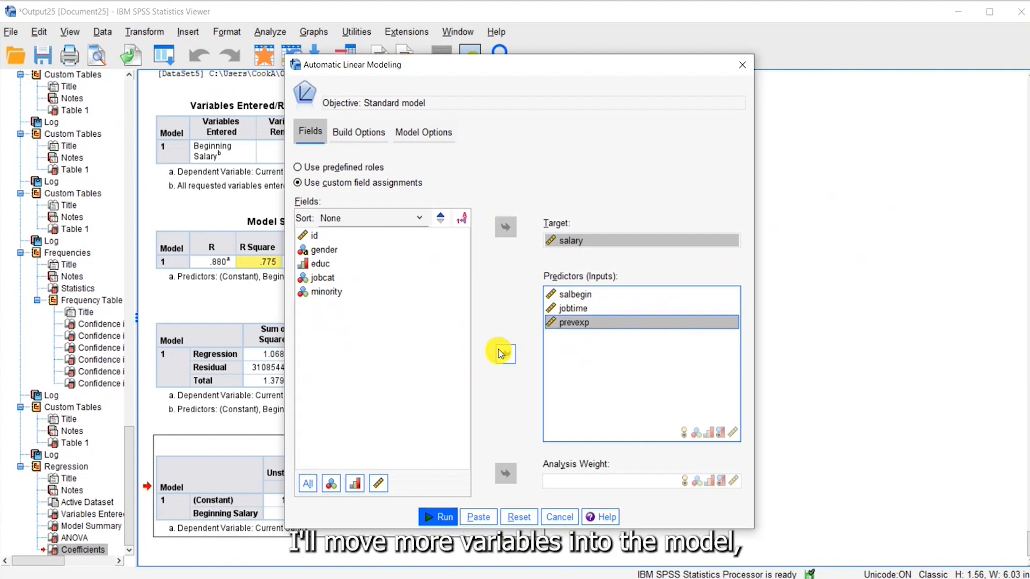
pyautogui.click(328, 277)
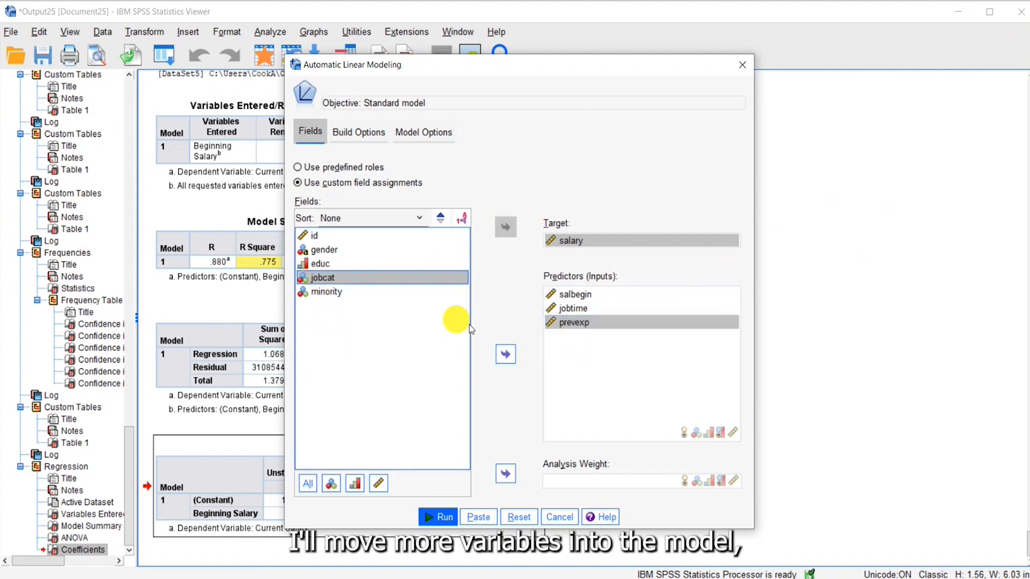
pyautogui.click(506, 355)
pyautogui.click(319, 264)
pyautogui.click(505, 353)
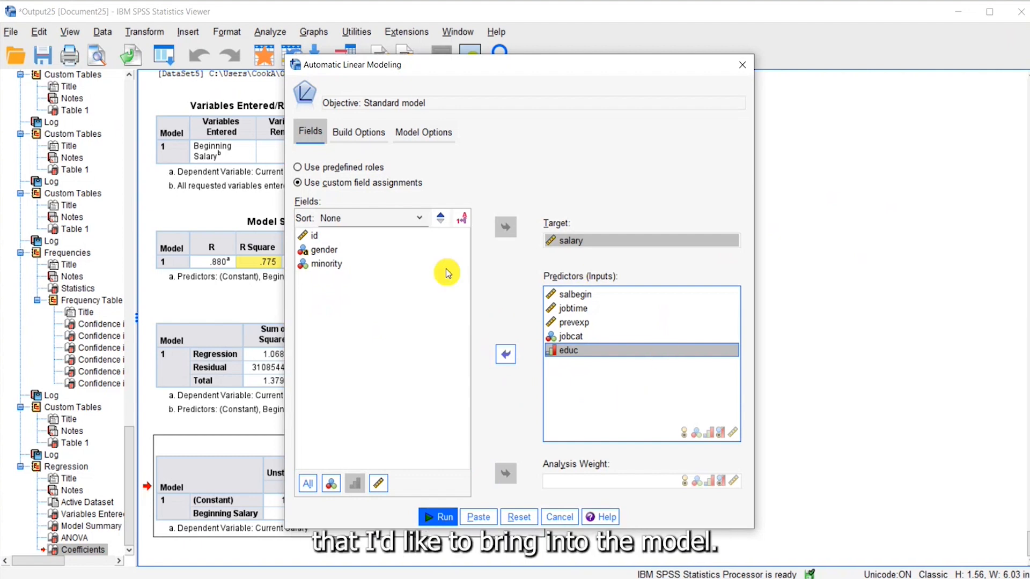
# Review the Objectives, Basics and Model Selection build options, keeping automatic data preparation on, and run the model
pyautogui.click(364, 132)
pyautogui.click(303, 191)
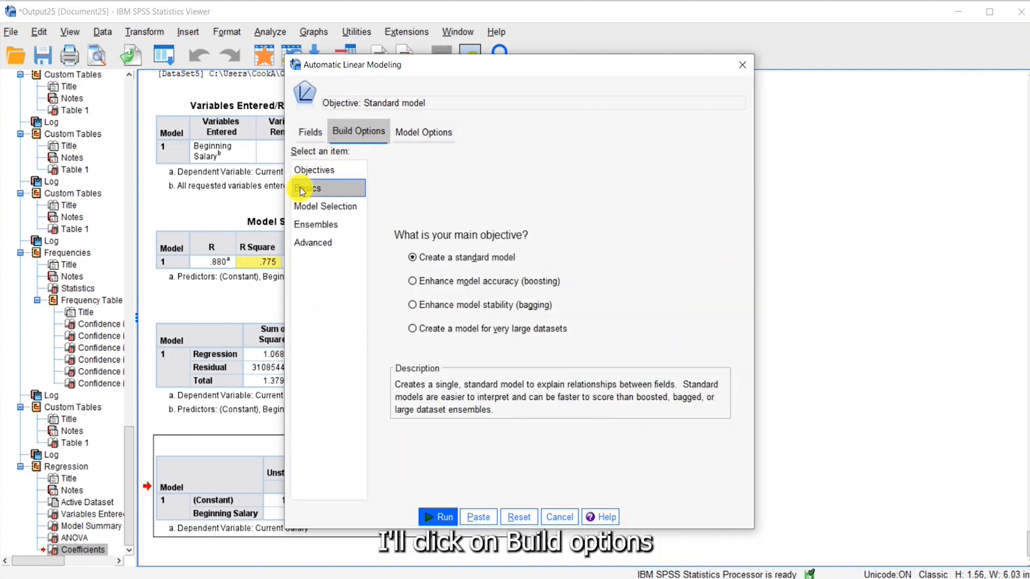
pyautogui.click(311, 173)
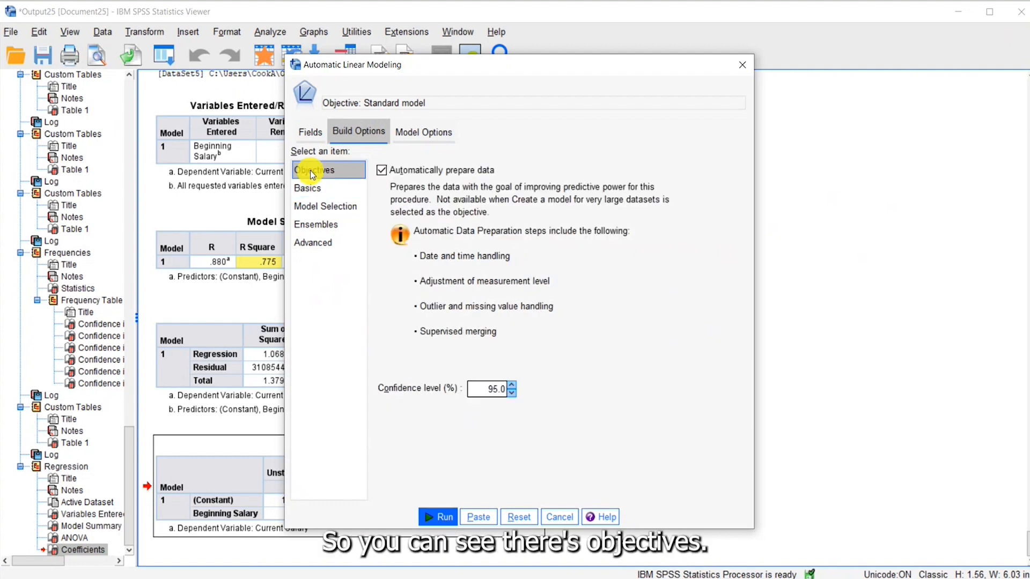
pyautogui.click(309, 192)
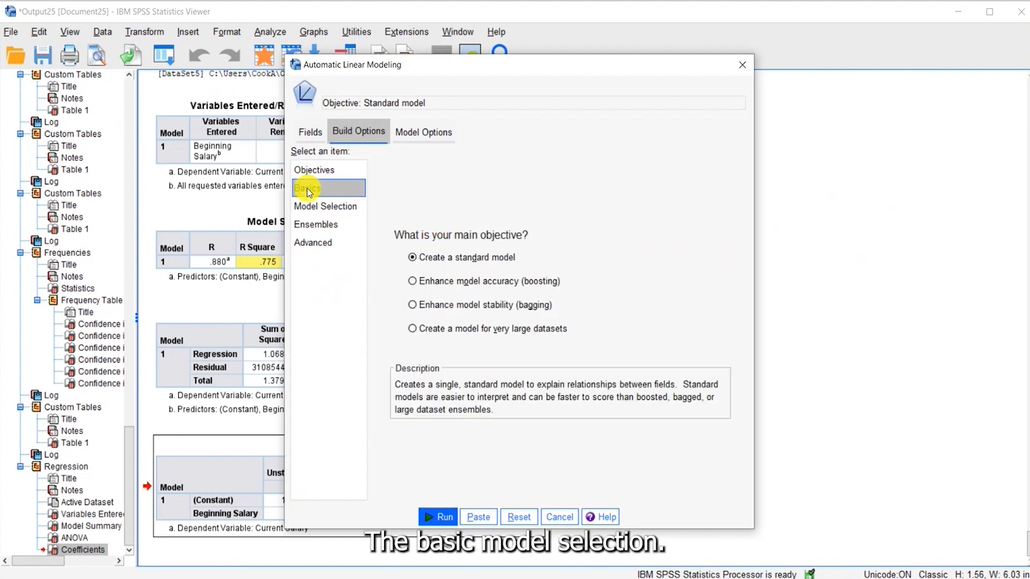
pyautogui.click(310, 210)
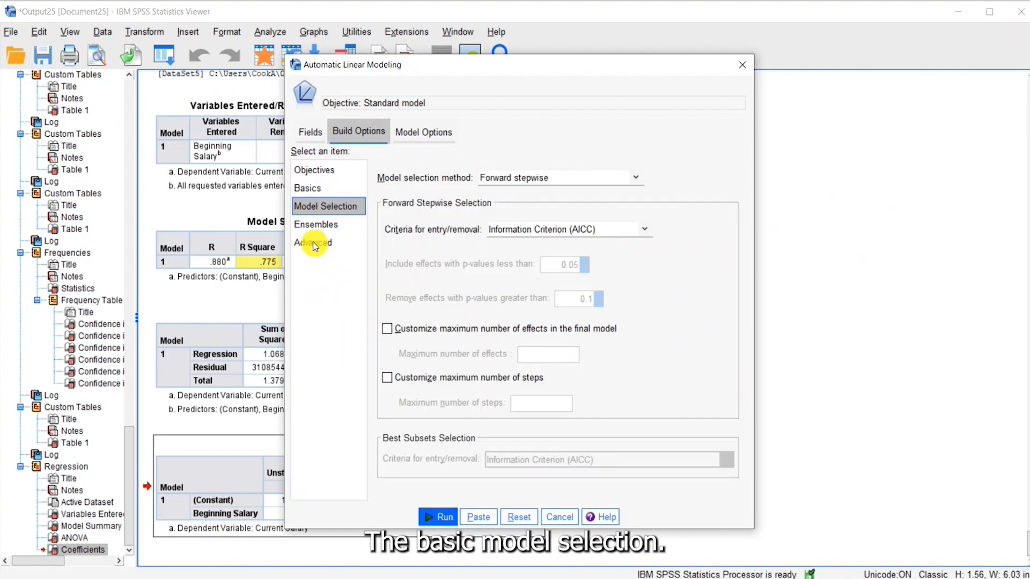
pyautogui.click(307, 186)
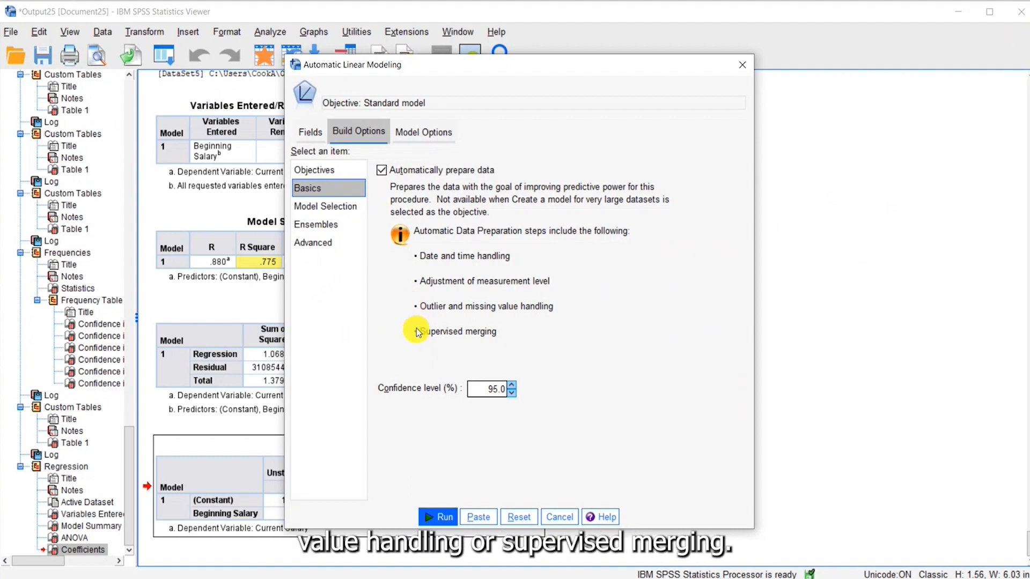
pyautogui.click(439, 516)
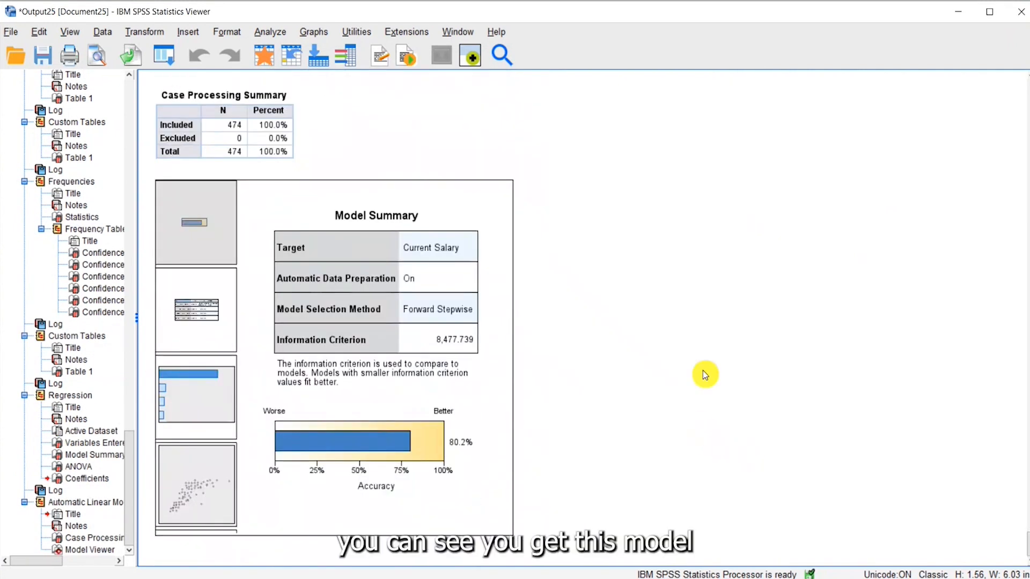
# Open the model output in the Model Viewer and skim the Automatic Data Preparation, Predictor Importance and Coefficients views
pyautogui.click(409, 204)
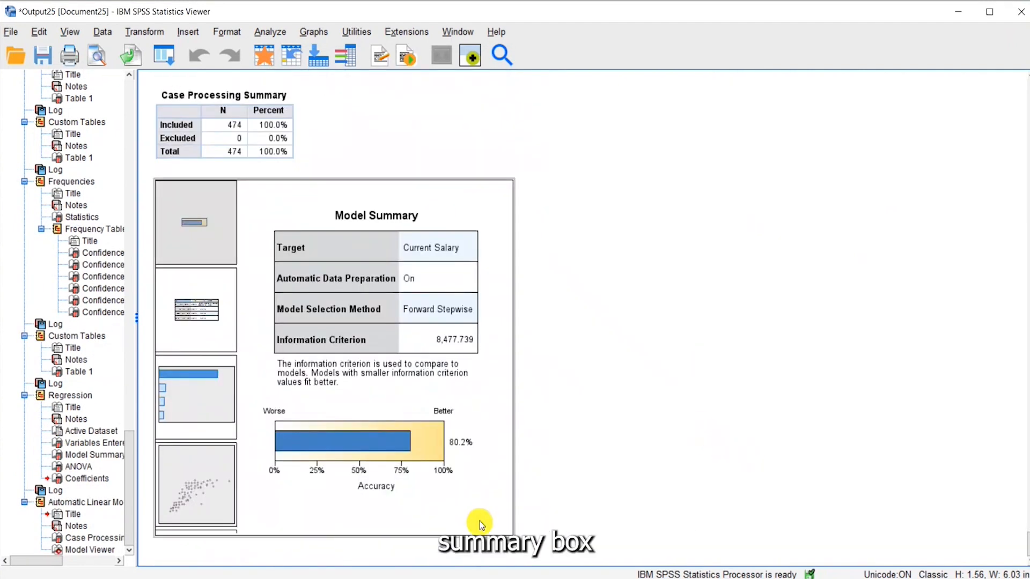
pyautogui.doubleClick(407, 382)
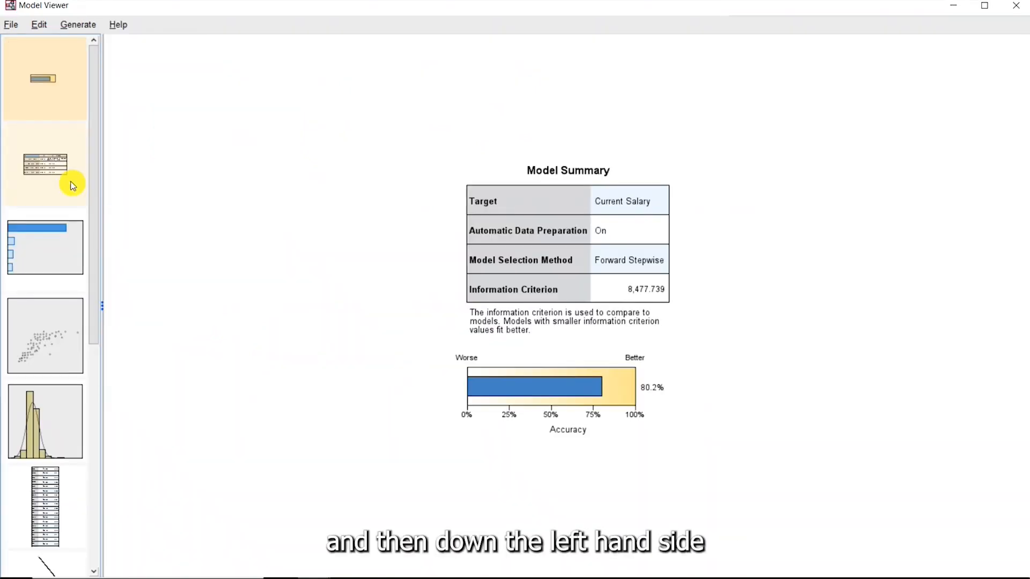
pyautogui.click(38, 163)
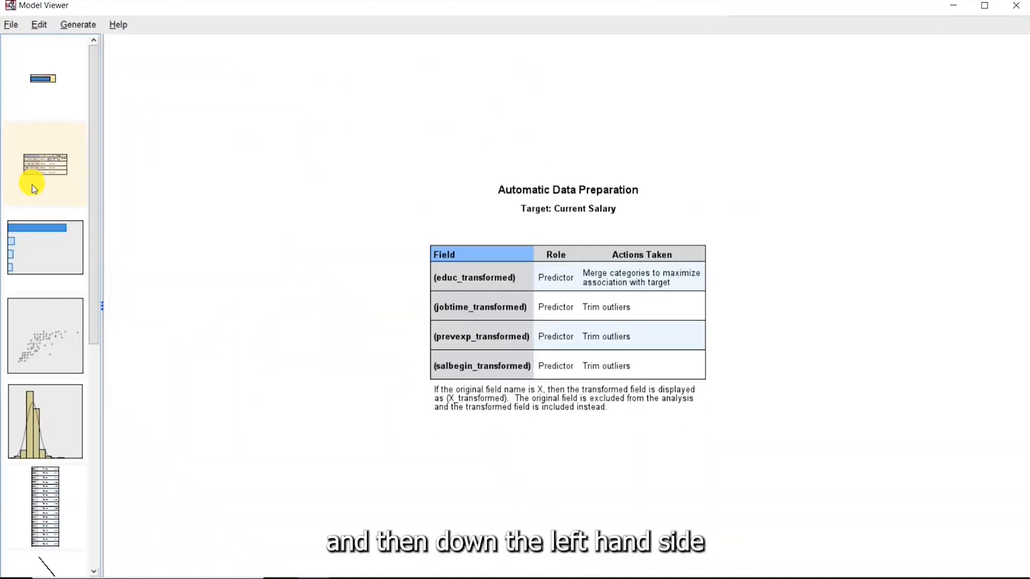
pyautogui.click(23, 248)
pyautogui.scroll(-5, 80, 343)
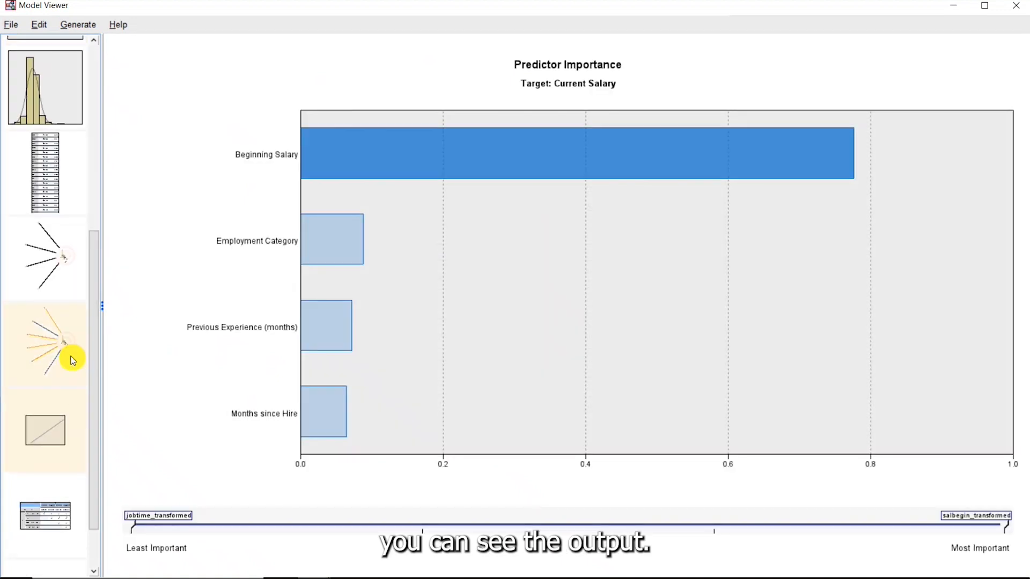
pyautogui.click(66, 349)
pyautogui.moveTo(98, 297); pyautogui.dragTo(106, 63)
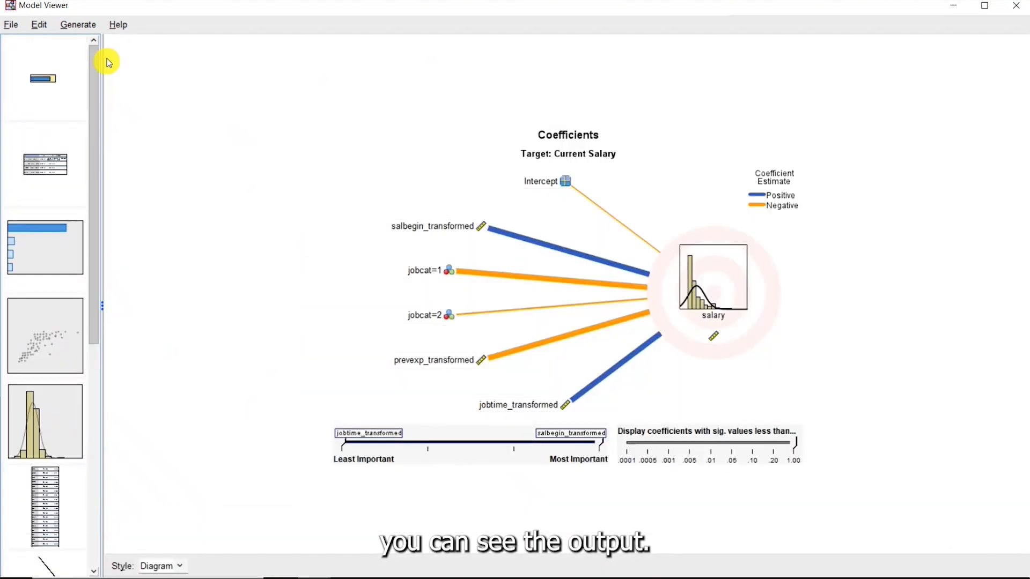
# Examine the model's accuracy summary, the data preparation actions taken and the relative importance of each predictor
pyautogui.click(46, 78)
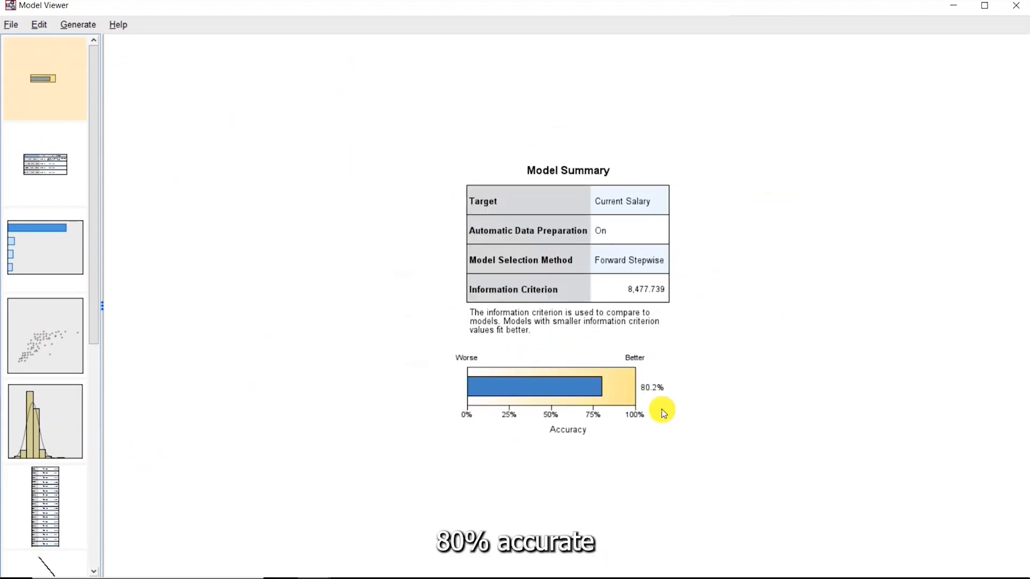
pyautogui.click(47, 178)
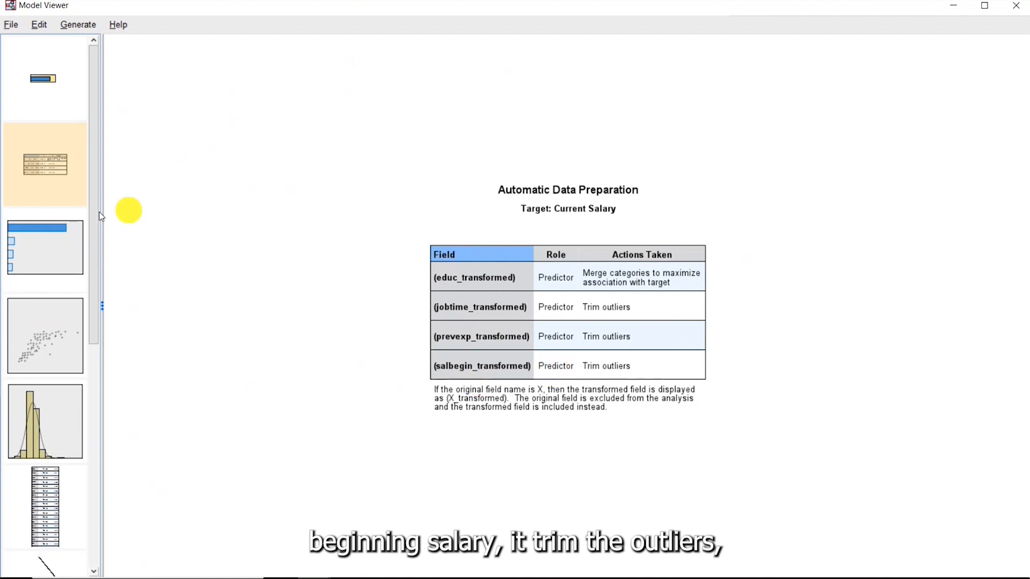
pyautogui.click(45, 245)
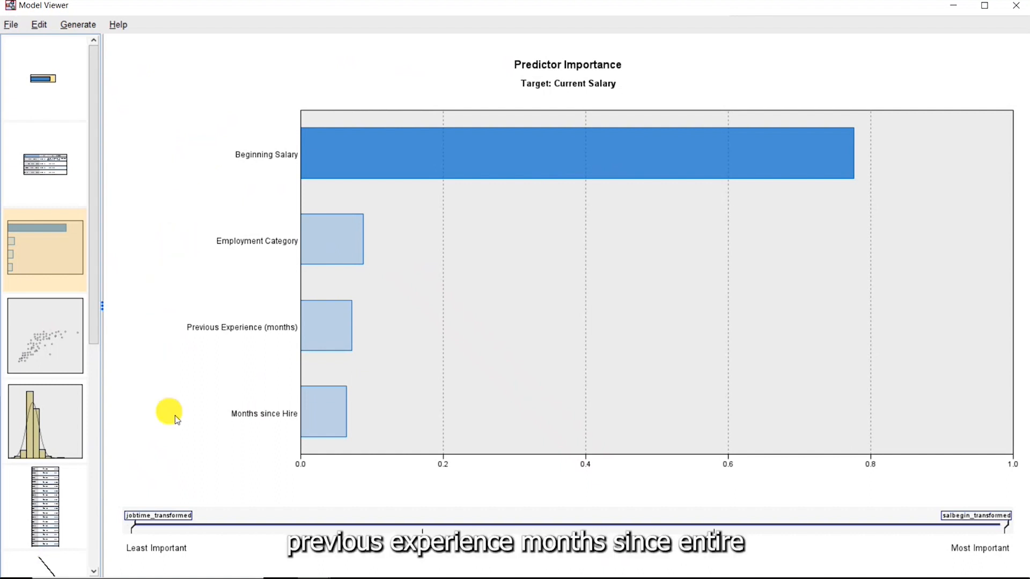
# Display the Coefficients diagram and inspect the lines linking the predictors to salary, including jobtime and prevexp
pyautogui.moveTo(95, 263); pyautogui.dragTo(73, 425)
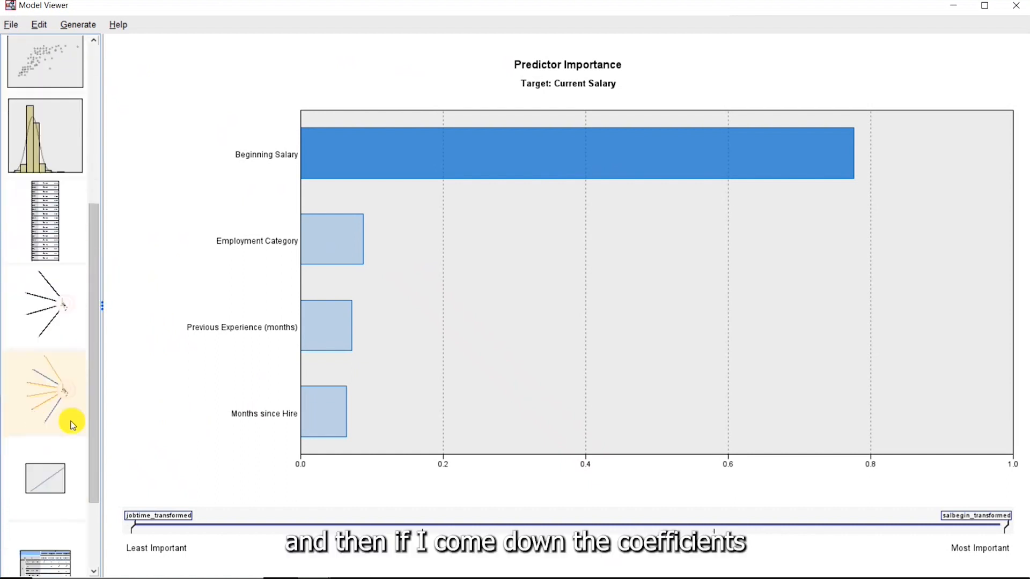
pyautogui.click(49, 402)
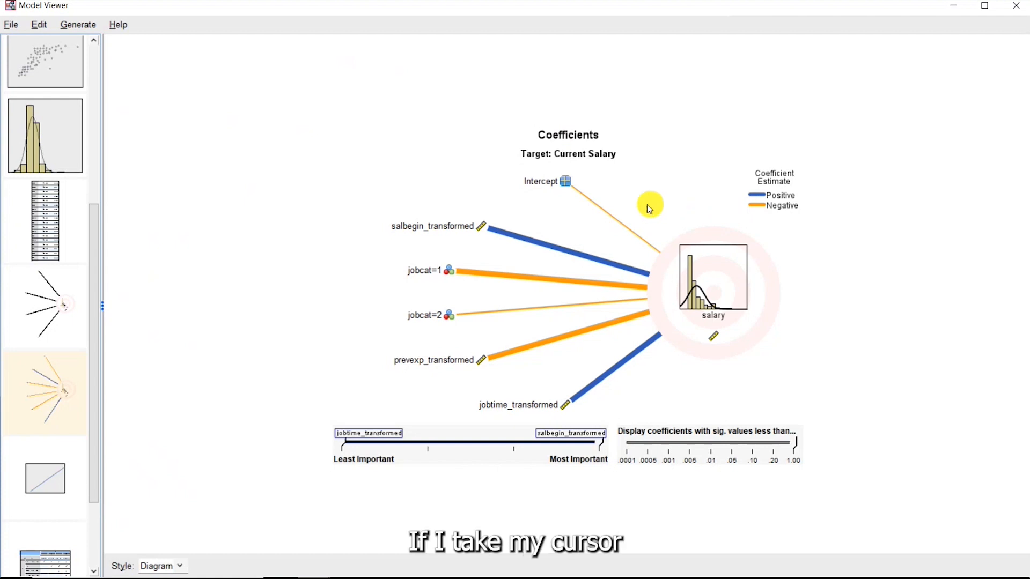
pyautogui.moveTo(556, 248)
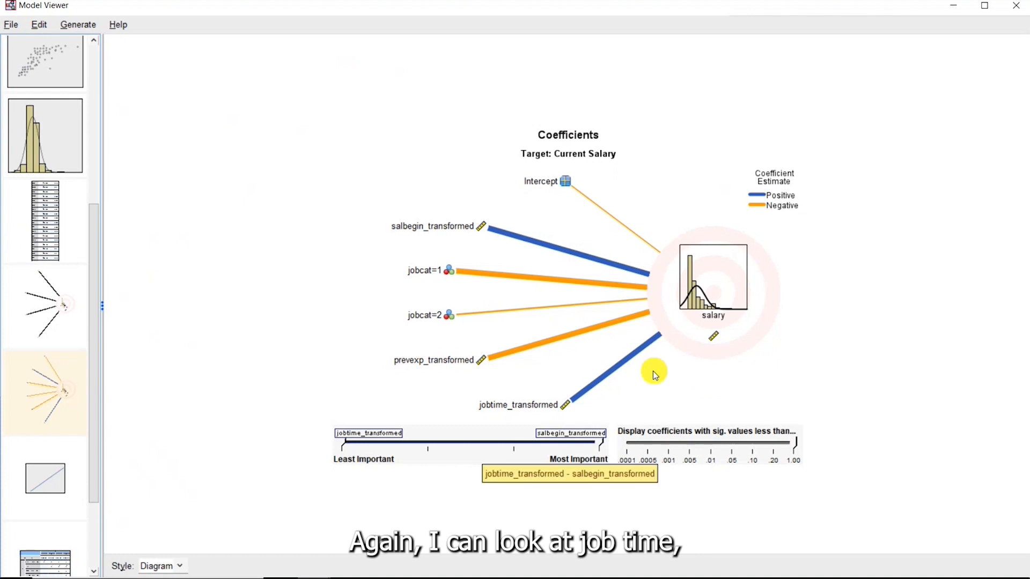
pyautogui.moveTo(620, 372)
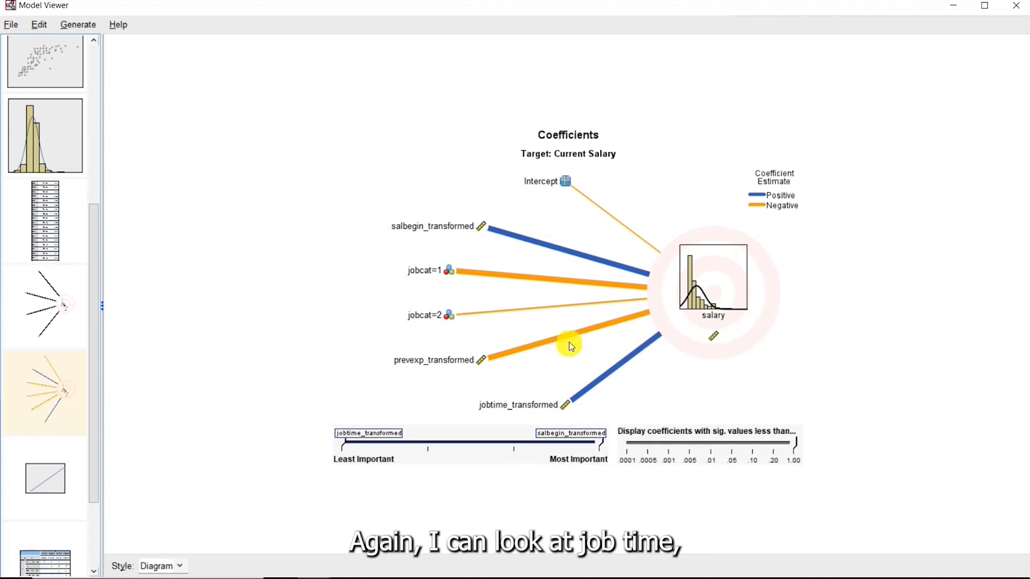
pyautogui.moveTo(572, 341)
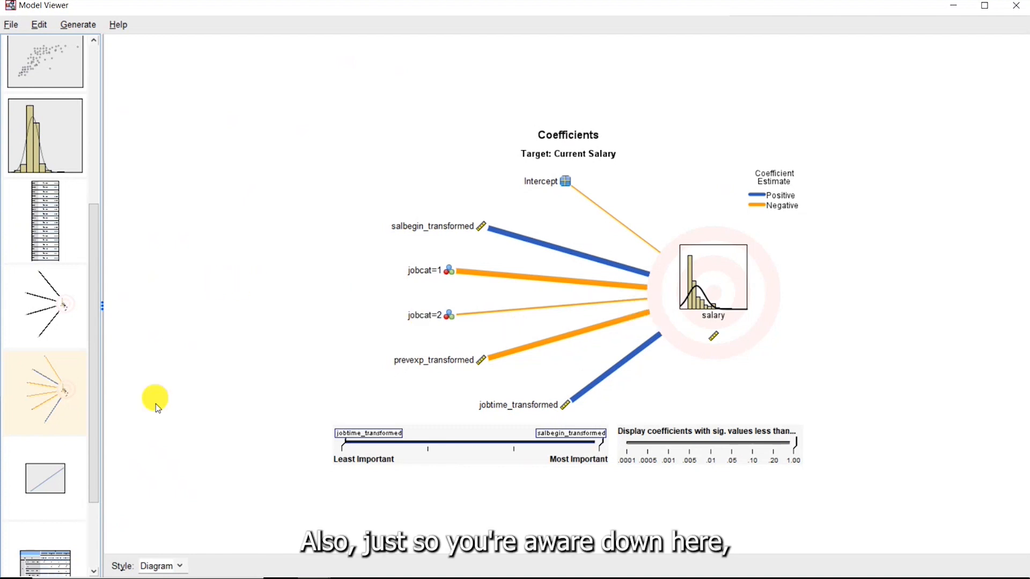
# Compare the Table and Diagram styles of the Coefficients view, leave it as a table, and close the Model Viewer
pyautogui.click(180, 567)
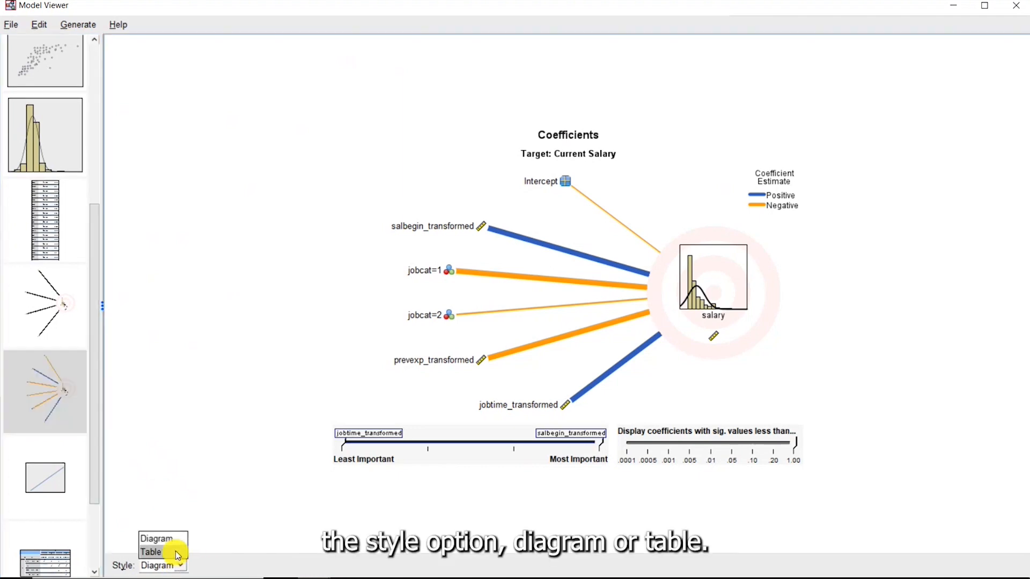
pyautogui.click(178, 553)
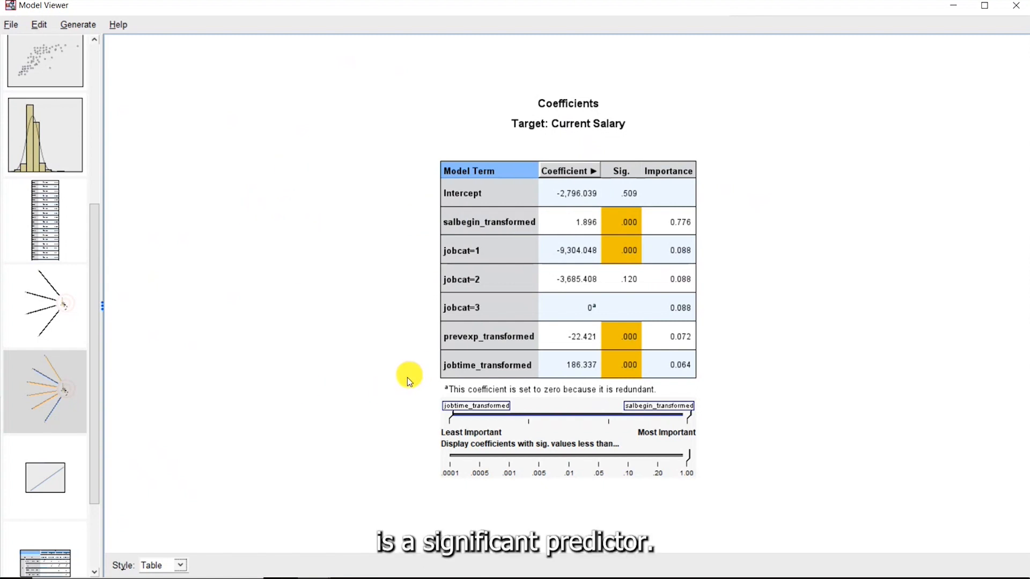
pyautogui.click(182, 567)
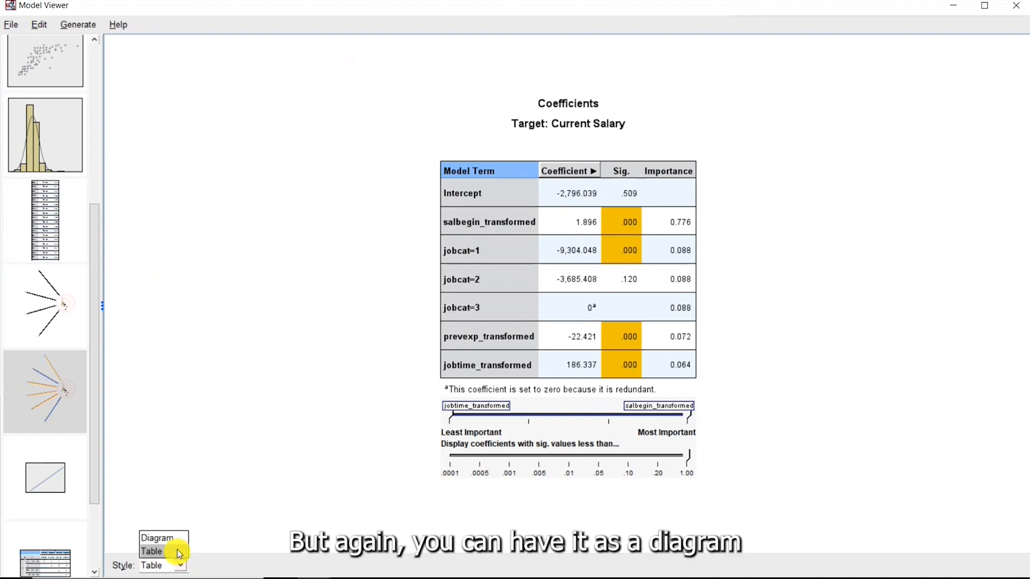
pyautogui.click(181, 541)
pyautogui.click(181, 567)
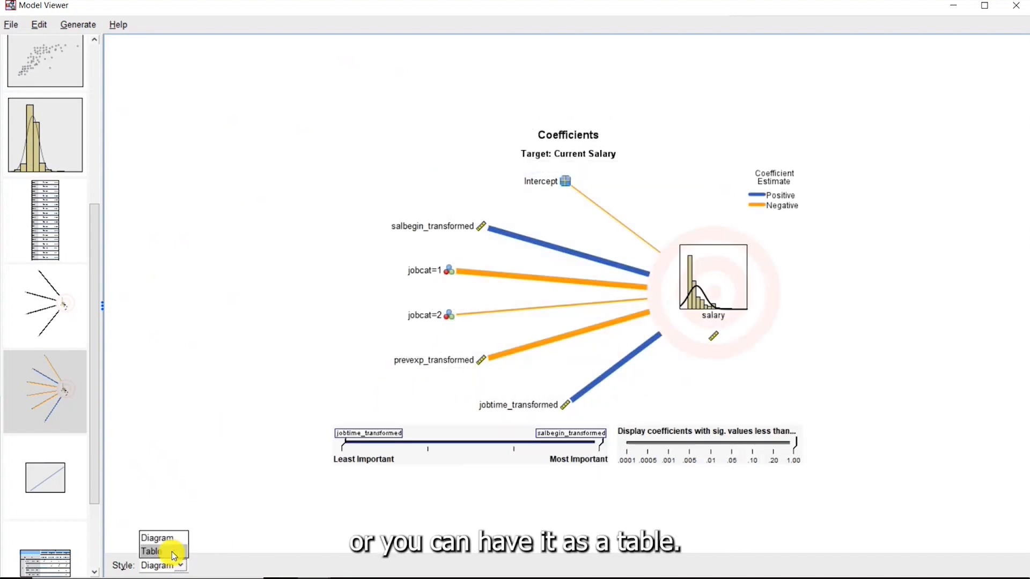
pyautogui.click(161, 552)
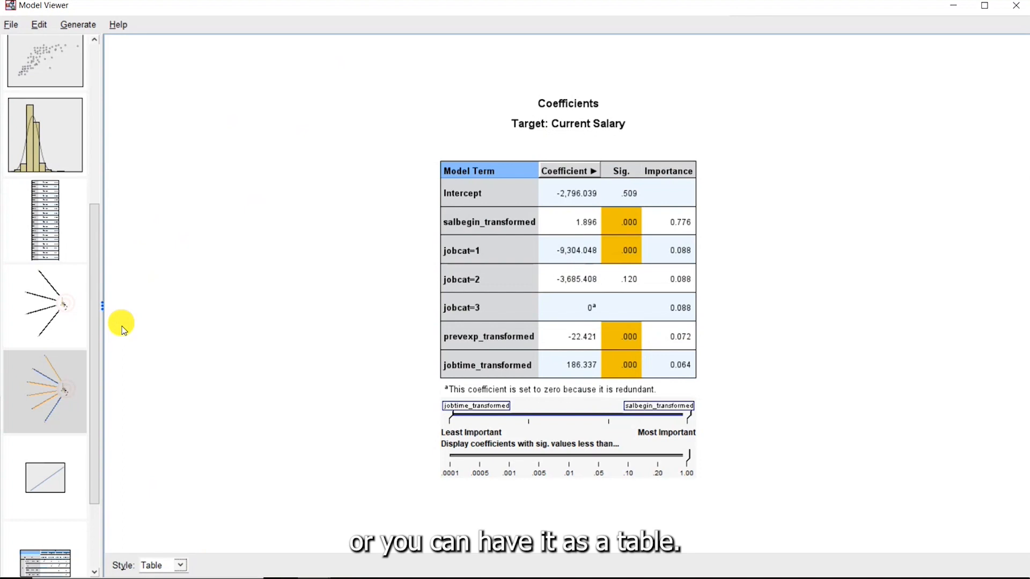
pyautogui.click(1021, 15)
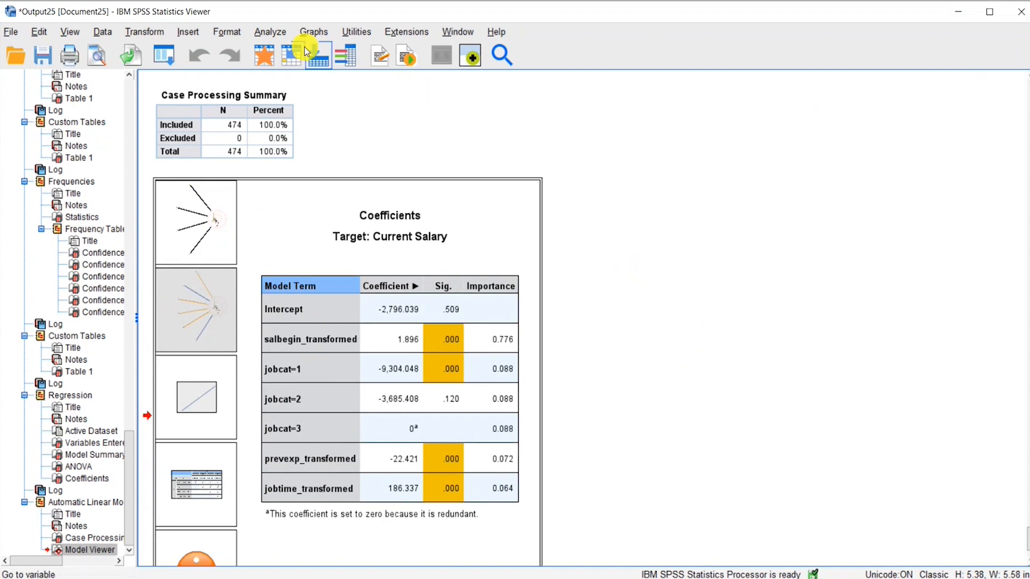
pyautogui.click(267, 32)
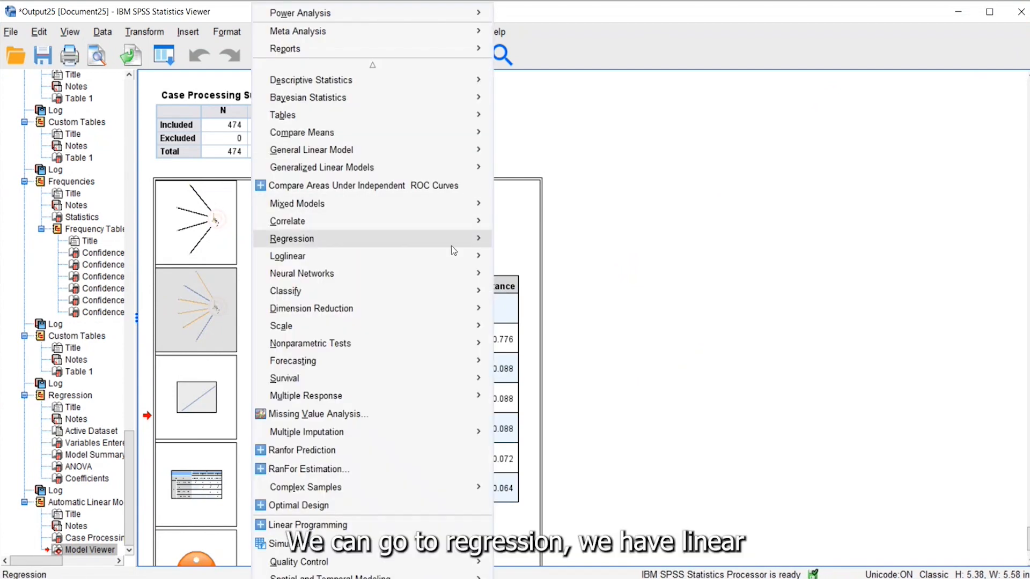
pyautogui.moveTo(454, 250)
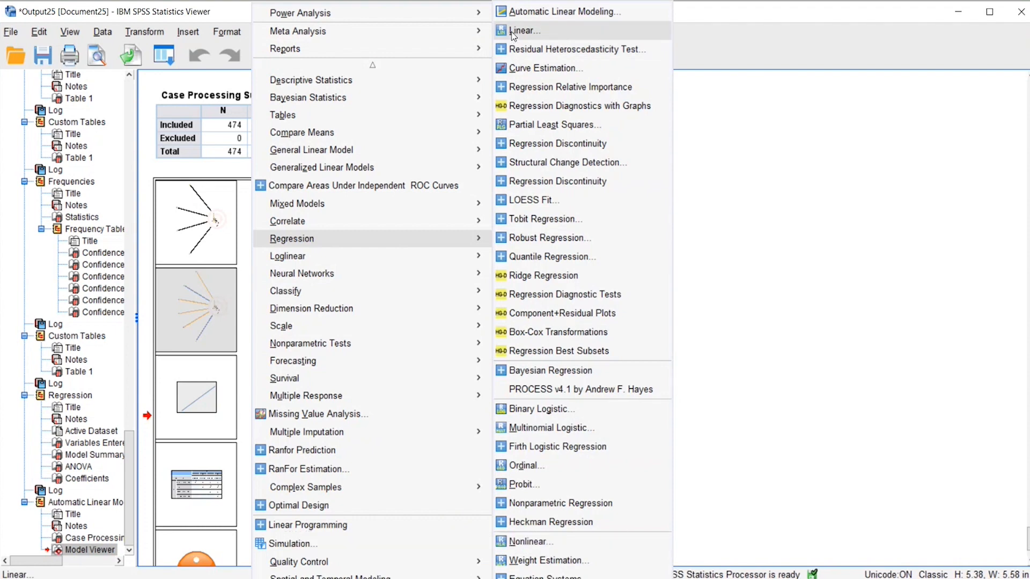
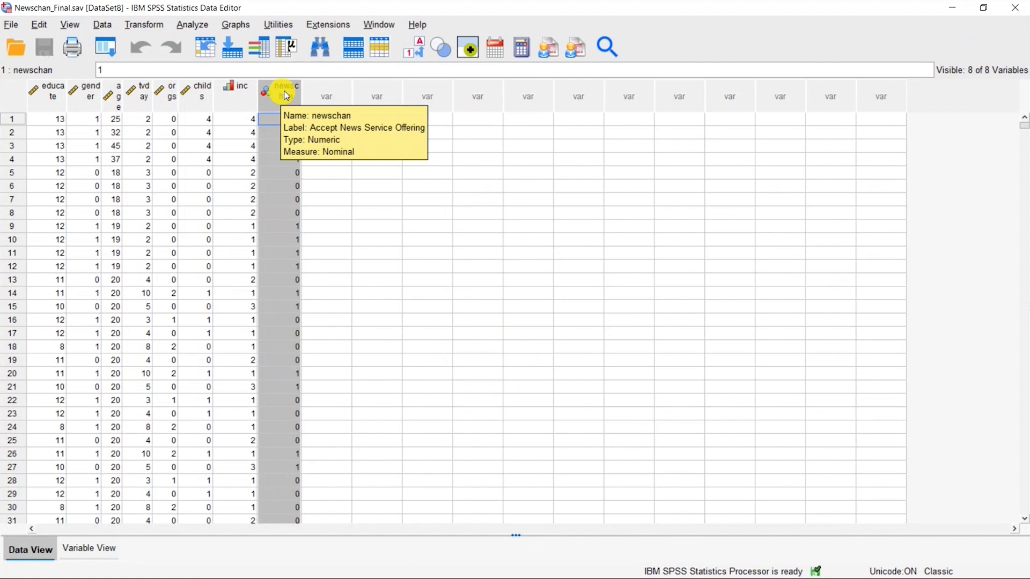
# Show the value labels in the Newschan_Final data and switch the cells back to numeric codes
pyautogui.click(420, 53)
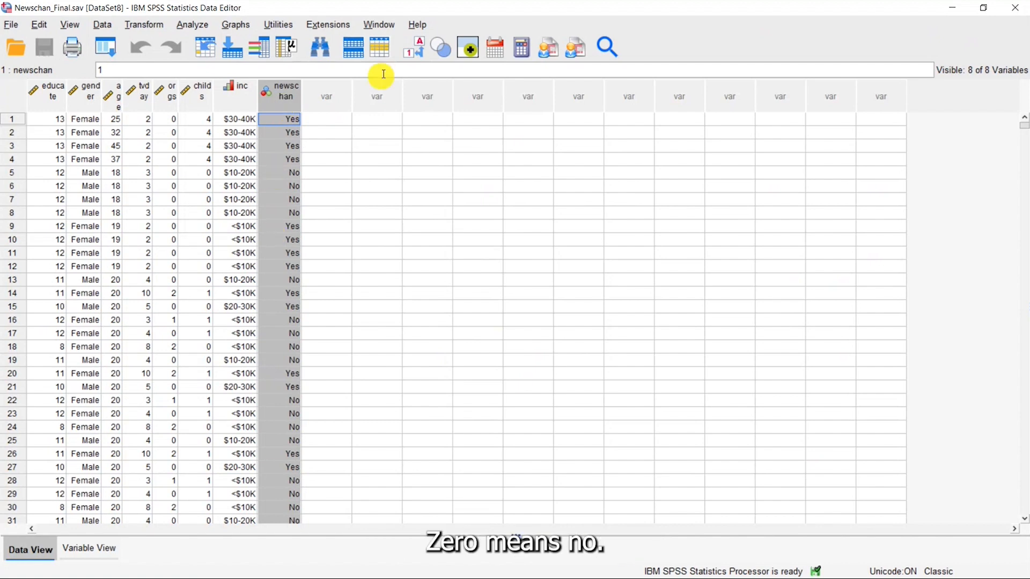
pyautogui.click(413, 48)
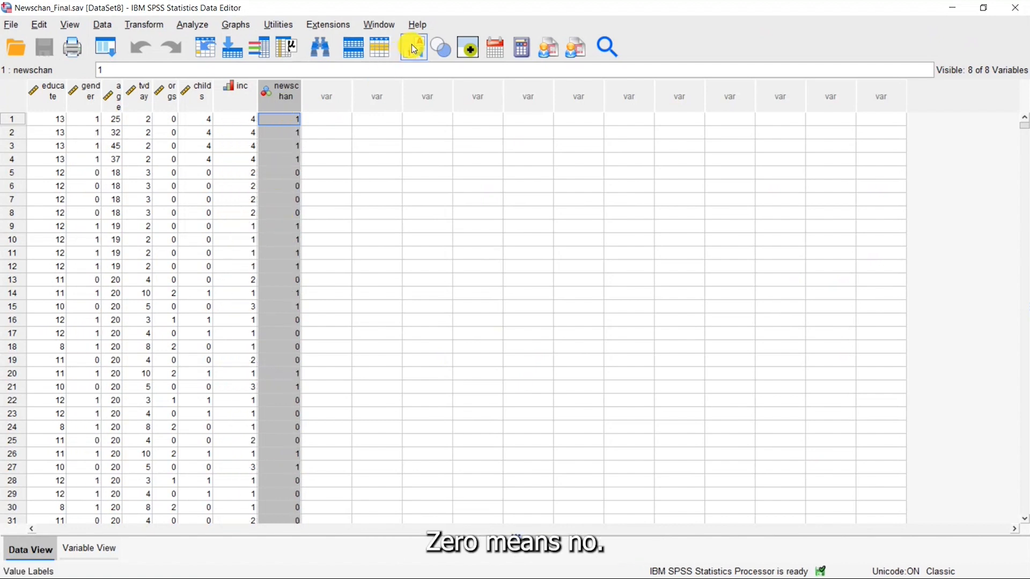
# Start a Binary Logistic regression and set newschan as the dependent variable
pyautogui.click(189, 23)
pyautogui.moveTo(219, 228)
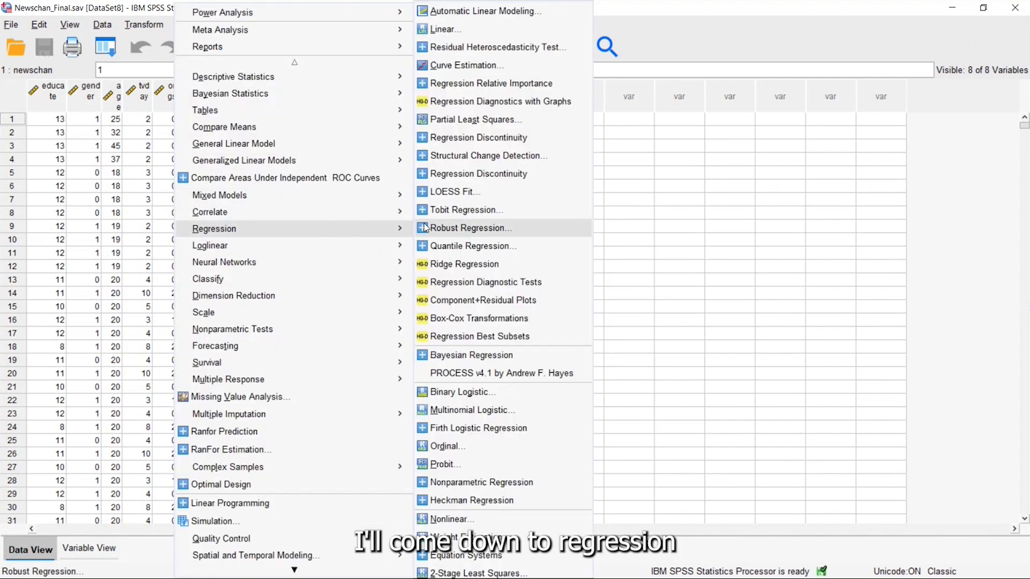
pyautogui.click(459, 394)
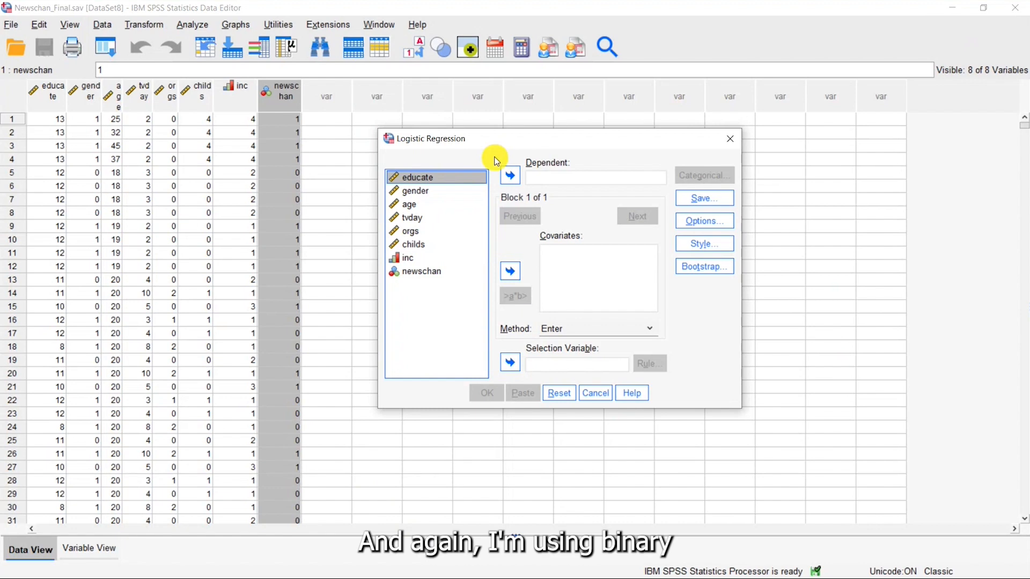
pyautogui.click(415, 273)
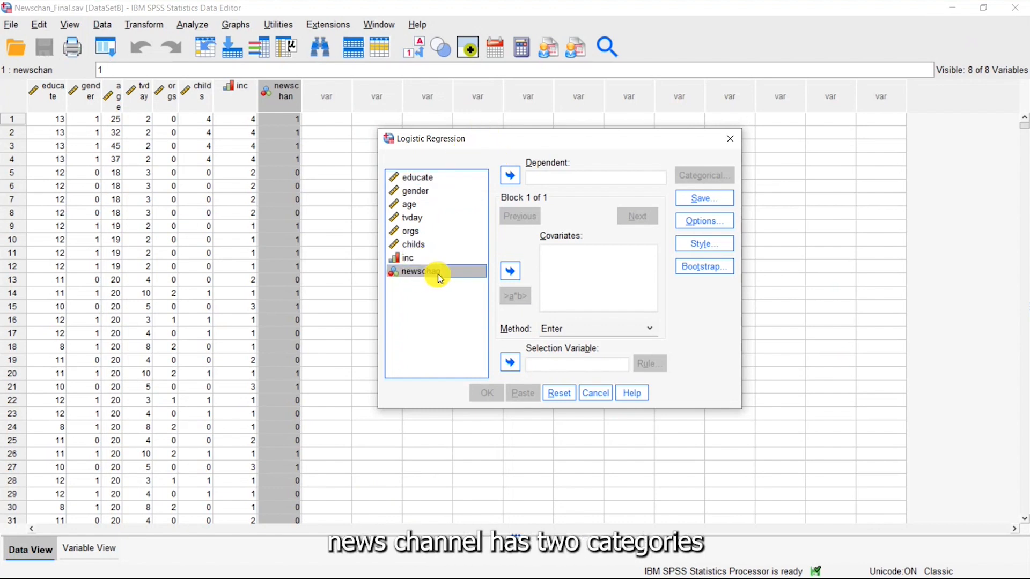
pyautogui.click(506, 176)
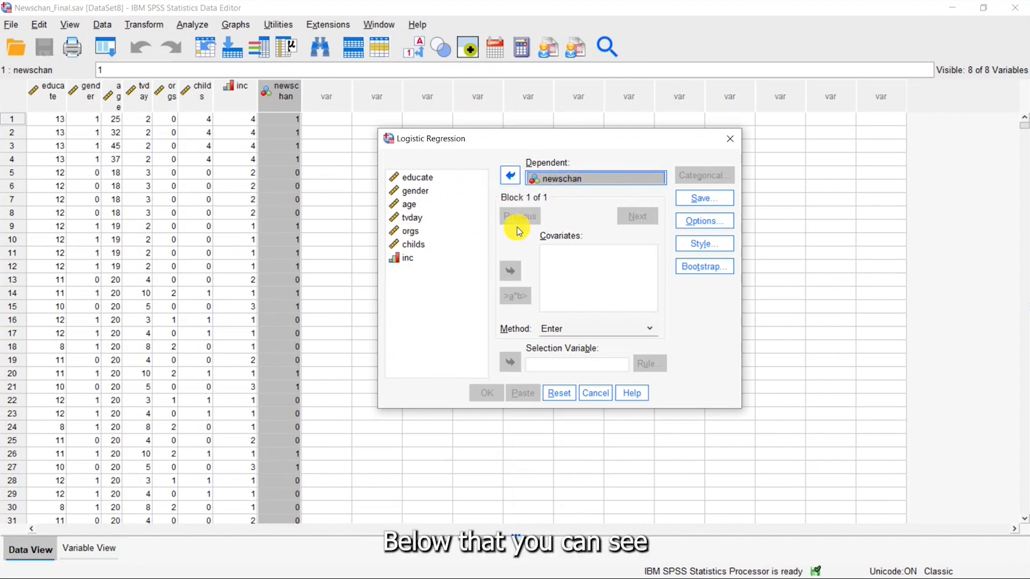
# Add educate, gender and age as covariates of the logistic regression
pyautogui.click(407, 177)
pyautogui.click(510, 273)
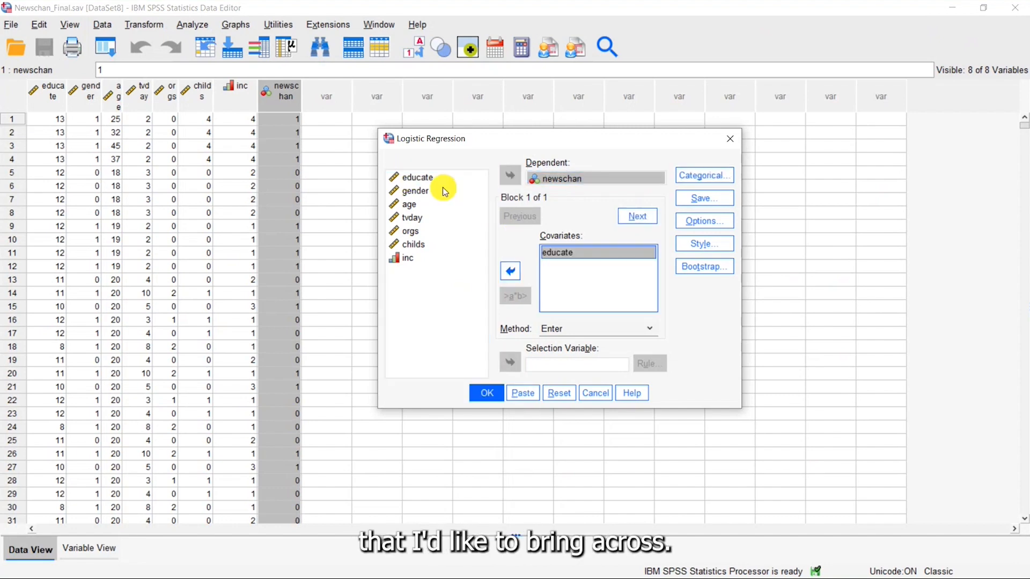
pyautogui.click(418, 191)
pyautogui.click(512, 267)
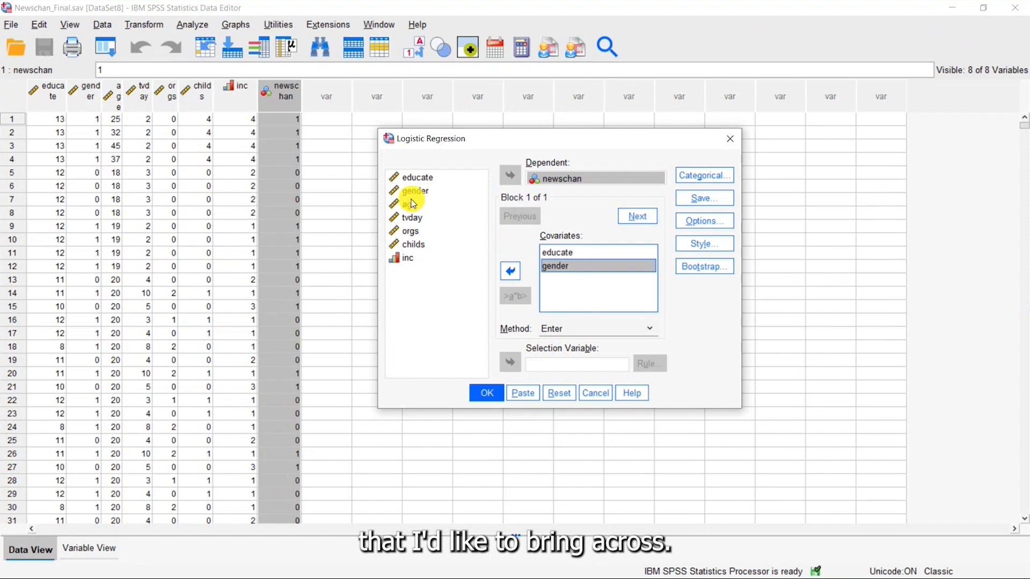
pyautogui.click(410, 205)
pyautogui.click(510, 272)
pyautogui.click(596, 283)
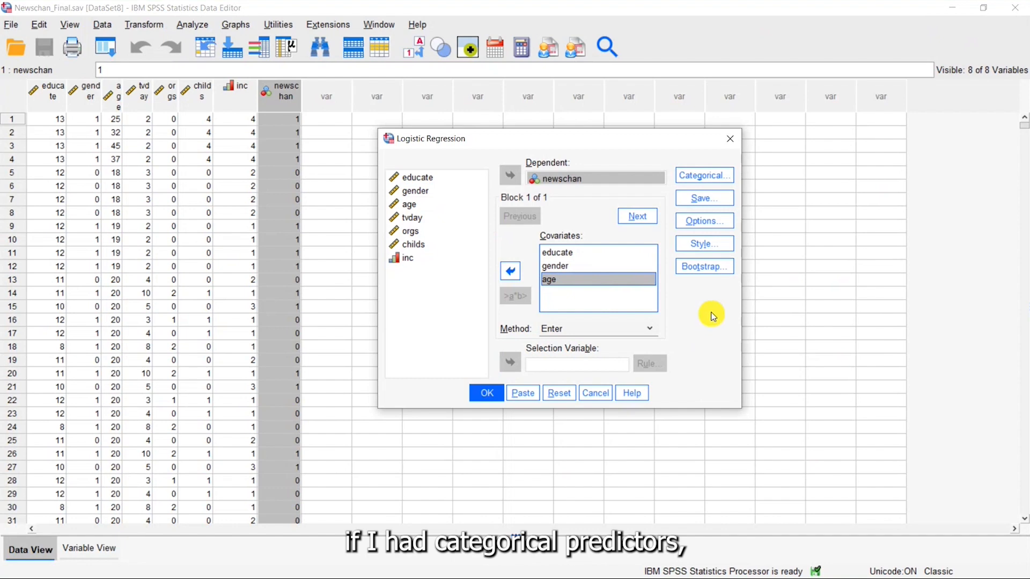
# Try adding inc as a covariate and defining it as categorical with the Indicator contrast and the first category as reference
pyautogui.click(408, 258)
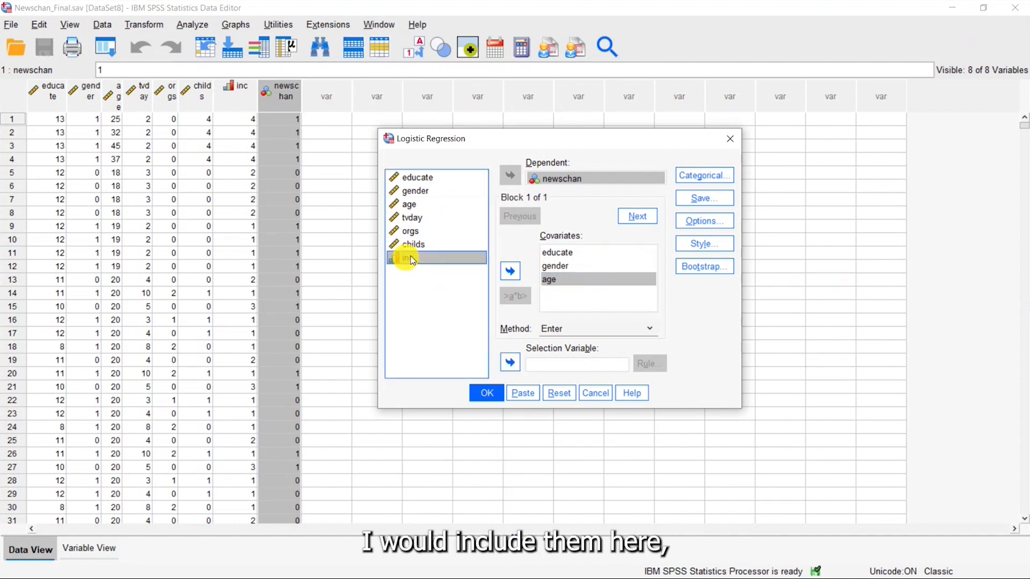
pyautogui.click(510, 271)
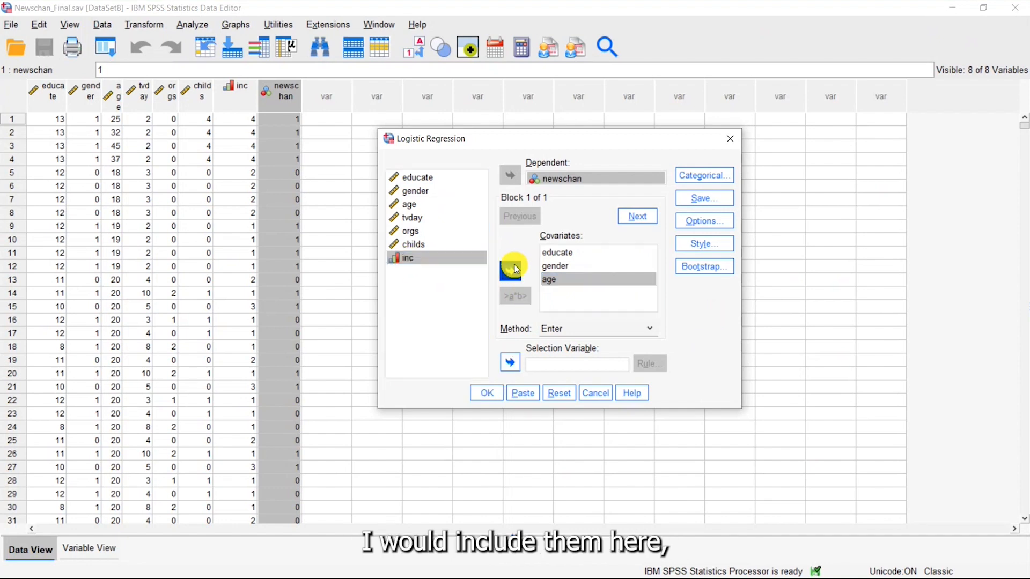
pyautogui.click(692, 177)
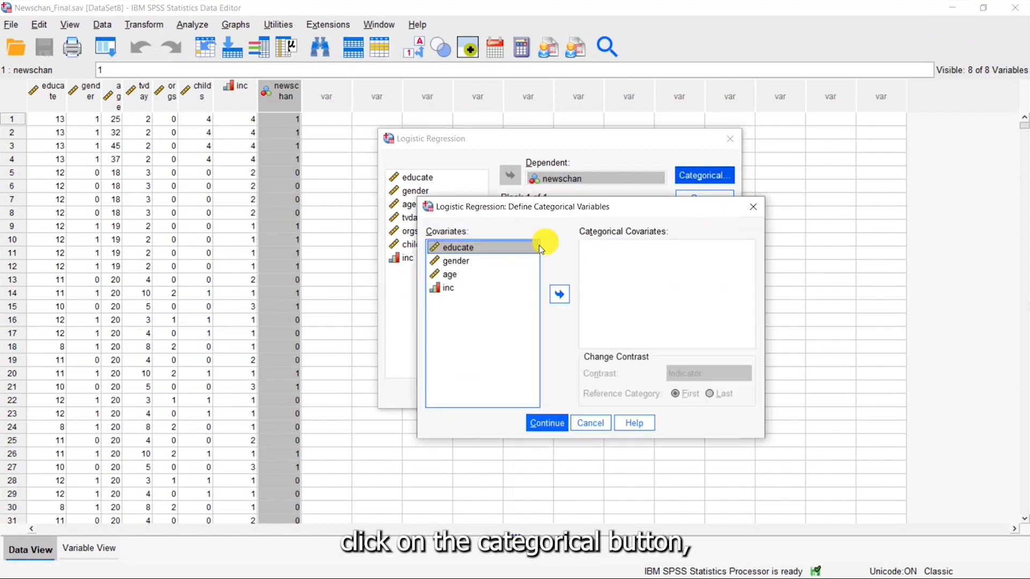
pyautogui.click(448, 288)
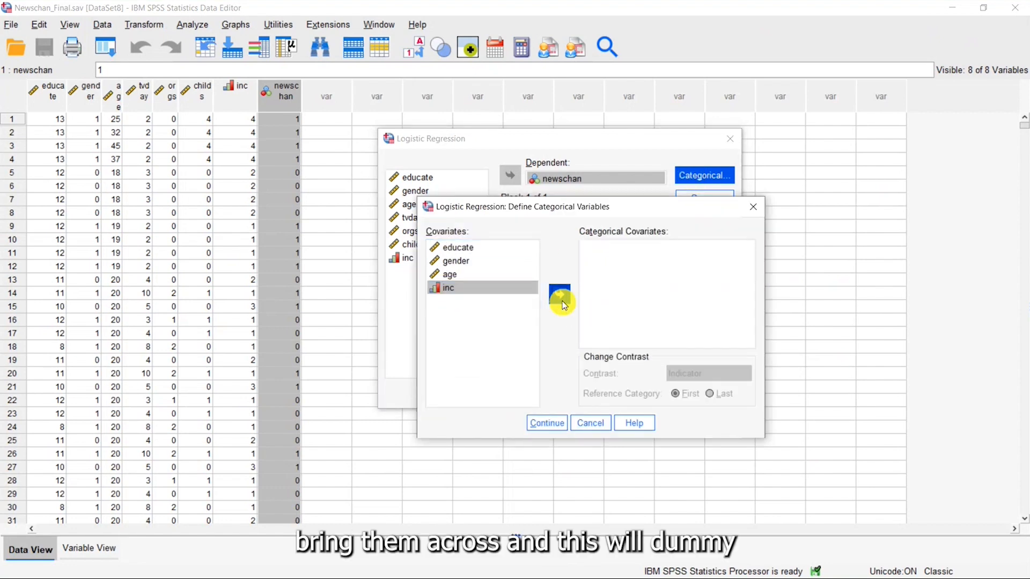
pyautogui.click(562, 304)
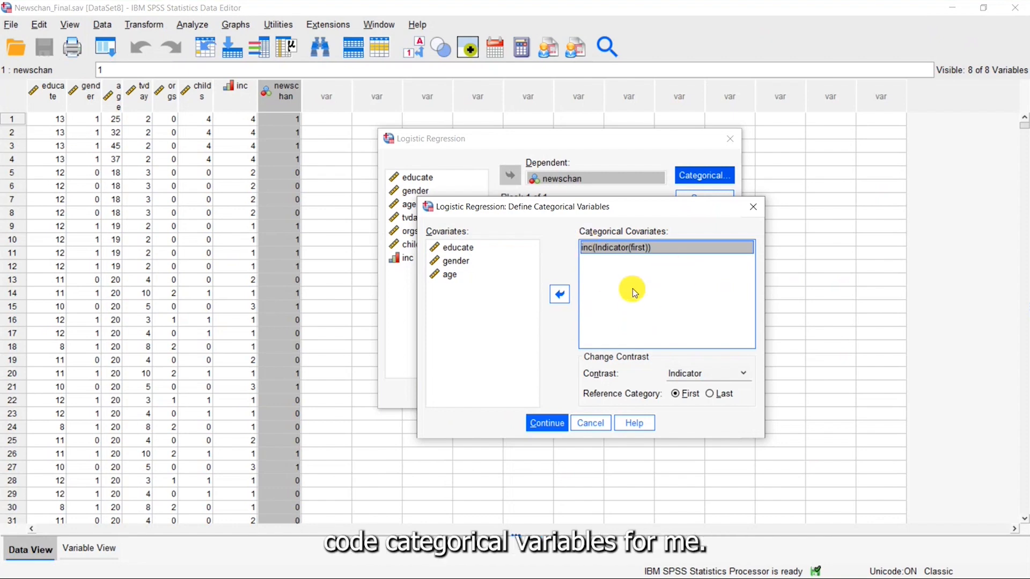
# Remove inc from the categorical covariates and from the model's covariates, and recheck the categorical variable definitions
pyautogui.click(559, 294)
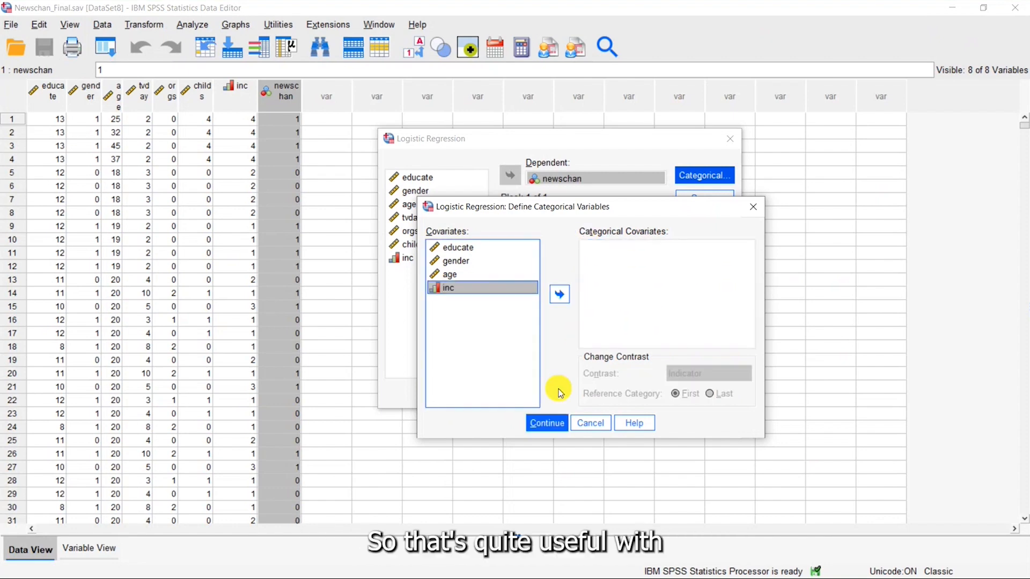
pyautogui.click(546, 424)
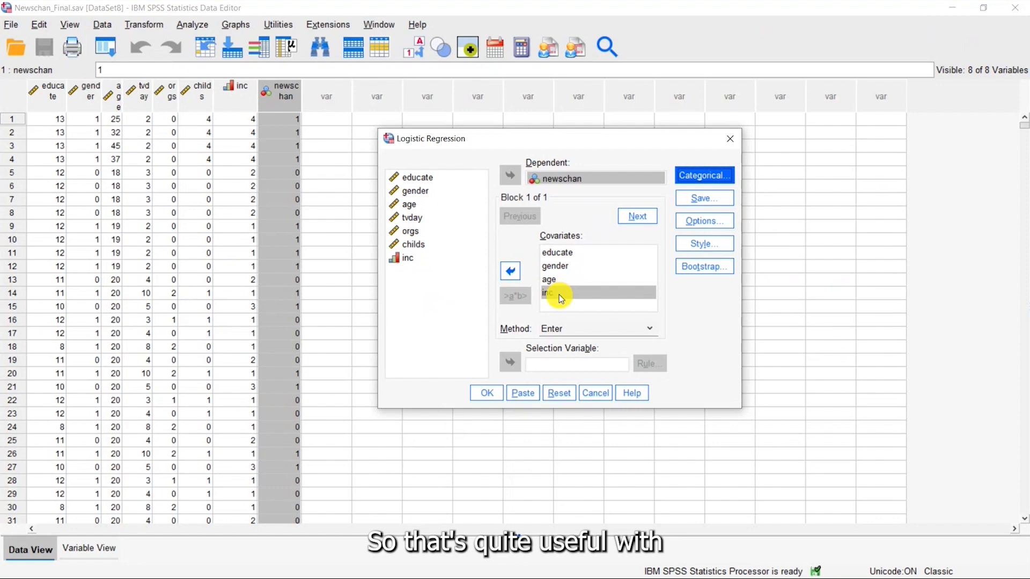
pyautogui.click(512, 271)
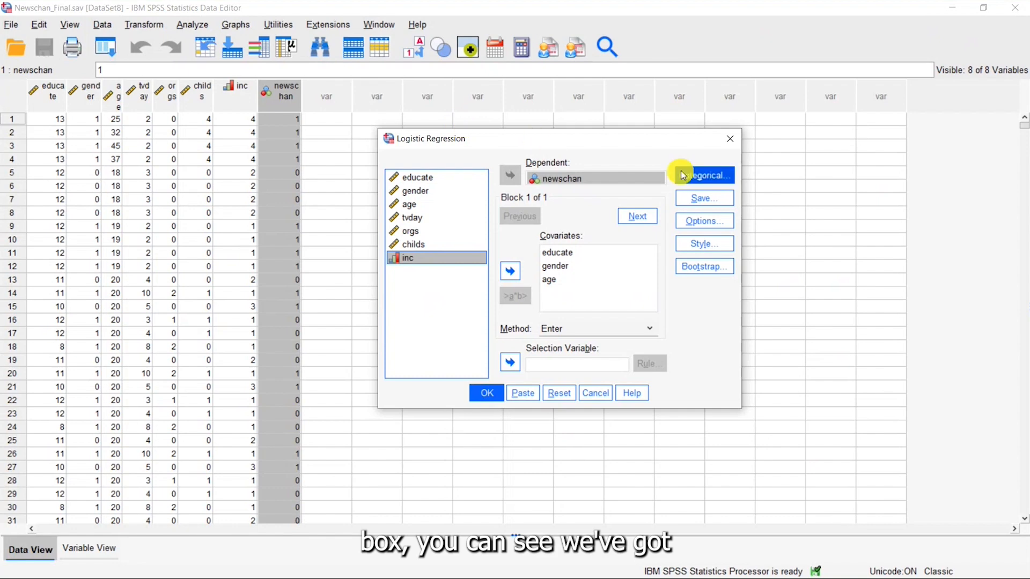
pyautogui.click(697, 174)
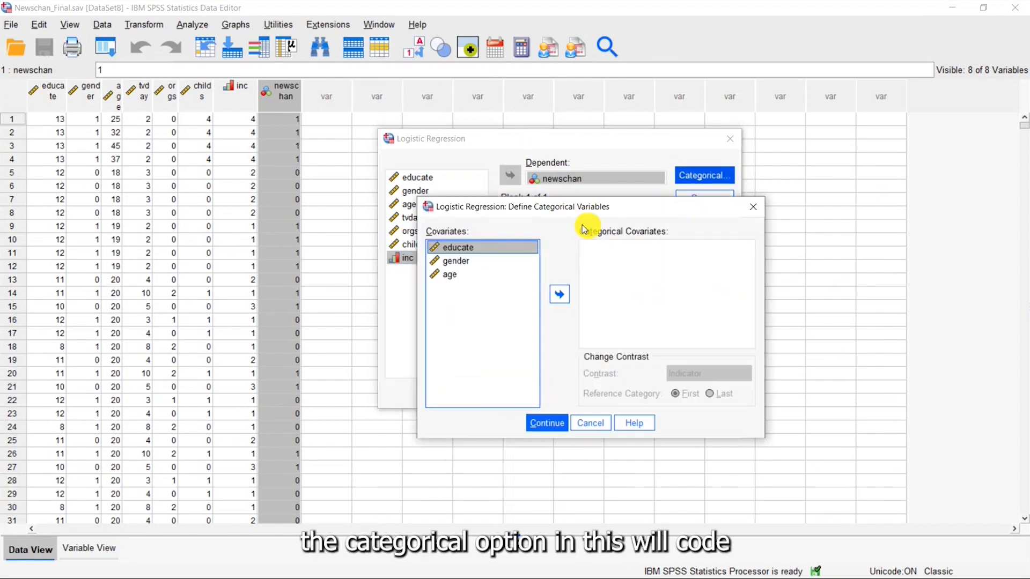
pyautogui.click(551, 425)
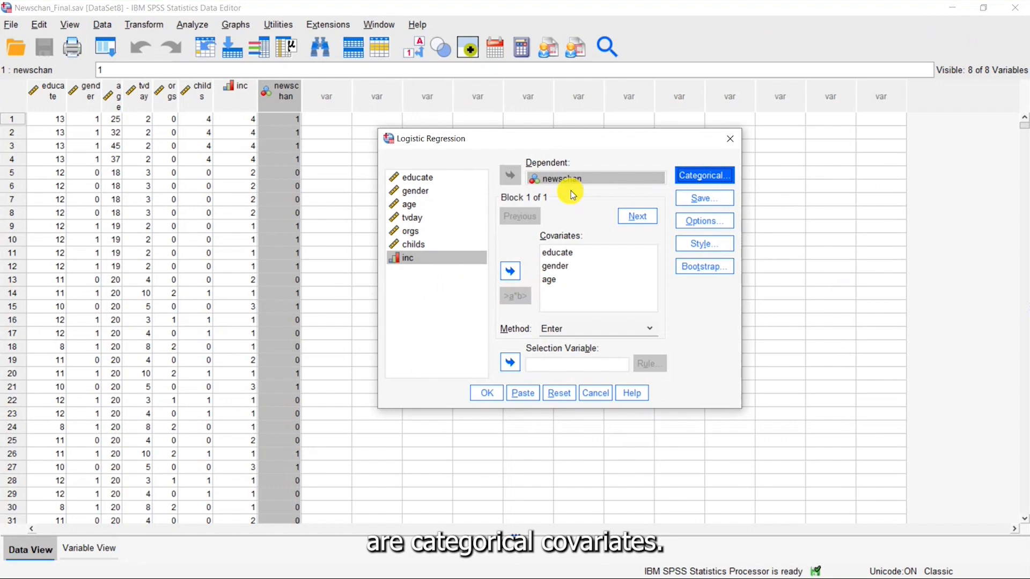
# Run the logistic regression and review its output through the Block 1 tables
pyautogui.click(484, 398)
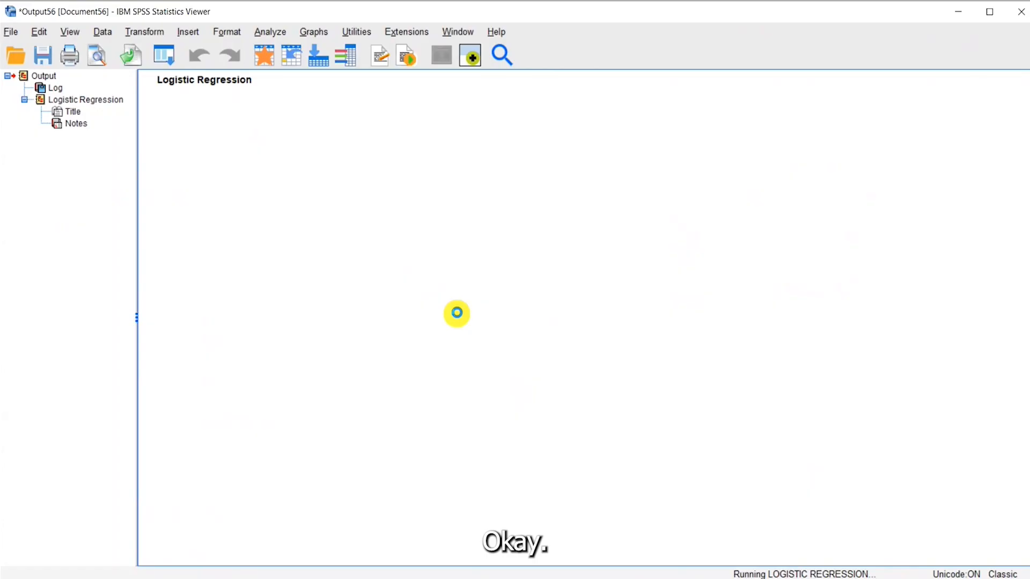
pyautogui.scroll(-5, 459, 288)
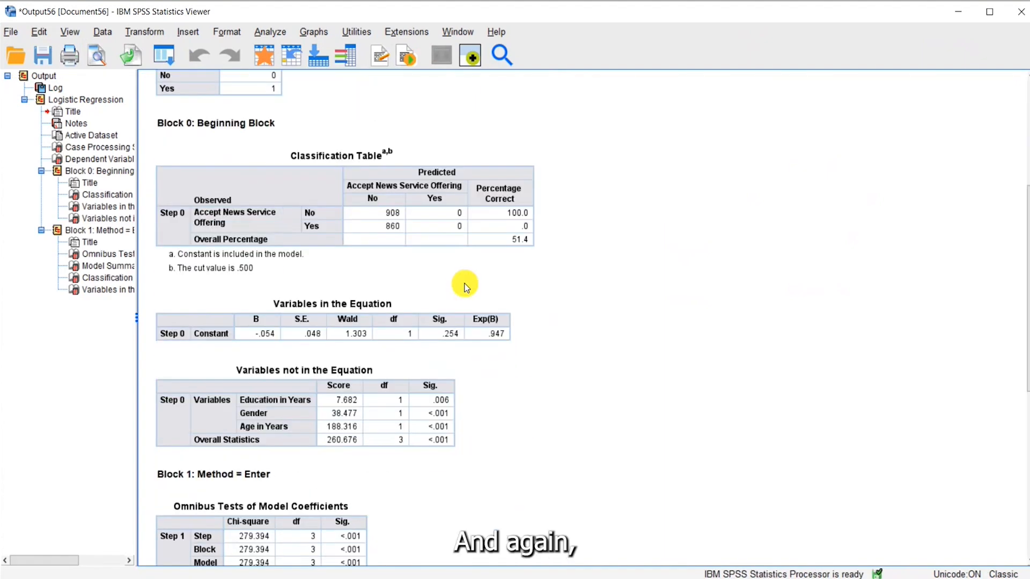
pyautogui.scroll(-2, 467, 283)
pyautogui.scroll(-3, 469, 280)
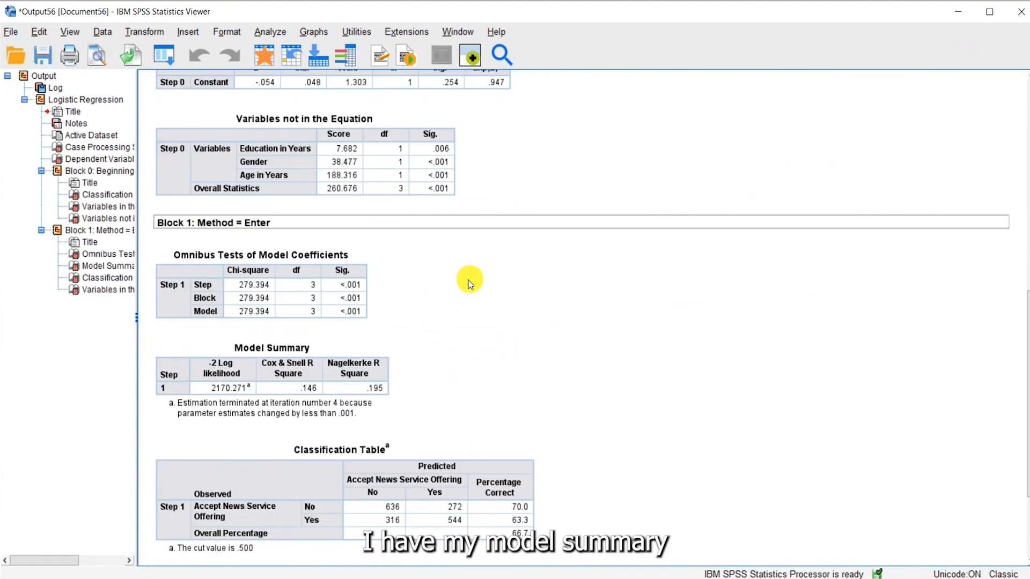
pyautogui.scroll(-3, 468, 280)
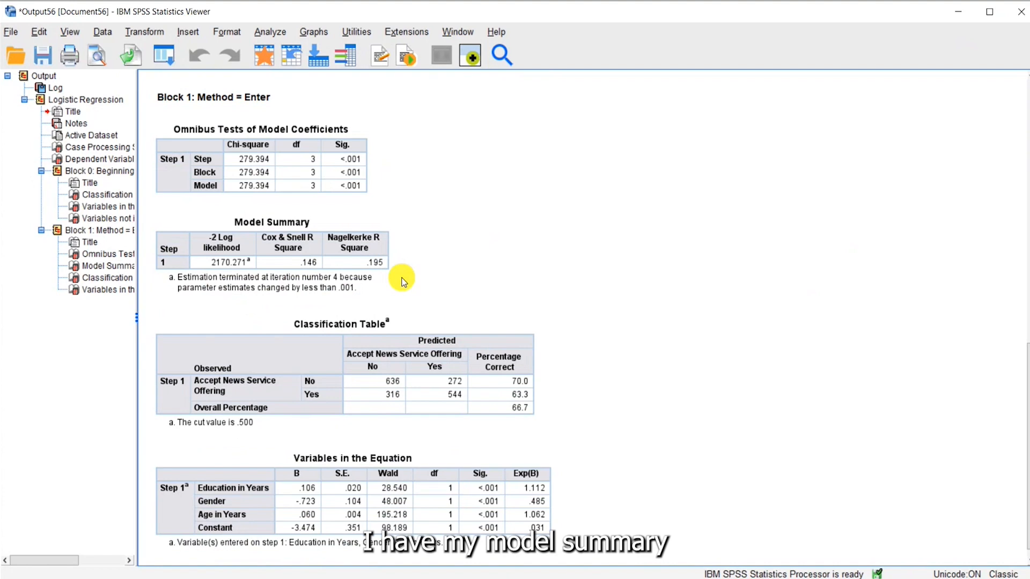
# Examine the Nagelkerke R Square in the Model Summary and the overall percentage correct in the Block 1 Classification Table
pyautogui.click(376, 269)
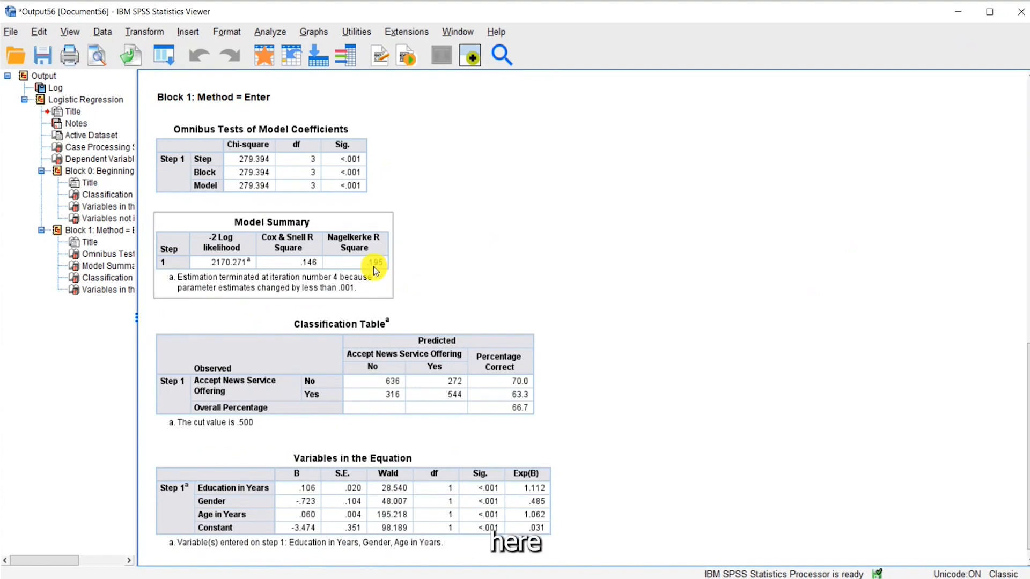
pyautogui.click(462, 270)
pyautogui.scroll(-1, 536, 265)
pyautogui.click(359, 320)
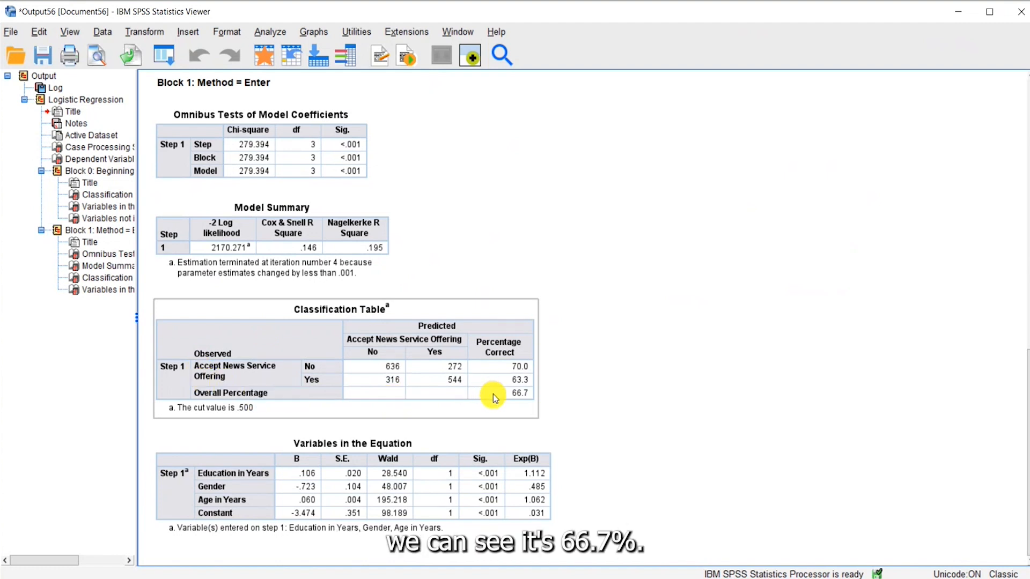
pyautogui.click(547, 396)
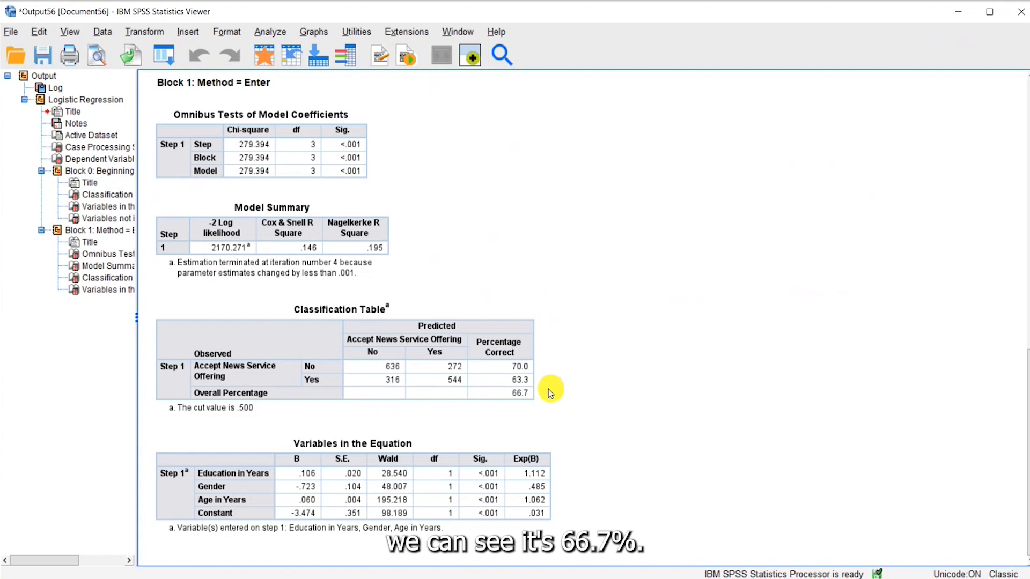
pyautogui.click(534, 390)
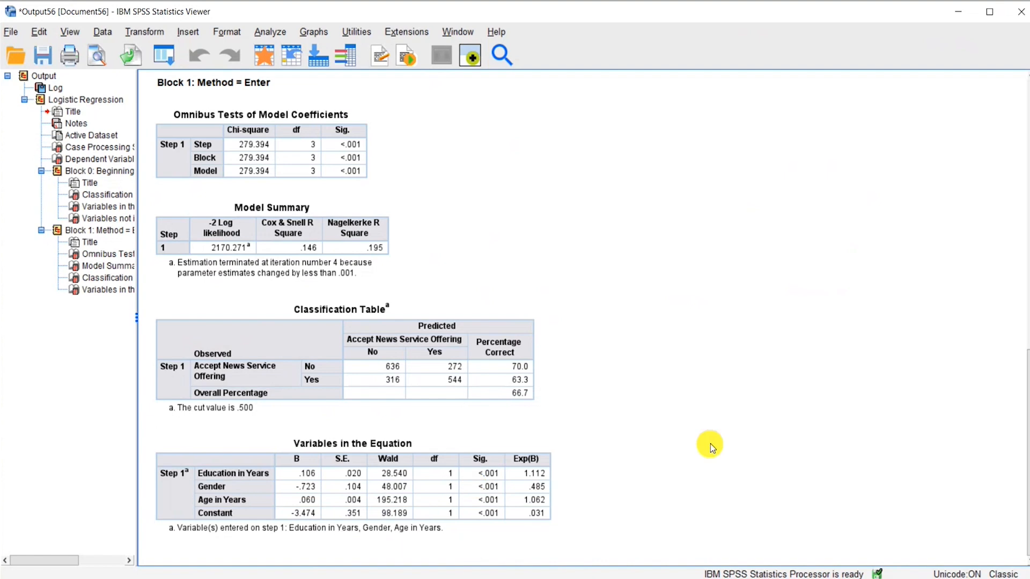
# Highlight the Nagelkerke R Square value in the Model Summary table with a yellow background and close the table editor
pyautogui.click(324, 236)
pyautogui.doubleClick(324, 236)
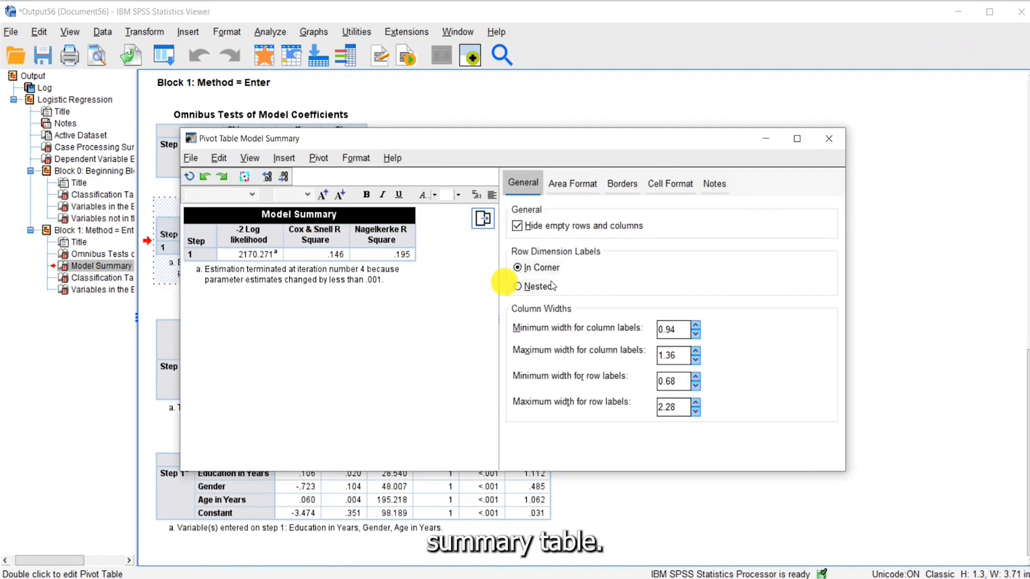
pyautogui.click(383, 255)
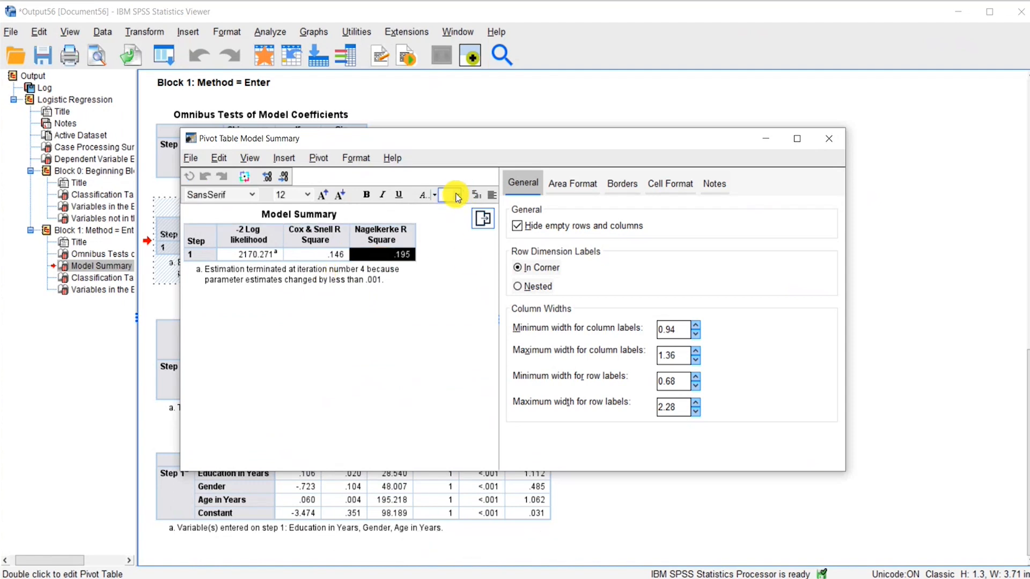
pyautogui.click(458, 198)
pyautogui.click(493, 270)
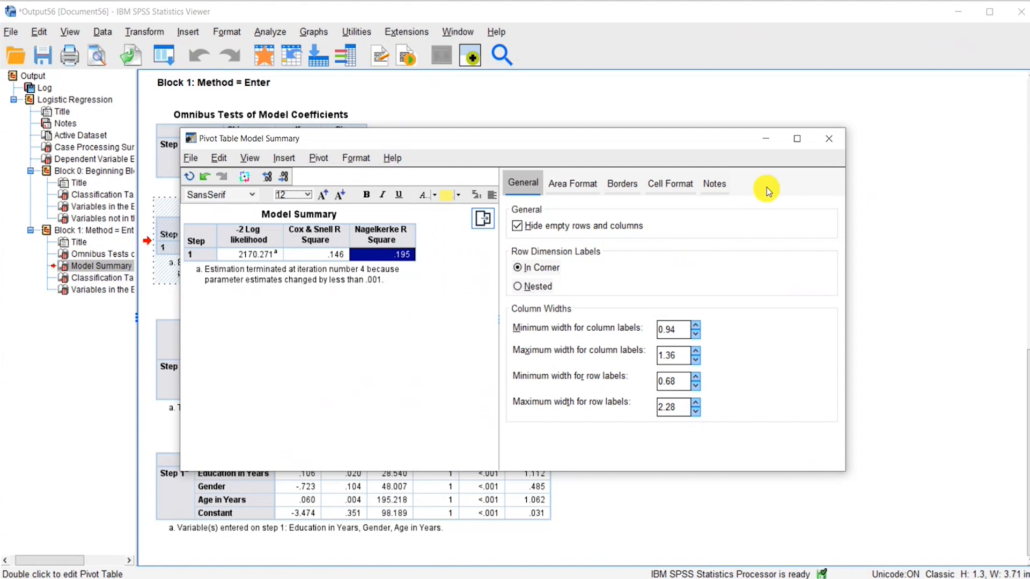
pyautogui.click(829, 139)
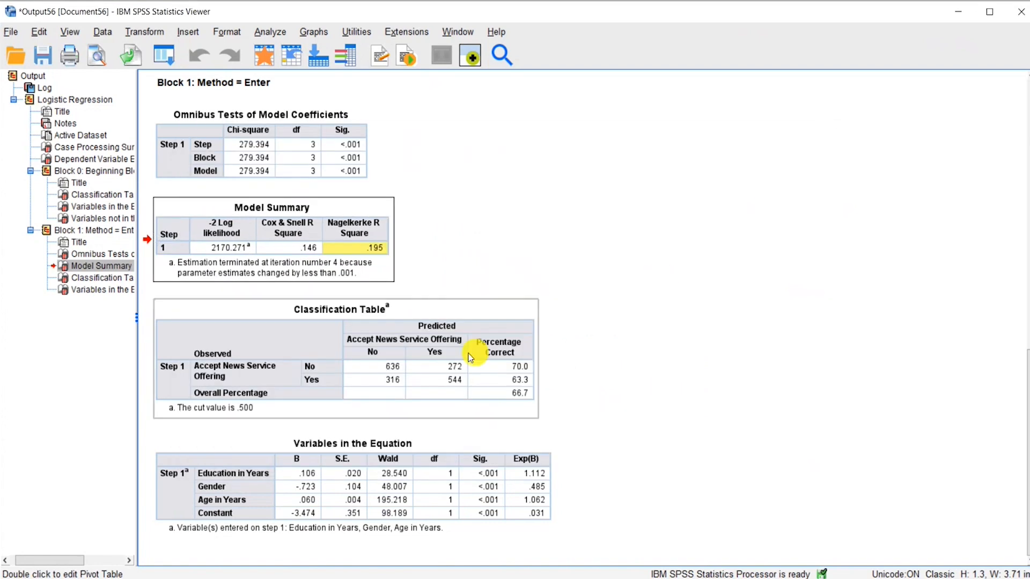
# Highlight the Percentage Correct value of the Yes row in the Block 1 Classification Table with a yellow background and close the table editor
pyautogui.doubleClick(389, 360)
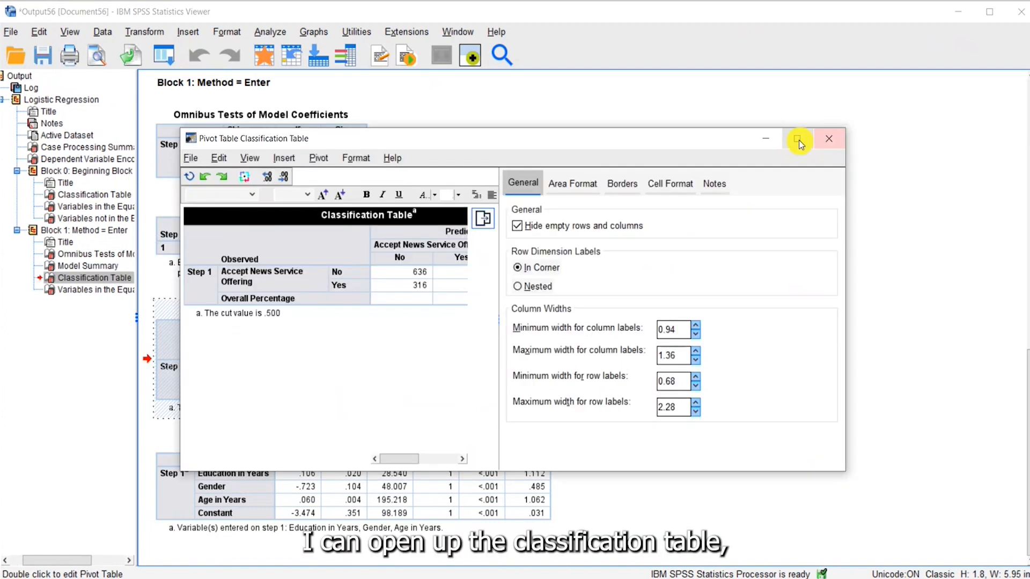
pyautogui.click(799, 140)
pyautogui.click(355, 129)
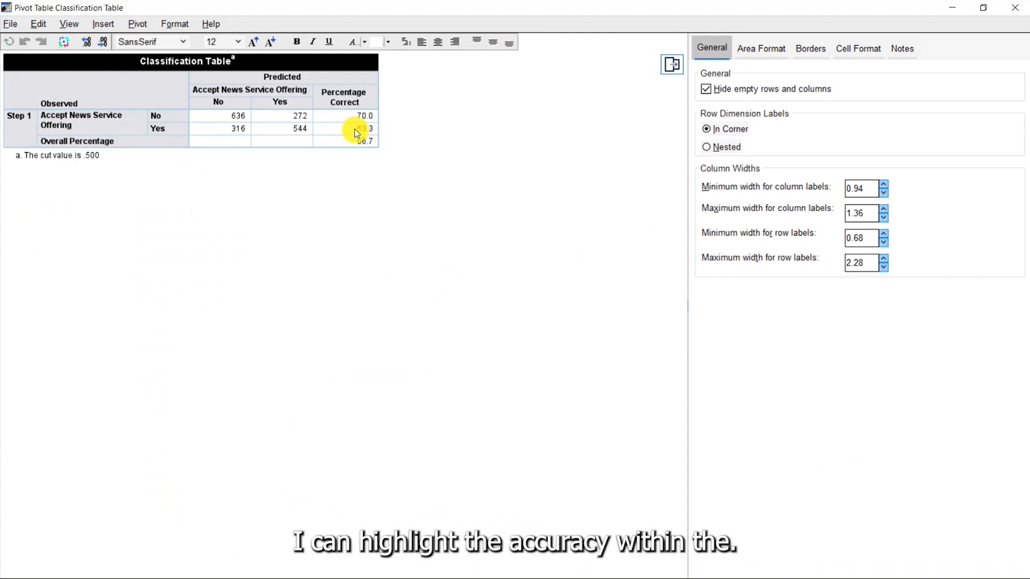
pyautogui.click(388, 42)
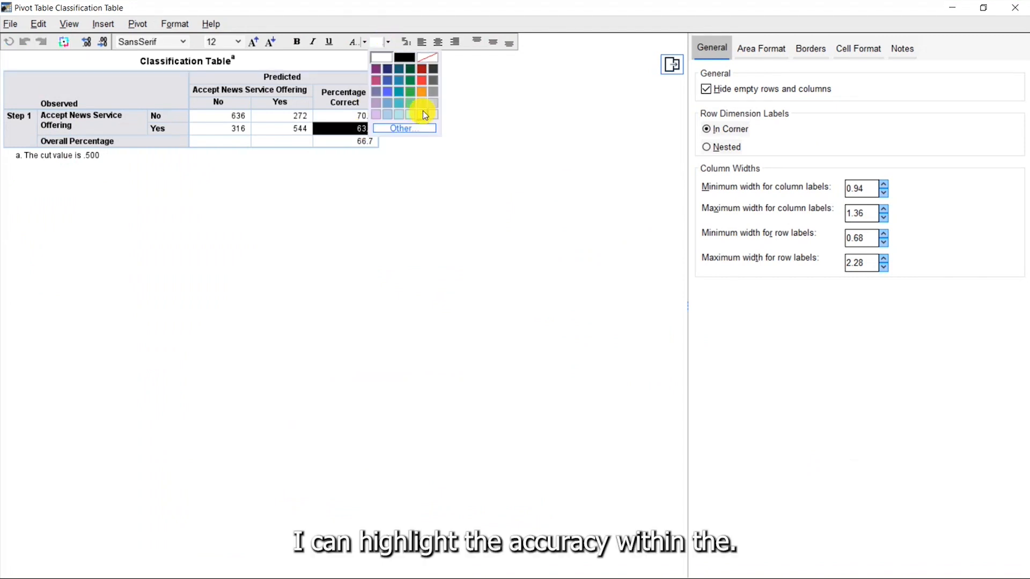
pyautogui.click(423, 113)
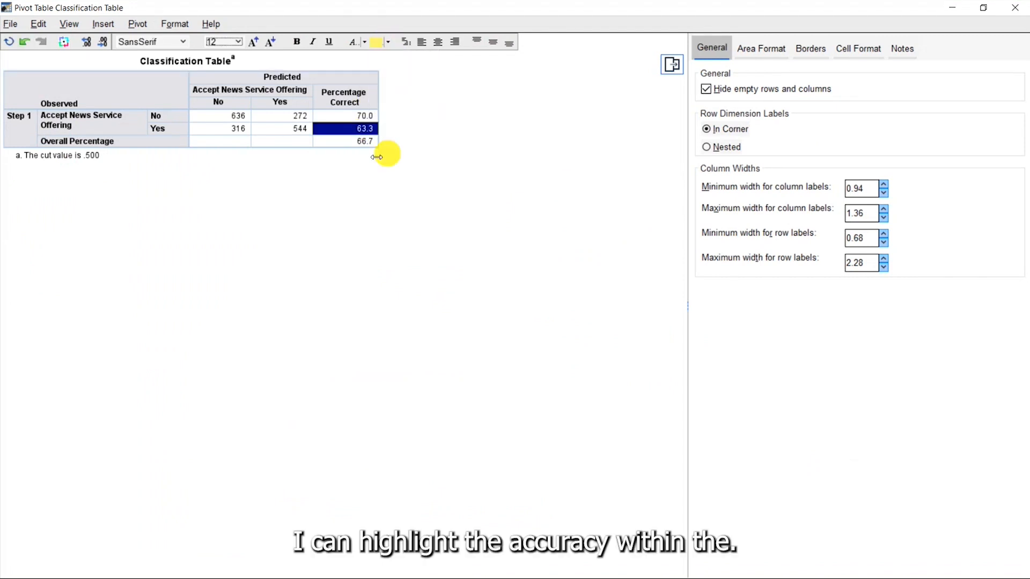
pyautogui.click(1013, 15)
# Give the Sig. values of Education in Years, Gender and Age in Years in the Variables in the Equation table a yellow background
pyautogui.doubleClick(380, 481)
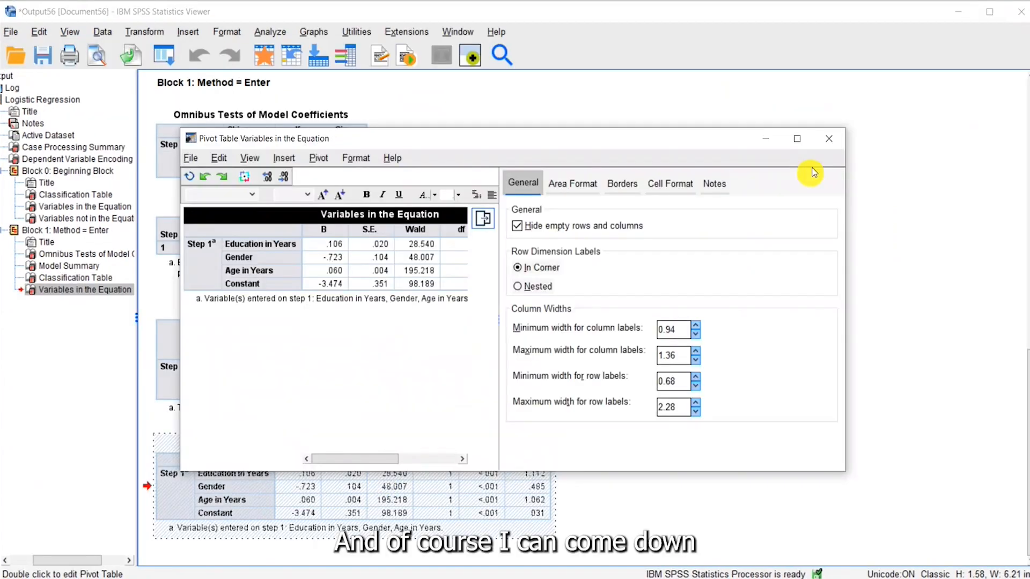
pyautogui.click(799, 141)
pyautogui.moveTo(333, 86); pyautogui.dragTo(333, 114)
pyautogui.click(388, 42)
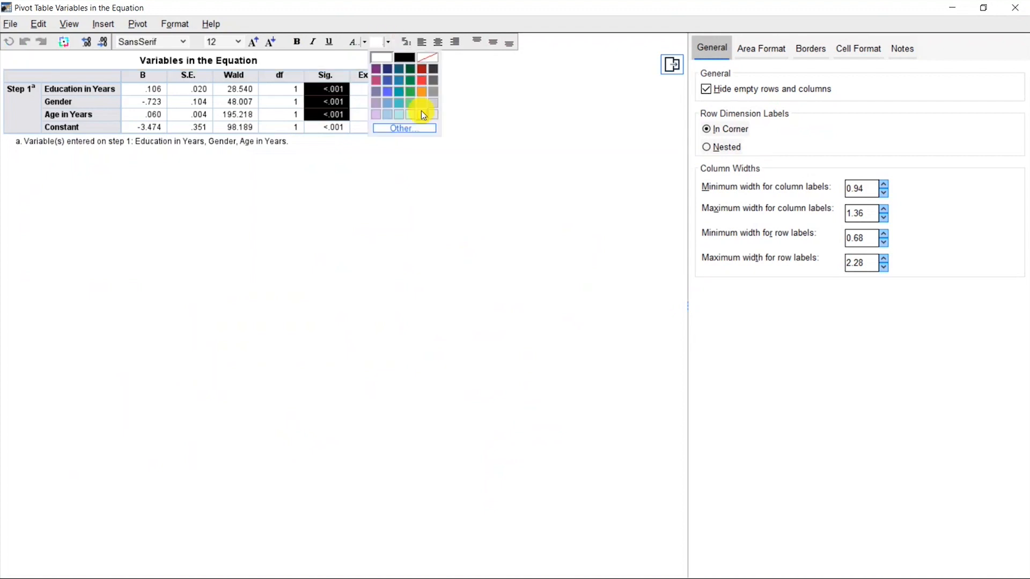
pyautogui.click(421, 111)
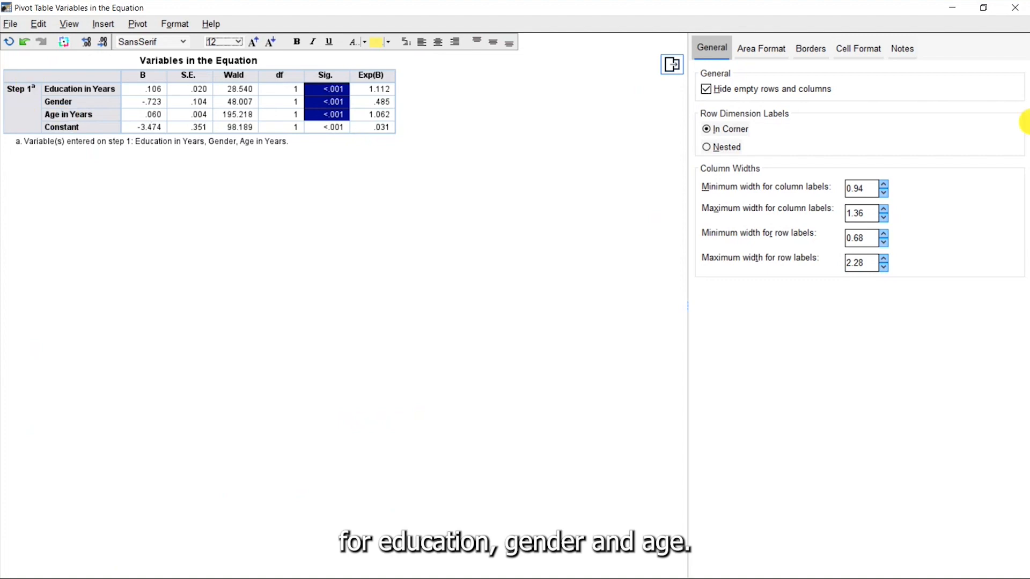
pyautogui.click(1020, 7)
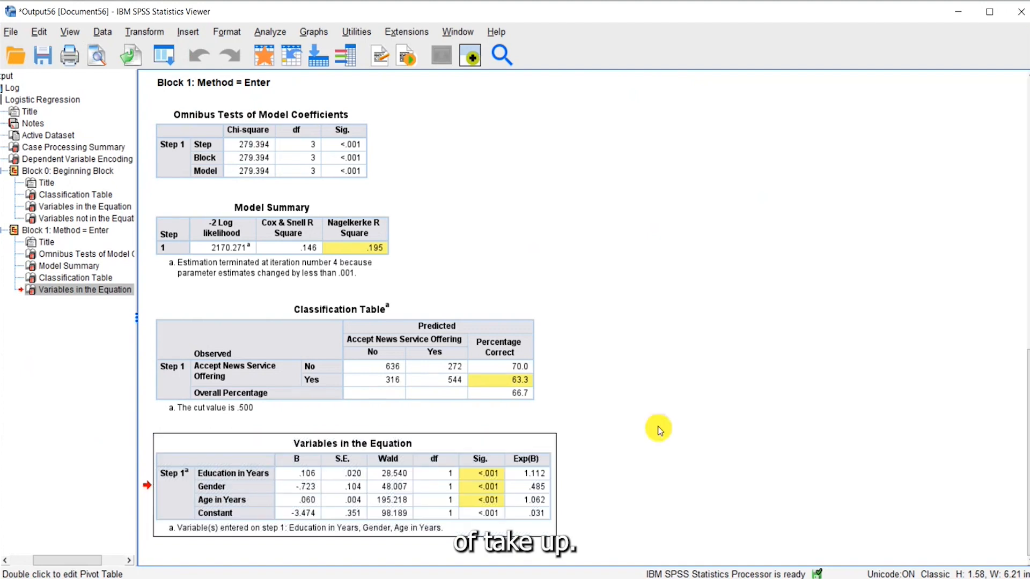
# Open the Model Summary table for editing and look up the built-in explanation of the Nagelkerke R Square statistic
pyautogui.click(313, 248)
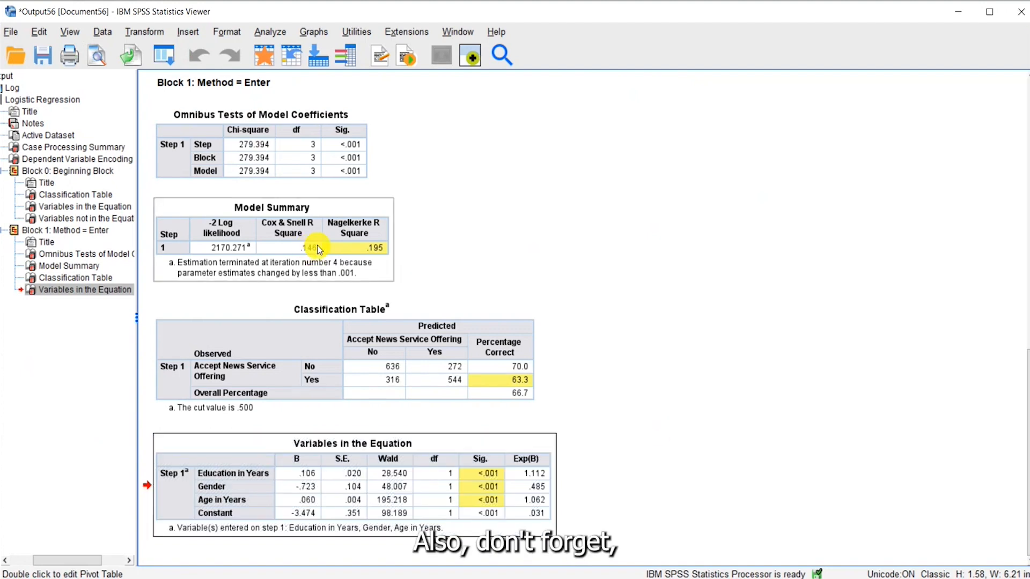
pyautogui.doubleClick(319, 250)
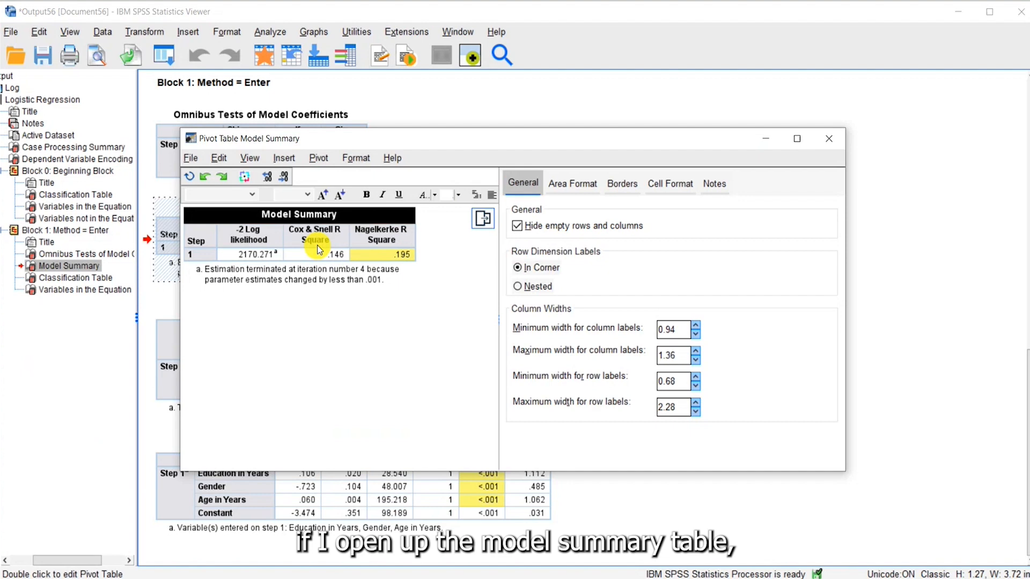
pyautogui.click(797, 139)
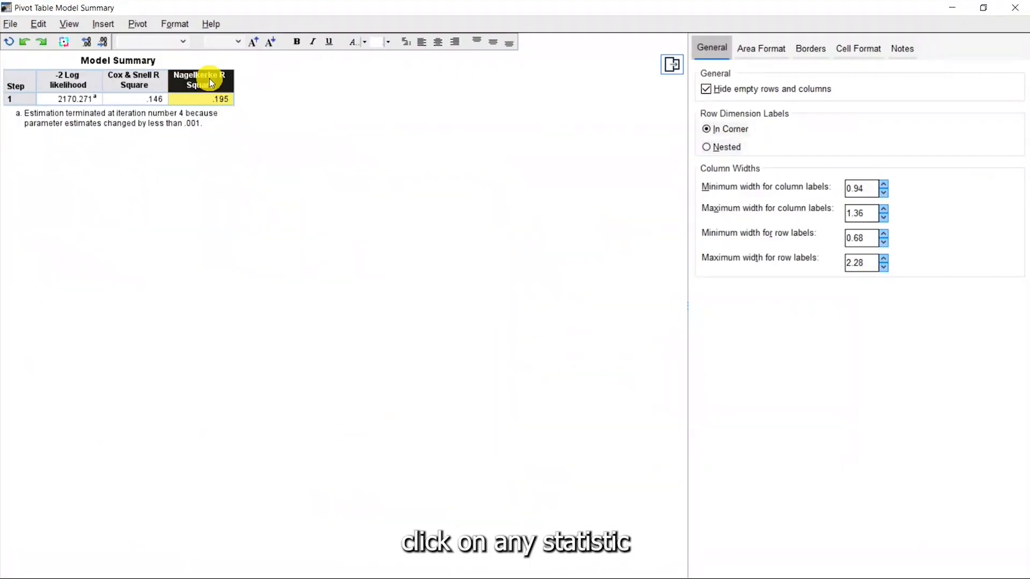
pyautogui.rightClick(209, 78)
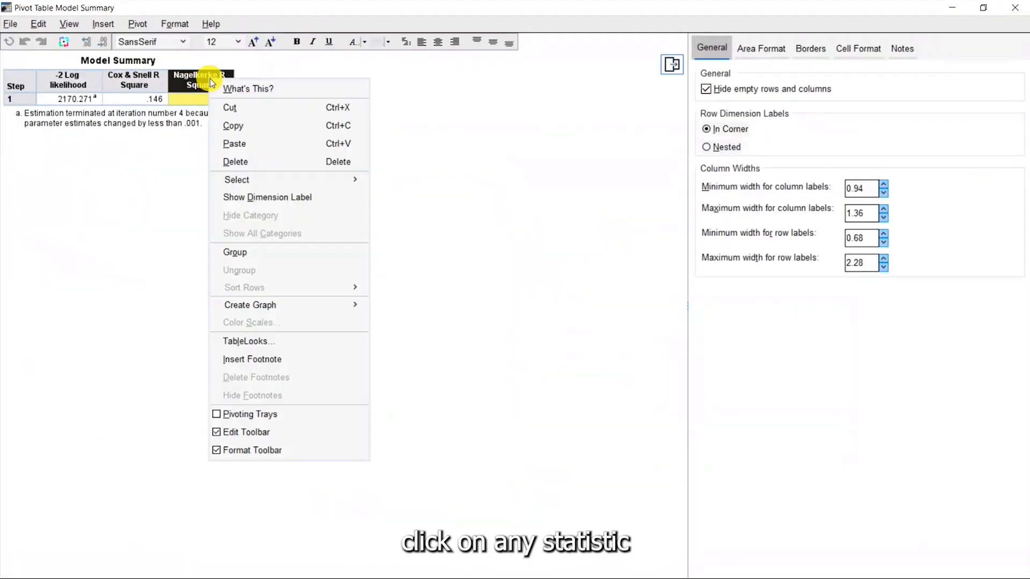
pyautogui.click(264, 90)
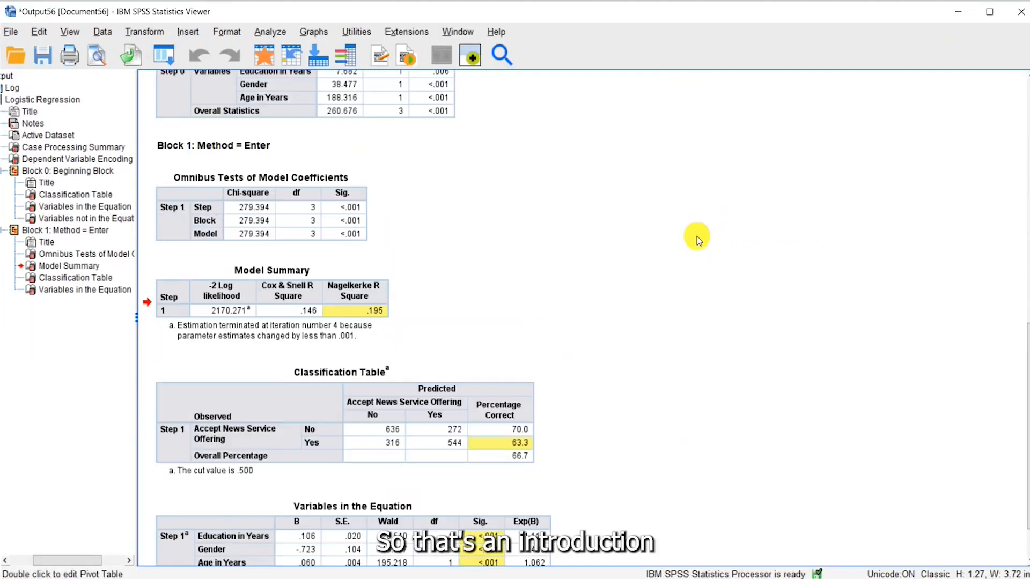
# Close the logistic regression output without saving its contents
pyautogui.scroll(-3, 697, 236)
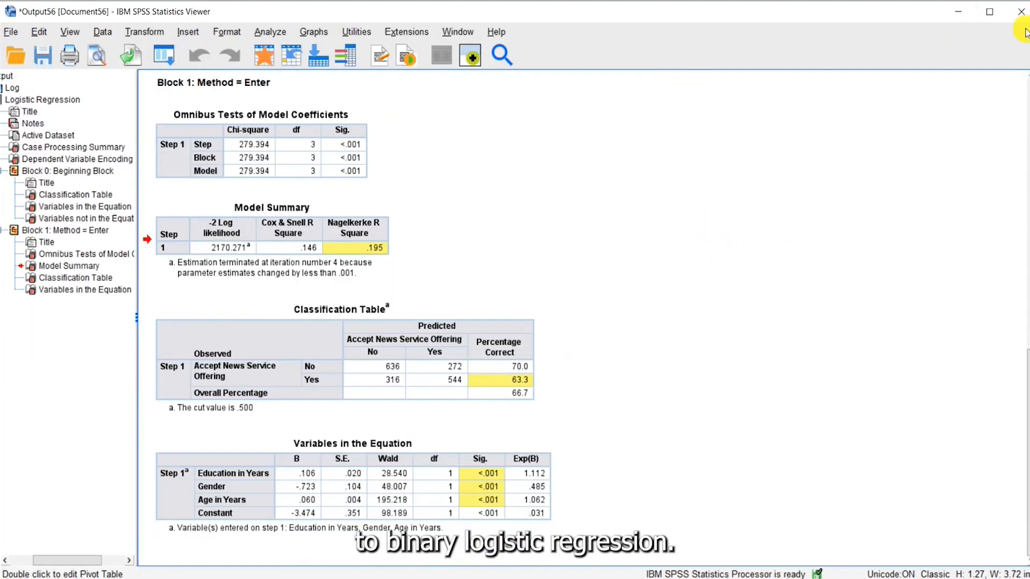
pyautogui.click(1026, 18)
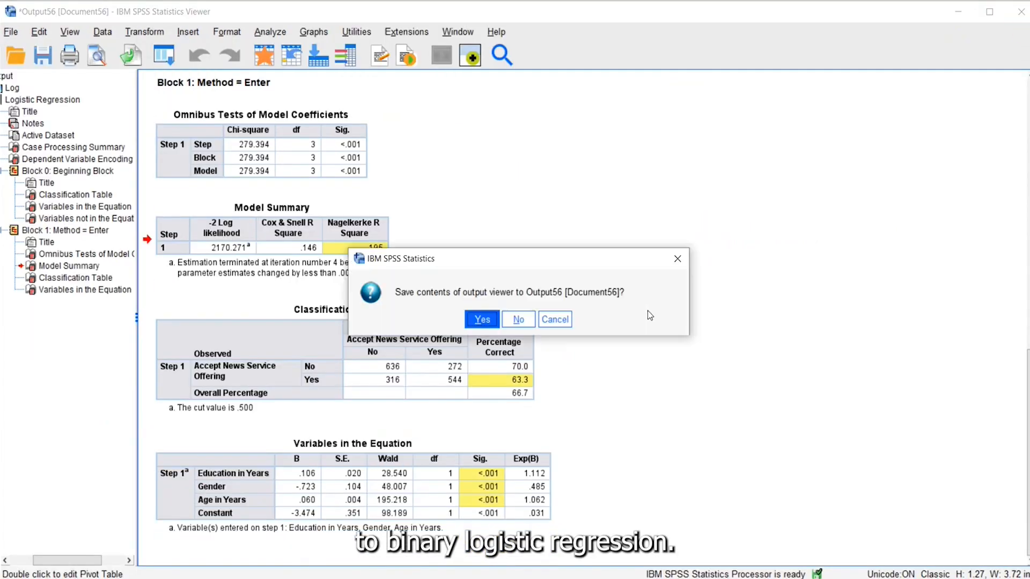
pyautogui.click(515, 320)
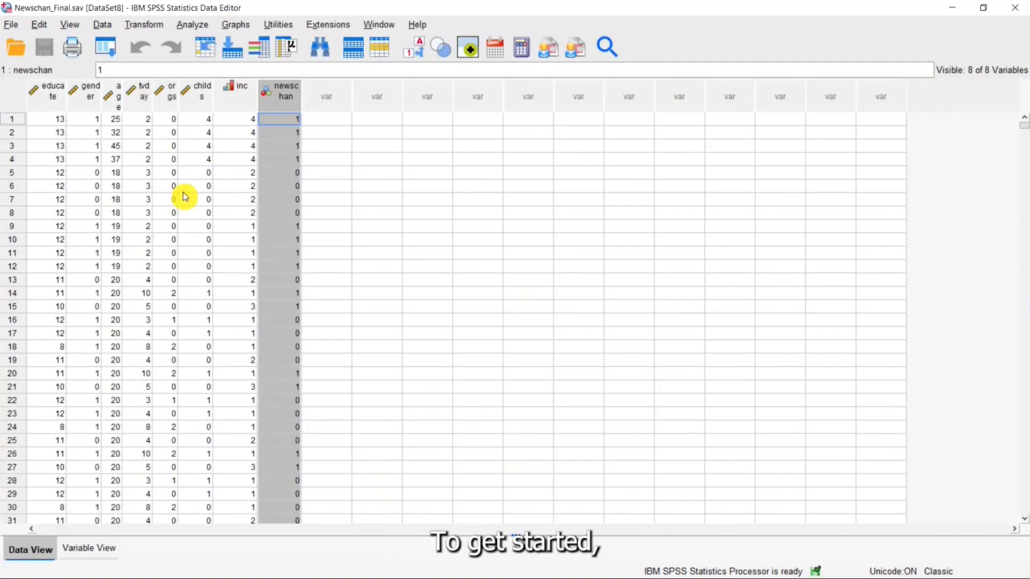
# Select a random sample of approximately 70% of all cases, filtering out the unselected cases
pyautogui.click(102, 25)
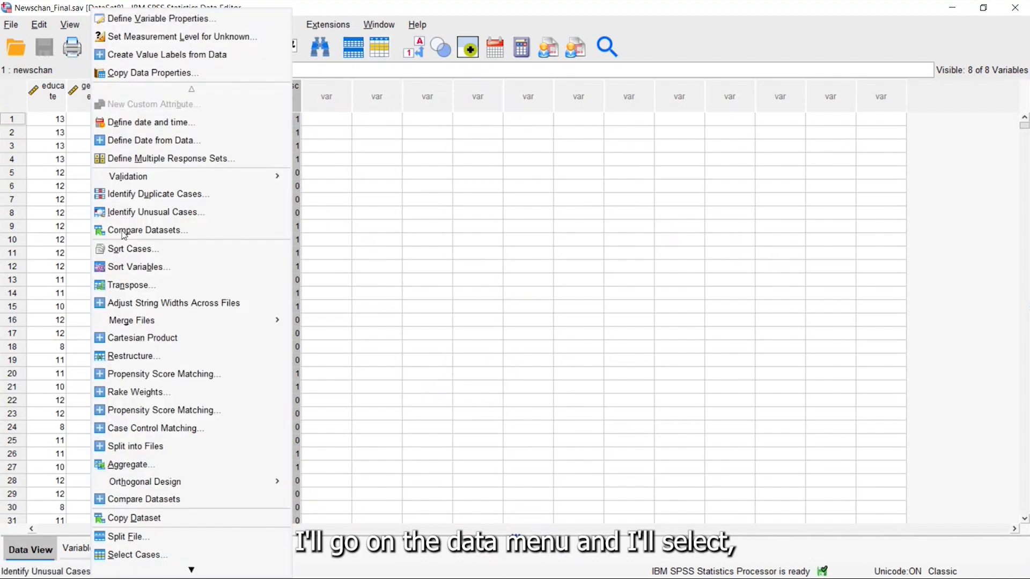
pyautogui.click(129, 556)
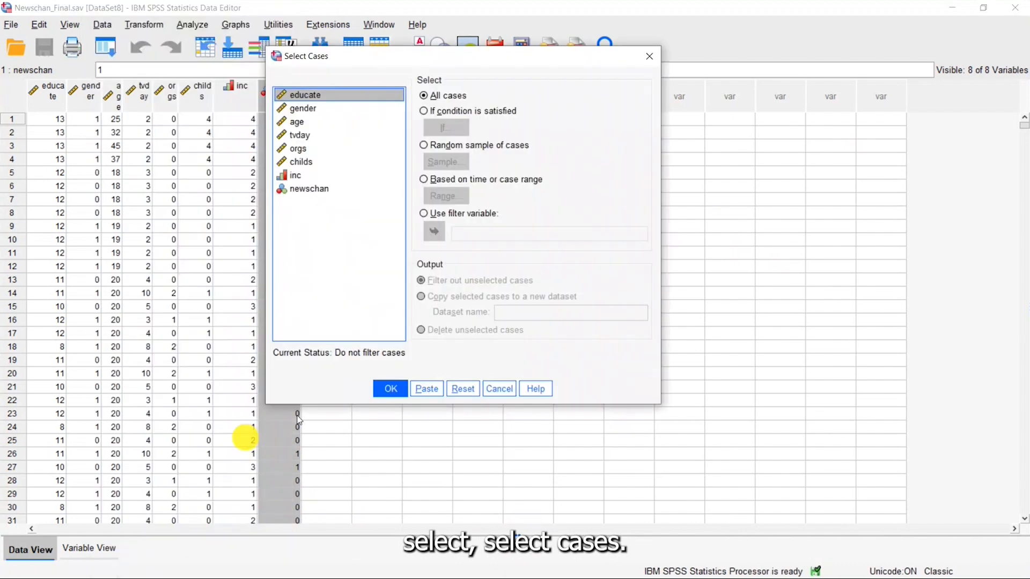
pyautogui.click(424, 145)
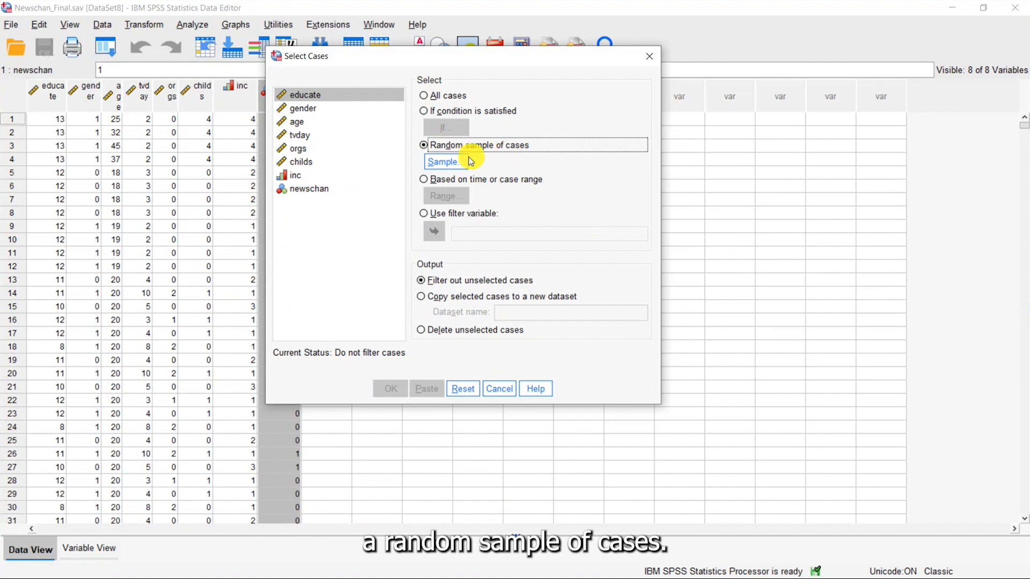
pyautogui.click(448, 163)
pyautogui.click(482, 245)
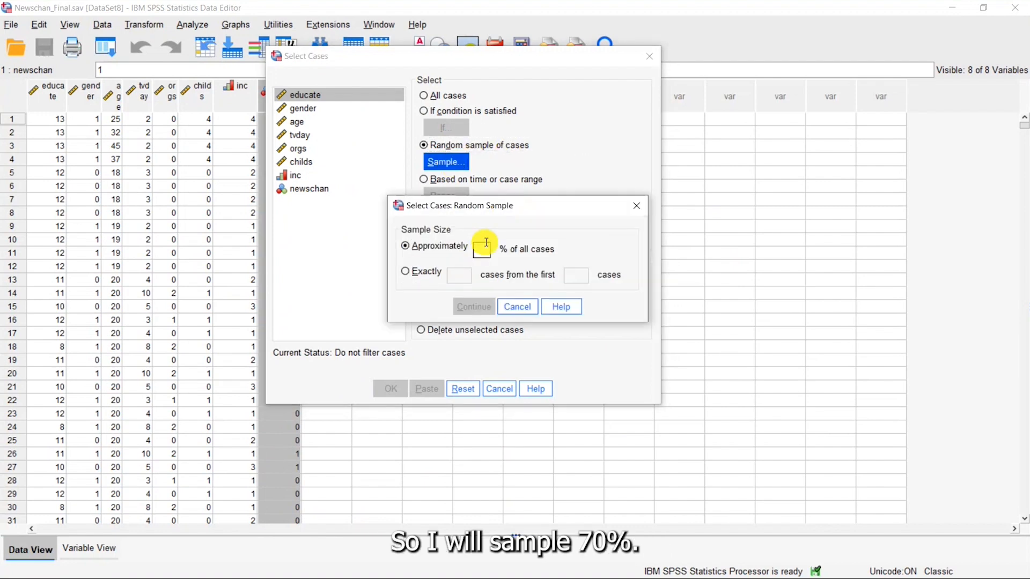
pyautogui.write('70')
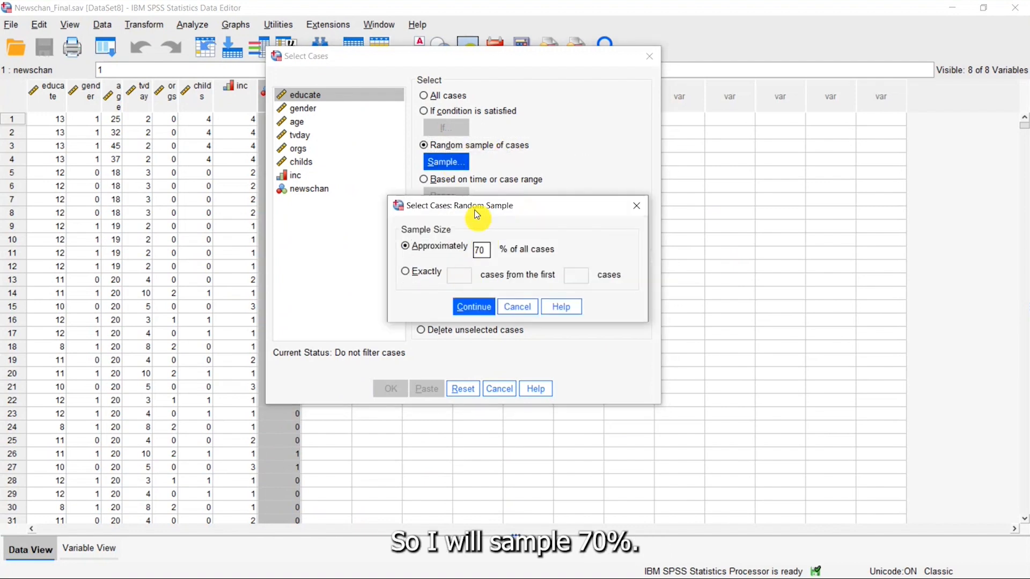
pyautogui.click(463, 309)
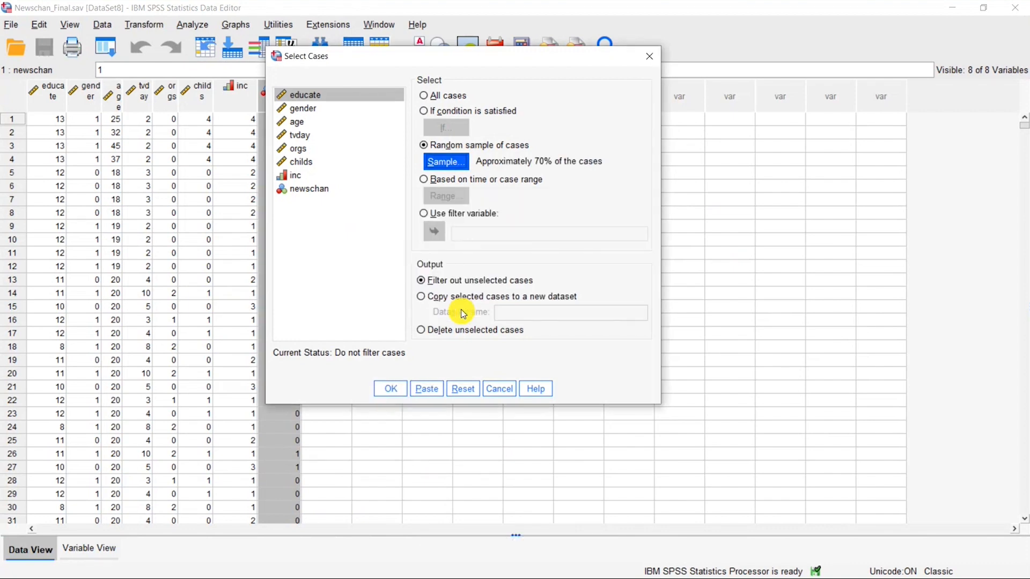
pyautogui.click(385, 389)
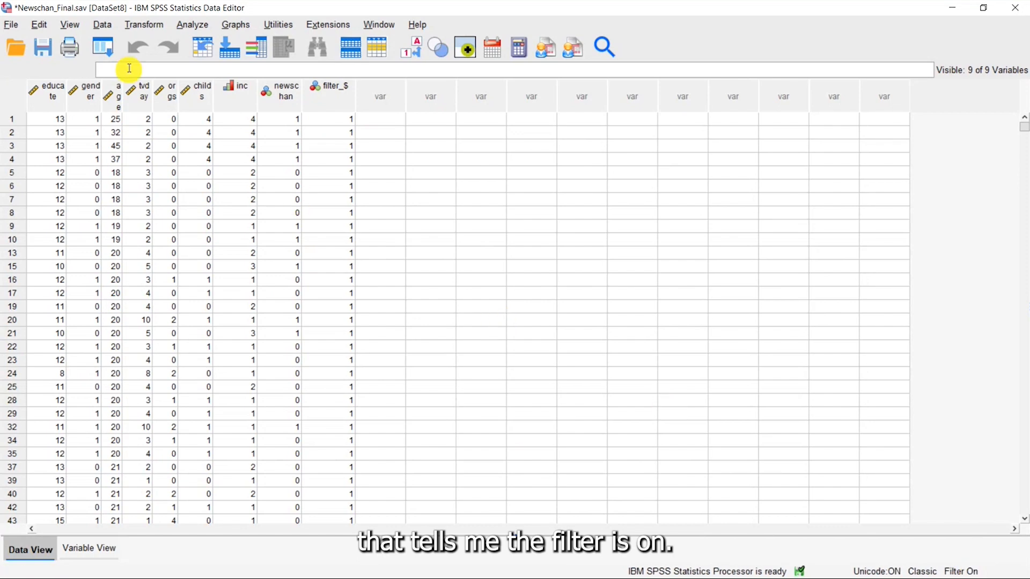
# Set case selection back to all cases, minimize the output window and inspect the filter_$ variable in the data
pyautogui.click(101, 25)
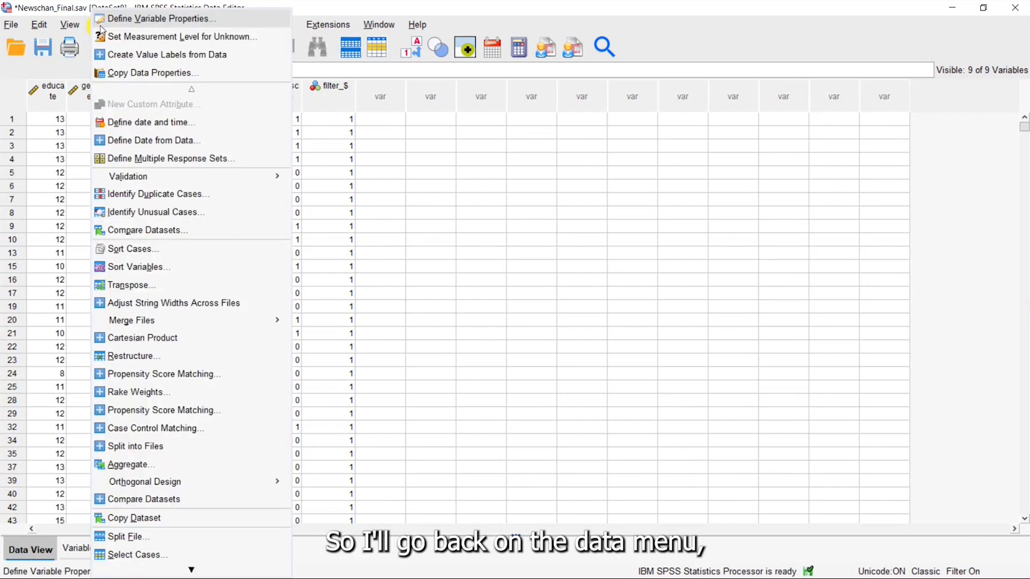
pyautogui.click(138, 556)
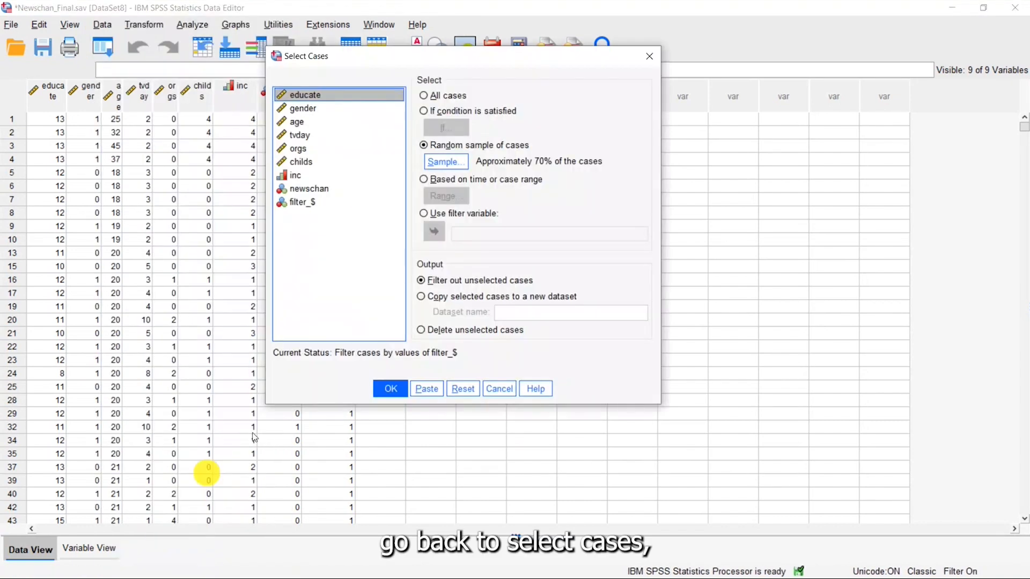
pyautogui.click(446, 95)
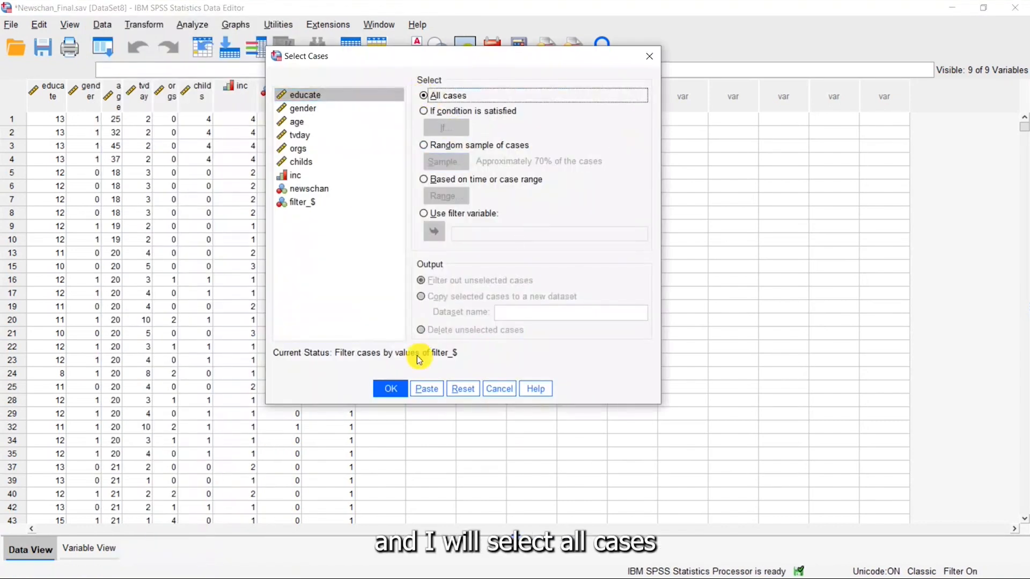
pyautogui.click(386, 388)
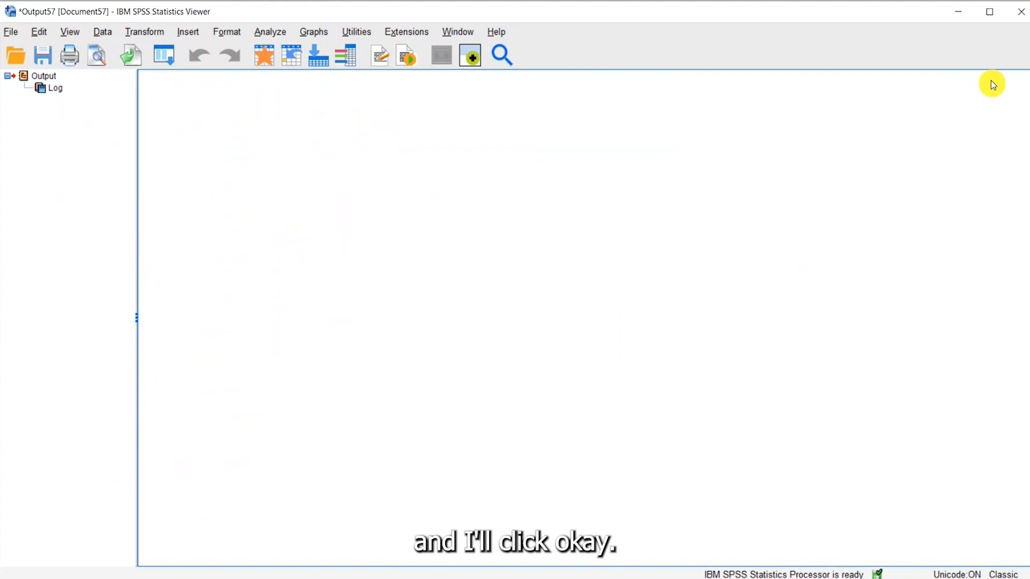
pyautogui.click(963, 12)
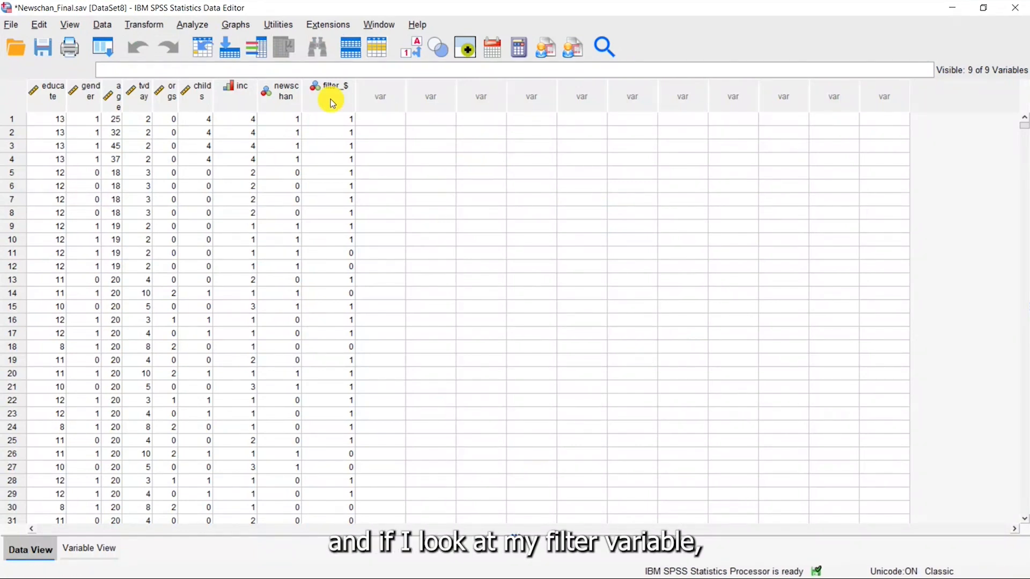
pyautogui.moveTo(330, 105)
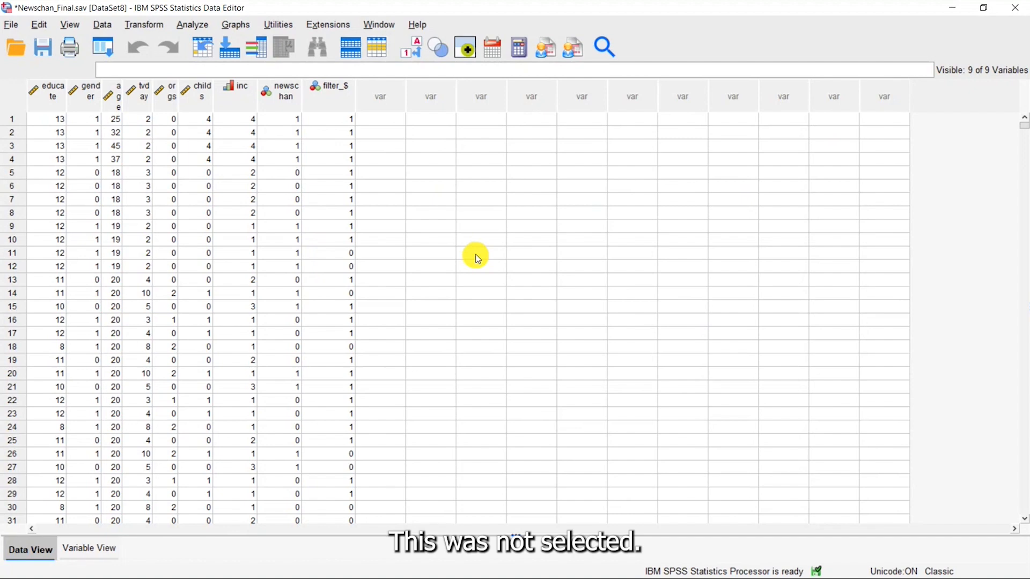
# Reopen the Logistic Regression setup and use filter_$ as the selection variable with the rule equals 1
pyautogui.click(103, 44)
pyautogui.click(111, 88)
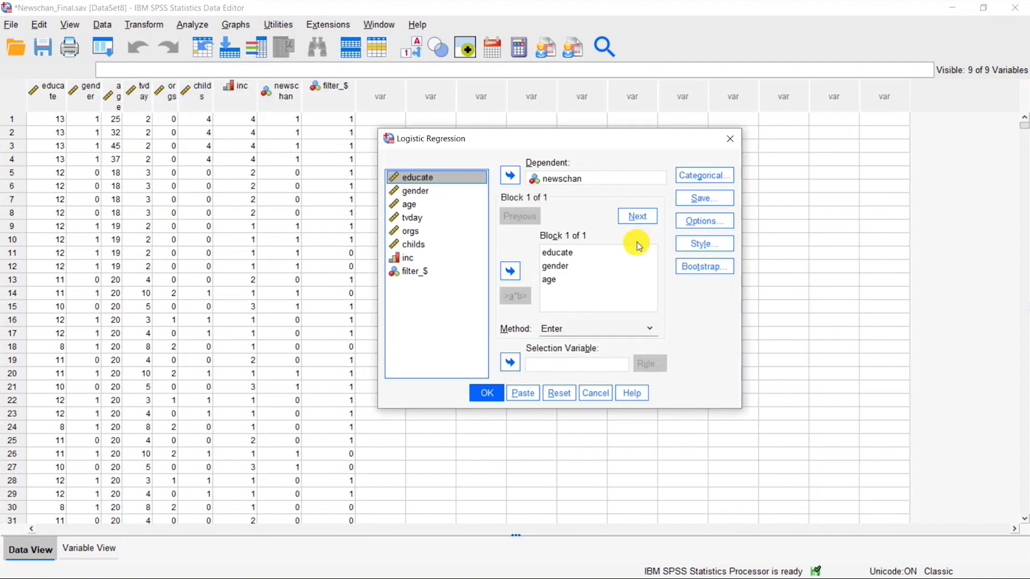
pyautogui.click(464, 271)
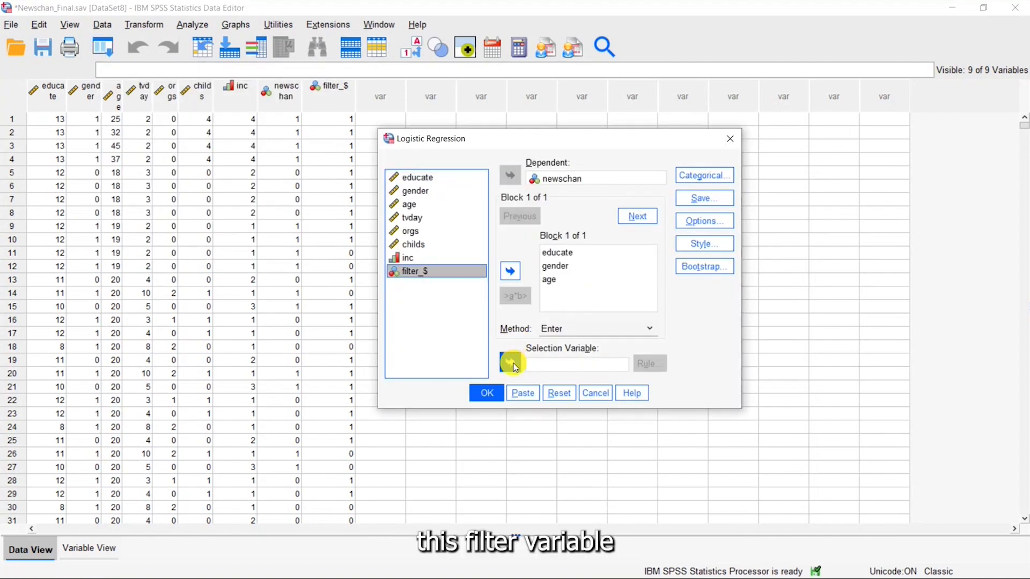
pyautogui.click(517, 355)
pyautogui.click(652, 362)
pyautogui.click(572, 297)
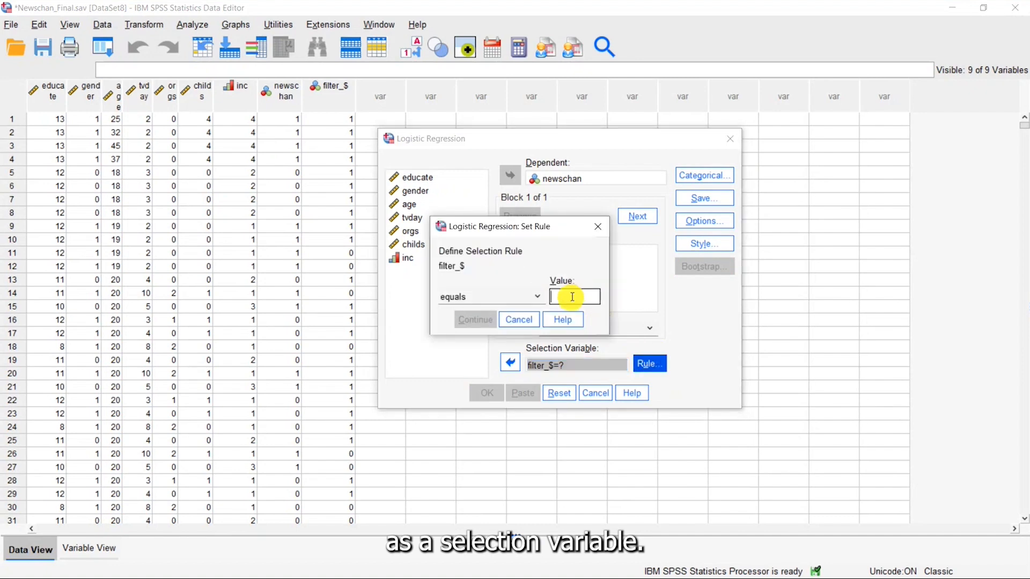
pyautogui.write('1')
pyautogui.click(475, 320)
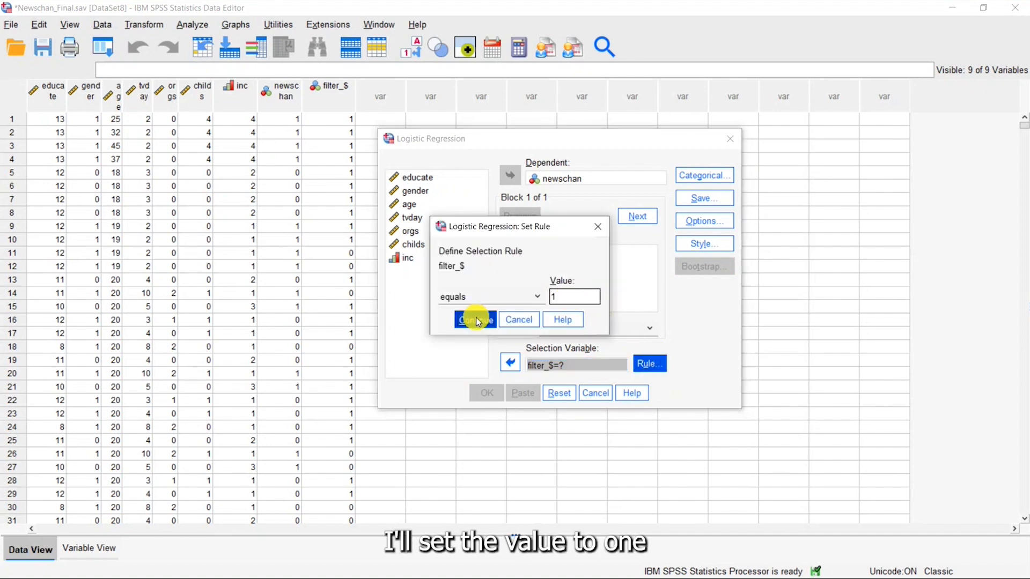
# Run the logistic regression with the selection rule and review the Block 1 Classification Table for selected and unselected cases
pyautogui.click(493, 395)
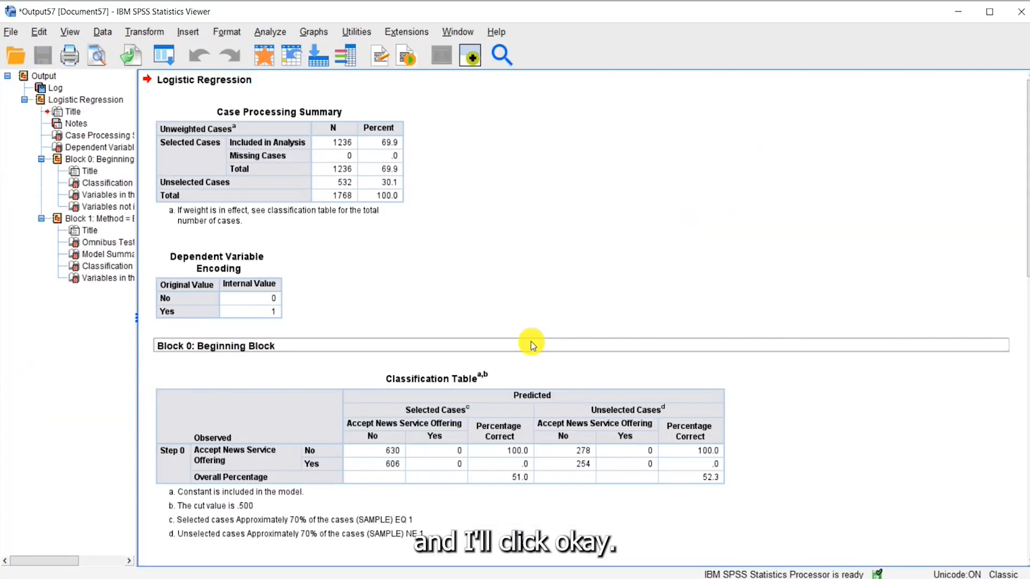
pyautogui.scroll(-4, 532, 343)
pyautogui.scroll(-10, 545, 414)
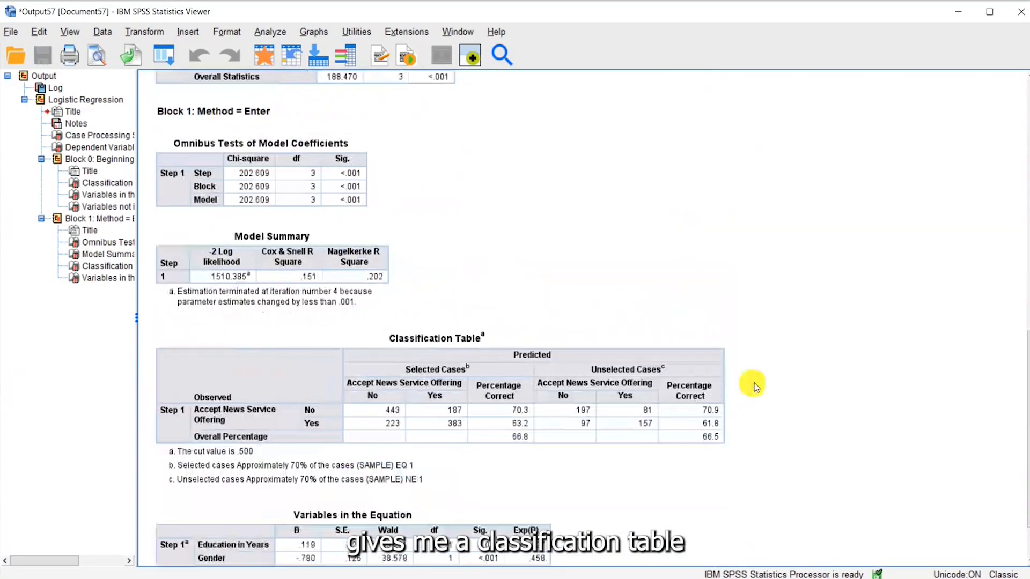
# Review the Block 1 Classification Table and Variables in the Equation table, and close the logistic regression output
pyautogui.scroll(-2, 754, 383)
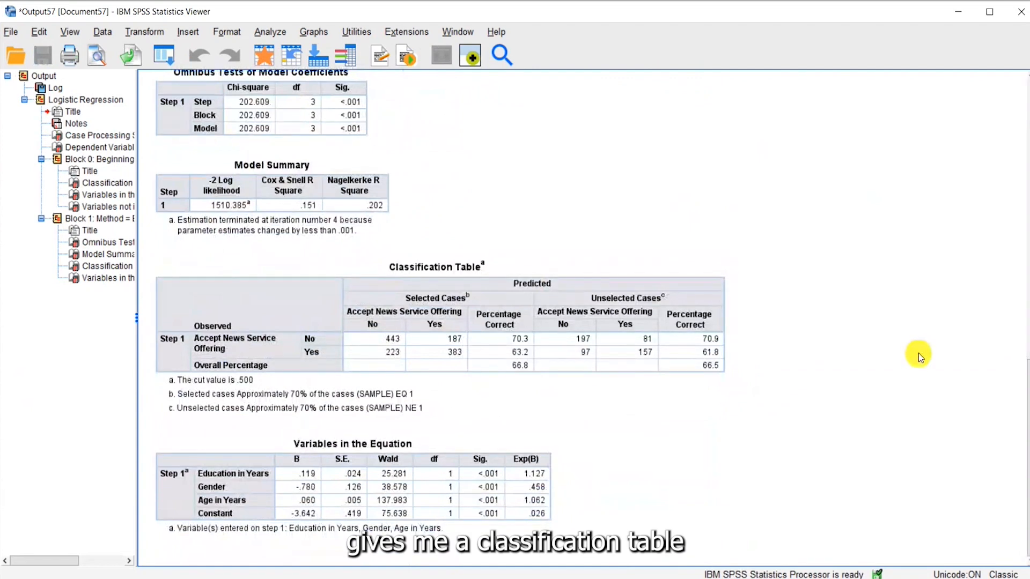
pyautogui.click(381, 301)
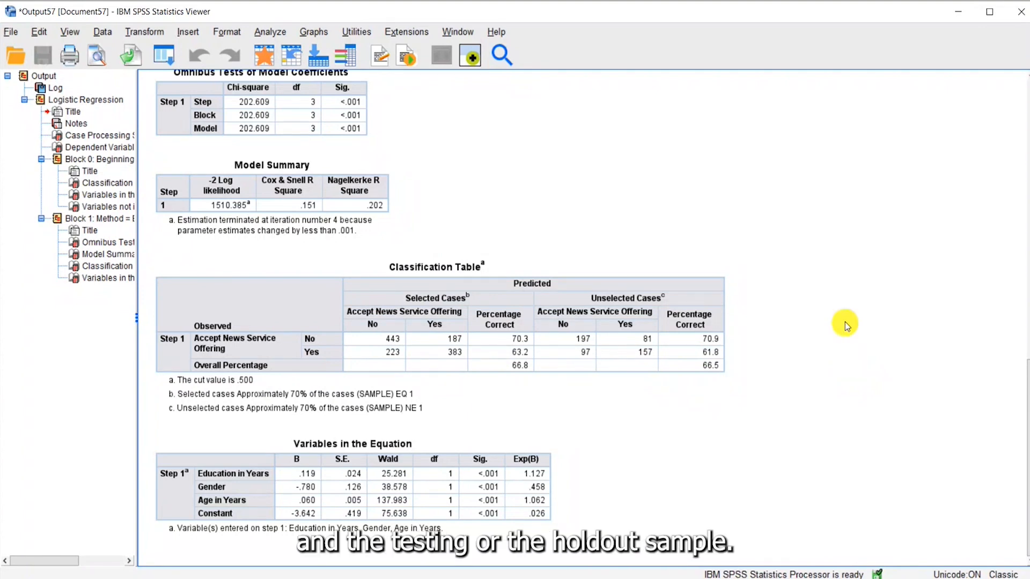
pyautogui.click(1023, 14)
pyautogui.click(517, 319)
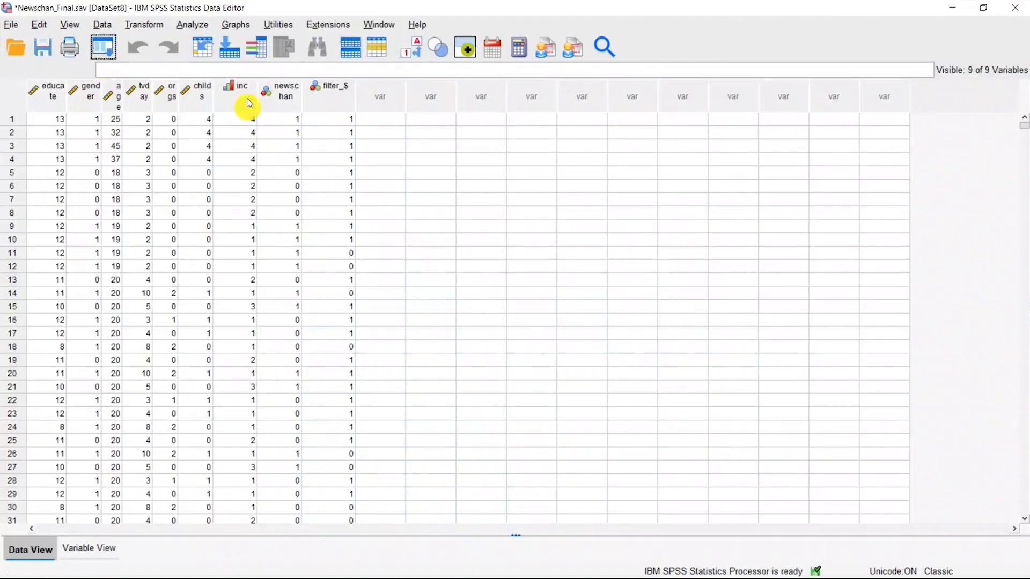
# Reopen the Binary Logistic Regression setup to review its newschan dependent variable, covariates and selection rule
pyautogui.click(193, 25)
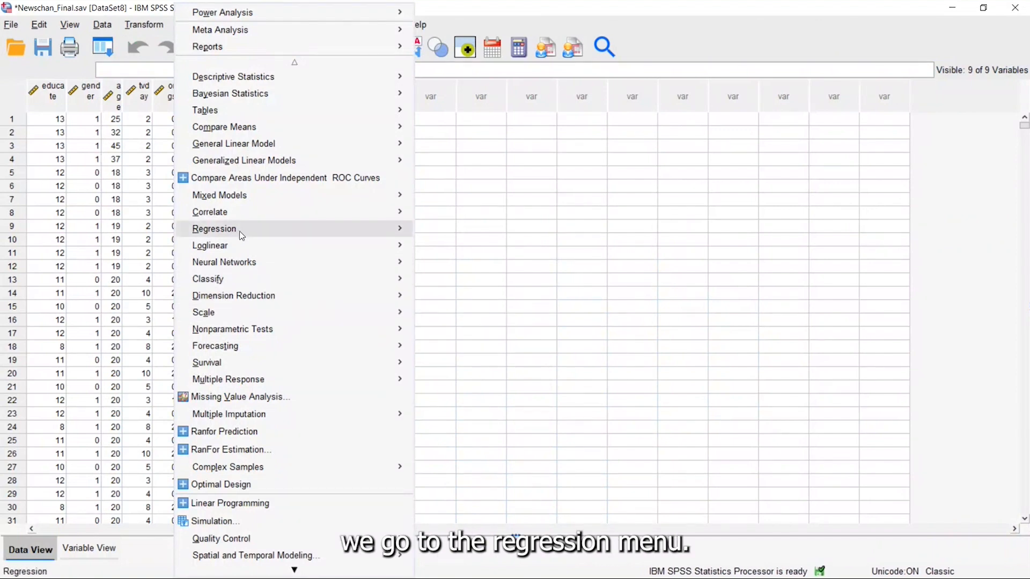
pyautogui.moveTo(387, 234)
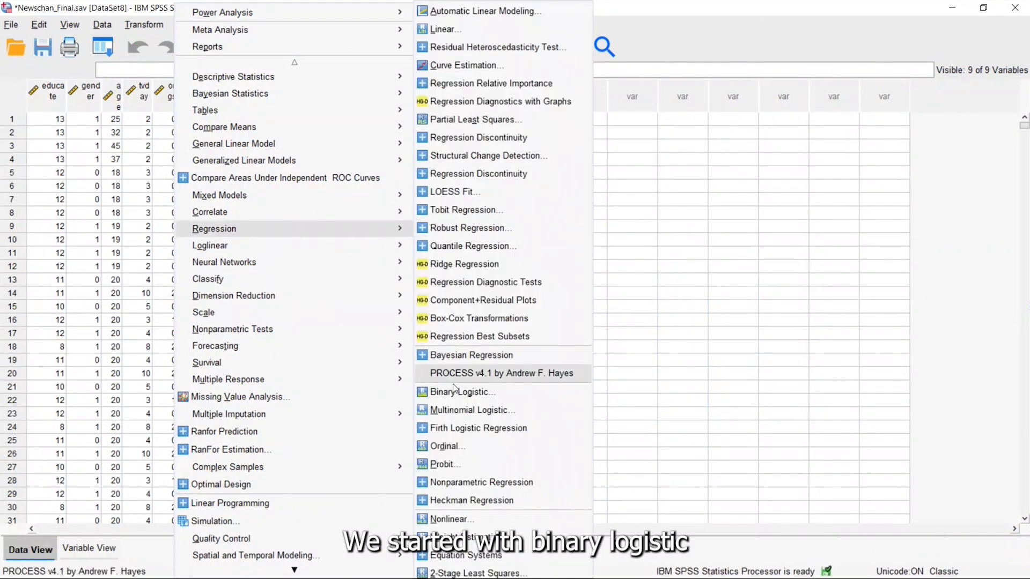
pyautogui.click(506, 393)
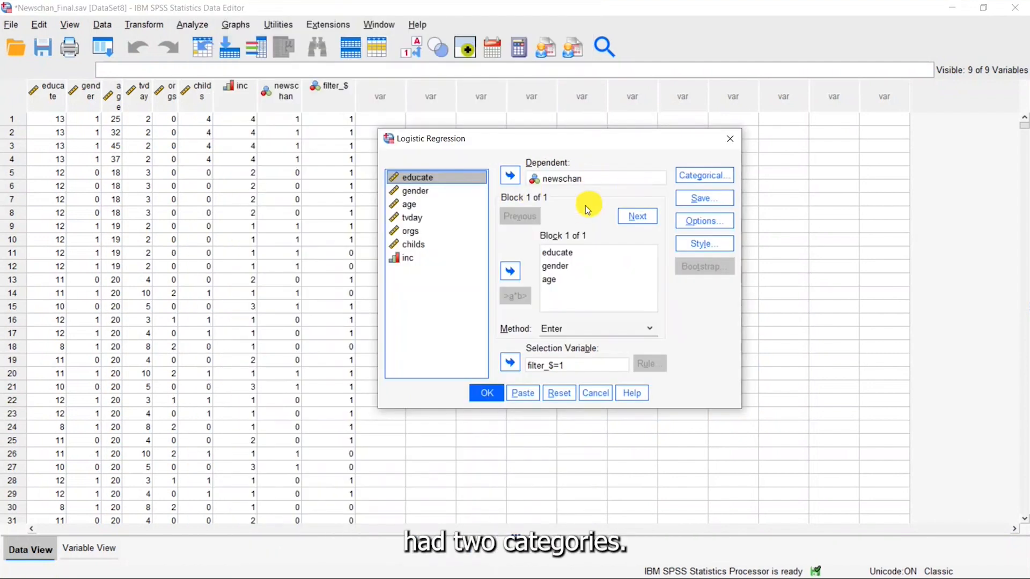